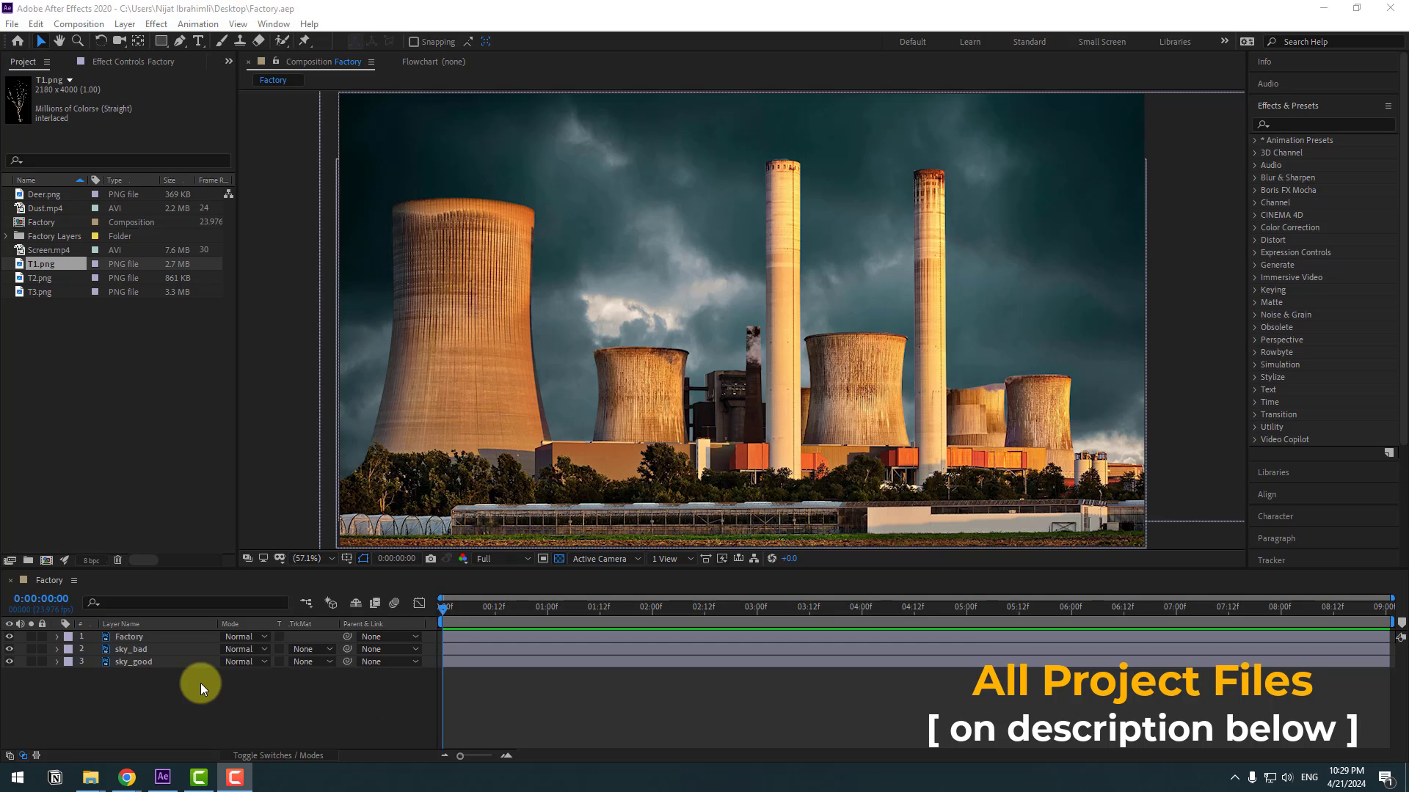
Step: Hide the Factory, sky_bad and sky_good layers and create a black 1920 × 1080 px solid named BG
click(112, 694)
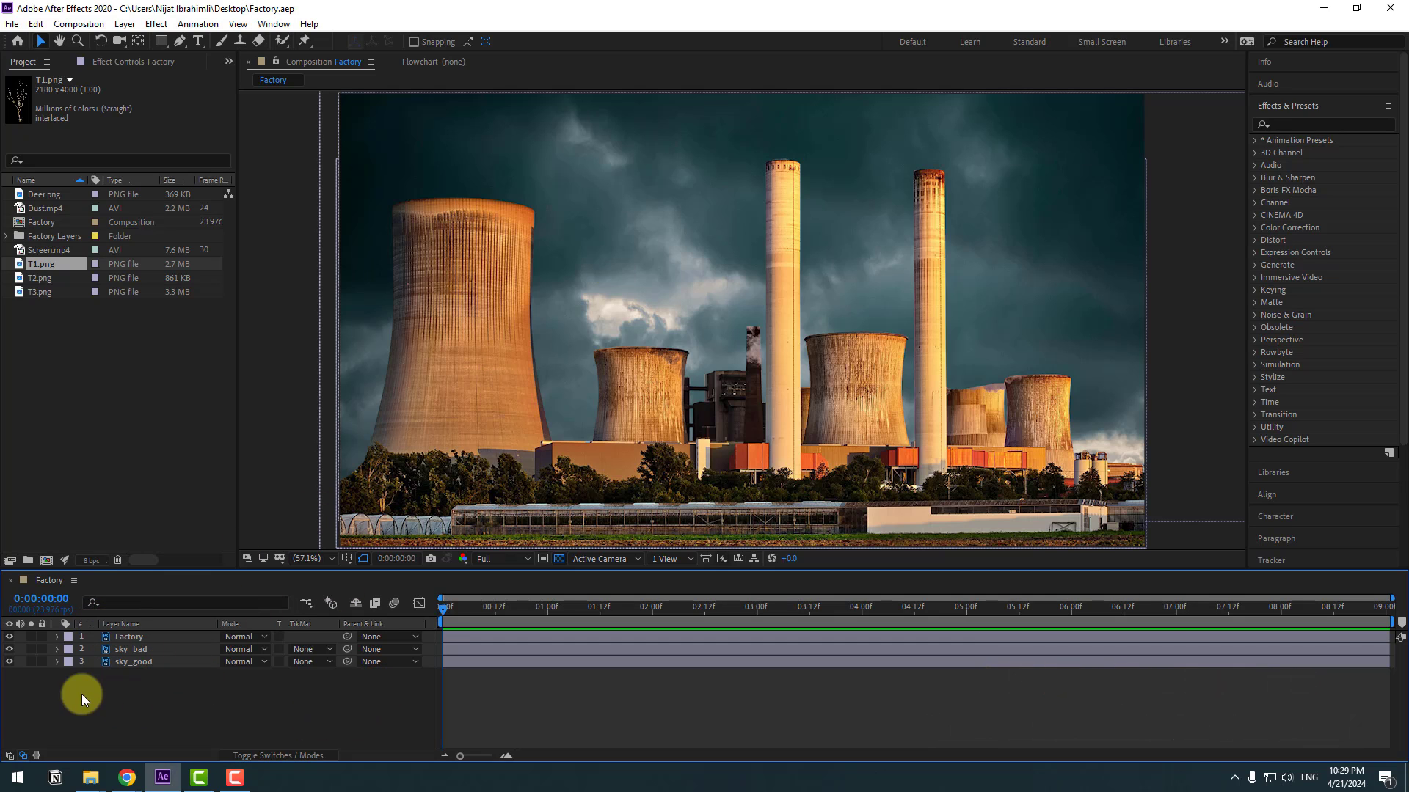
drag(9, 661, 14, 642)
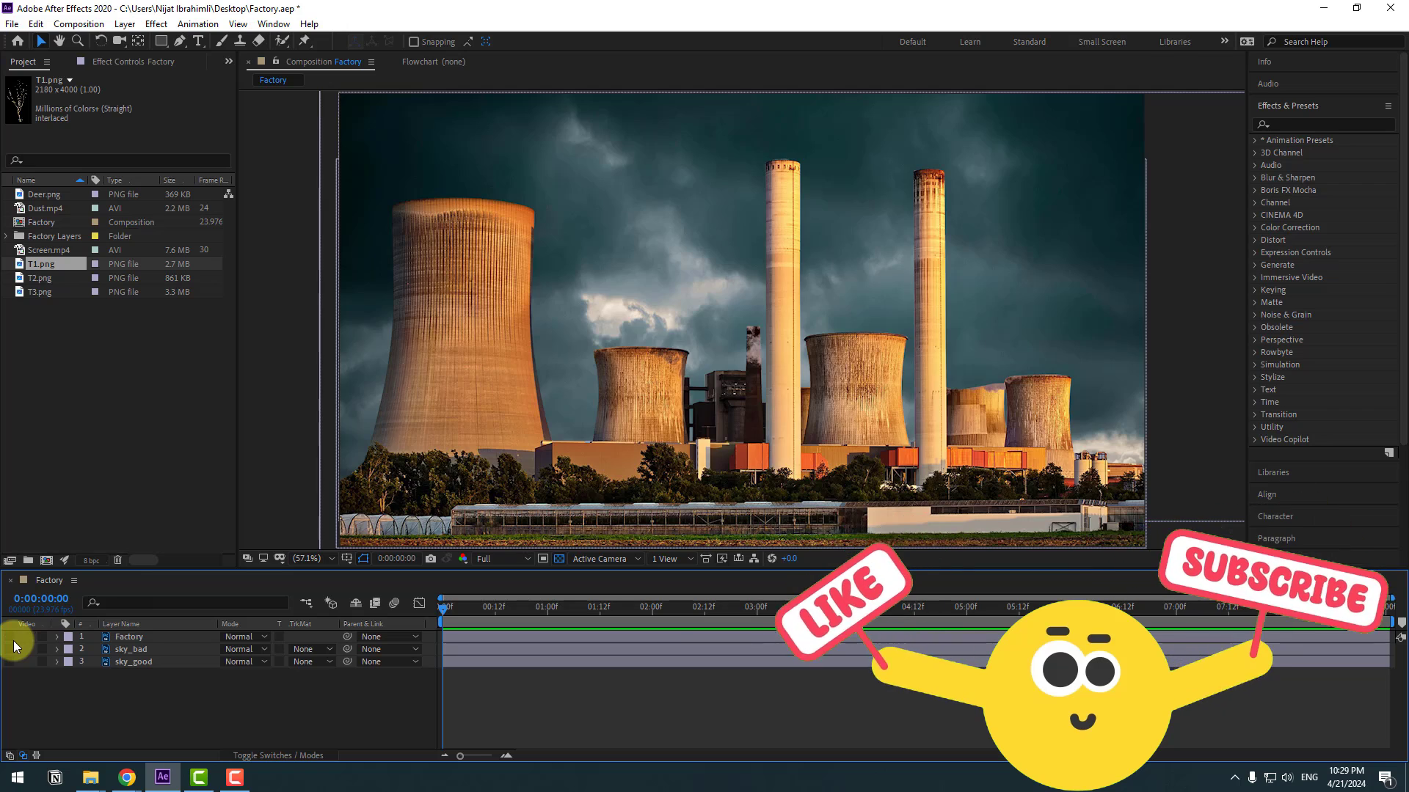
right_click(106, 699)
mouse_move(222, 544)
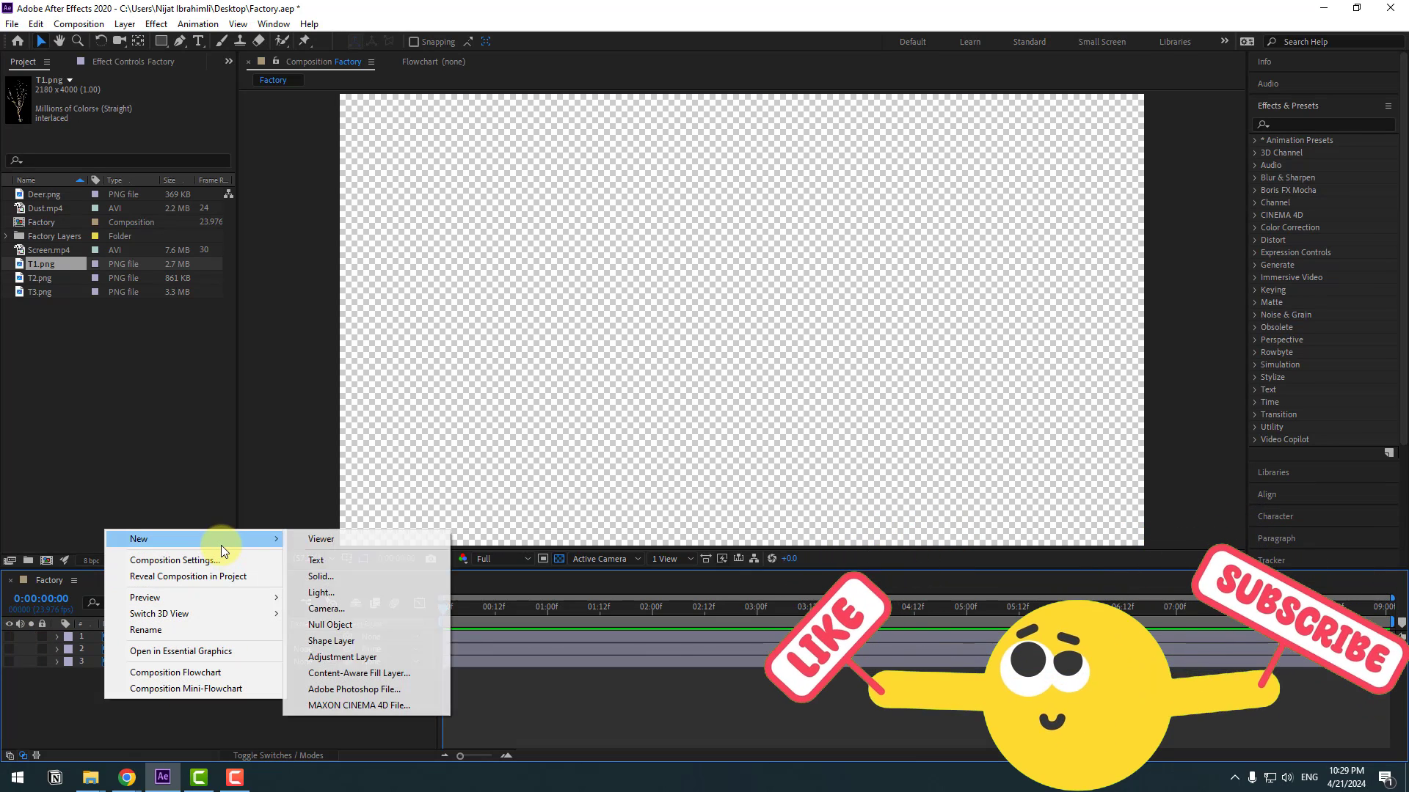
click(321, 576)
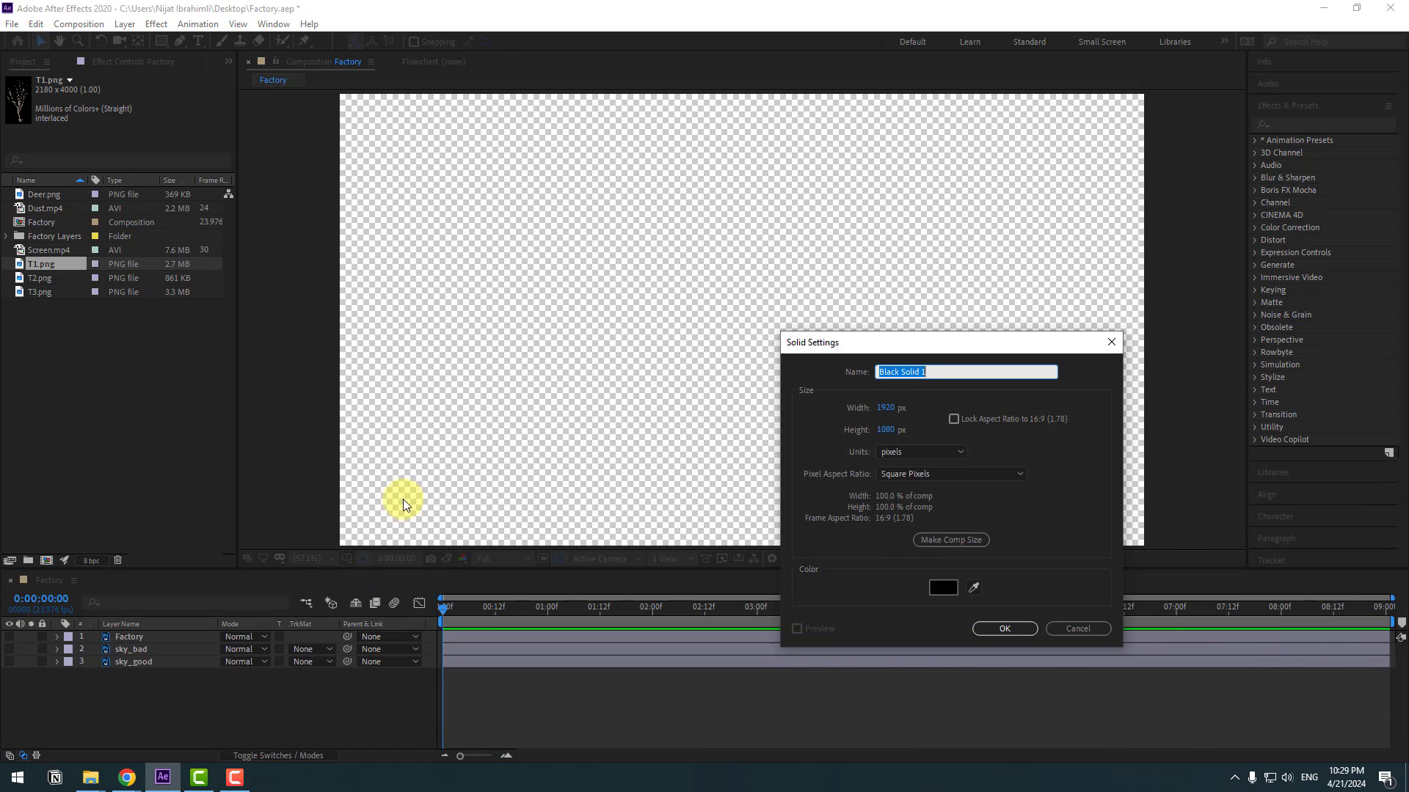
click(992, 627)
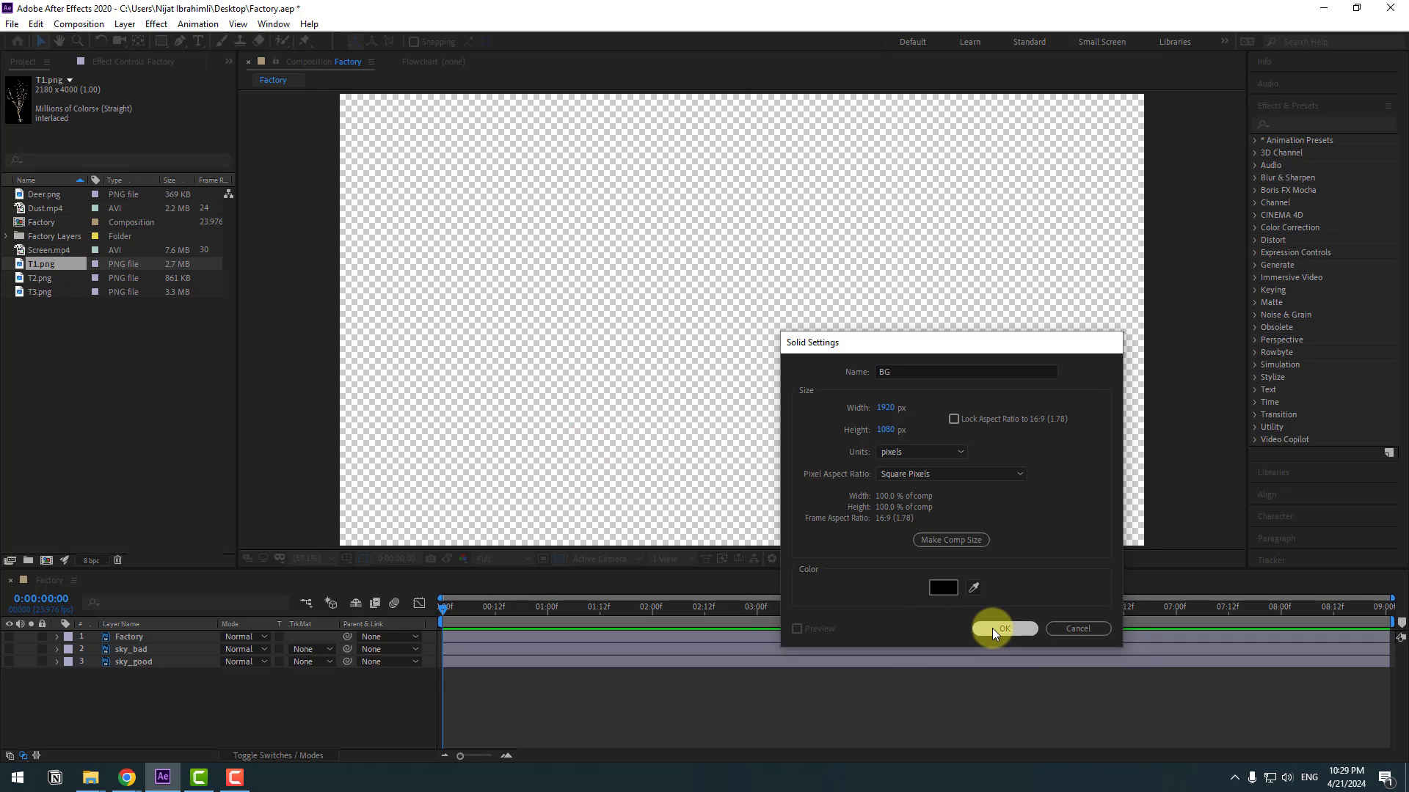
Step: Apply the Fill effect to the BG layer and set its color to dark grey 2C2C2C
click(1291, 122)
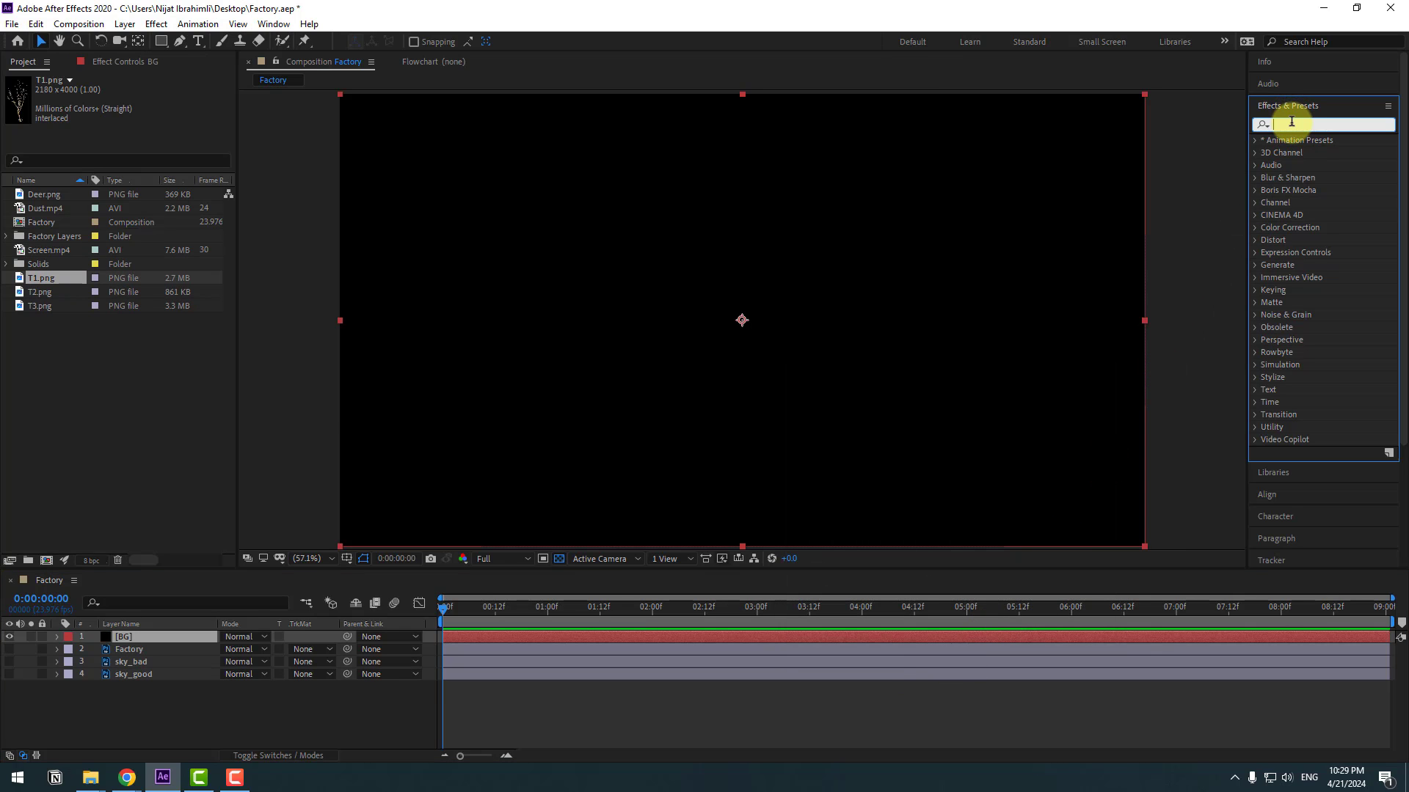
text(fill)
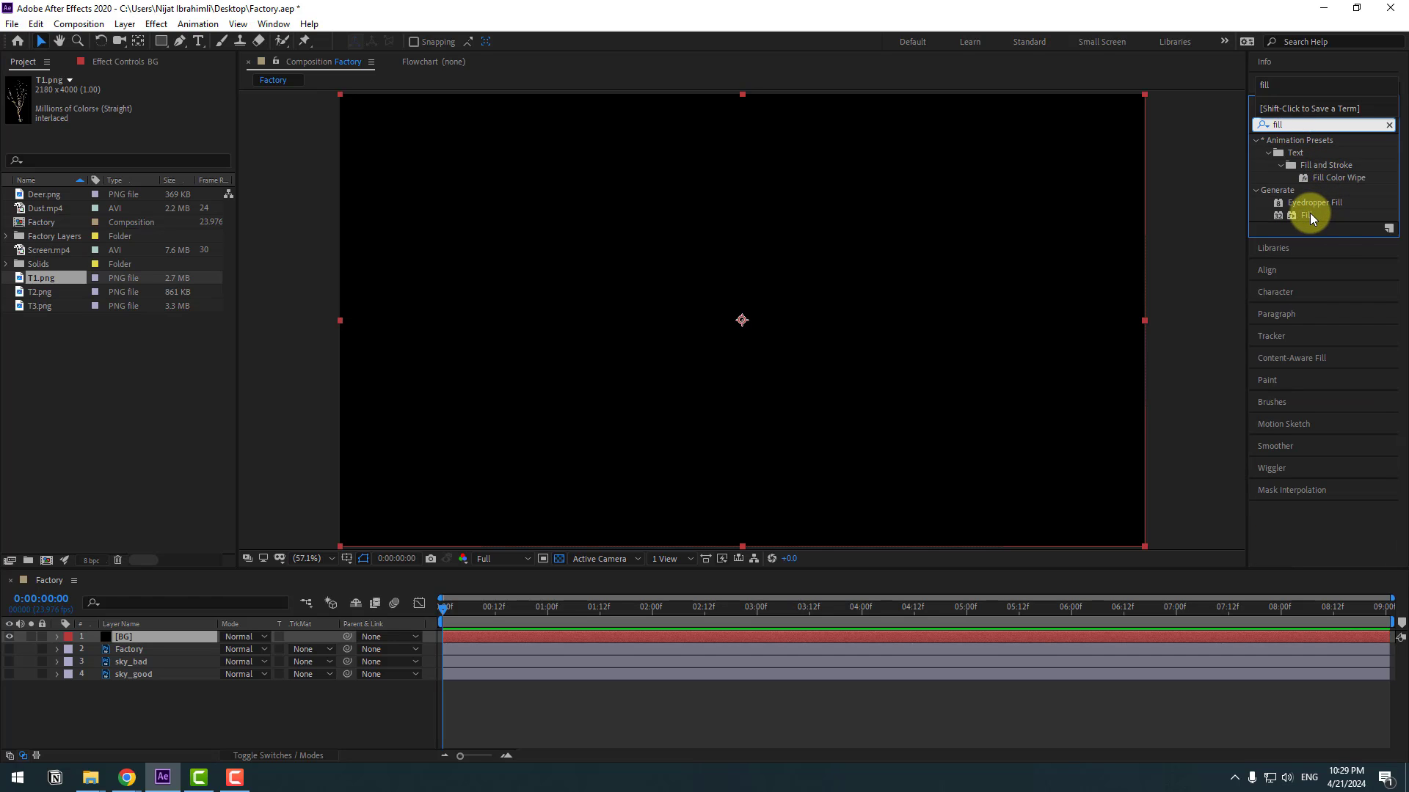
drag(1310, 218, 117, 632)
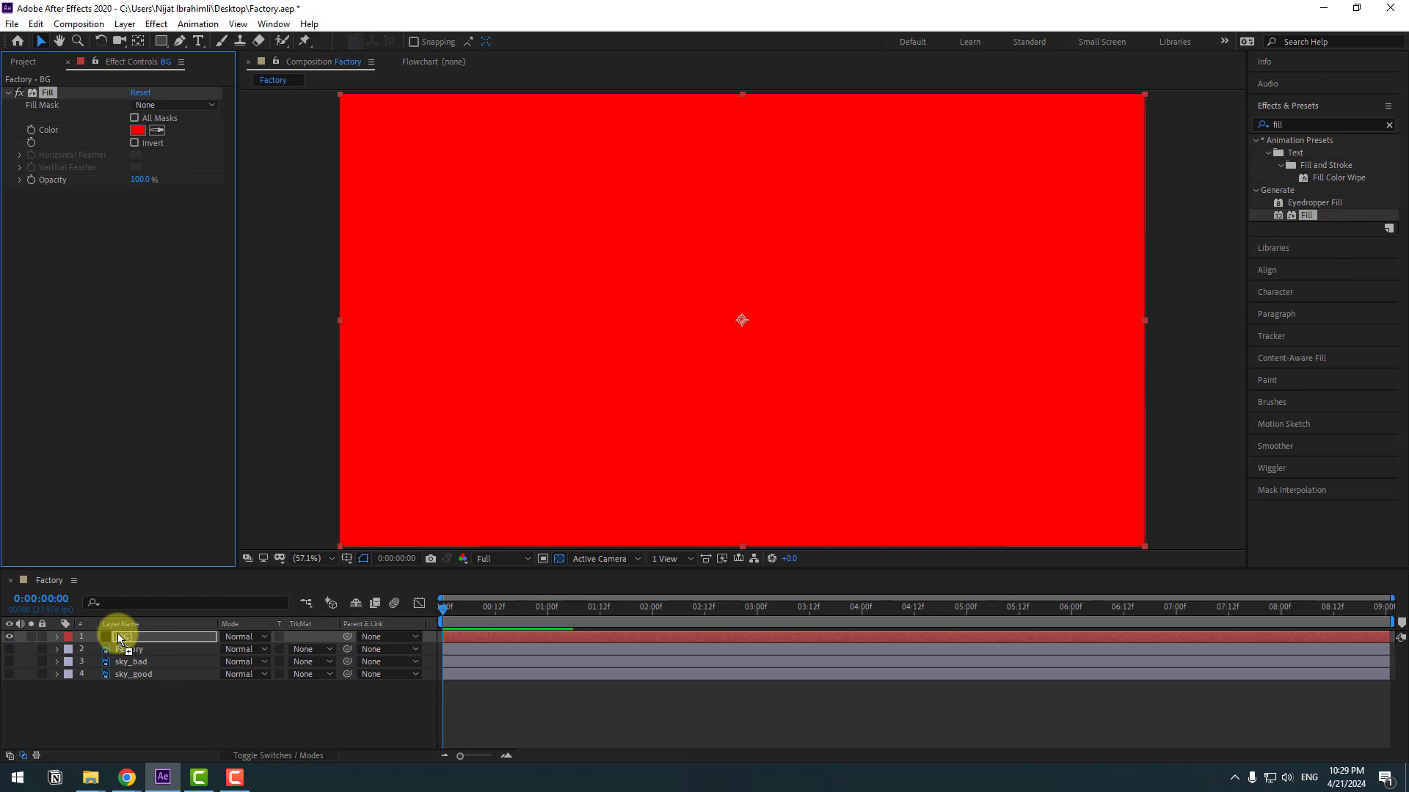
click(136, 136)
drag(384, 723, 340, 705)
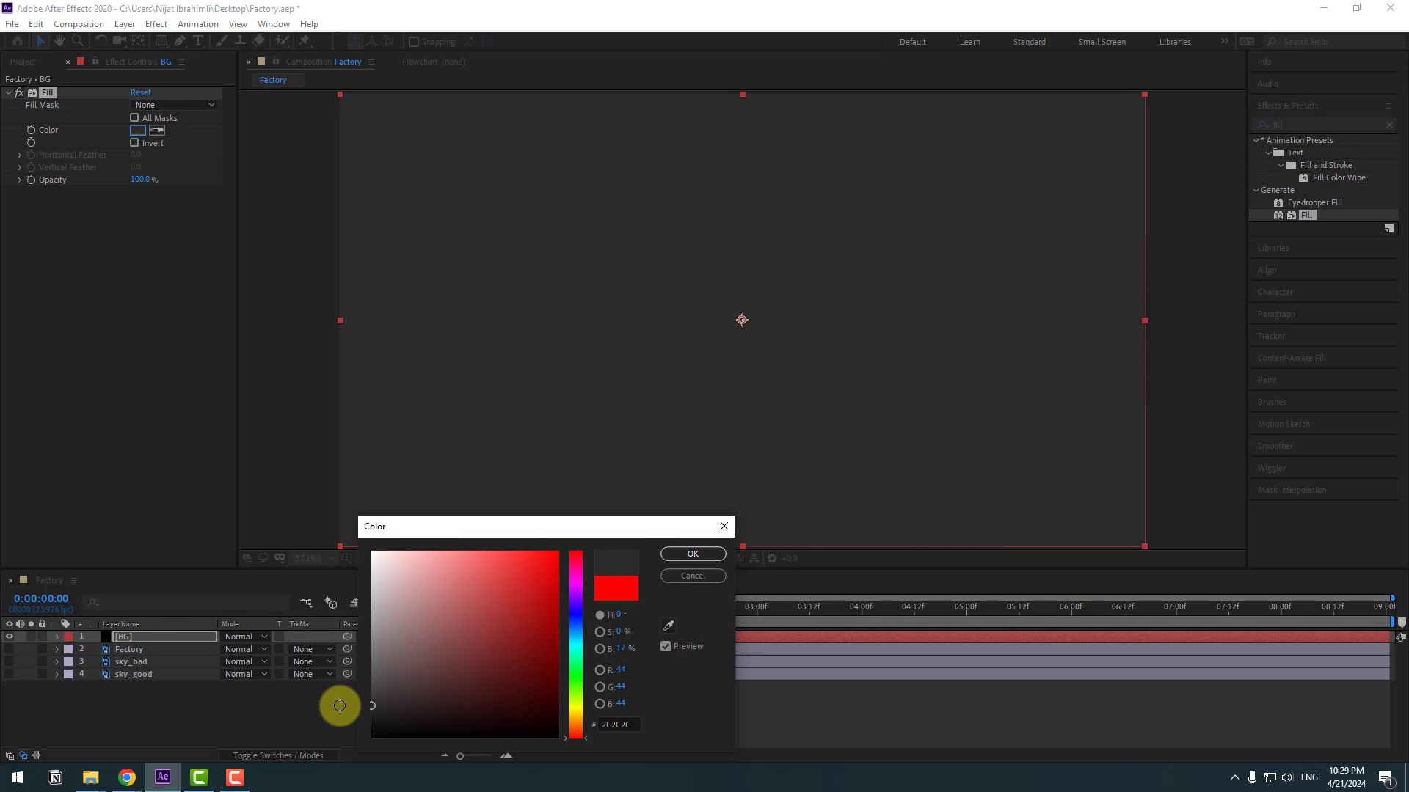
click(675, 557)
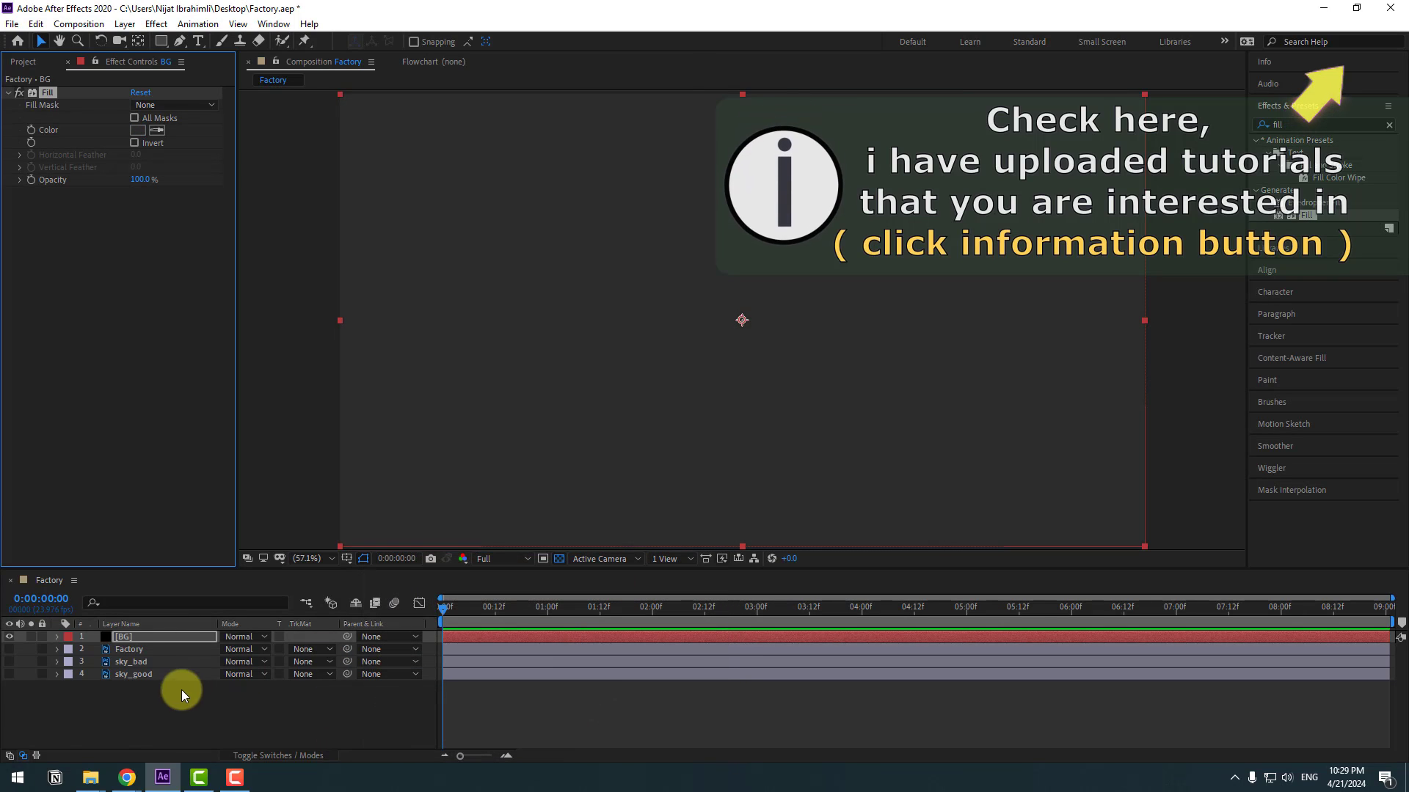
Step: Duplicate the BG layer and remove the Fill effect from the upper copy
click(125, 637)
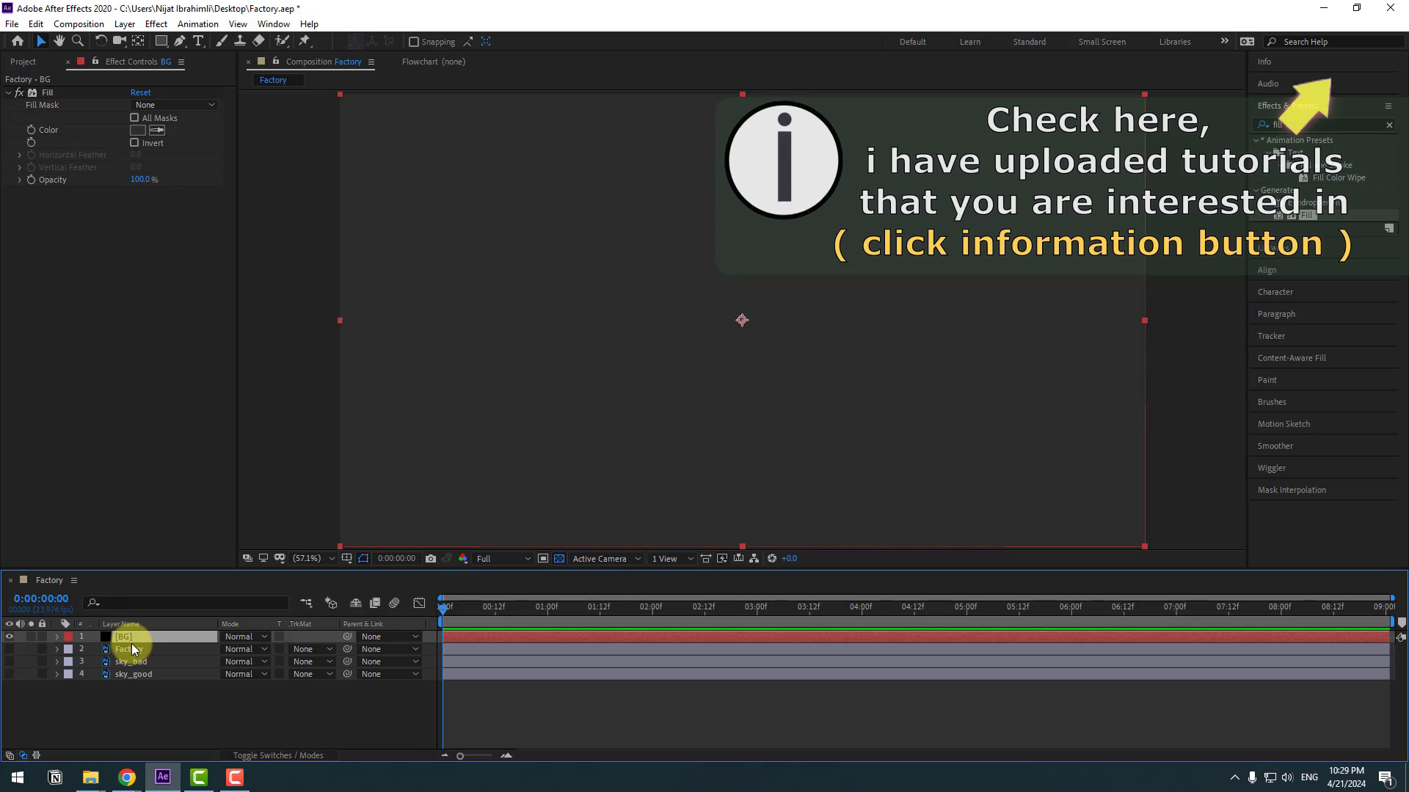
key(ctrl+d)
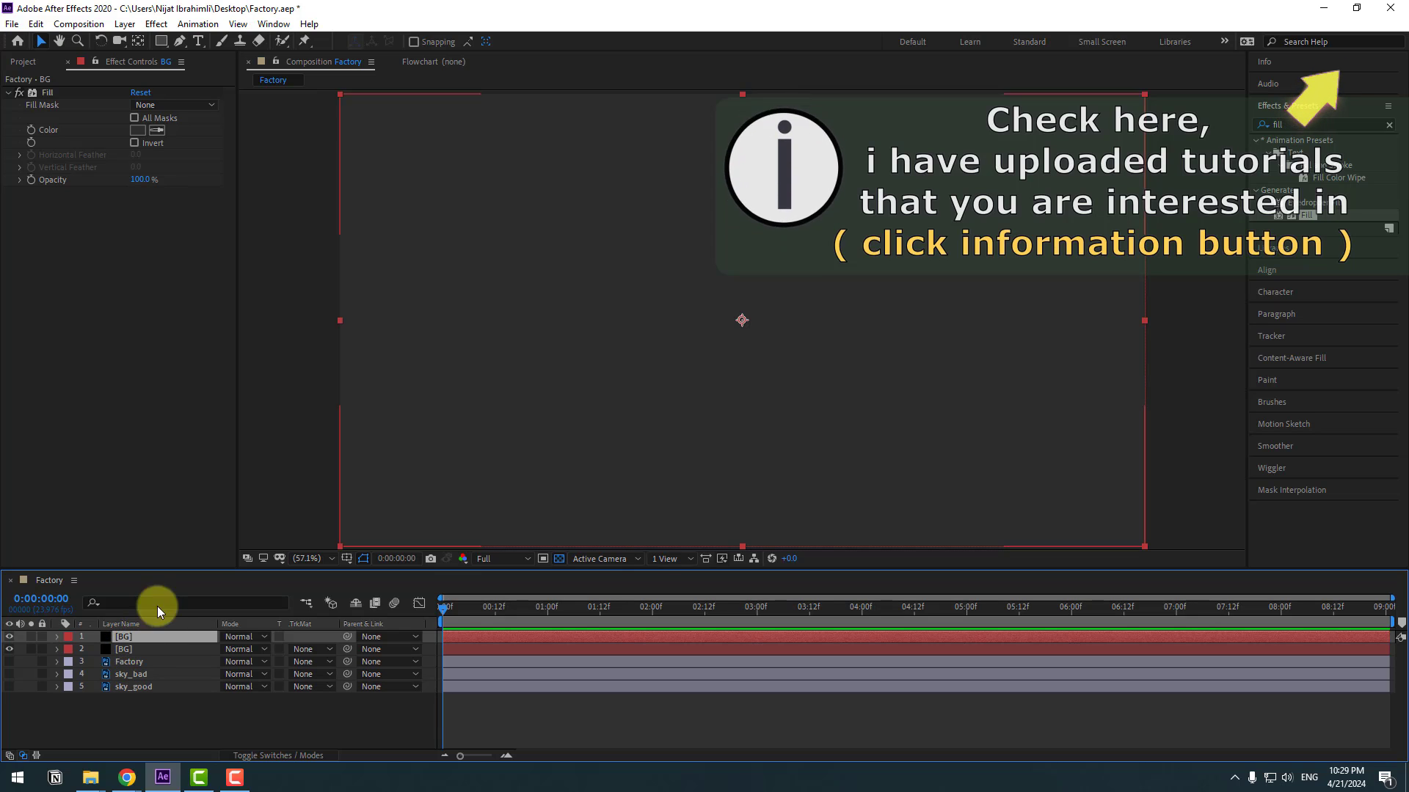
click(58, 95)
key(Delete)
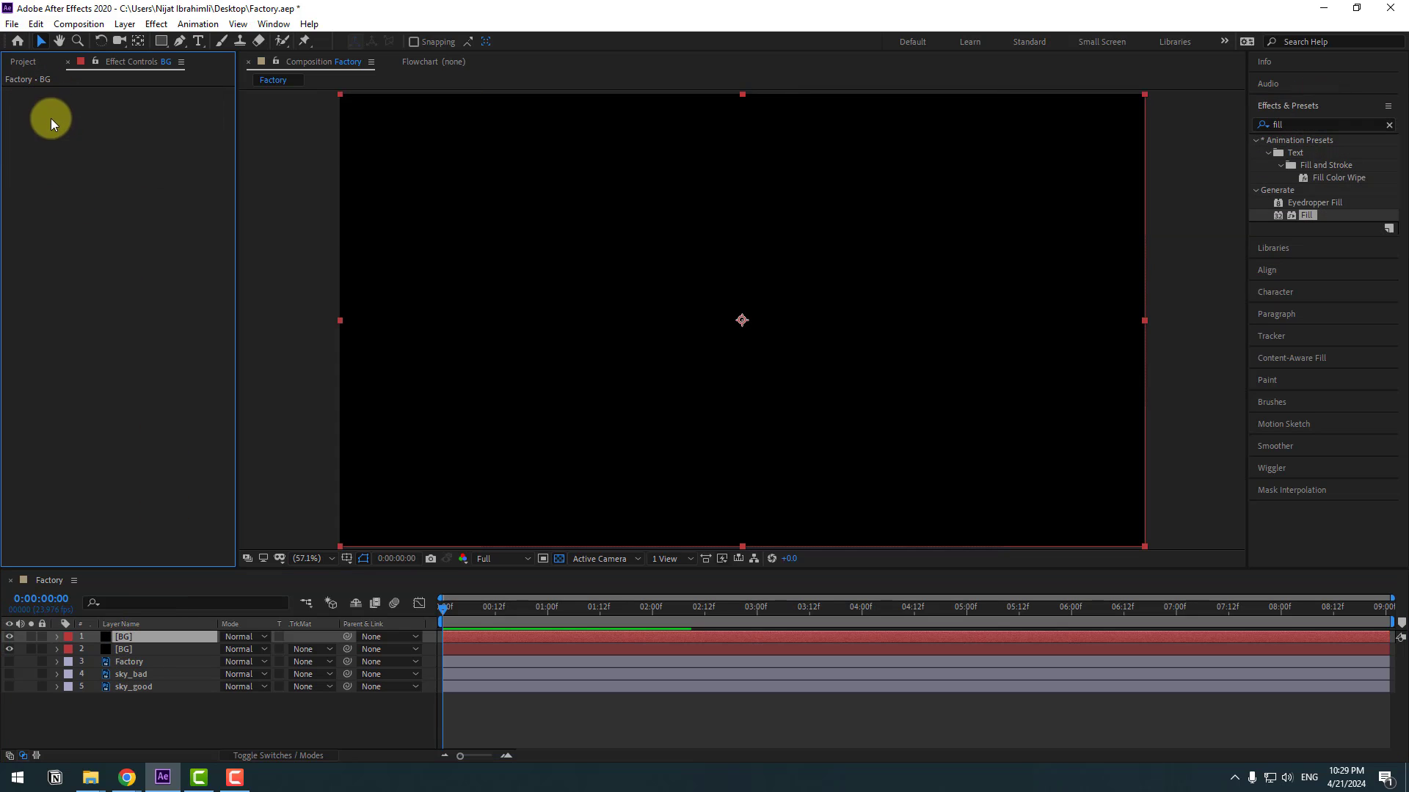
Step: Apply the Generate Grid effect to the upper BG copy and rename that layer "grid"
click(1293, 124)
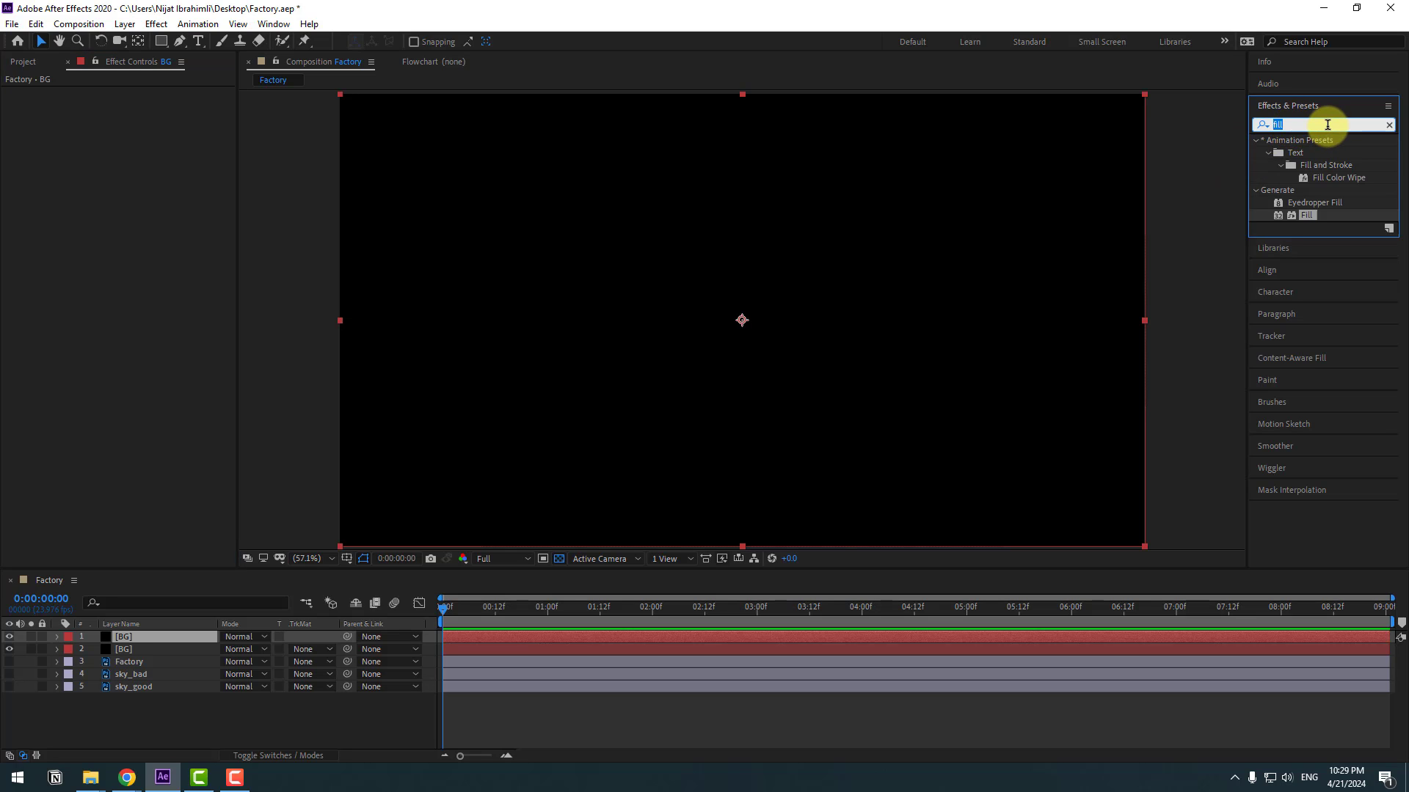
text(grid)
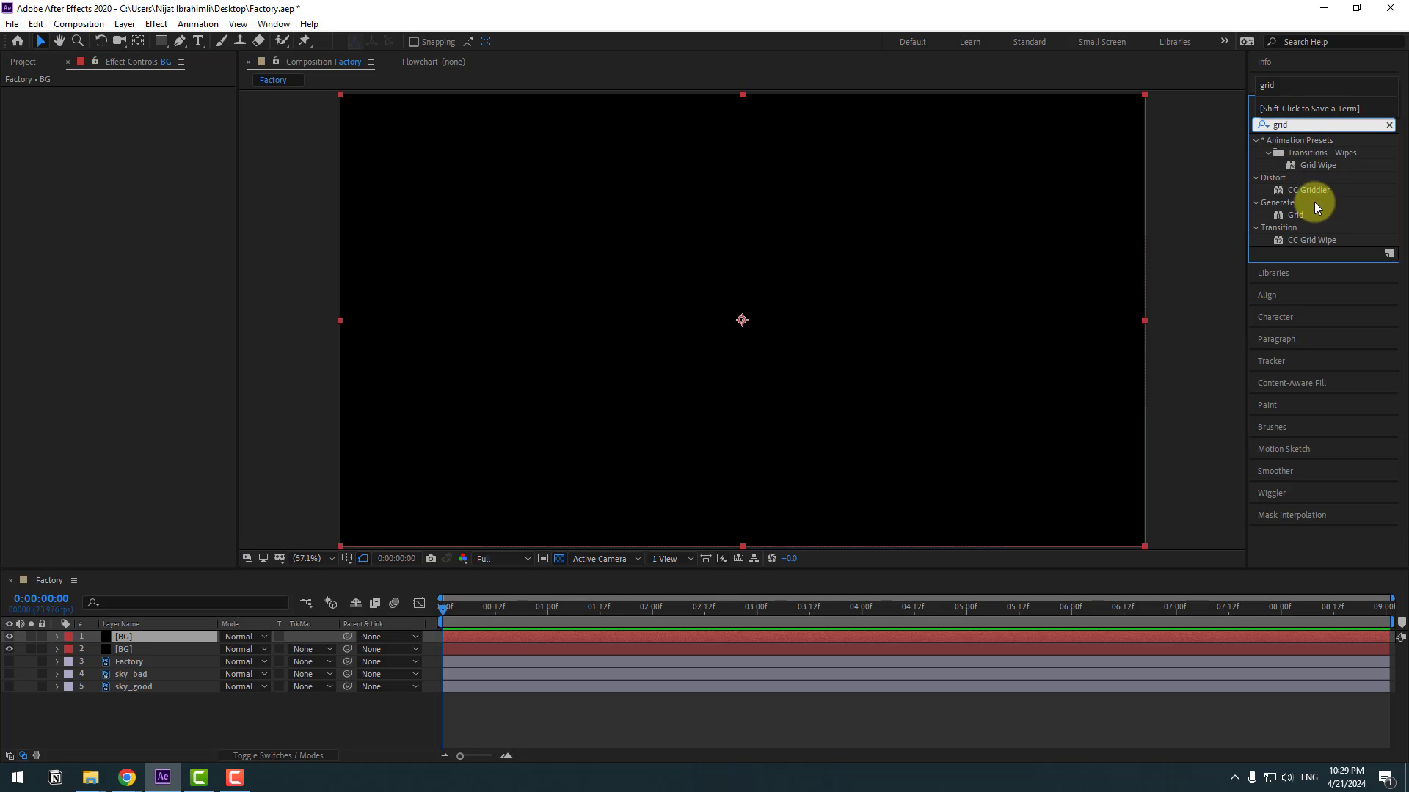
drag(1293, 218, 121, 637)
key(Return)
text(grid)
key(Return)
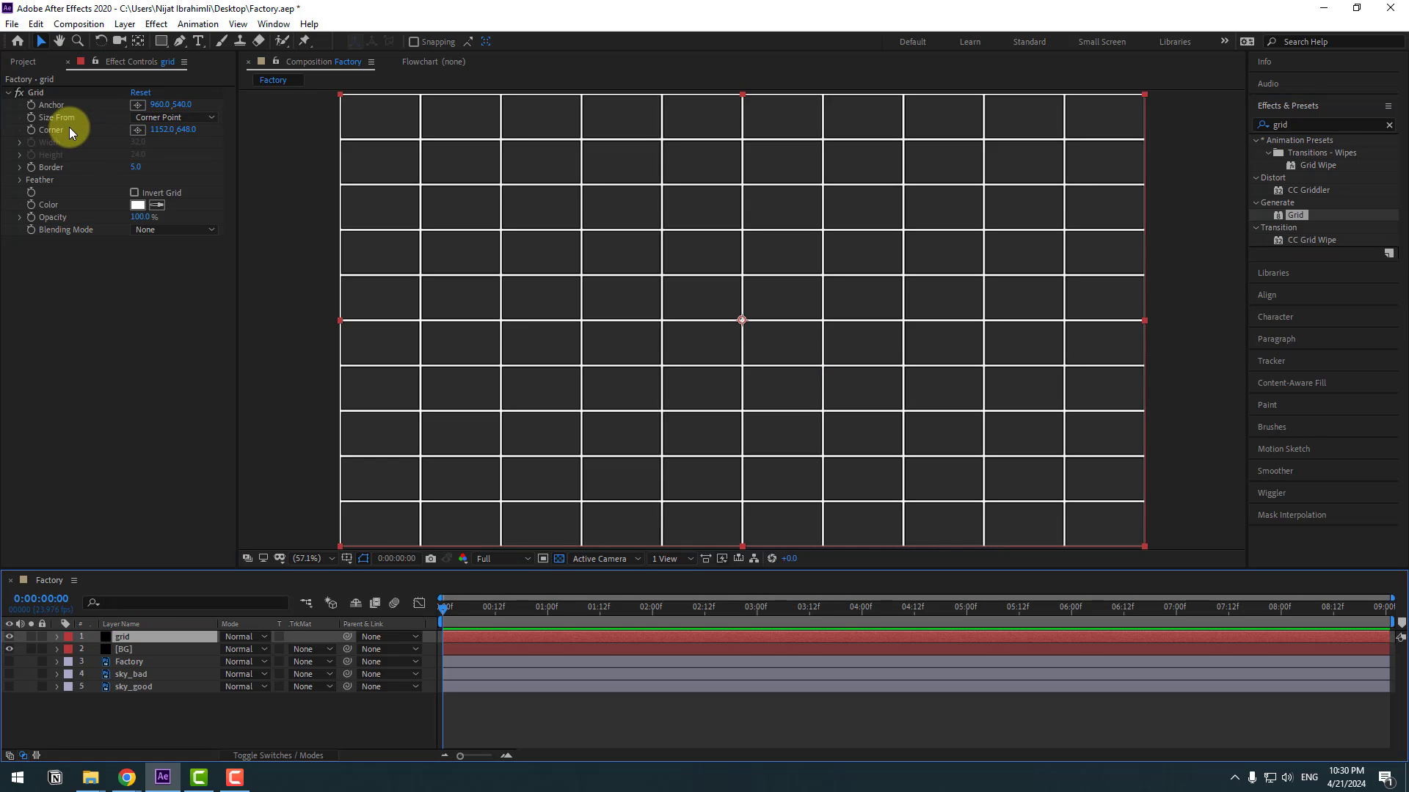
Step: Size the Grid effect from Width Slider with a width of 71.3 and lower its opacity to 8%
click(161, 119)
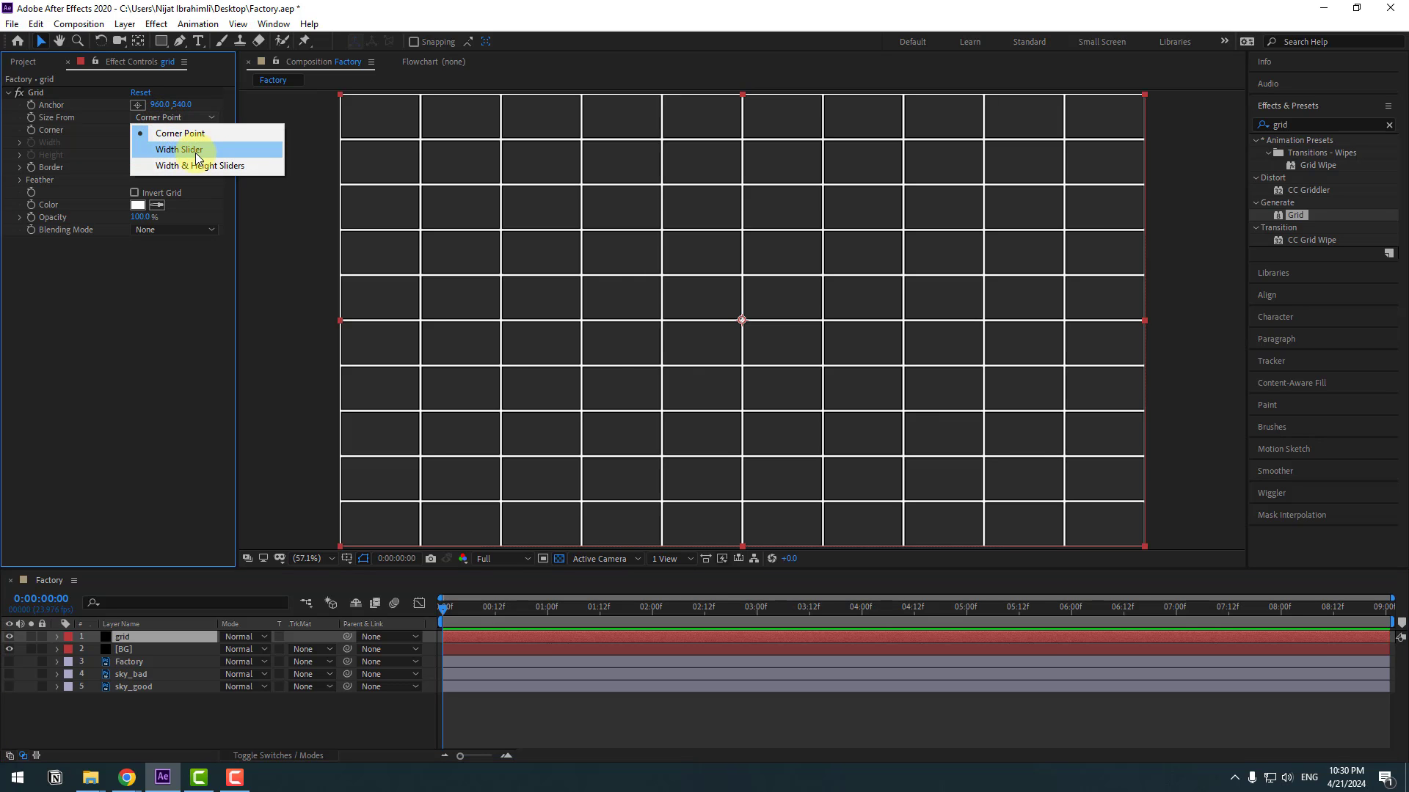
click(189, 150)
drag(66, 165, 98, 162)
drag(133, 240, 70, 240)
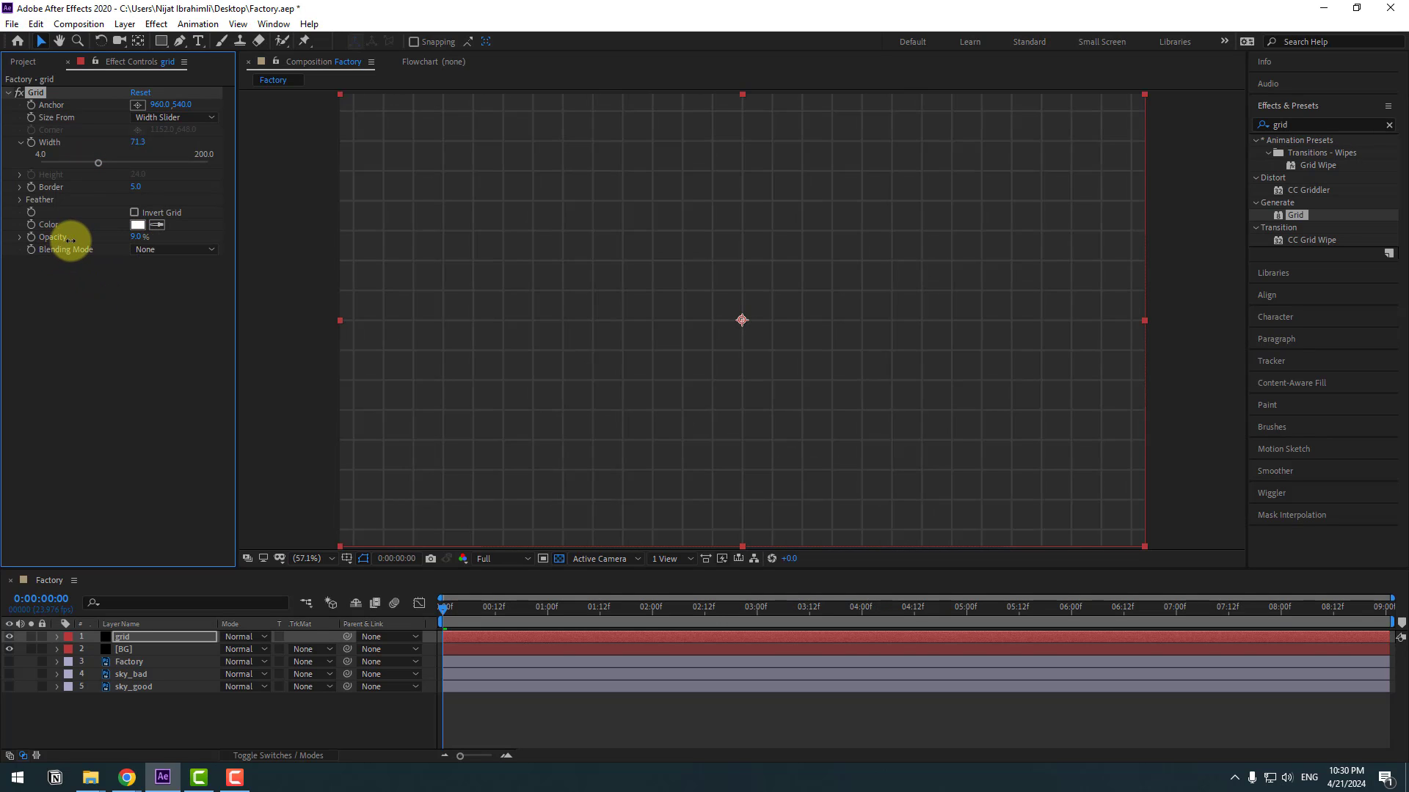
click(121, 708)
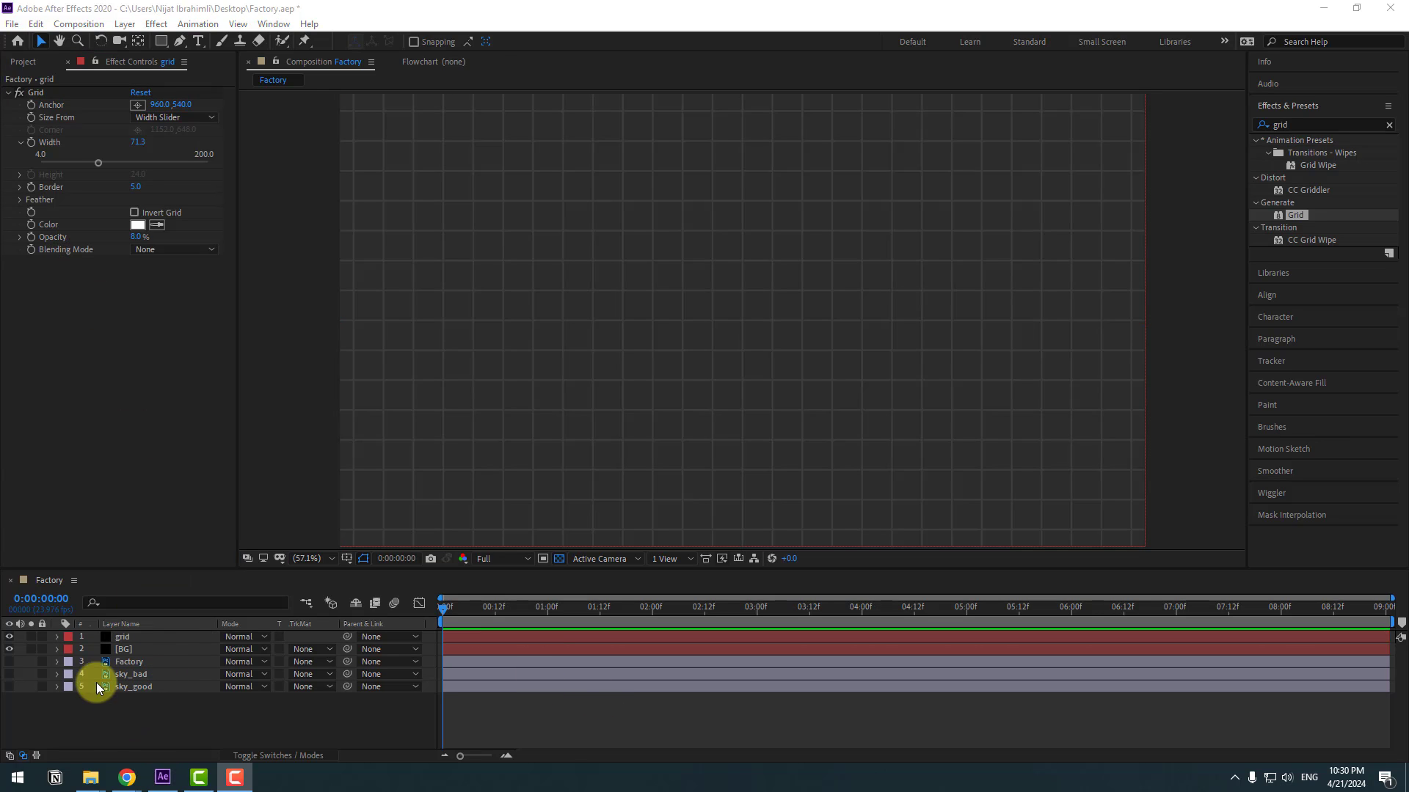
Step: Lighten the Fill color of the BG layer to grey 444444
click(124, 650)
click(138, 130)
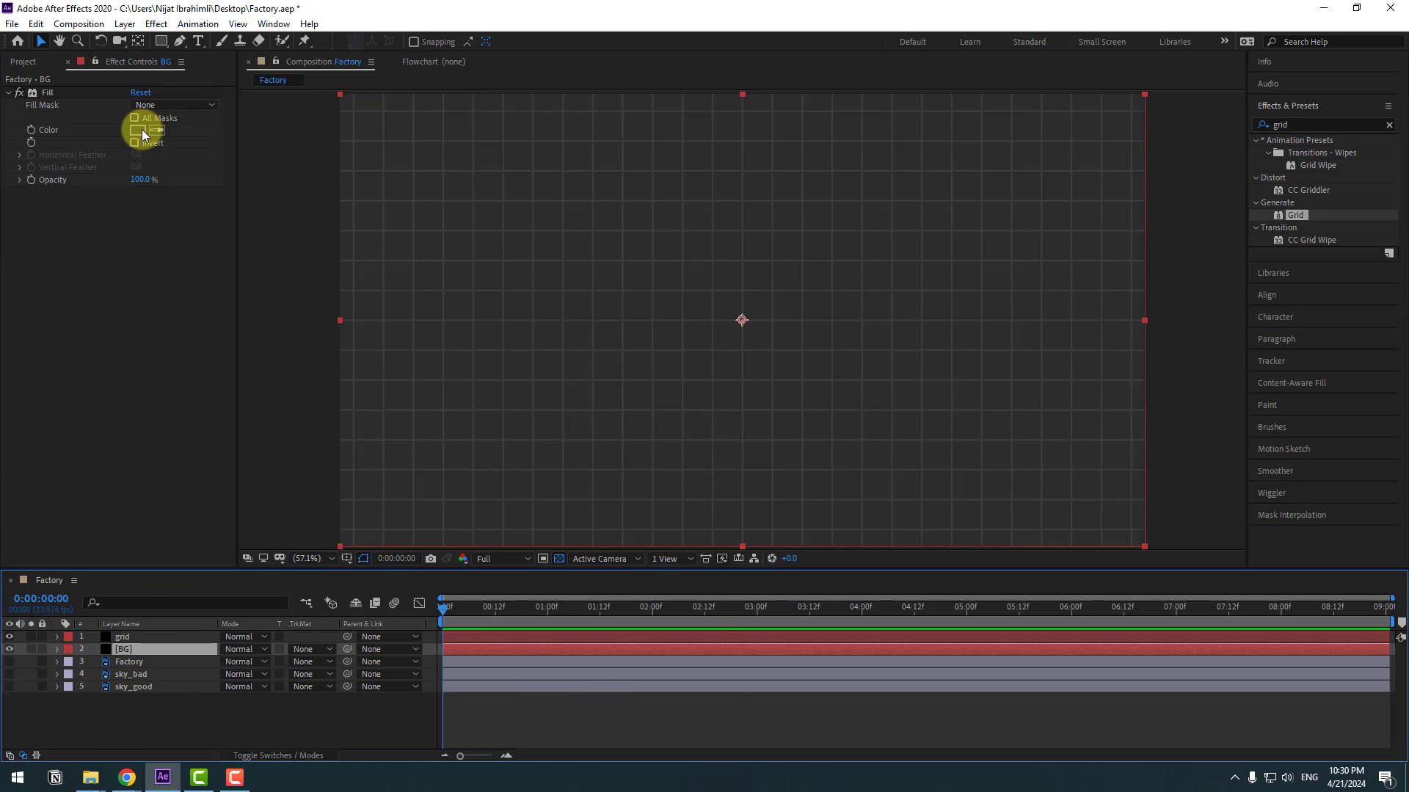
drag(374, 709, 364, 688)
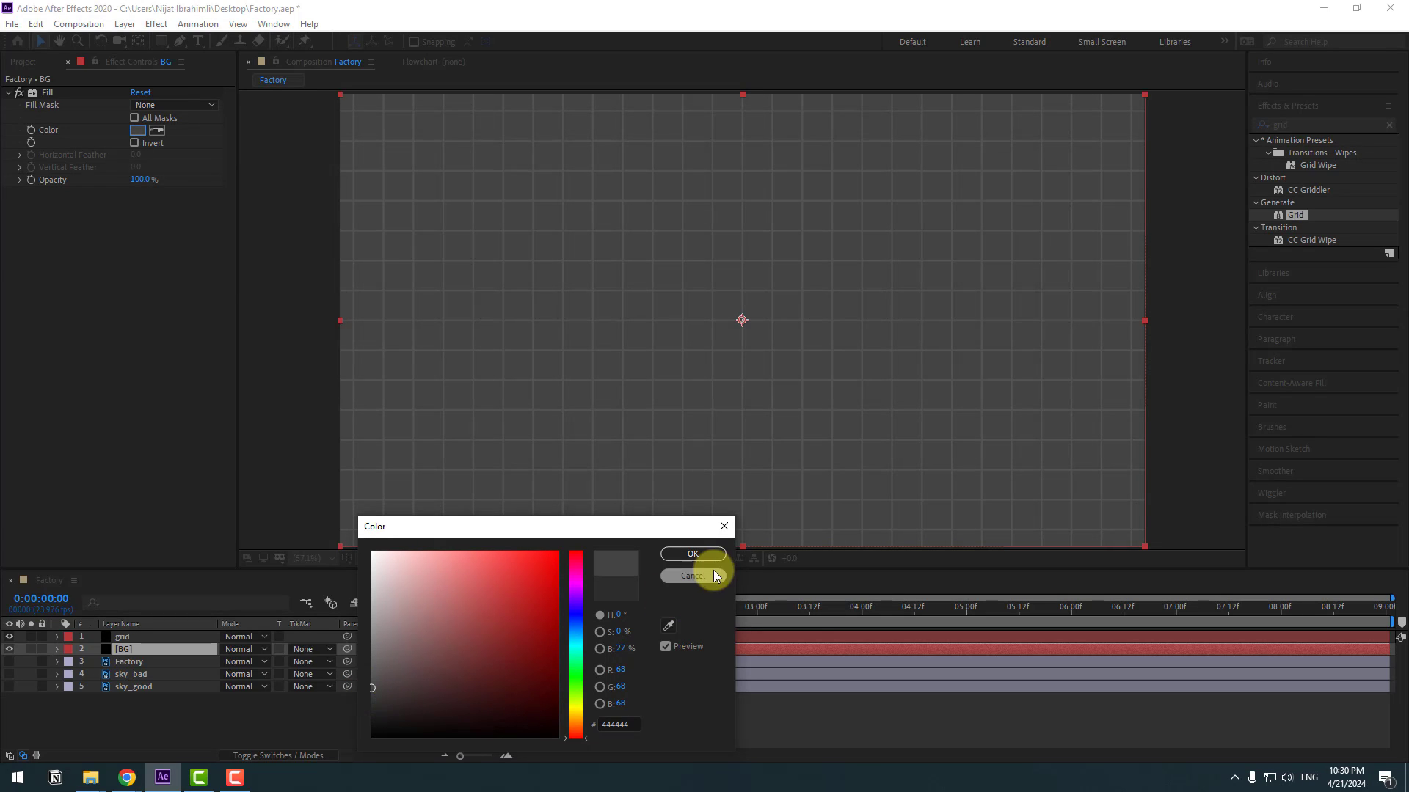
click(707, 558)
Step: Lower the Grid effect's opacity on the grid layer slightly further so the lines look fainter
click(91, 639)
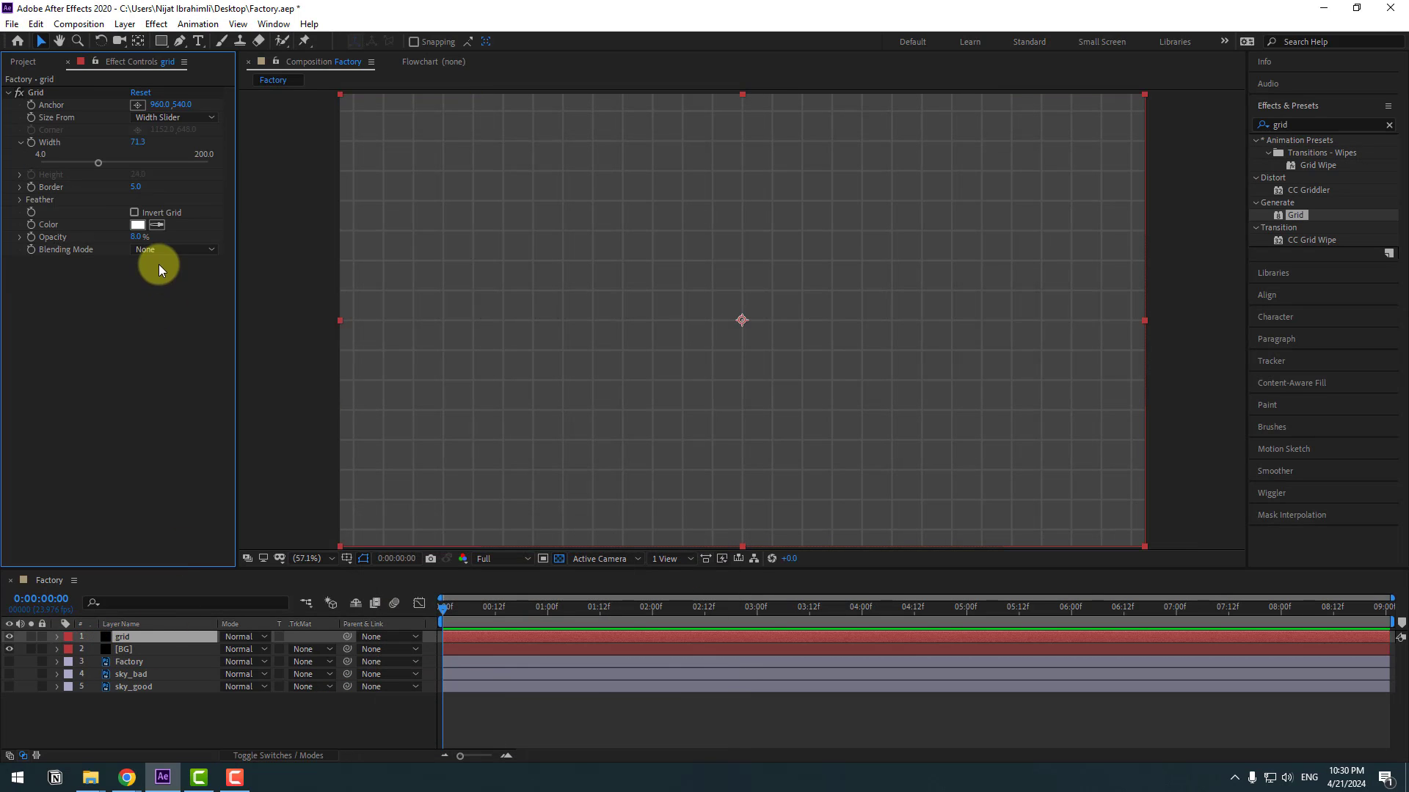
drag(139, 236, 137, 236)
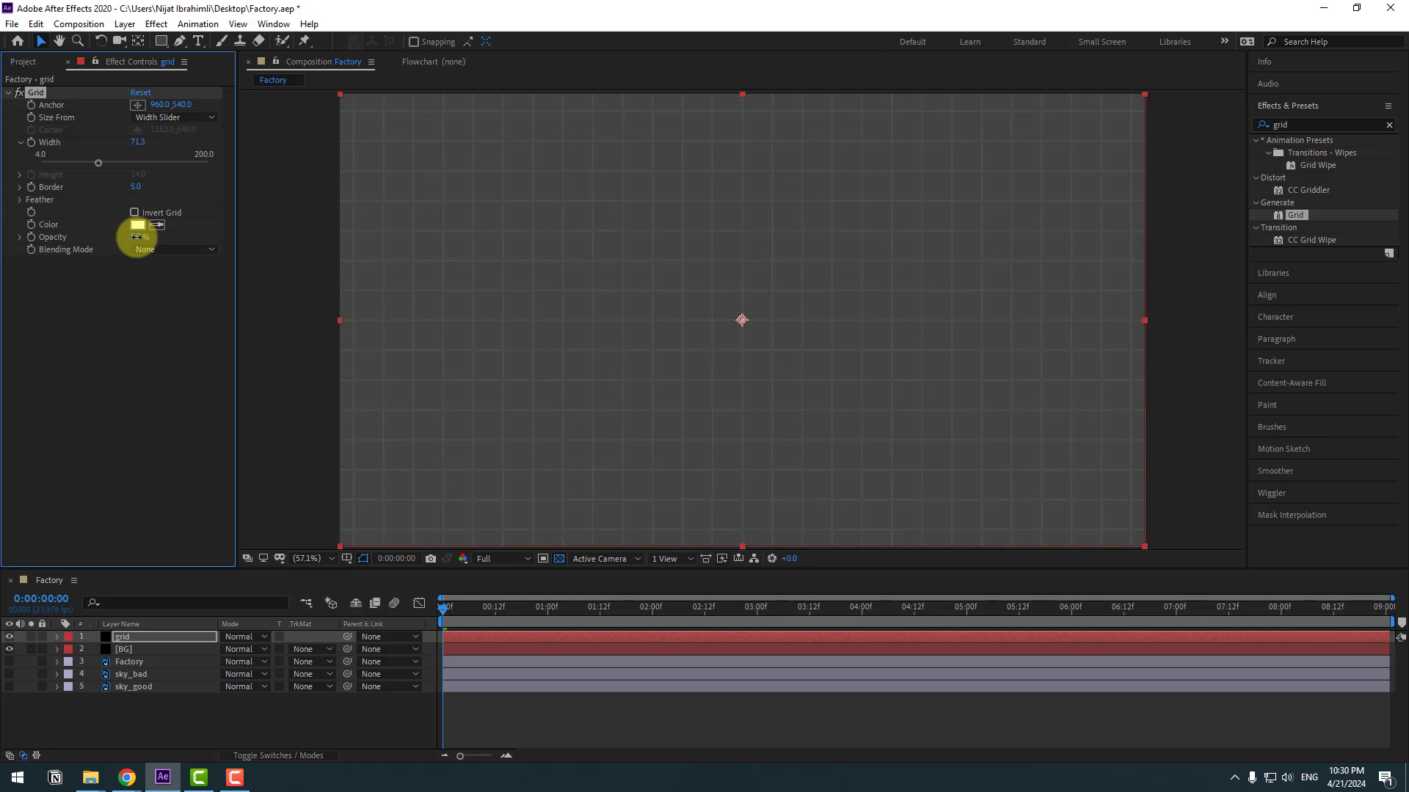
click(222, 729)
Step: Move the grid and BG layers together to the bottom of the layer stack, below sky_good
click(132, 649)
shift+click(136, 638)
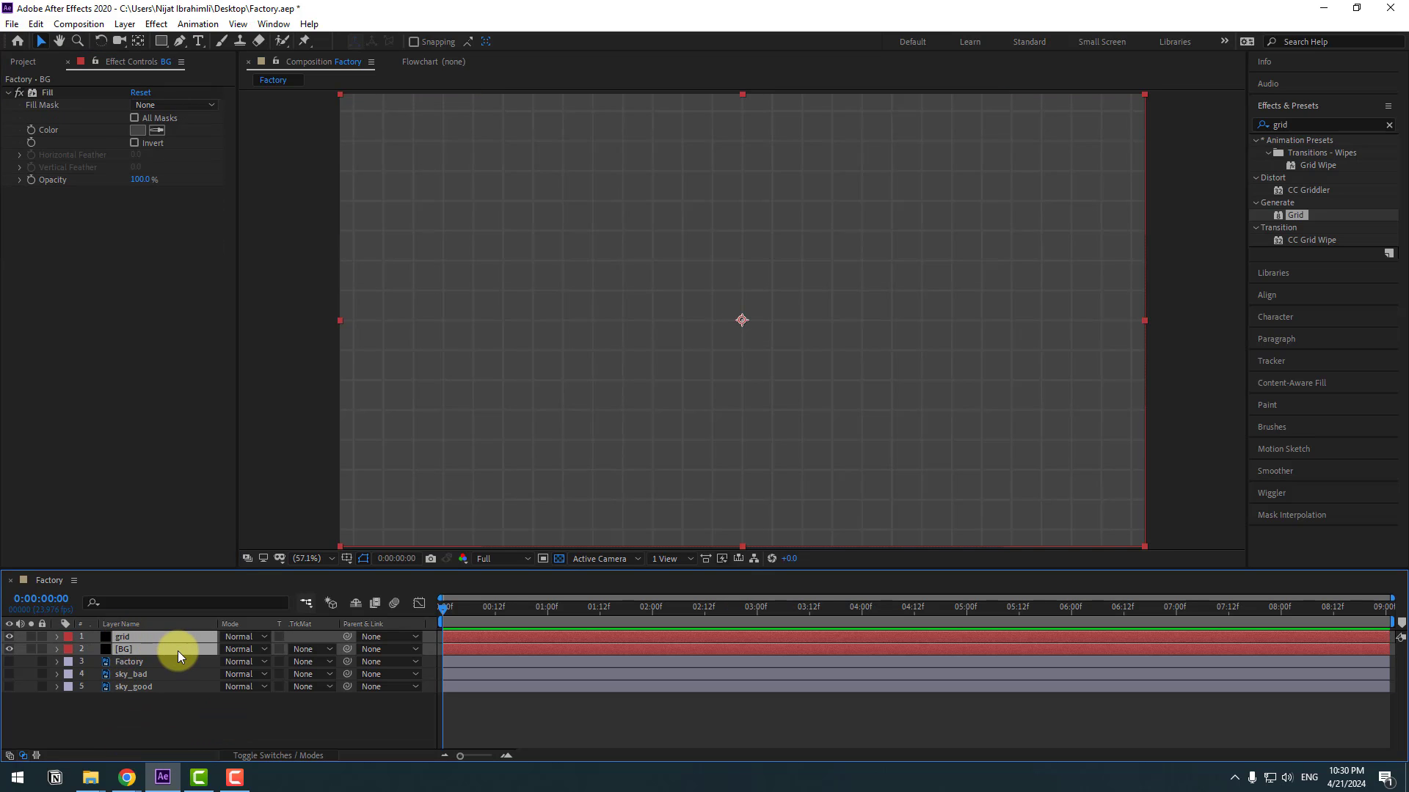
drag(130, 641, 159, 699)
click(141, 730)
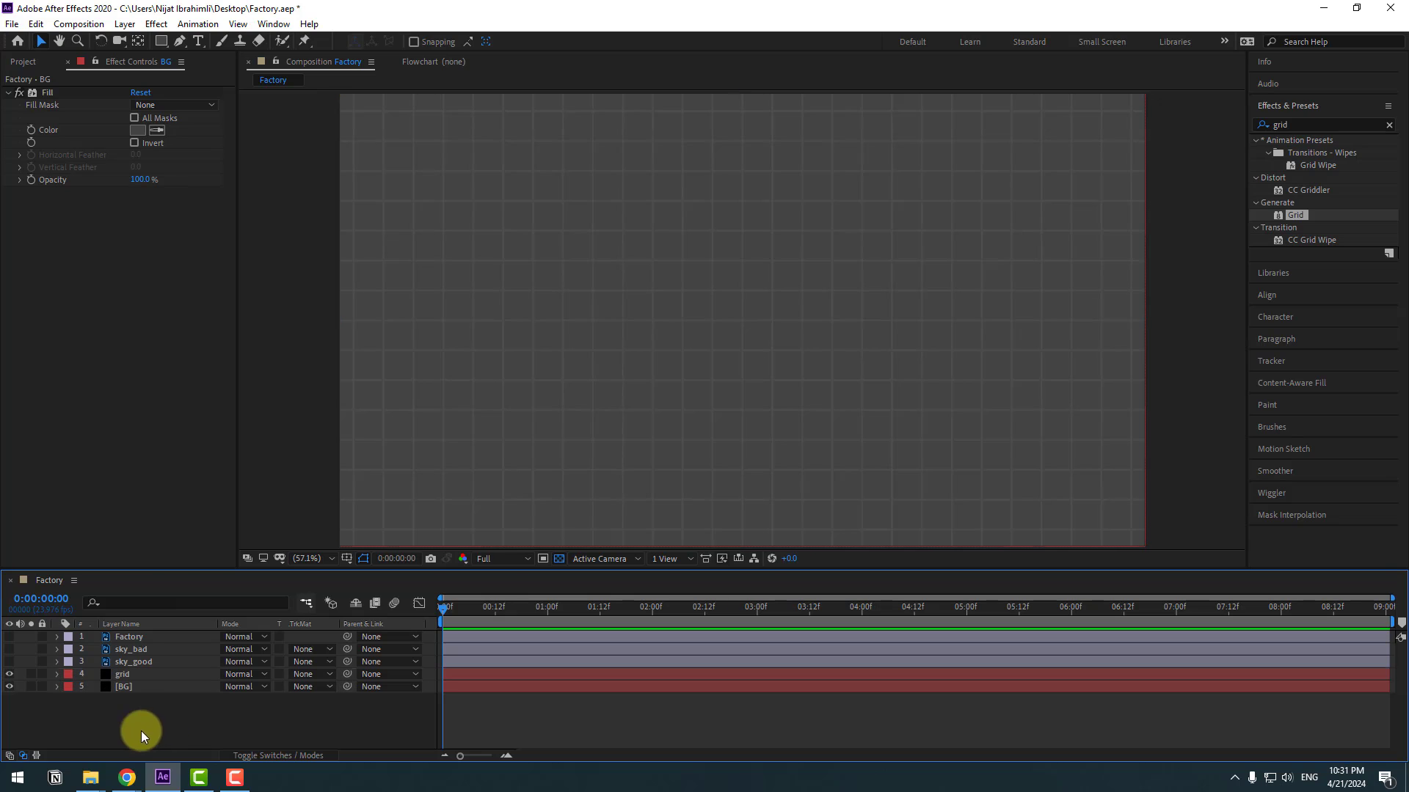
Step: Add a null object to the Factory composition and rename it "Camera"
right_click(217, 709)
mouse_move(380, 547)
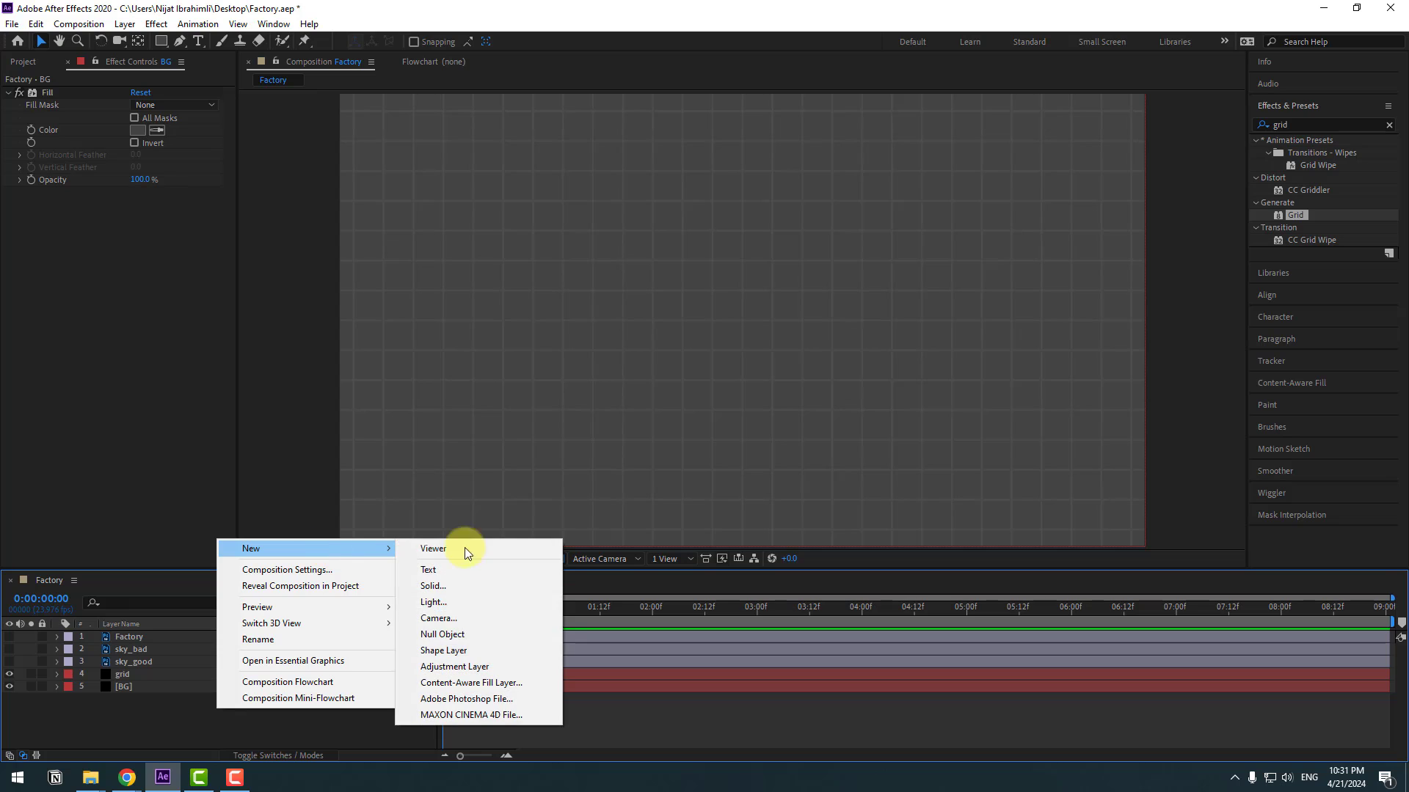
click(449, 633)
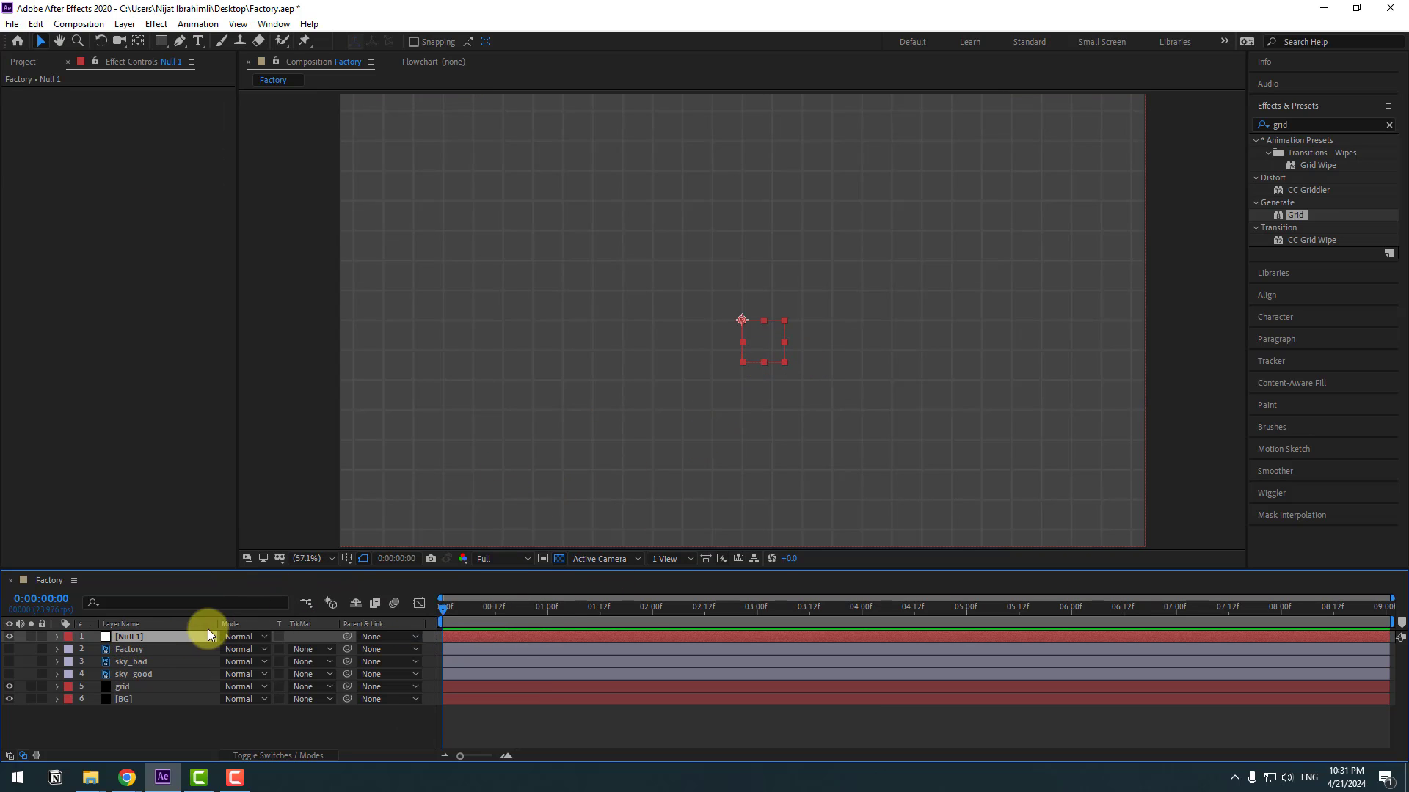
key(Return)
text(Camera)
key(Return)
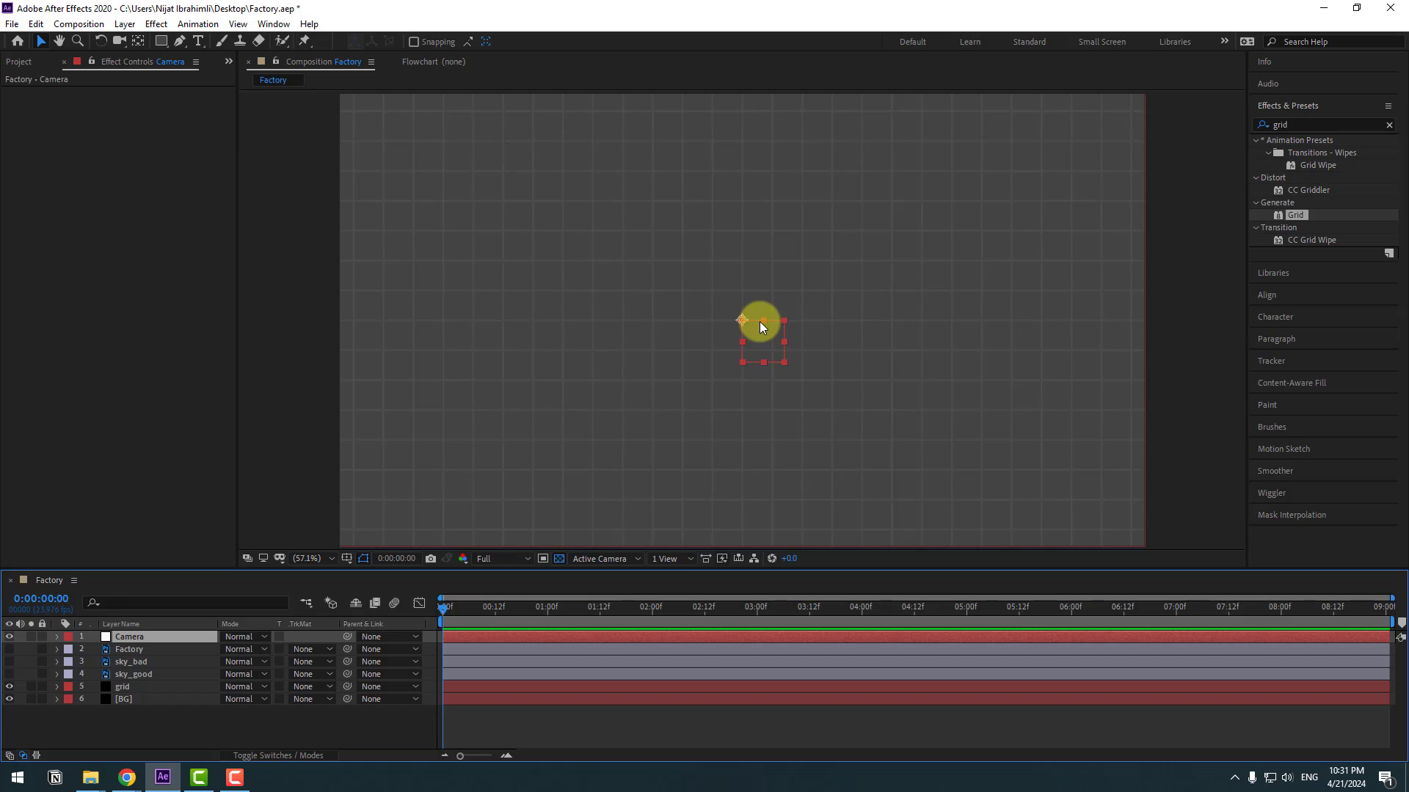
click(139, 42)
click(43, 43)
Step: Parent the grid, BG, sky_good, sky_bad and Factory layers to the Camera null
click(124, 699)
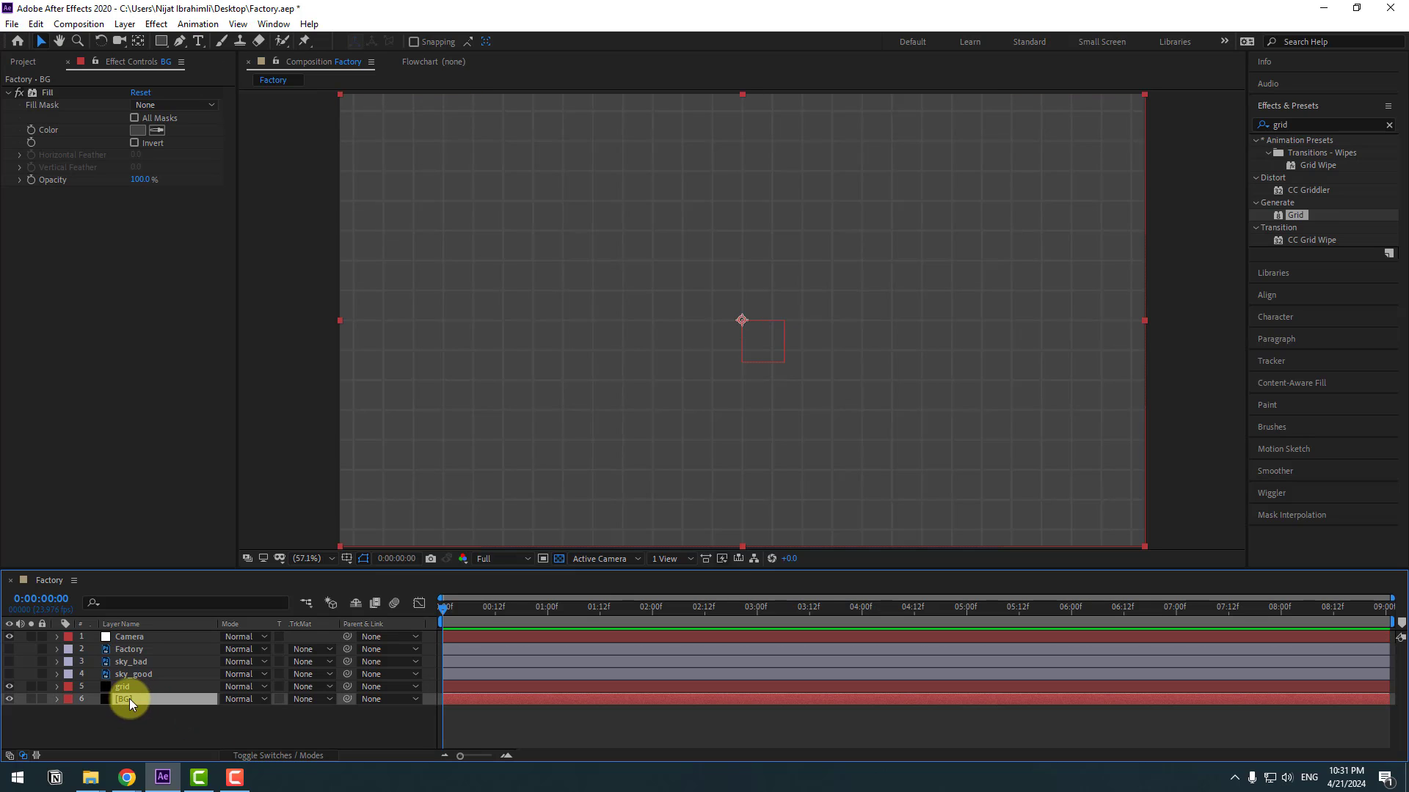
ctrl+click(113, 688)
drag(348, 688, 117, 637)
click(122, 675)
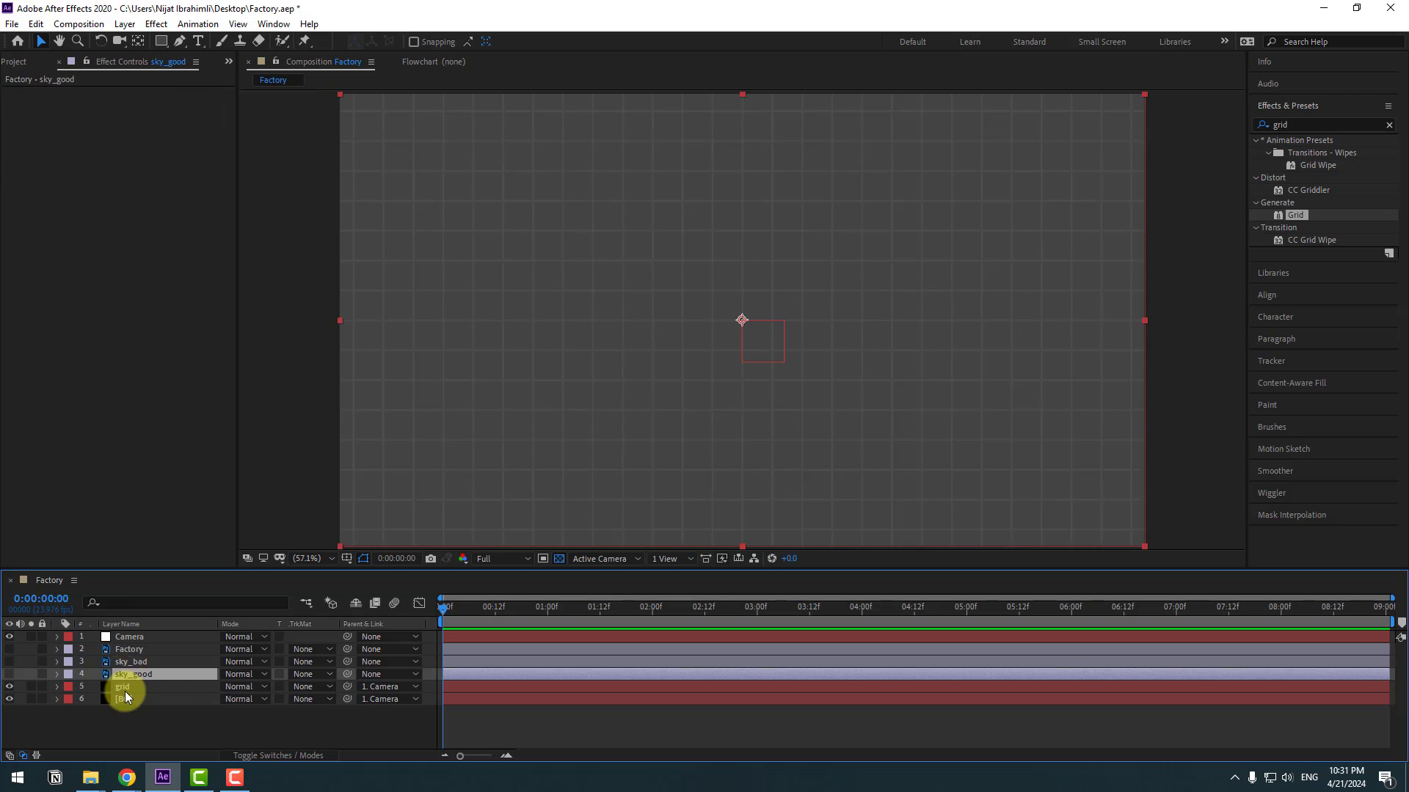
ctrl+click(119, 662)
ctrl+click(124, 650)
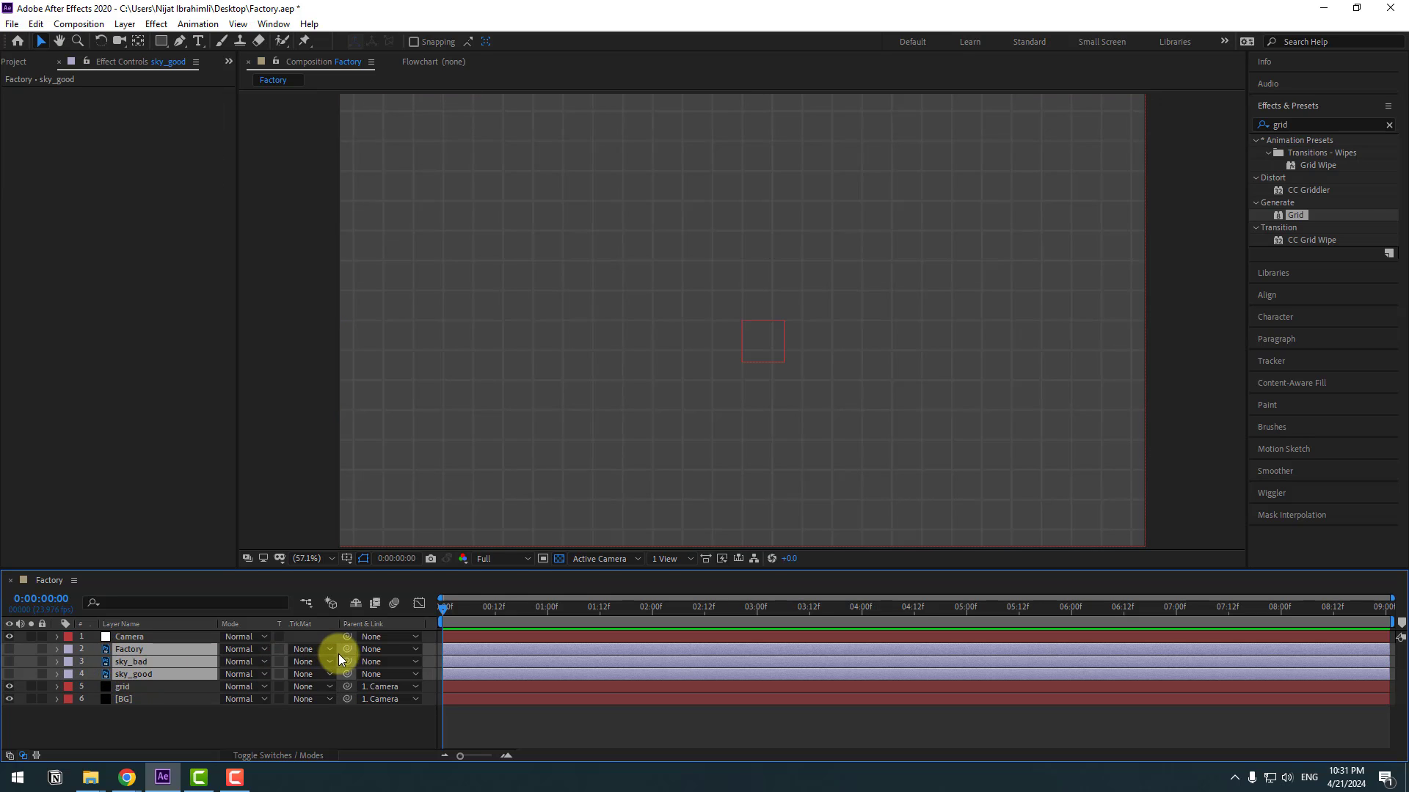
drag(341, 650, 116, 637)
click(235, 710)
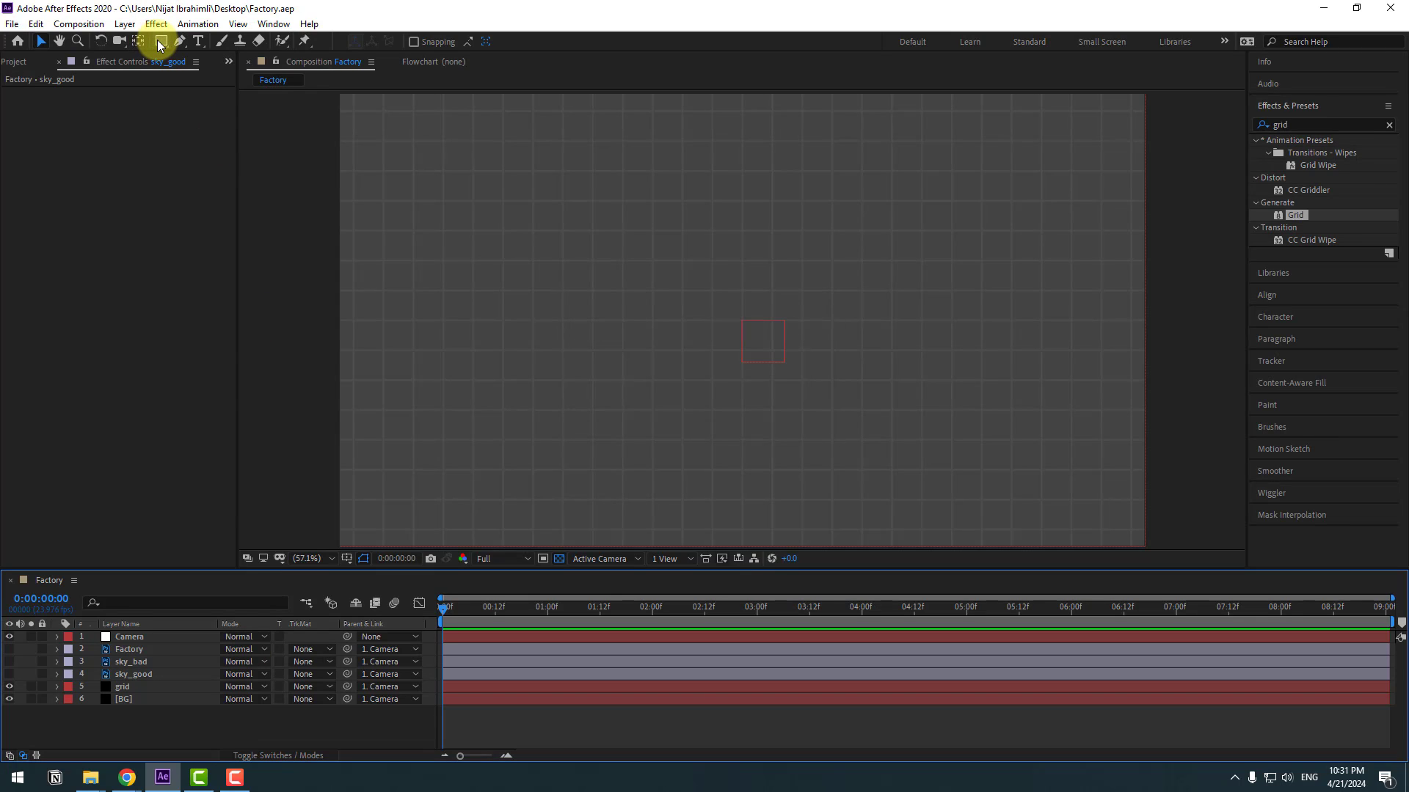
Step: Show the title/action safe guides and draw a long, thin rectangle shape just above the composition's horizontal center line
mouse_move(160, 45)
mouse_down()
mouse_move(216, 41)
mouse_move(217, 53)
mouse_up()
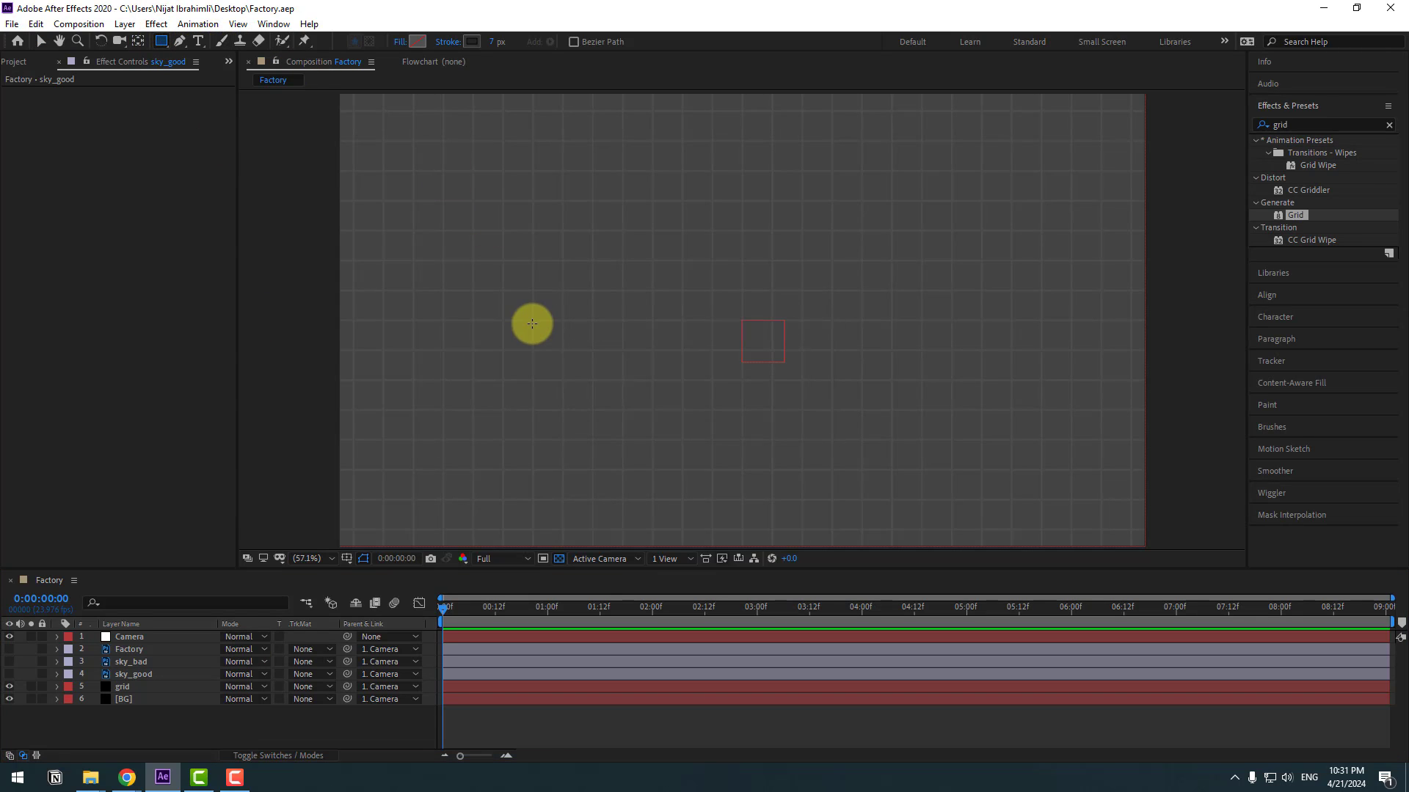
click(345, 560)
click(424, 576)
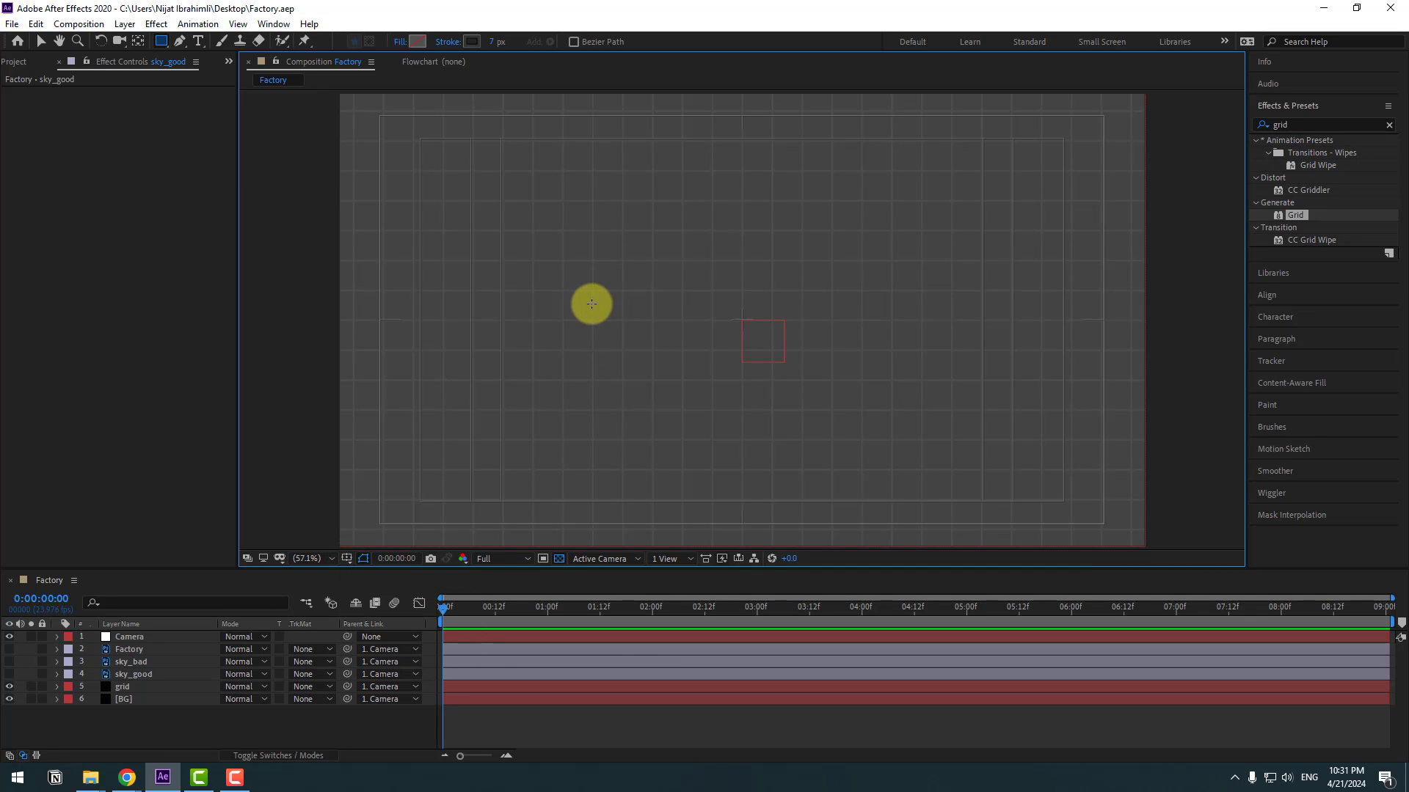
mouse_move(537, 263)
mouse_down()
mouse_move(648, 314)
mouse_move(1085, 328)
mouse_move(1038, 317)
mouse_move(1064, 321)
mouse_up()
click(41, 41)
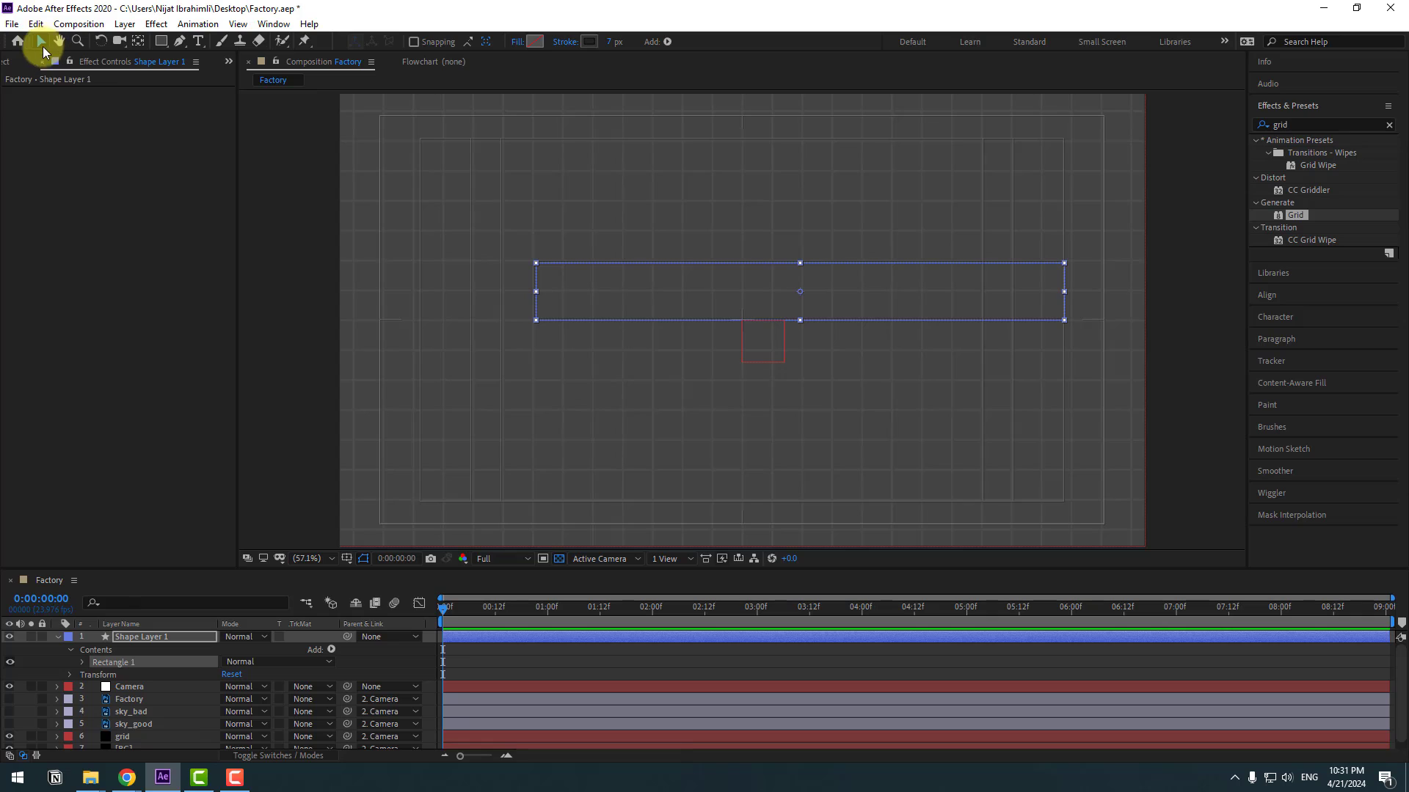
Step: Set the rectangle shape's stroke width to 0 px and its fill color to bright yellow
drag(608, 41, 609, 72)
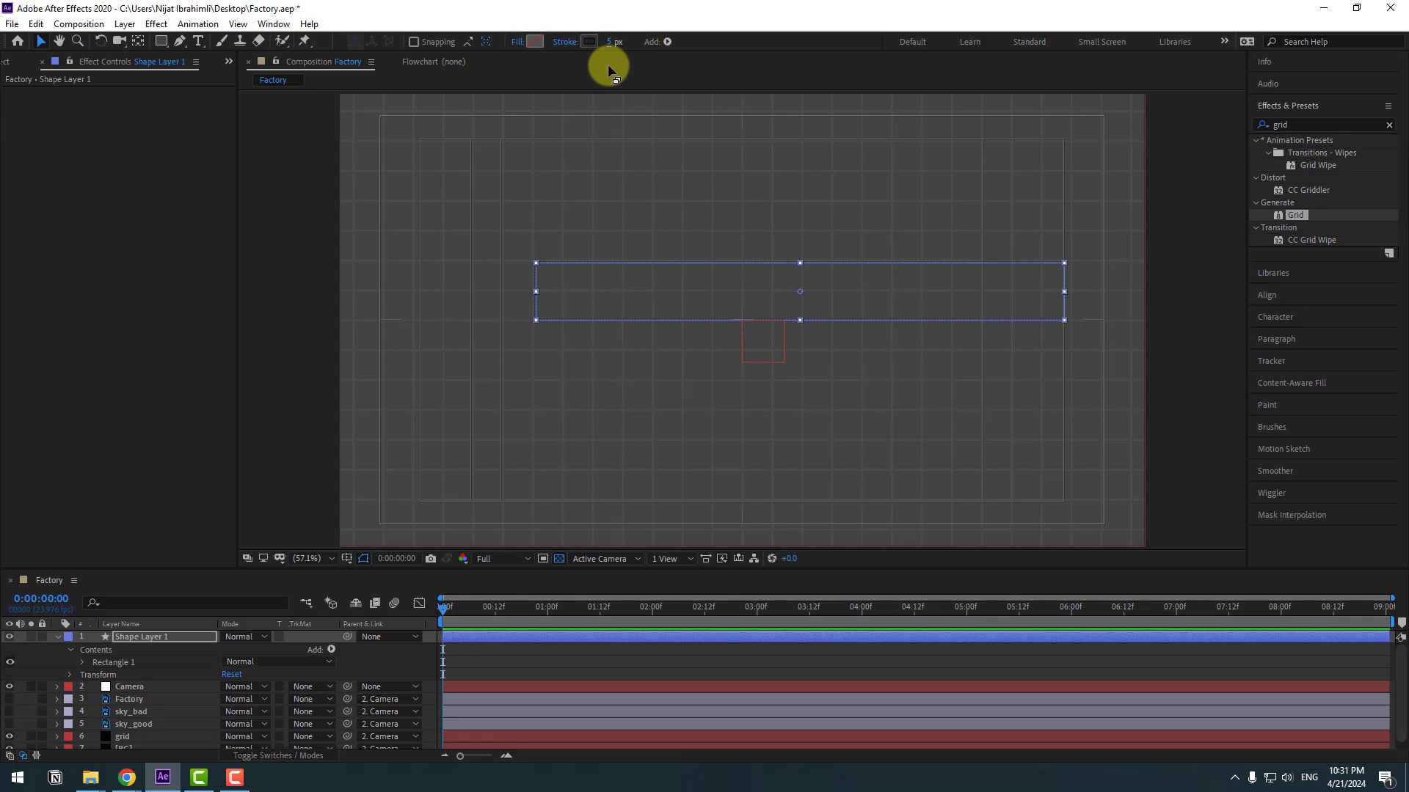
click(534, 41)
drag(581, 698, 579, 710)
drag(532, 595, 545, 543)
click(690, 555)
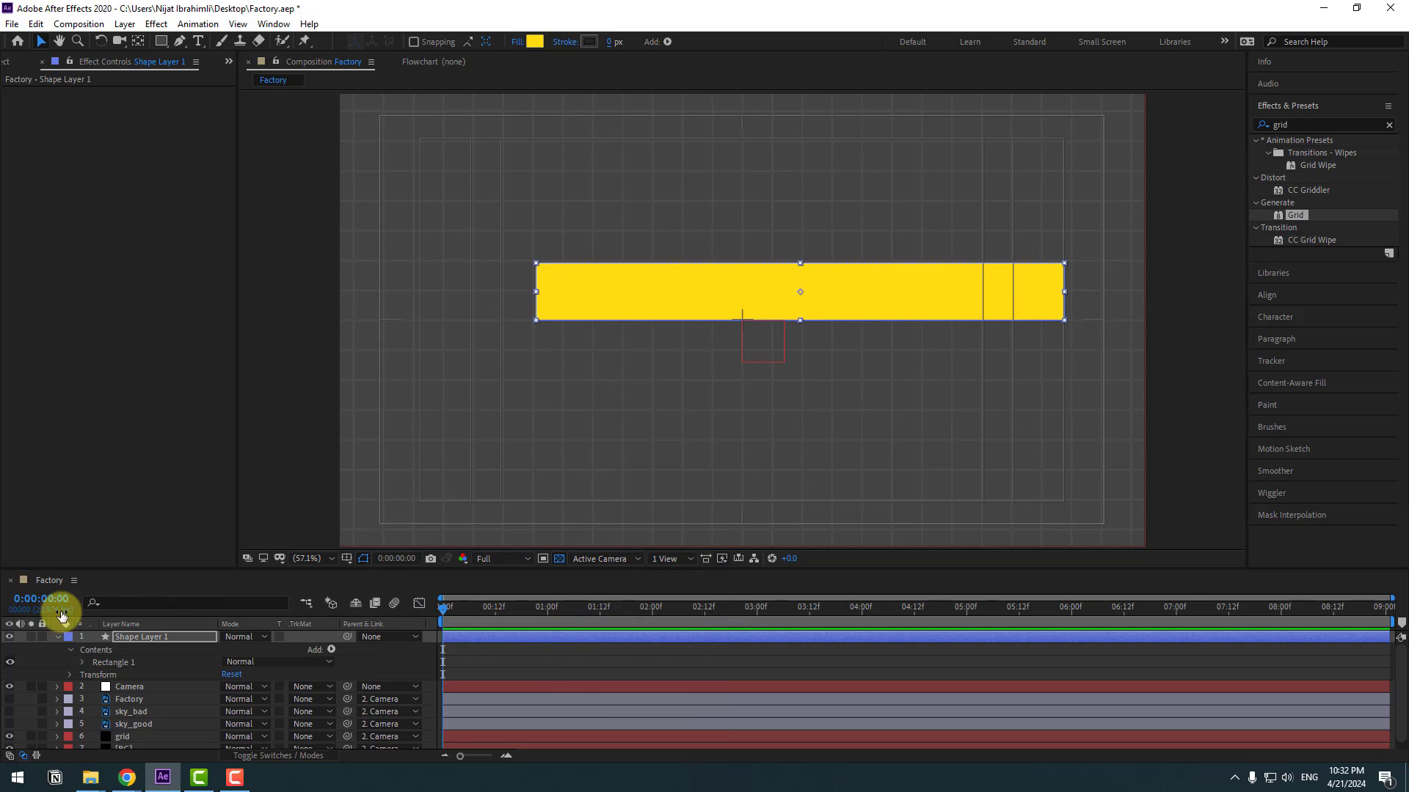
Step: Collapse the rectangle's shape layer and rename it "bg_text"
click(55, 638)
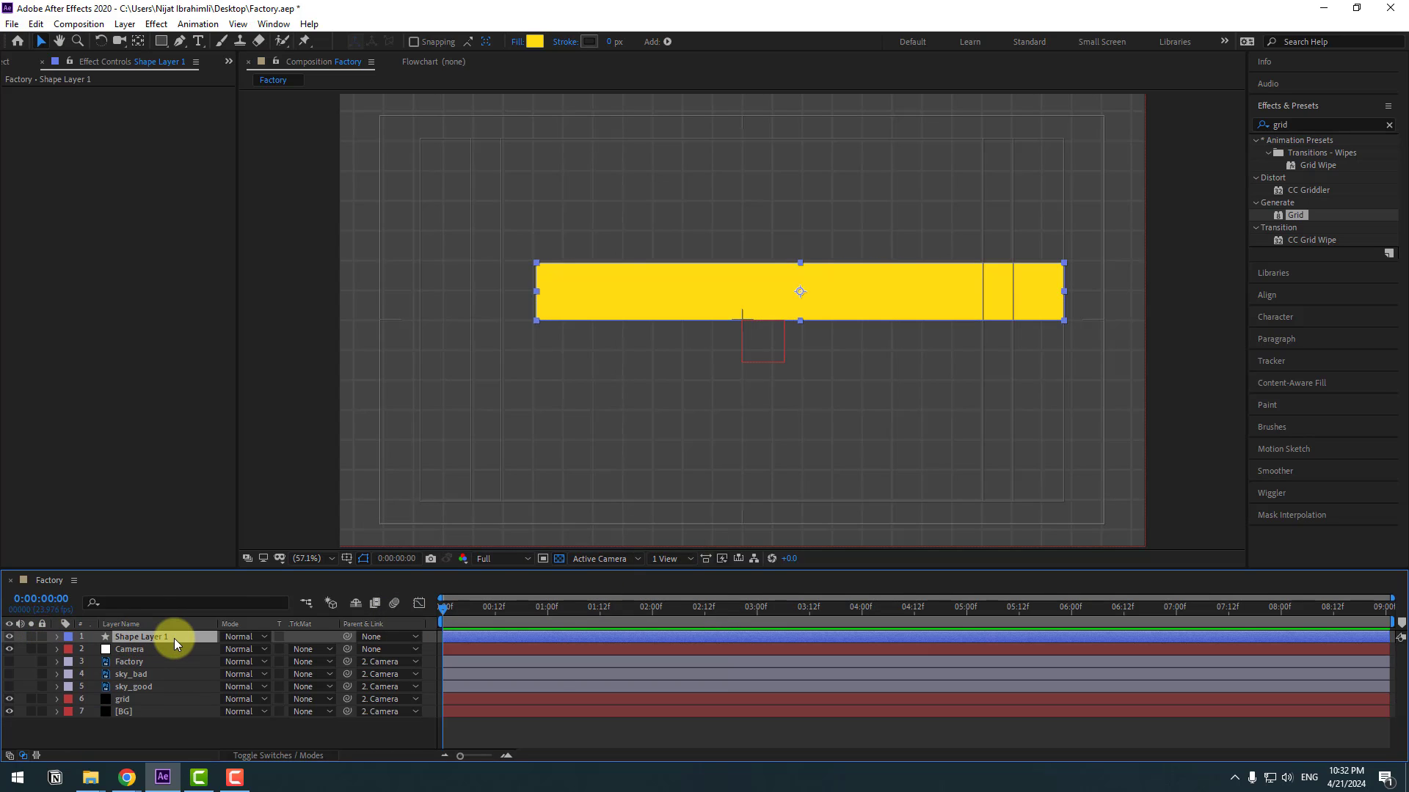
key(Return)
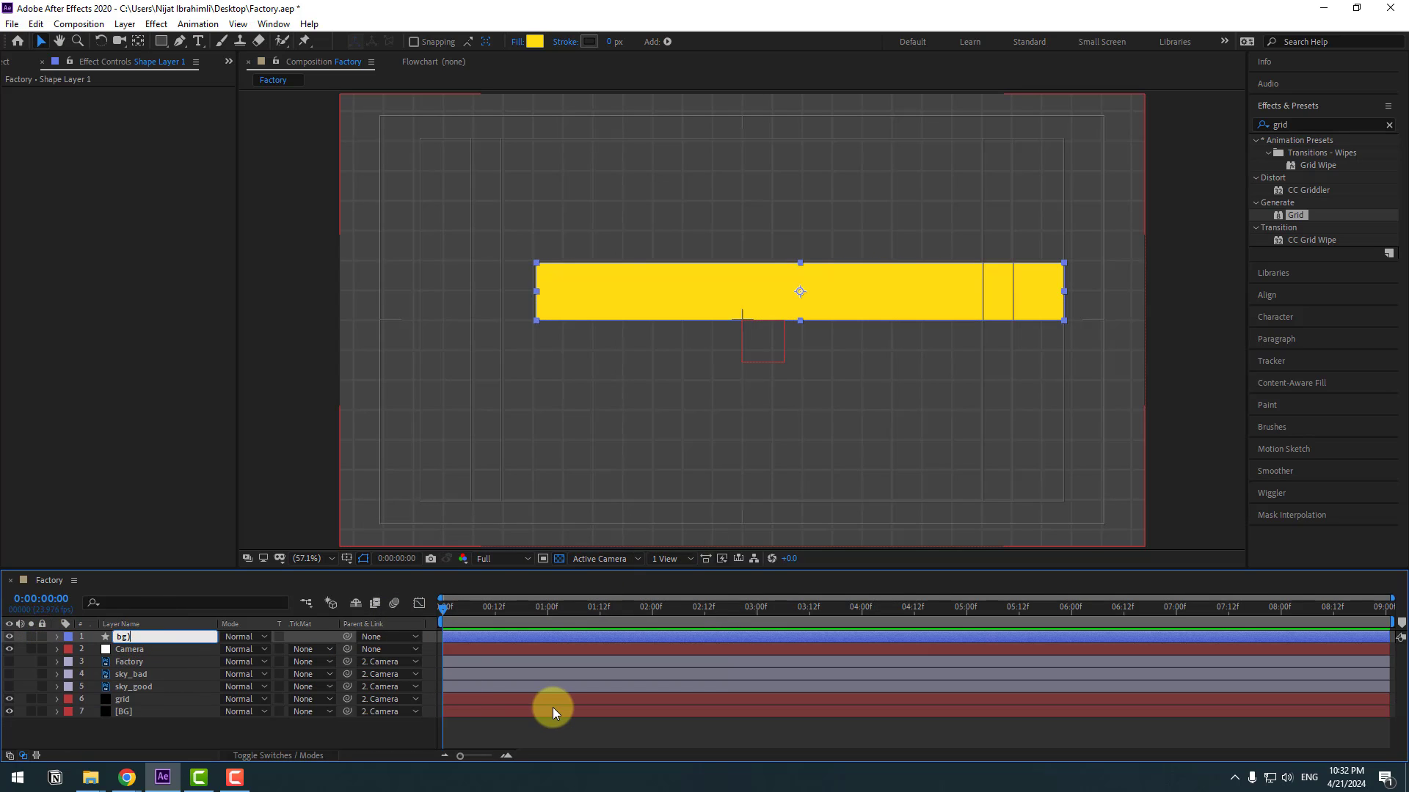
text(bg_text)
key(Return)
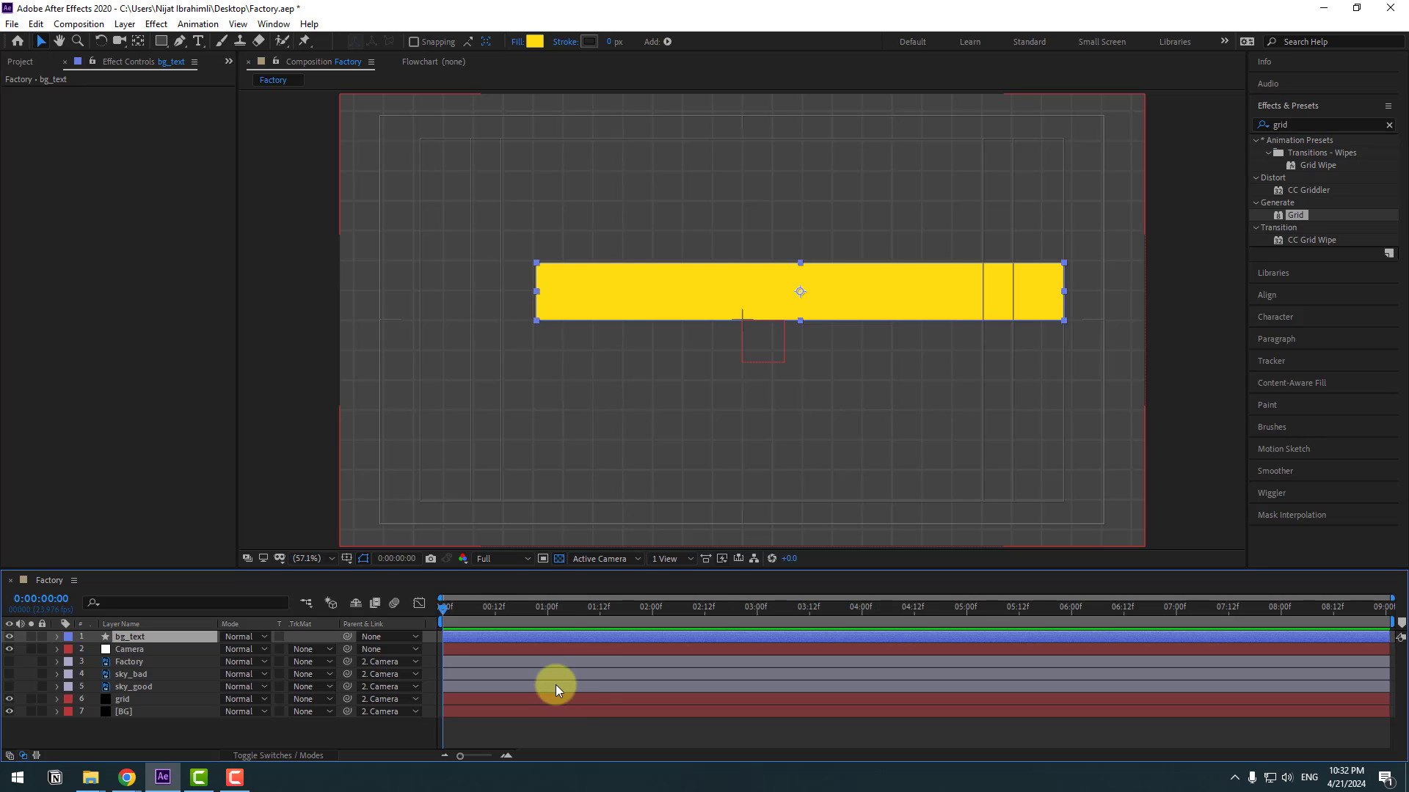
Step: Center the bg_text layer horizontally and vertically in the composition, then deselect it
click(1259, 298)
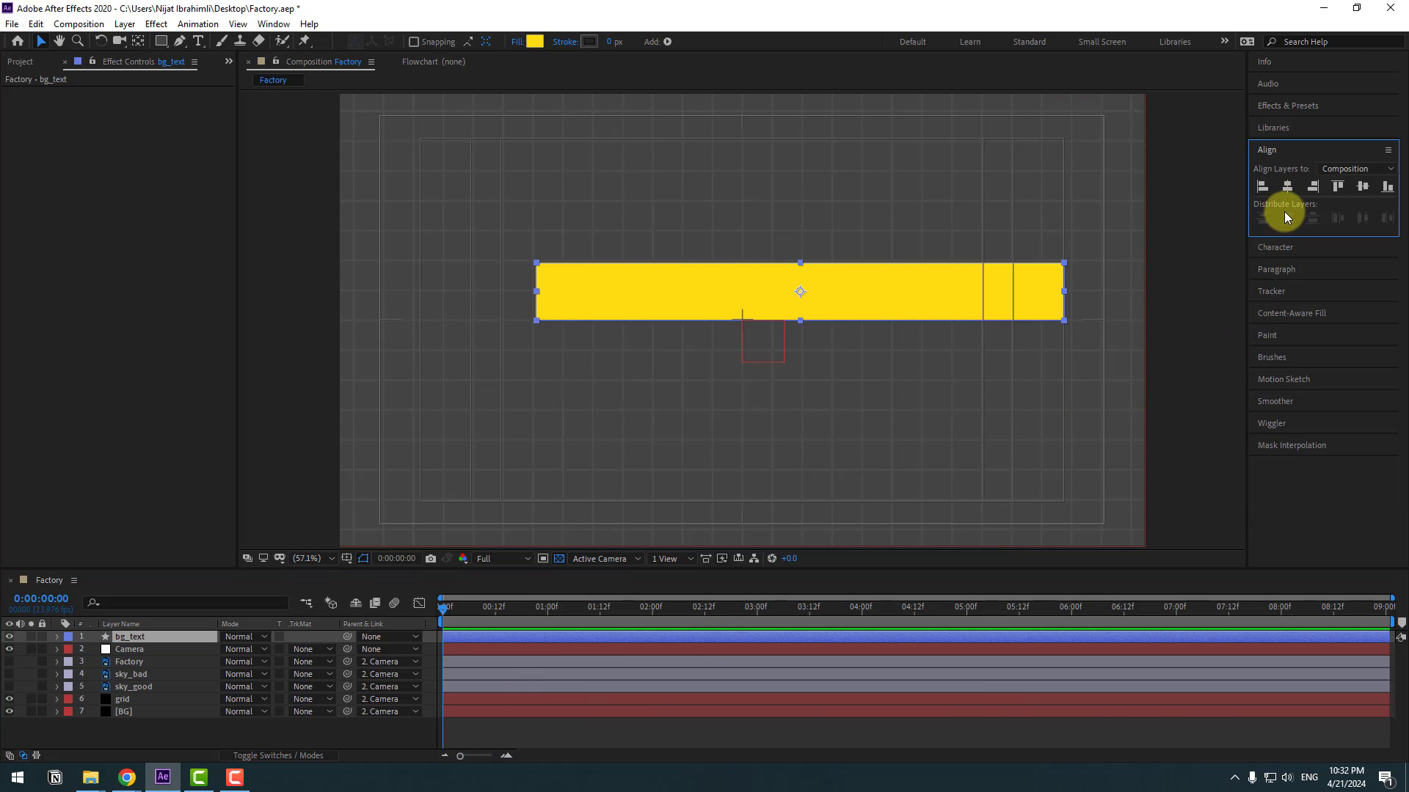
click(1285, 187)
click(1362, 188)
click(278, 723)
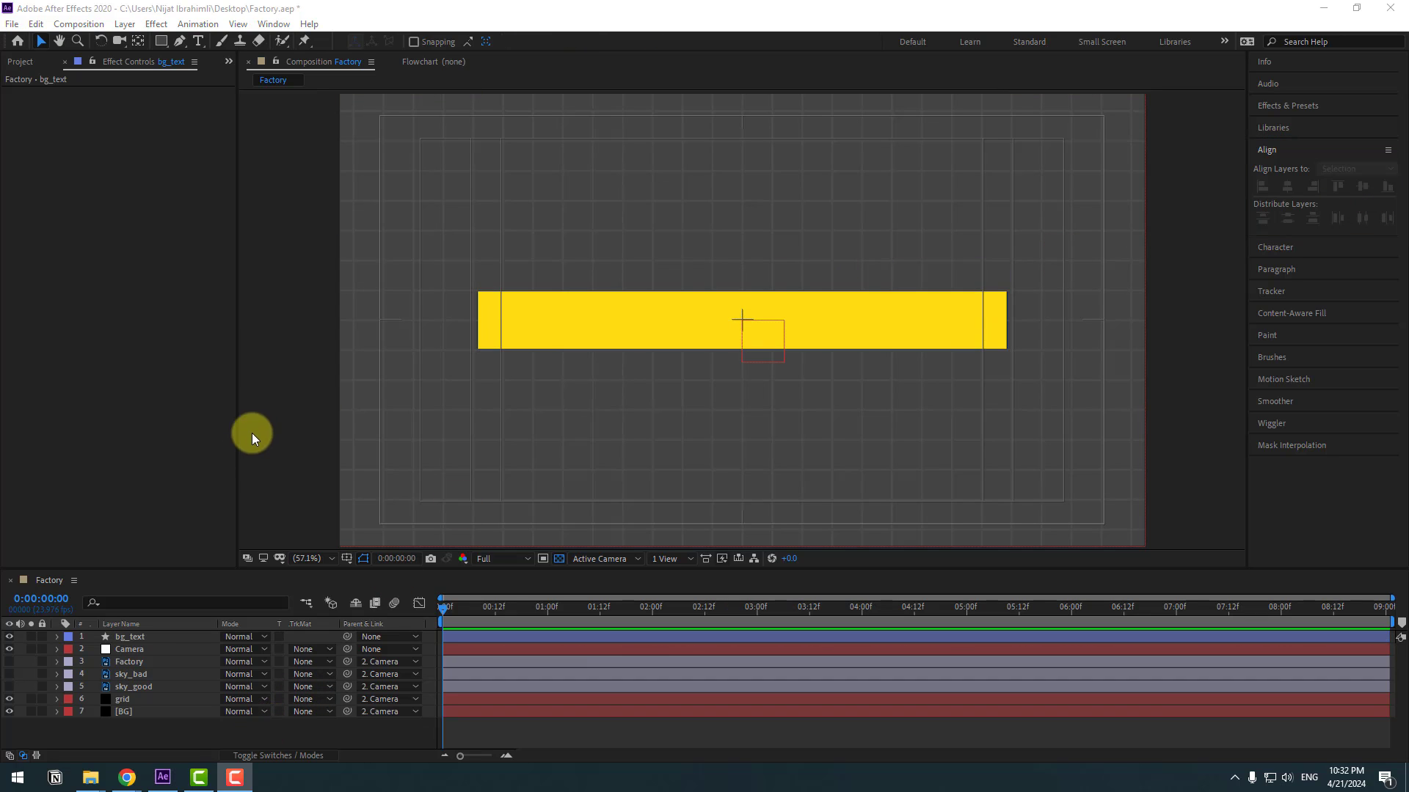
Step: Add a text layer reading "How do we" in the upper part of the composition and view the composition at 50%
click(198, 42)
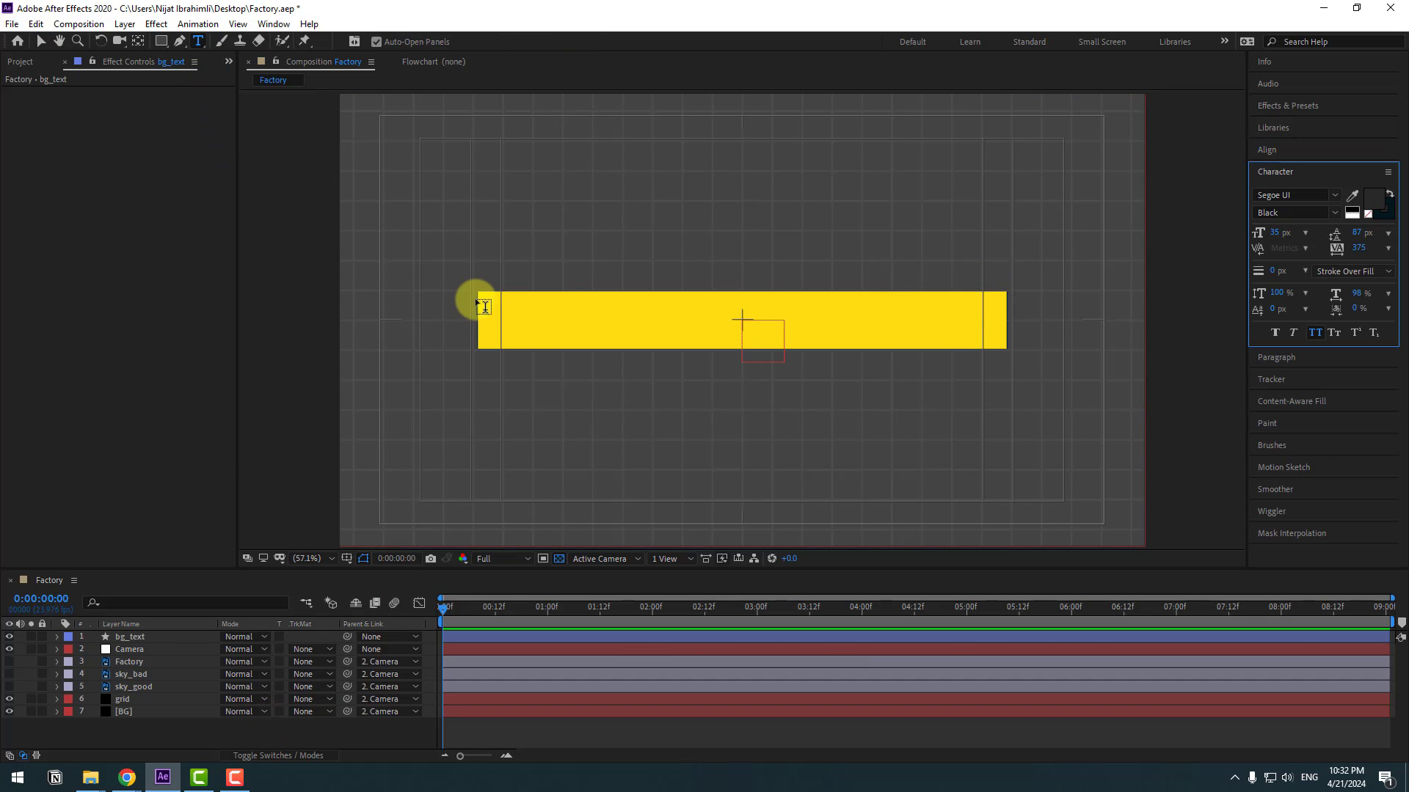
click(488, 176)
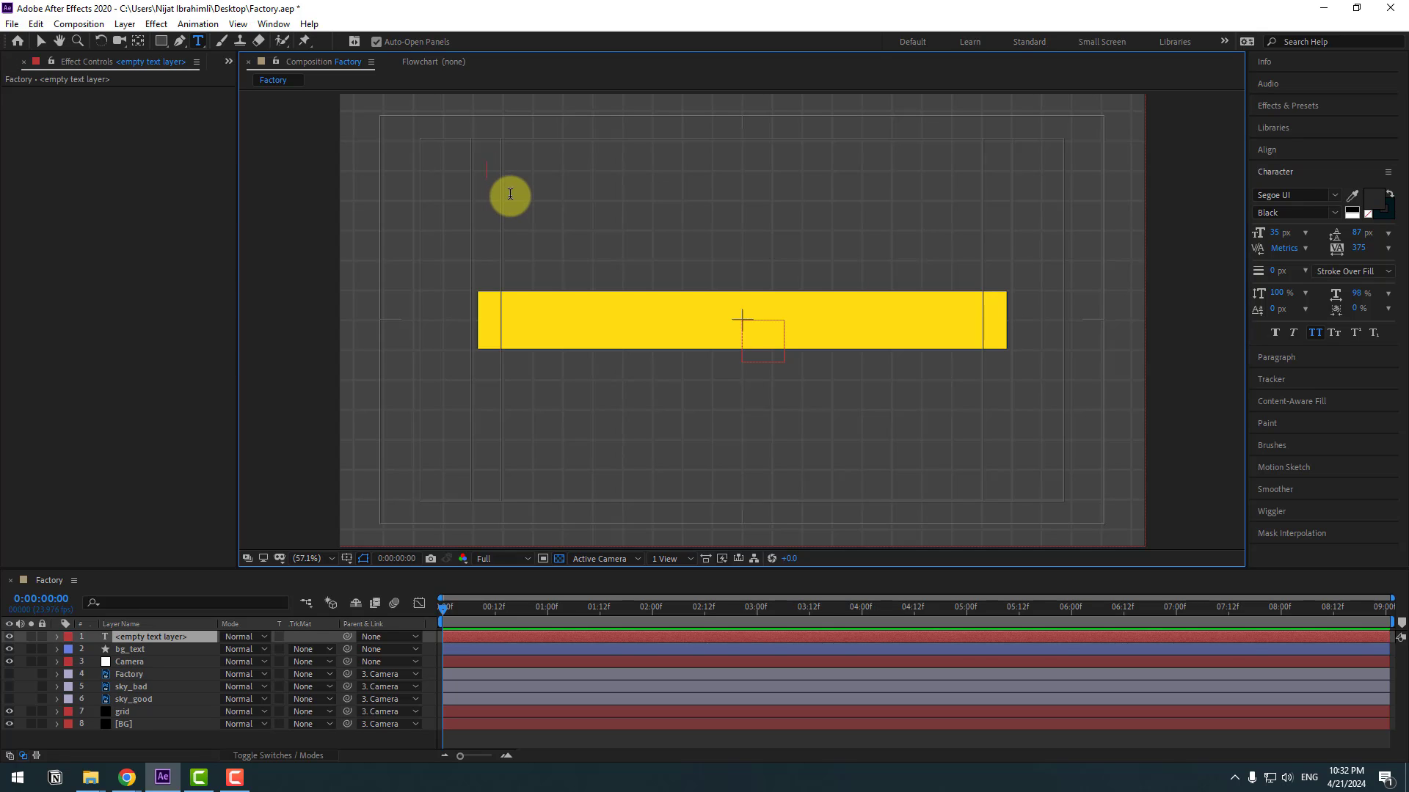
text(H)
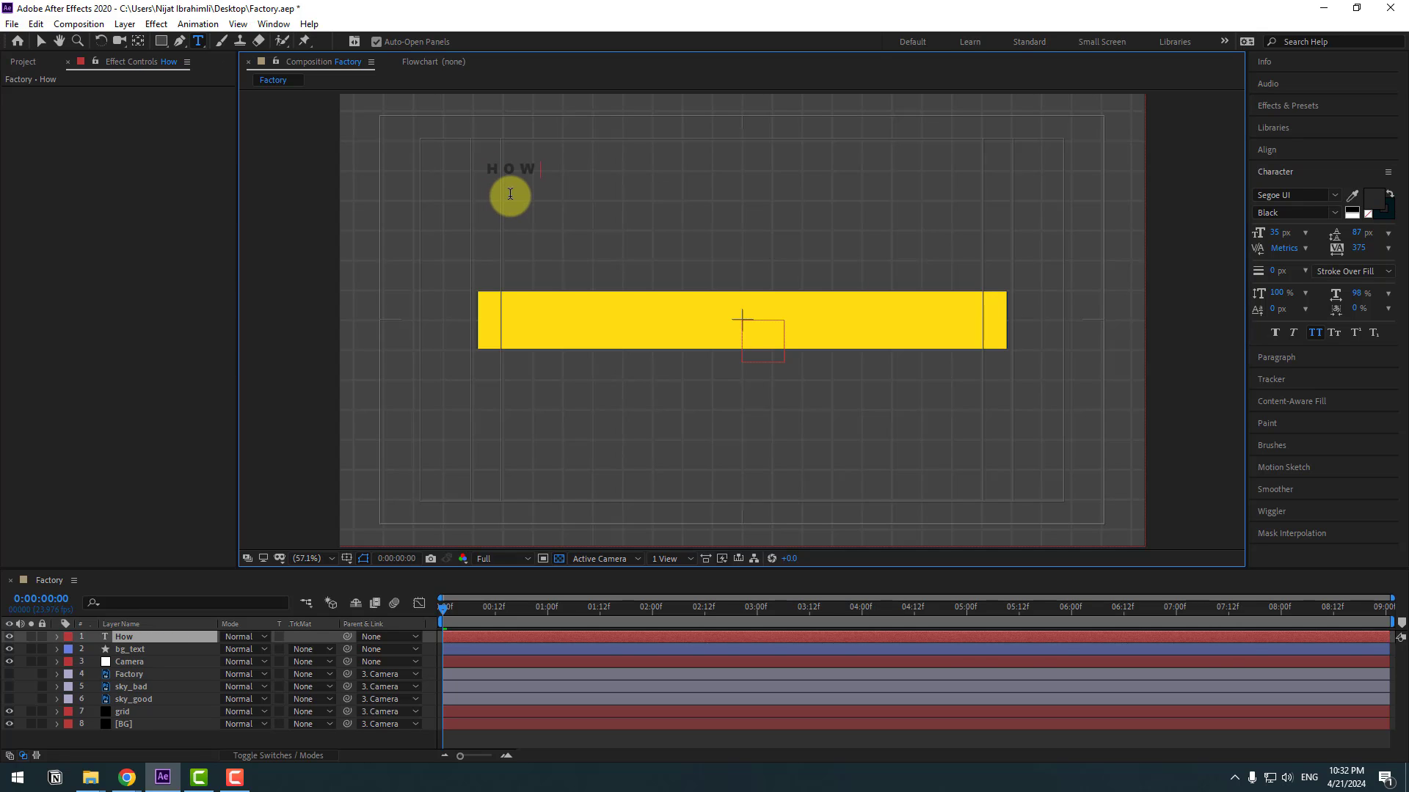
text(ow do we)
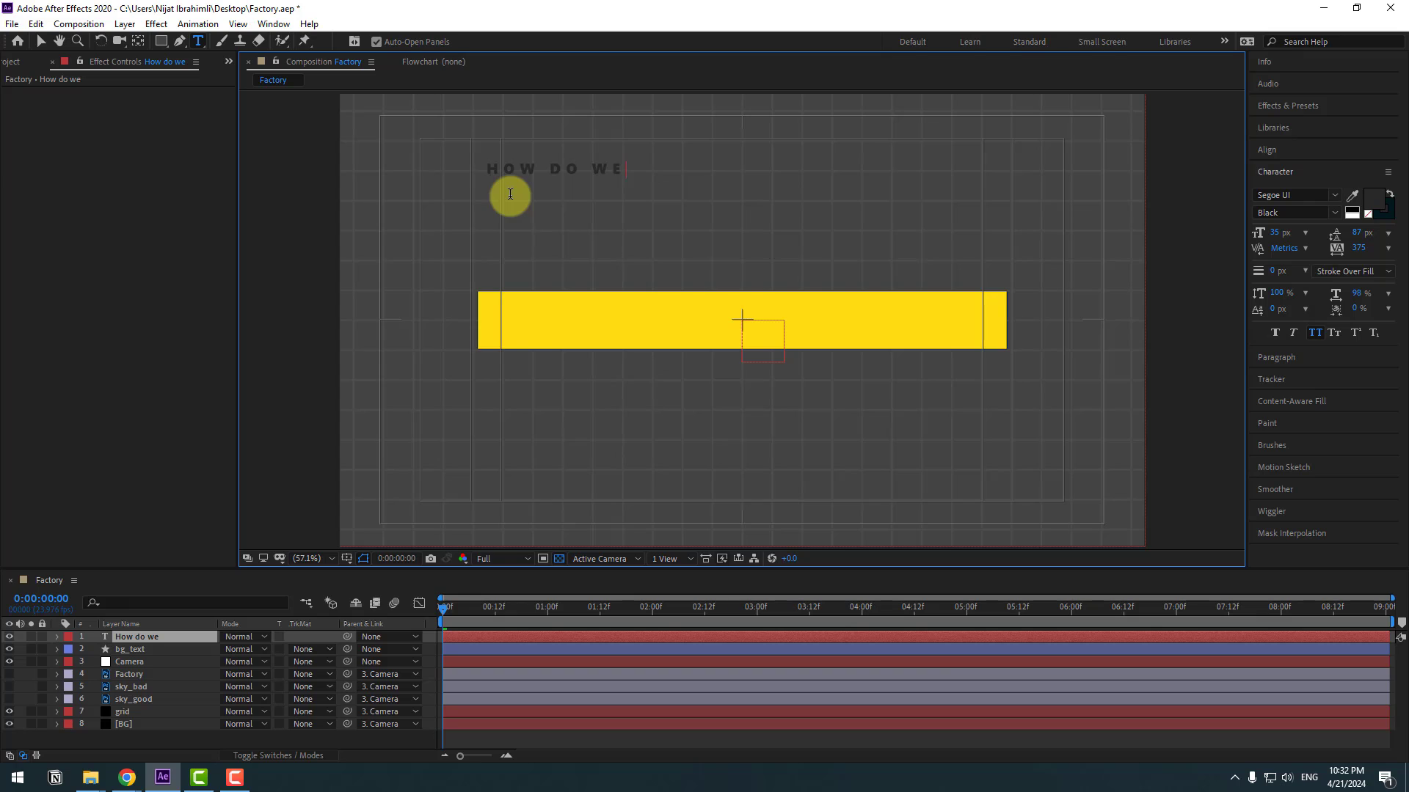
key(Escape)
key(slash)
key(v)
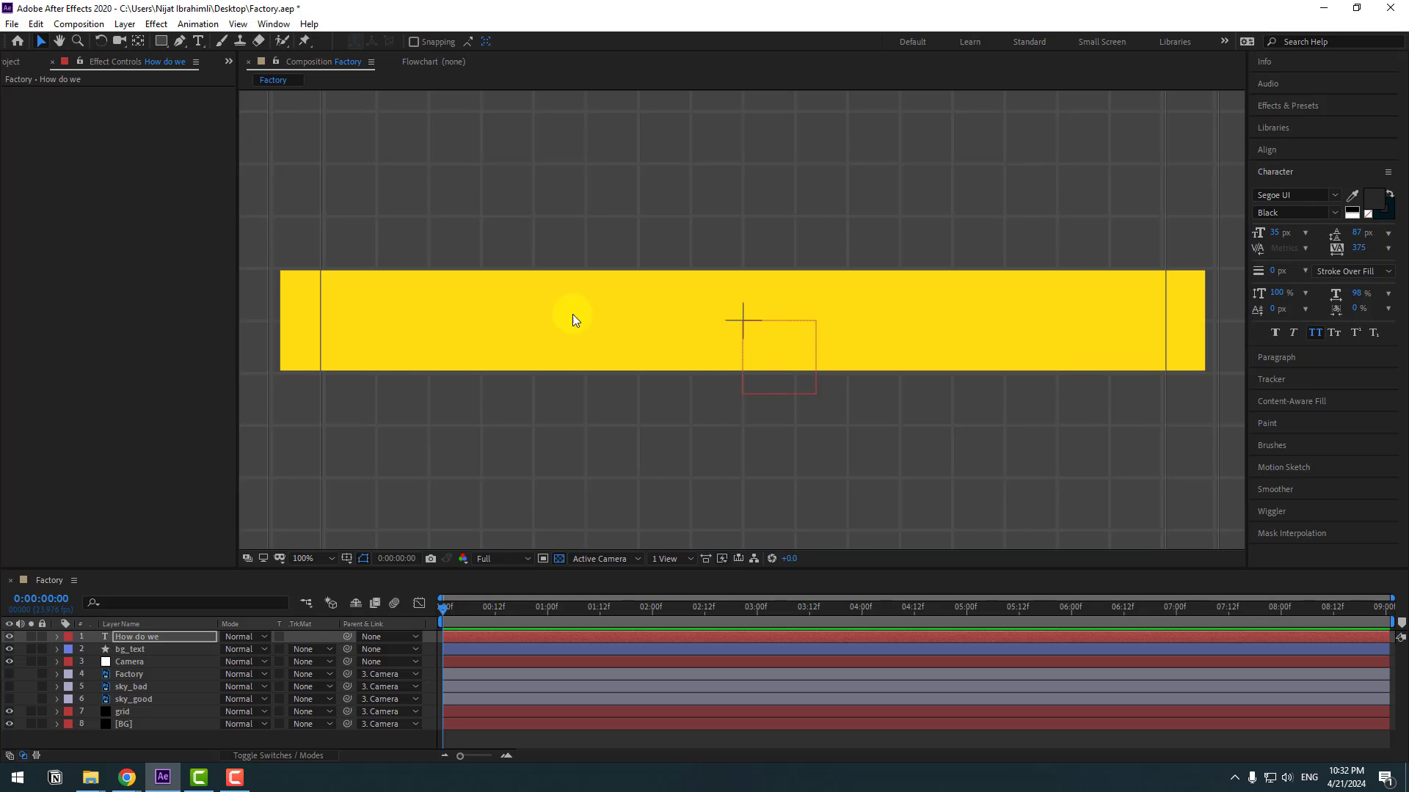
key(comma)
key(comma)
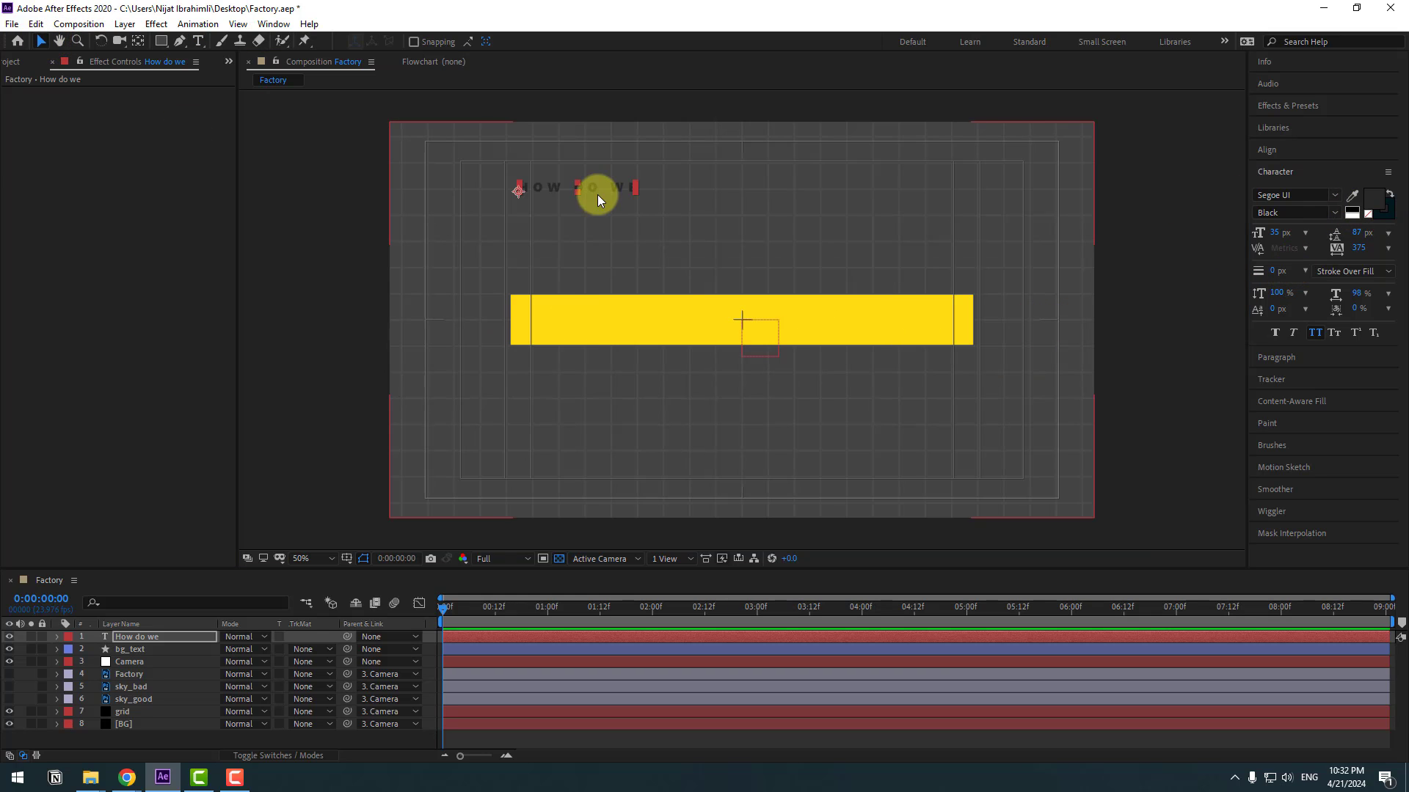
Step: Set the fill color of the "How do we" text to white
double_click(535, 196)
click(1363, 199)
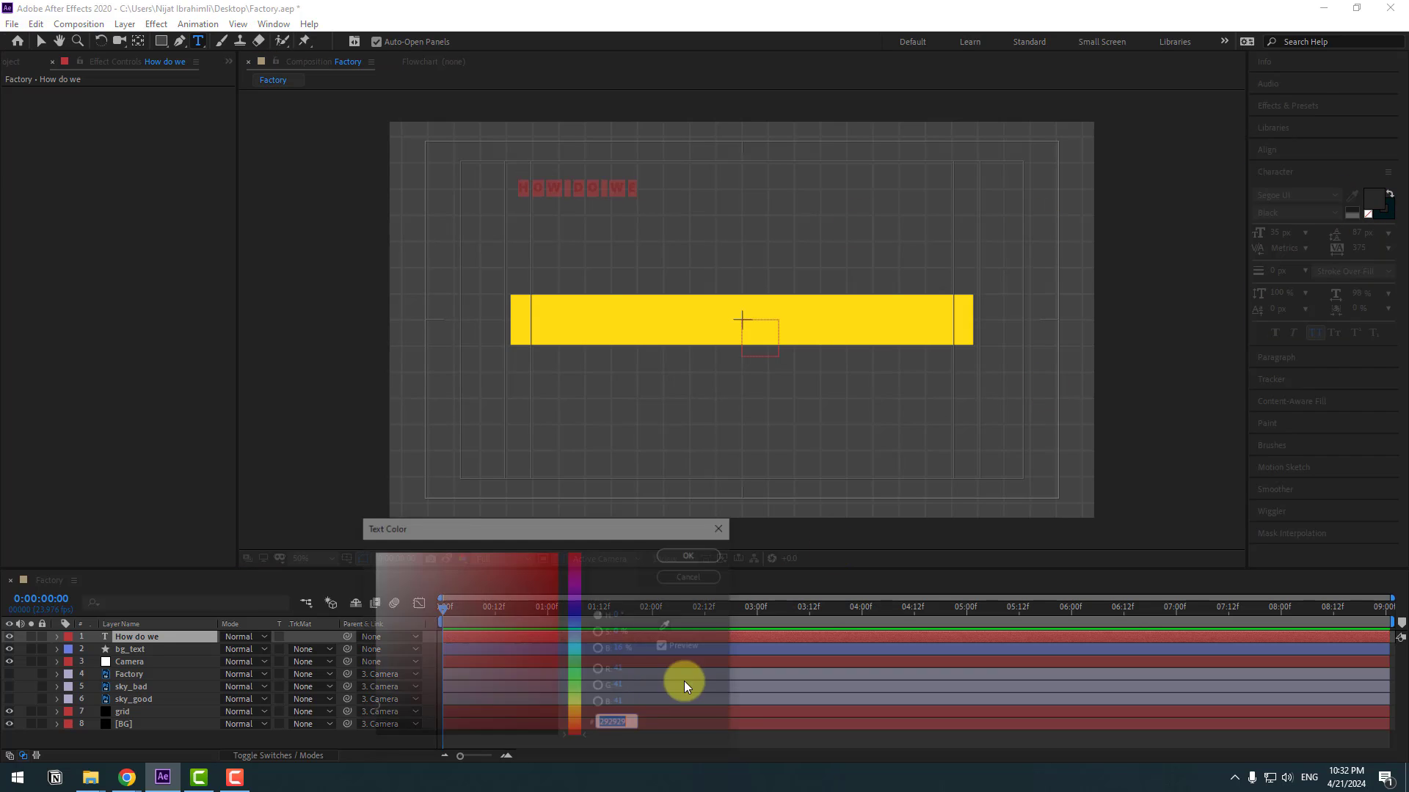
drag(425, 612, 317, 547)
click(674, 555)
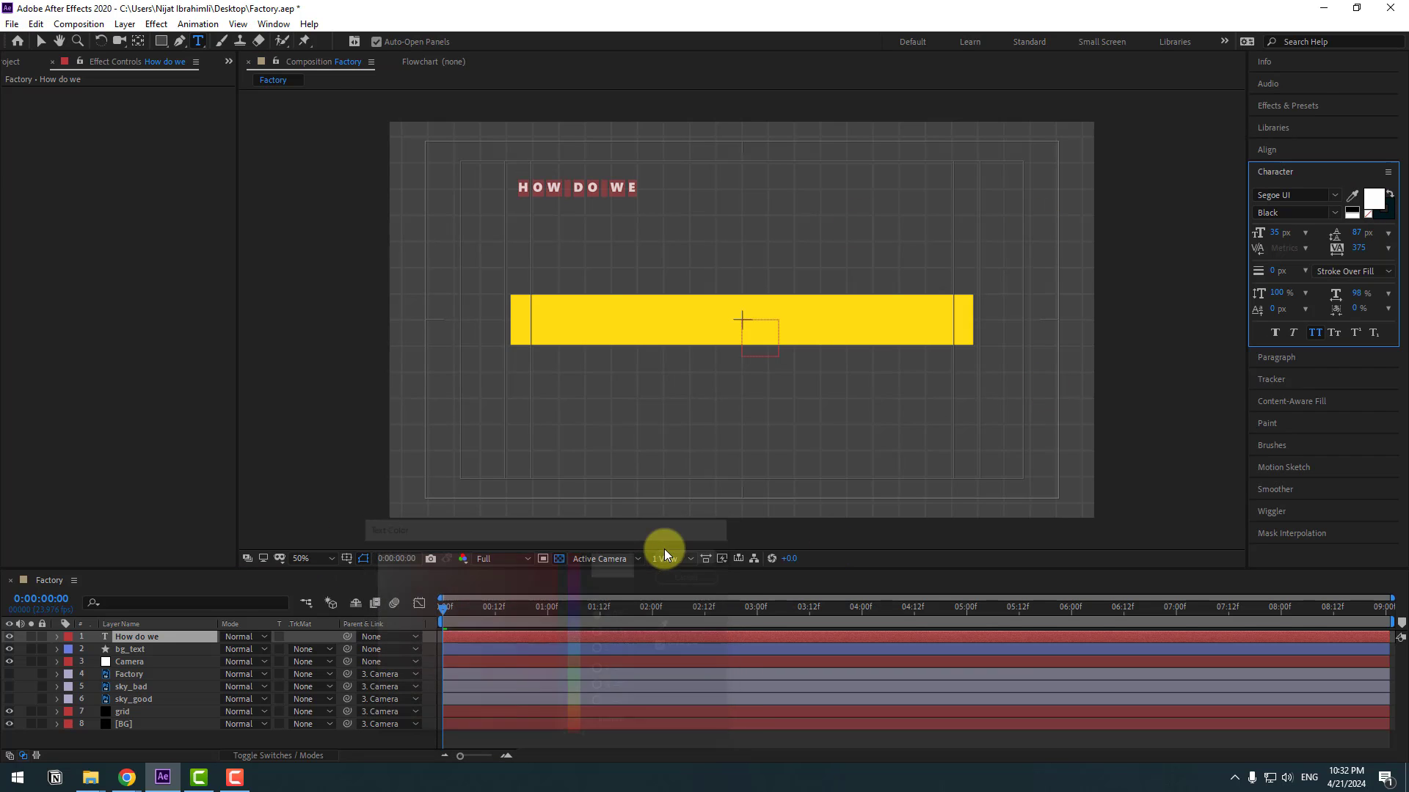
click(42, 46)
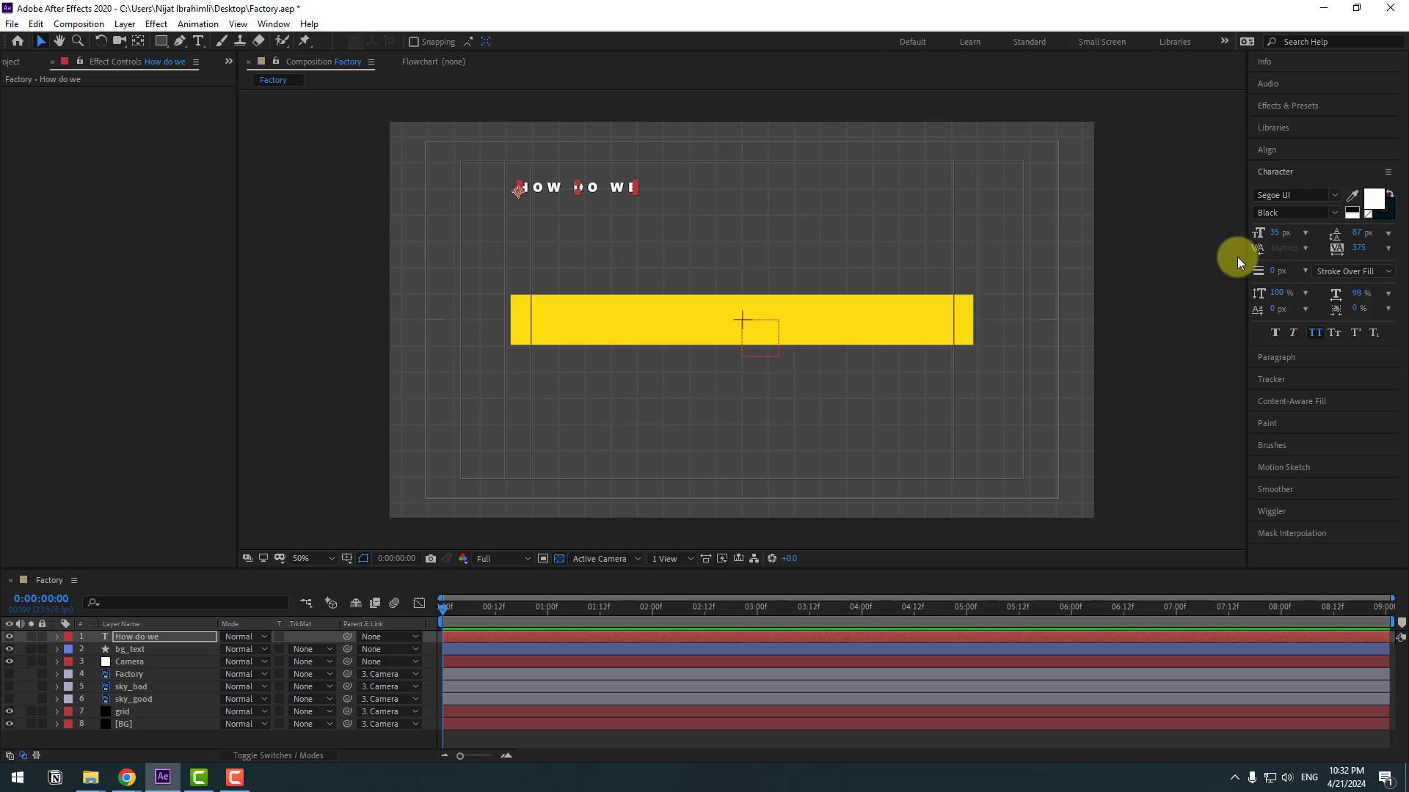
Step: Enlarge the "How do we" text to about 103 px and move it onto the middle of the yellow bar
drag(1272, 235, 1326, 227)
drag(803, 170, 784, 321)
Step: Set the "How do we" text's fill color to dark grey 3B3B3B and save the project
click(1375, 199)
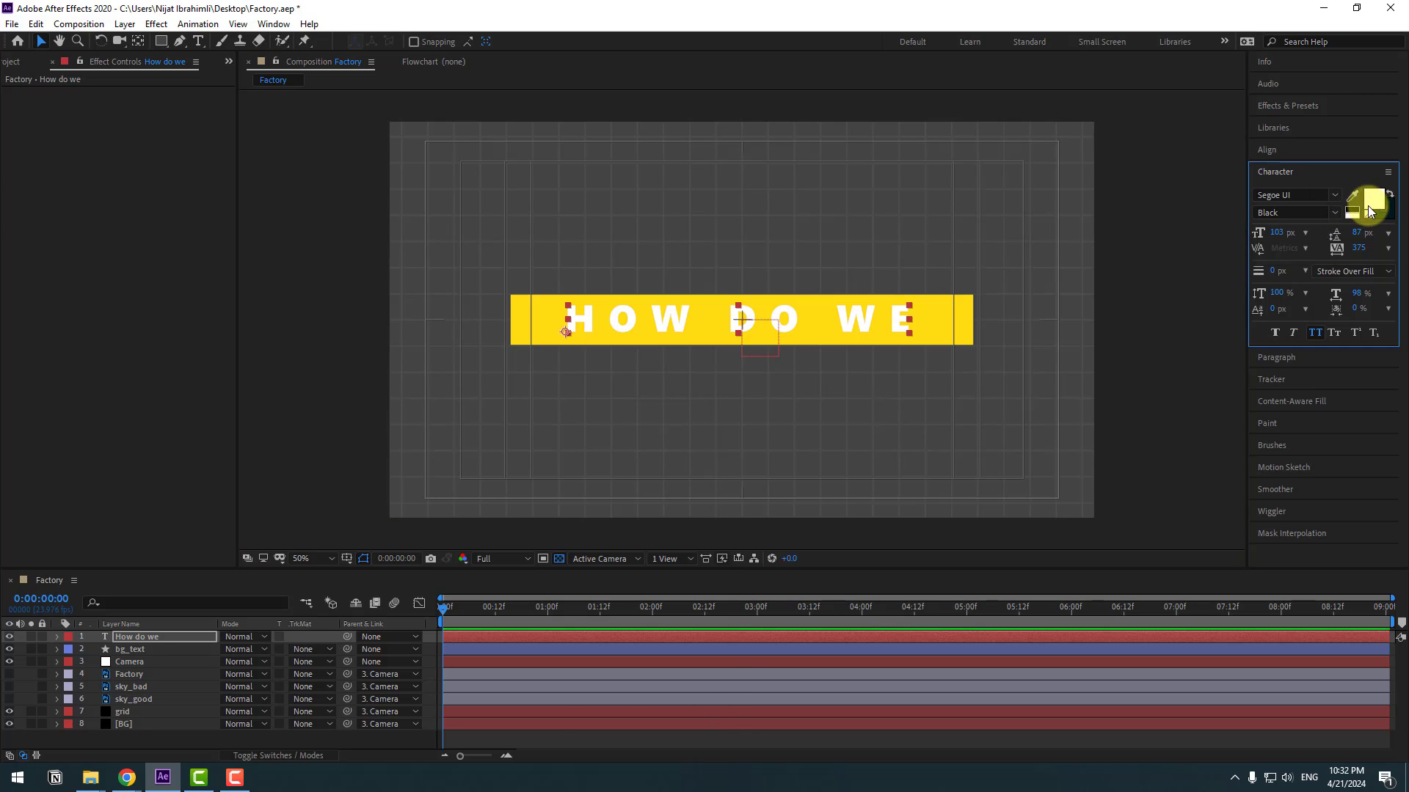
drag(409, 692, 355, 693)
click(679, 553)
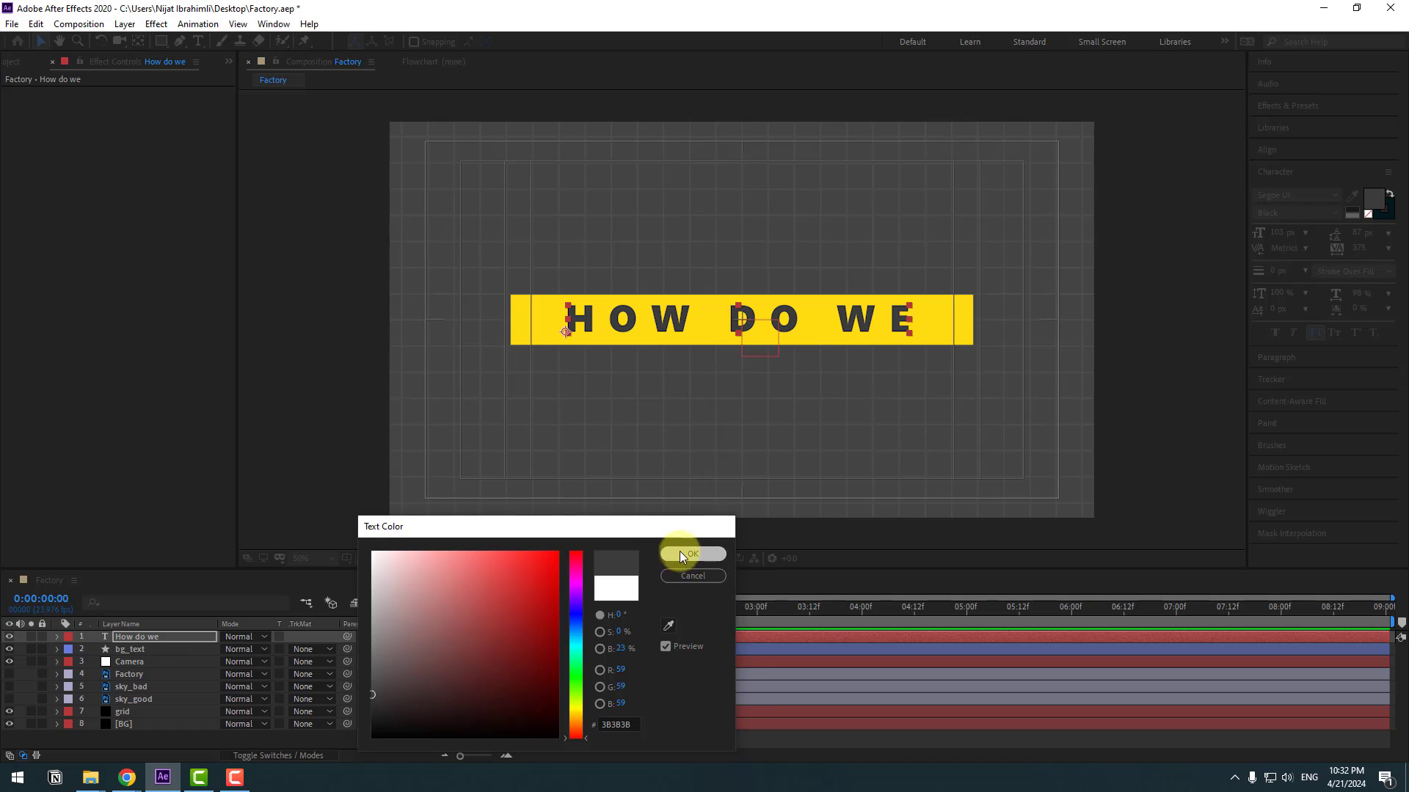
click(47, 673)
key(ctrl+s)
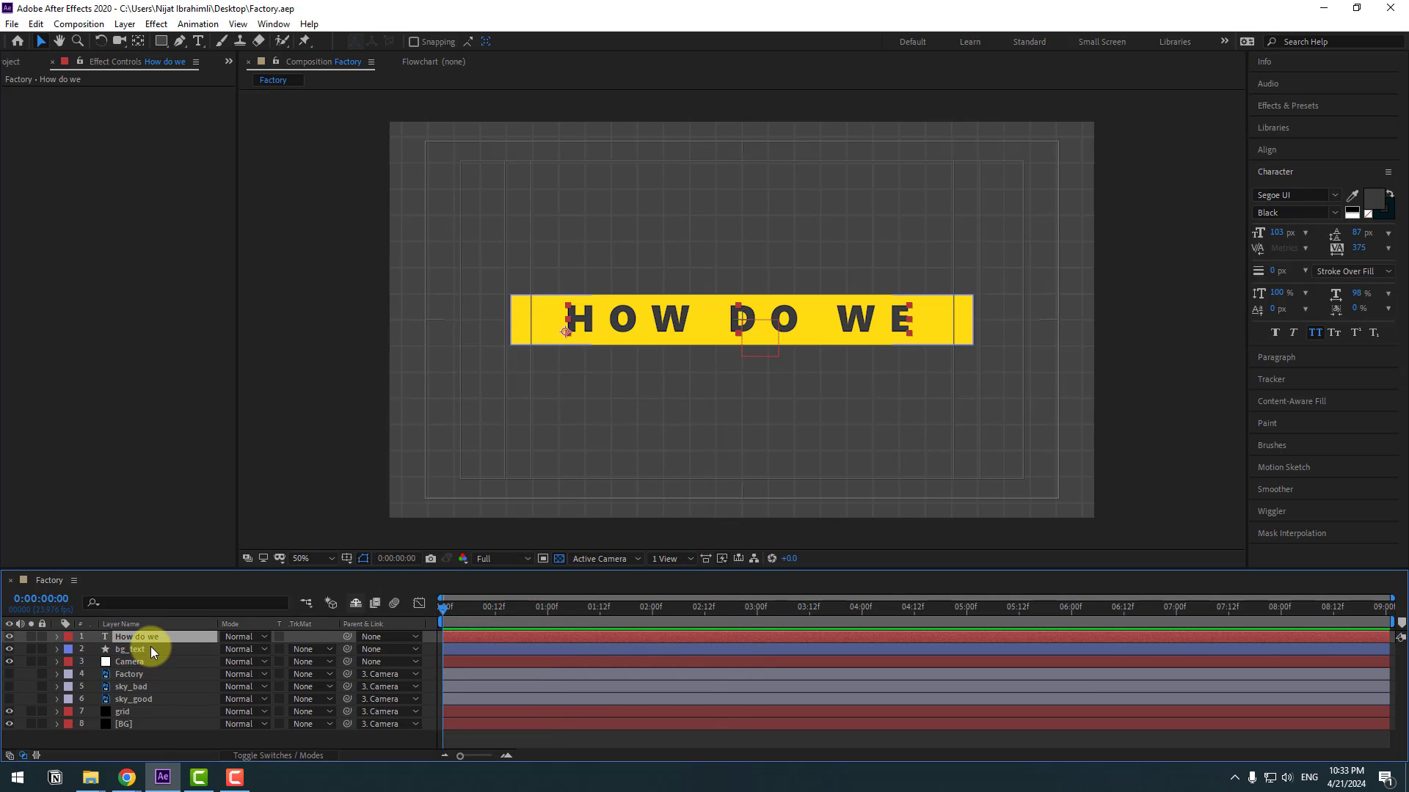
Step: Keyframe the text's position on the bar at 0:00:01:08 and higher up at Y 166.8 at 0:00:00:00
key(p)
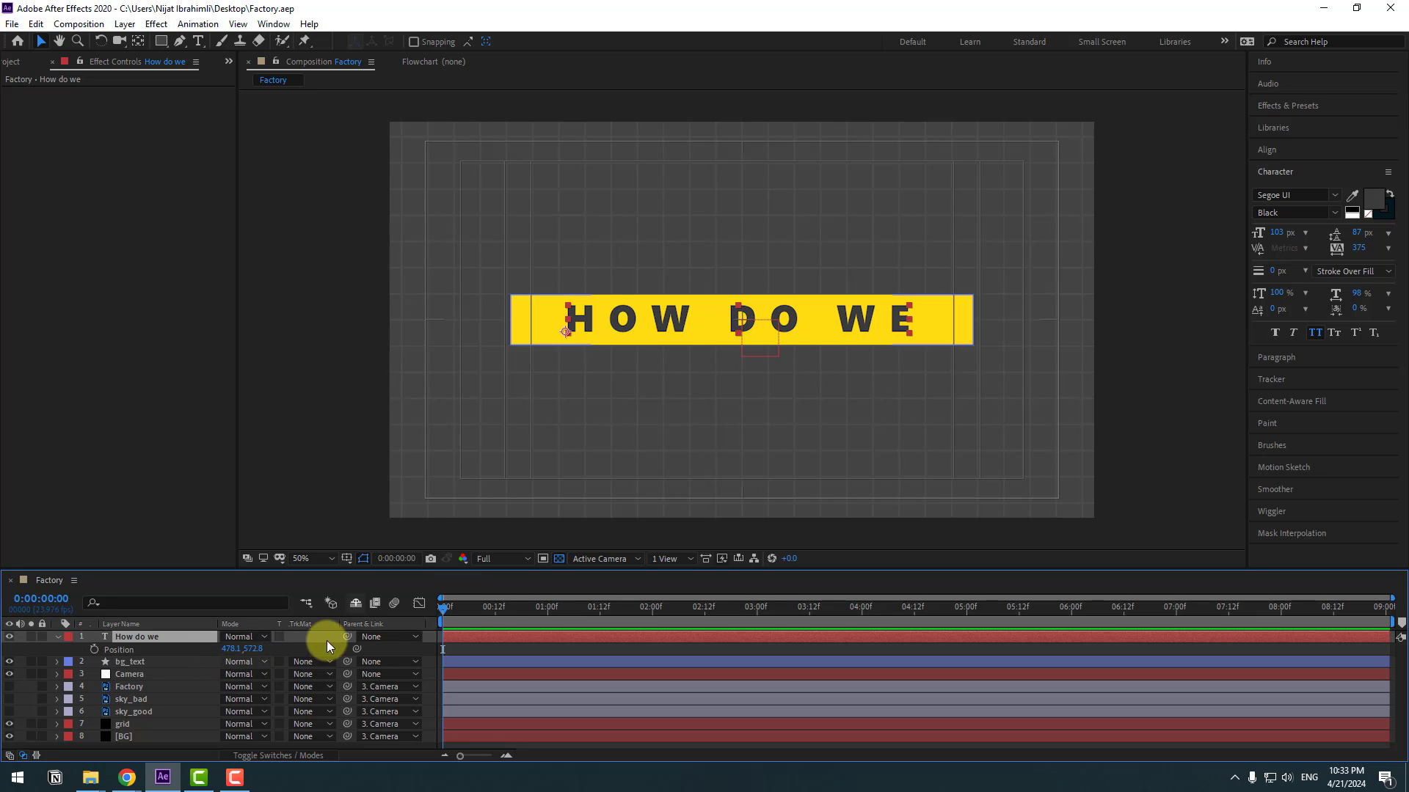
key(space)
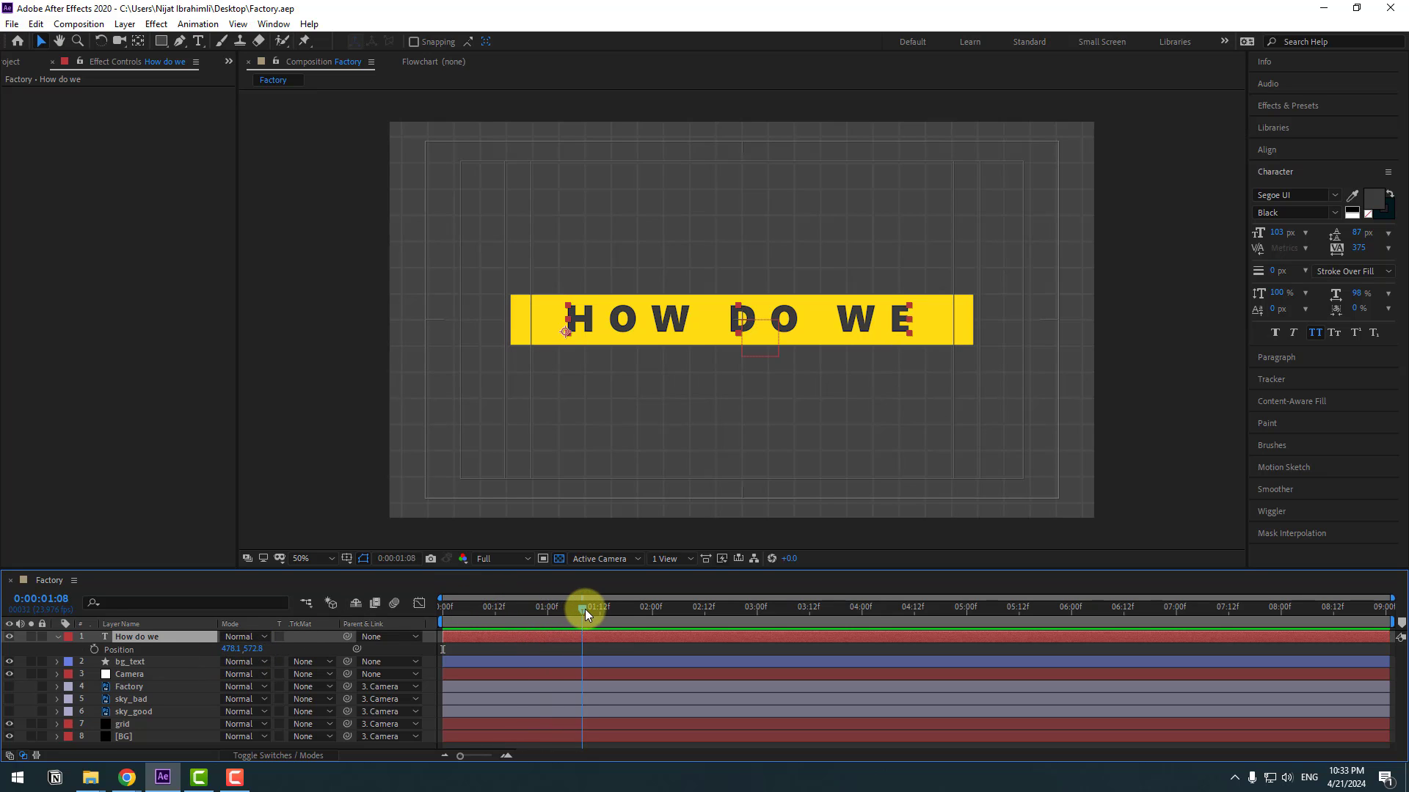
click(94, 650)
drag(580, 614, 395, 628)
drag(258, 651, 392, 655)
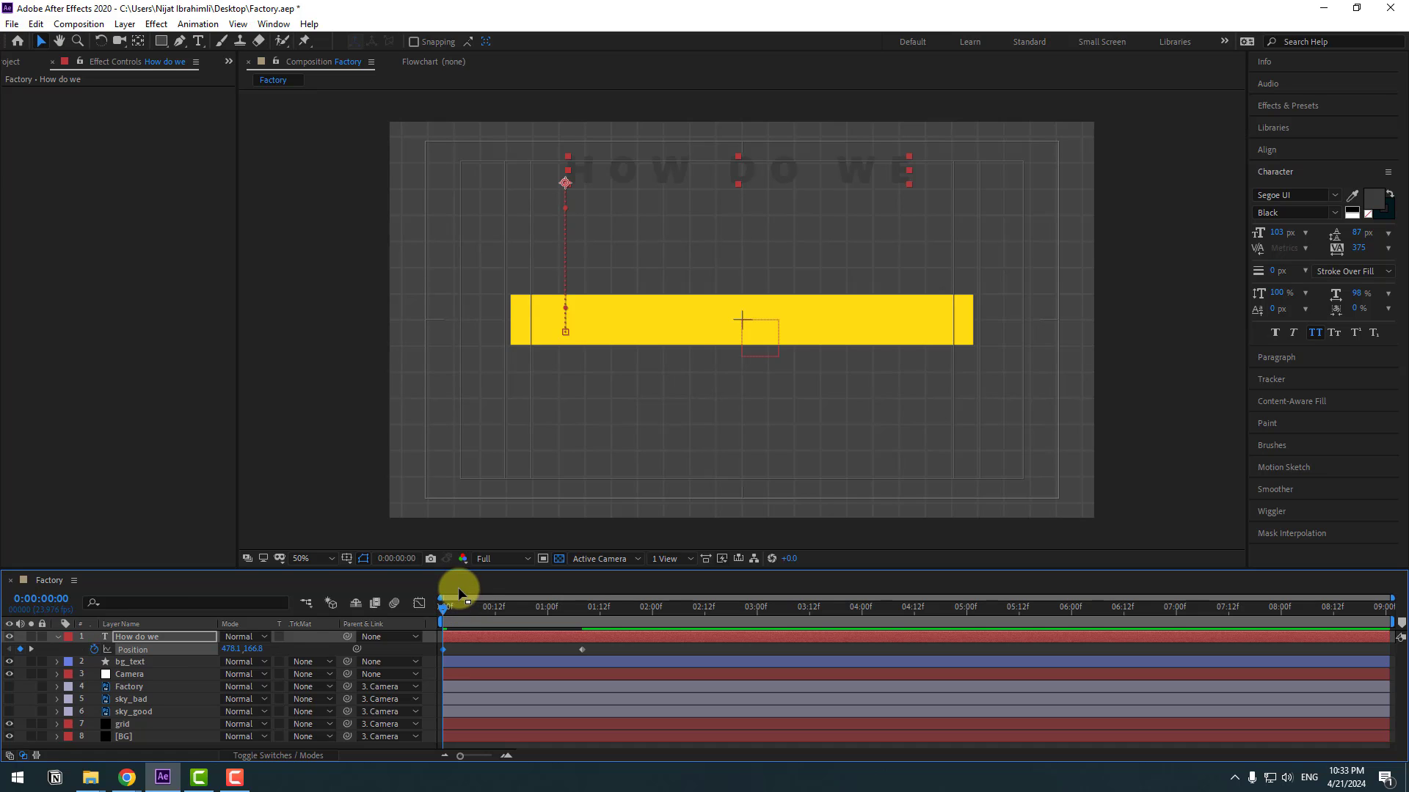
Step: Animate the "How do we" layer's opacity from 0% at 0:00:00:00 to 100% at 0:00:00:11
key(shift+t)
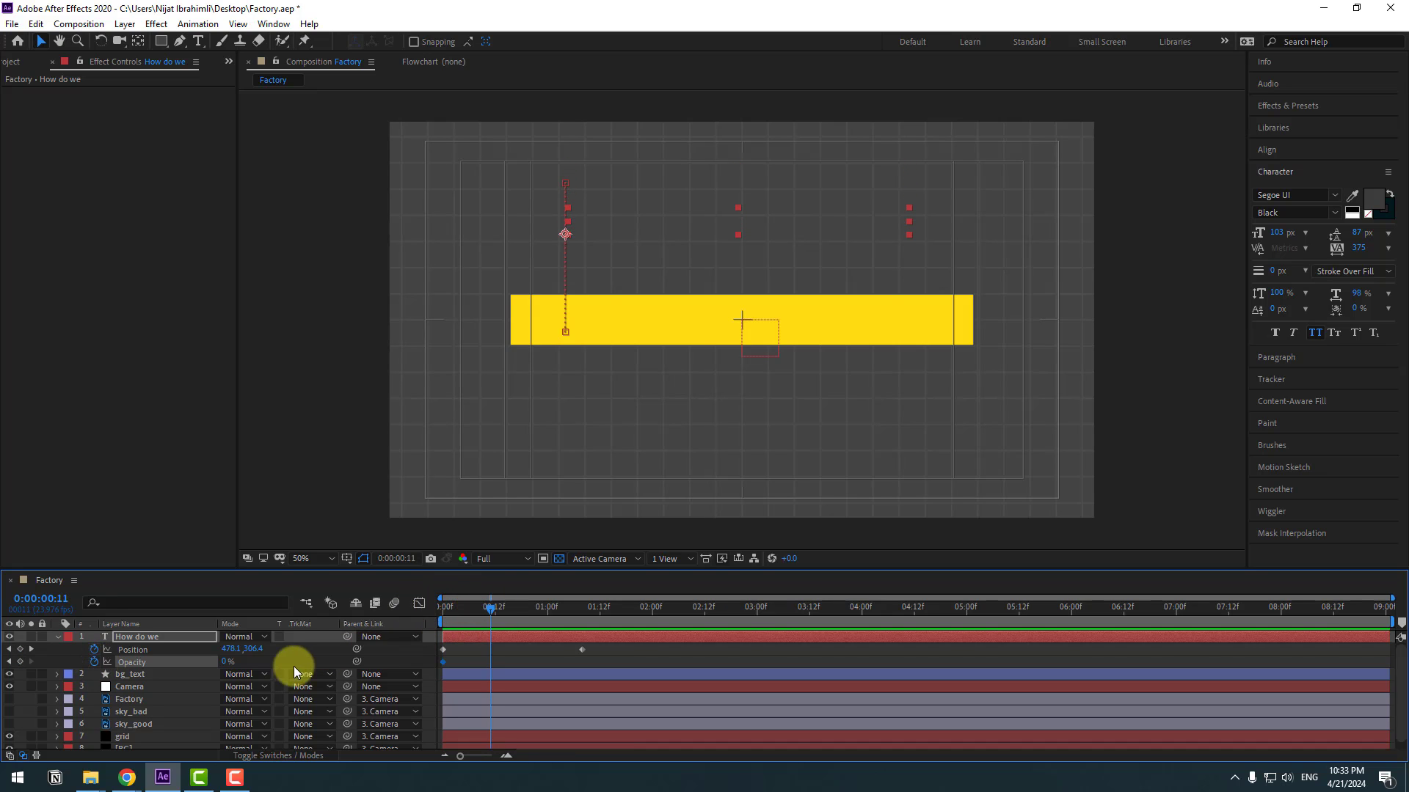
click(225, 662)
text(100)
key(Return)
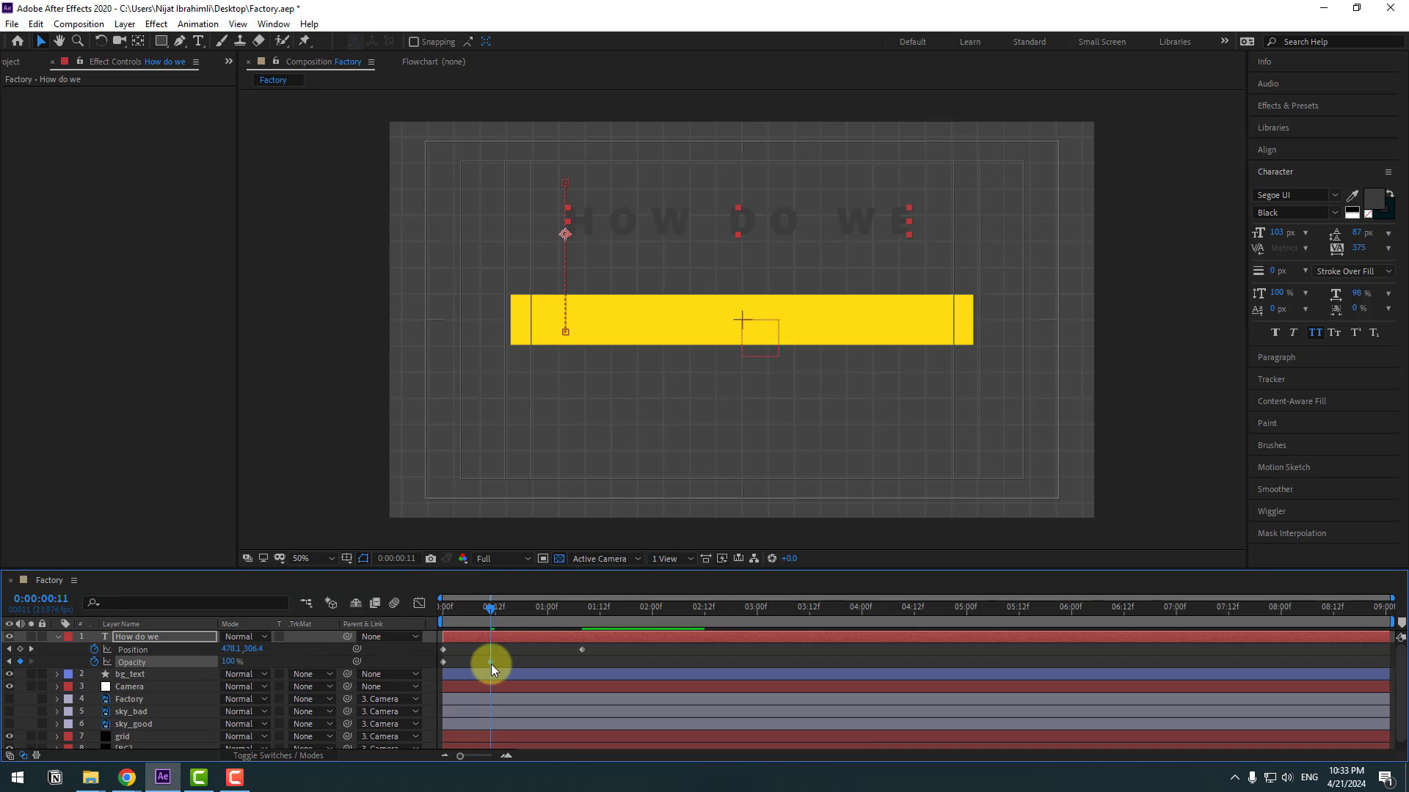
Step: Apply Easy Ease to all position and opacity keyframes of the "How do we" layer
drag(599, 645, 443, 663)
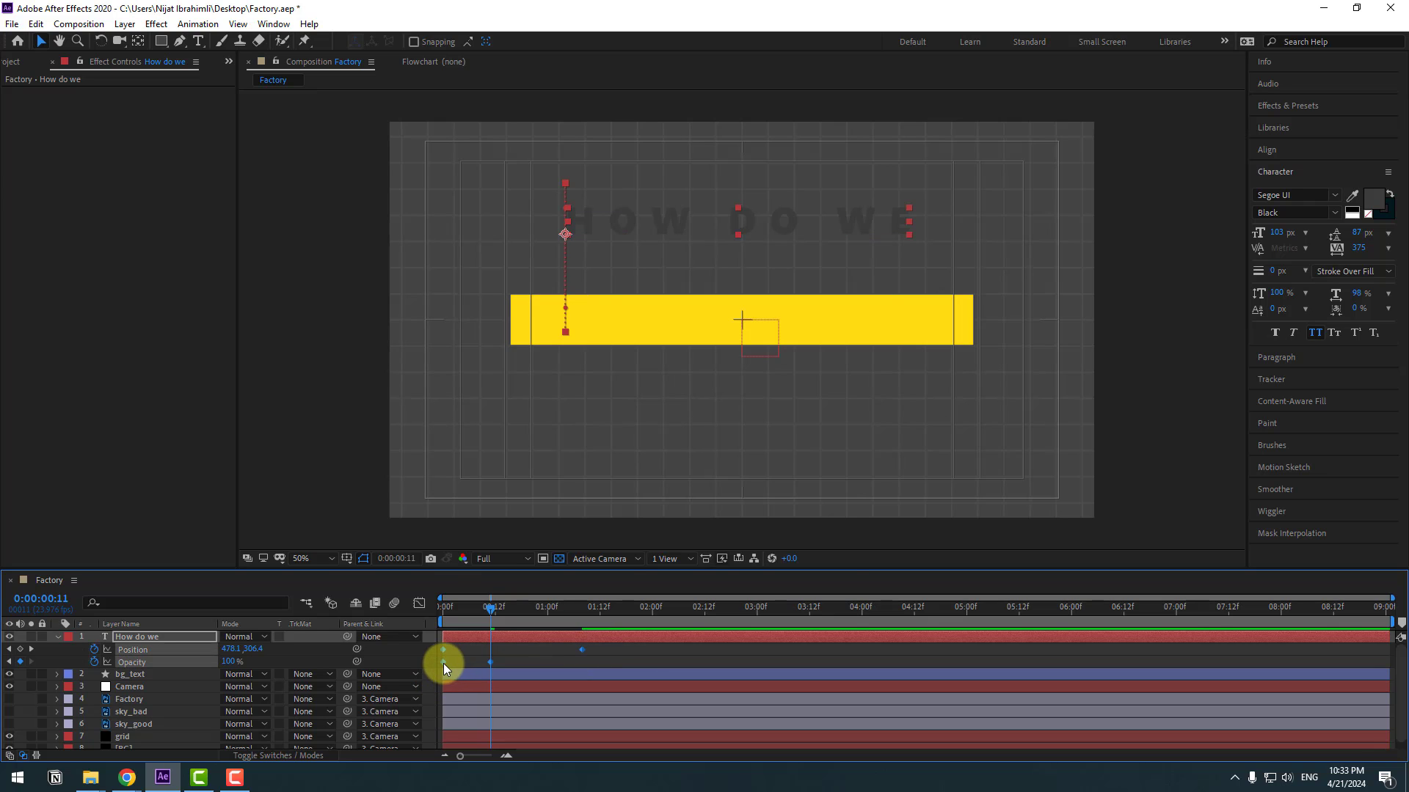
right_click(442, 662)
mouse_move(513, 652)
click(666, 555)
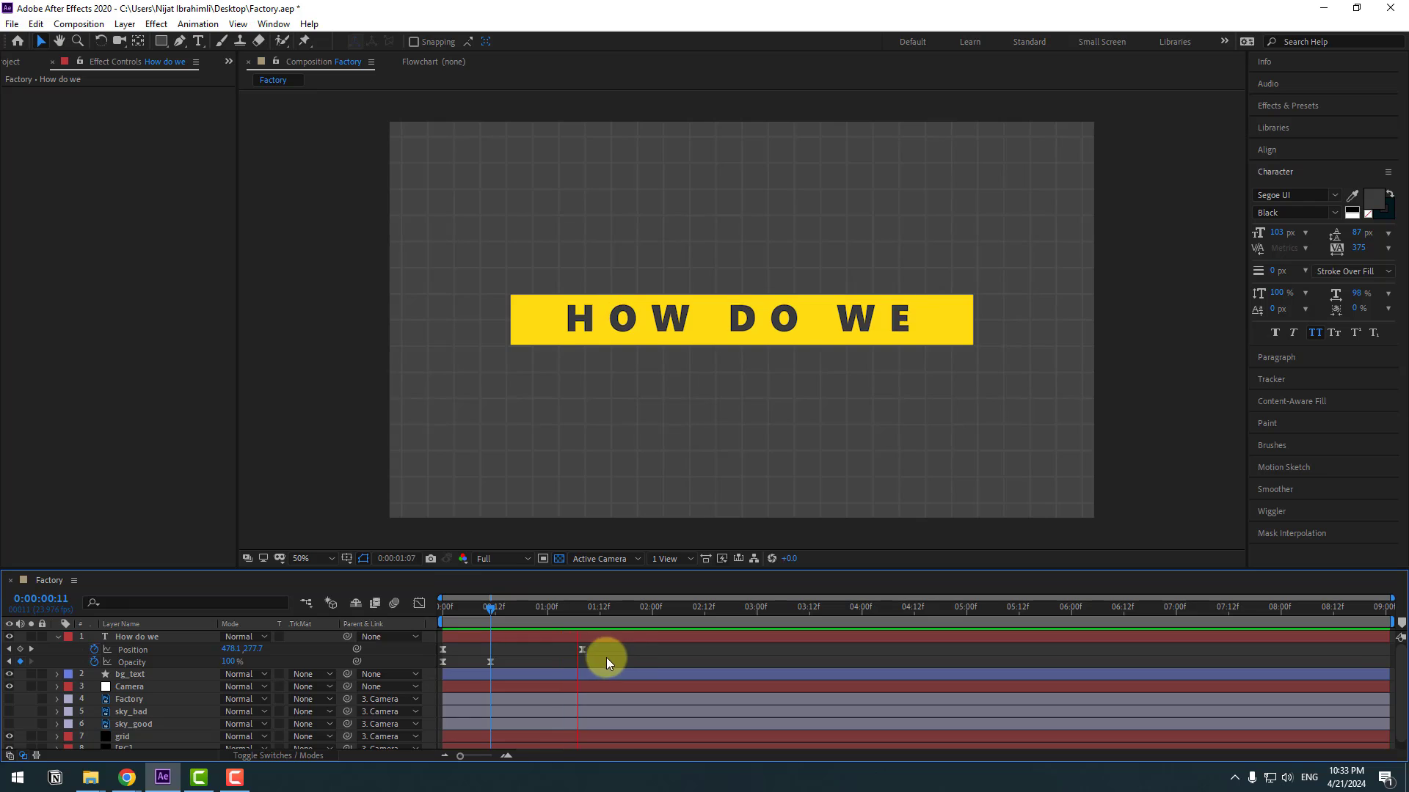
Step: Reshape the text's position speed graph to start fast and slow down gradually into the end keyframe, and preview the motion
drag(593, 647, 427, 643)
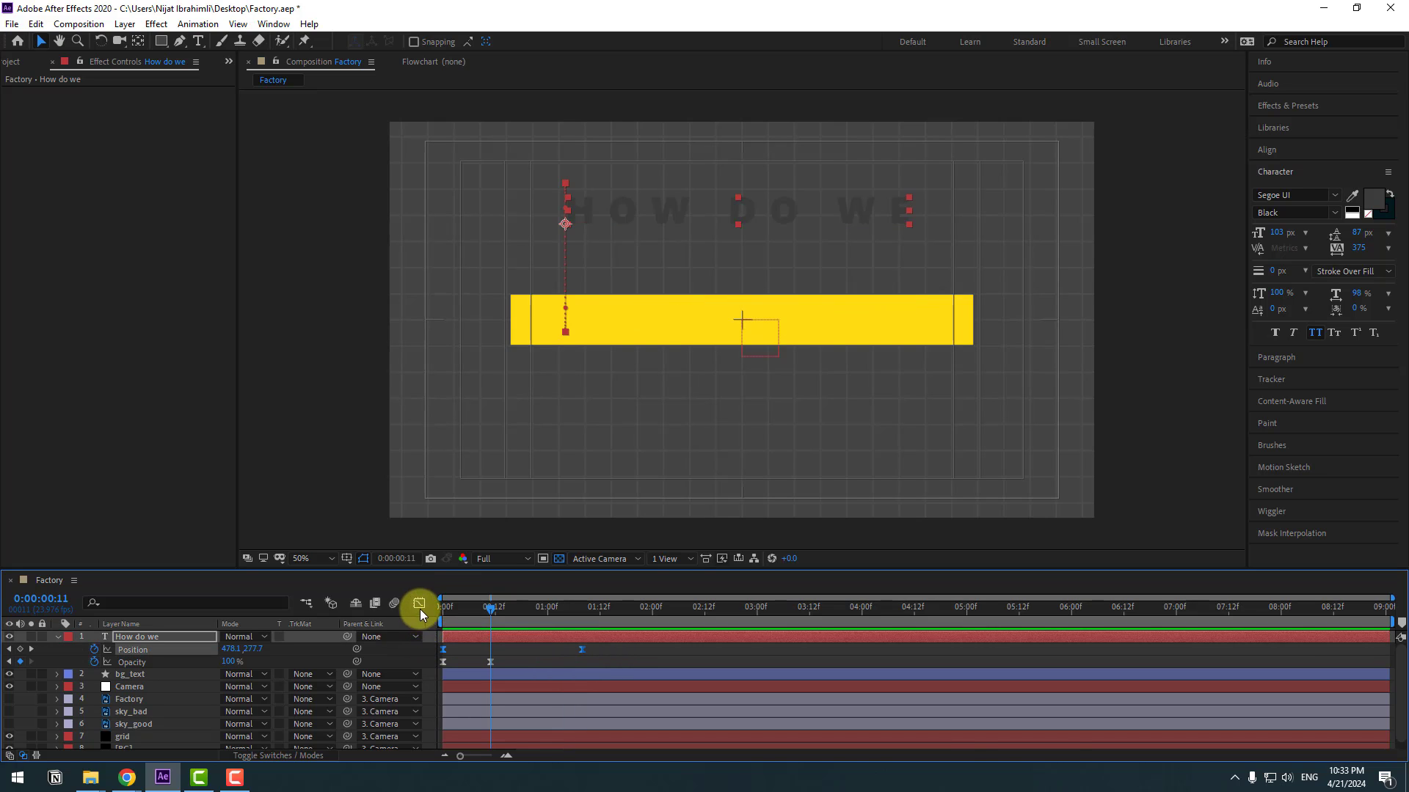
click(419, 604)
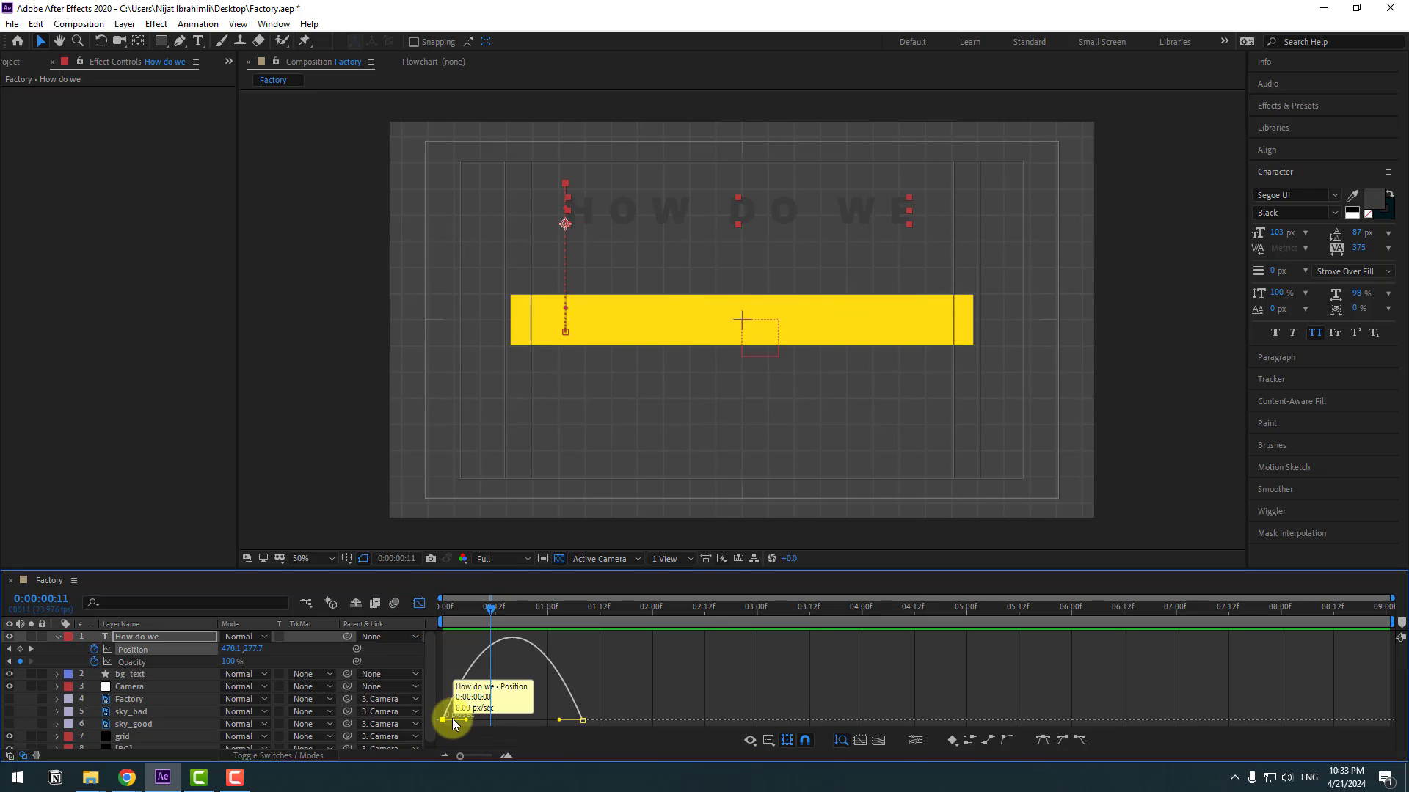
drag(467, 721, 518, 719)
key(space)
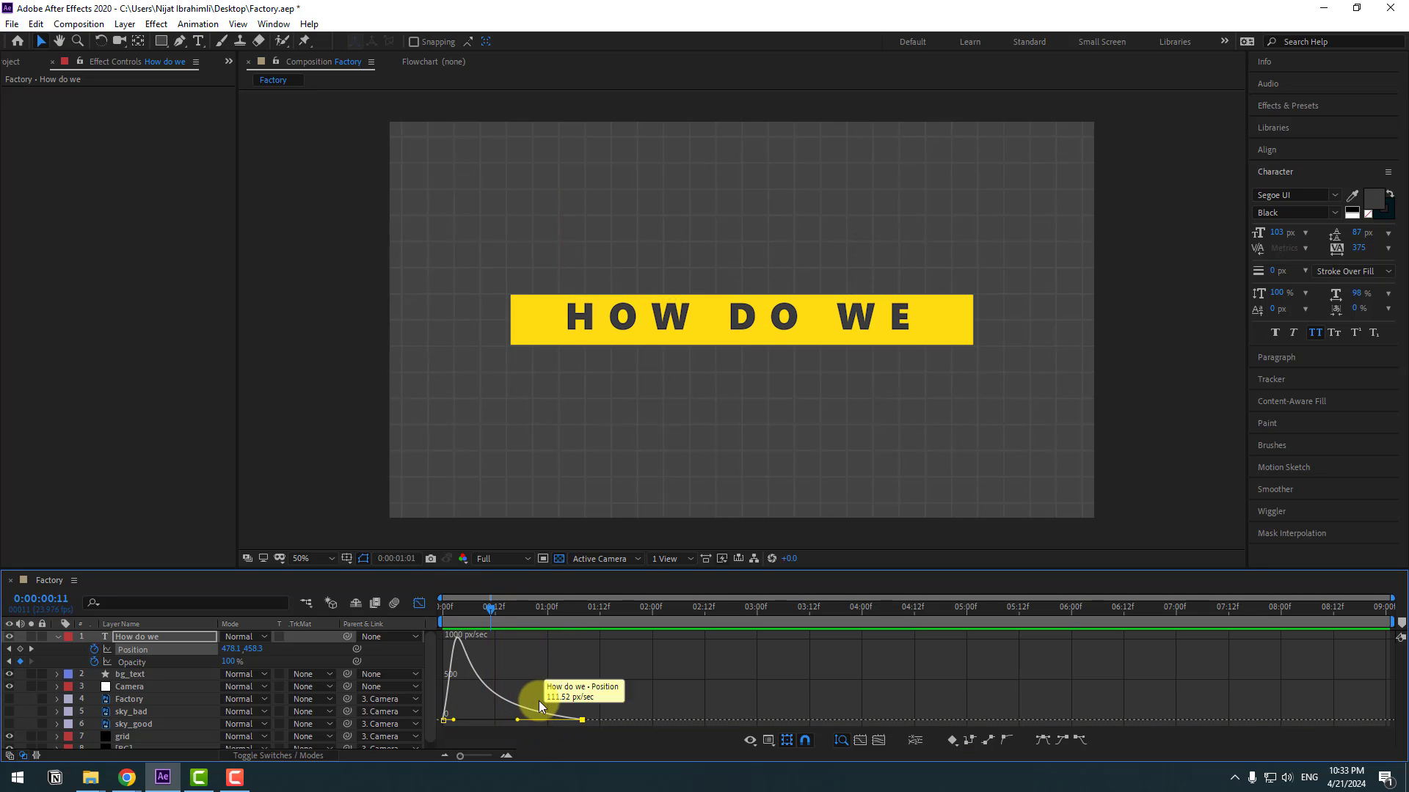
key(space)
click(415, 602)
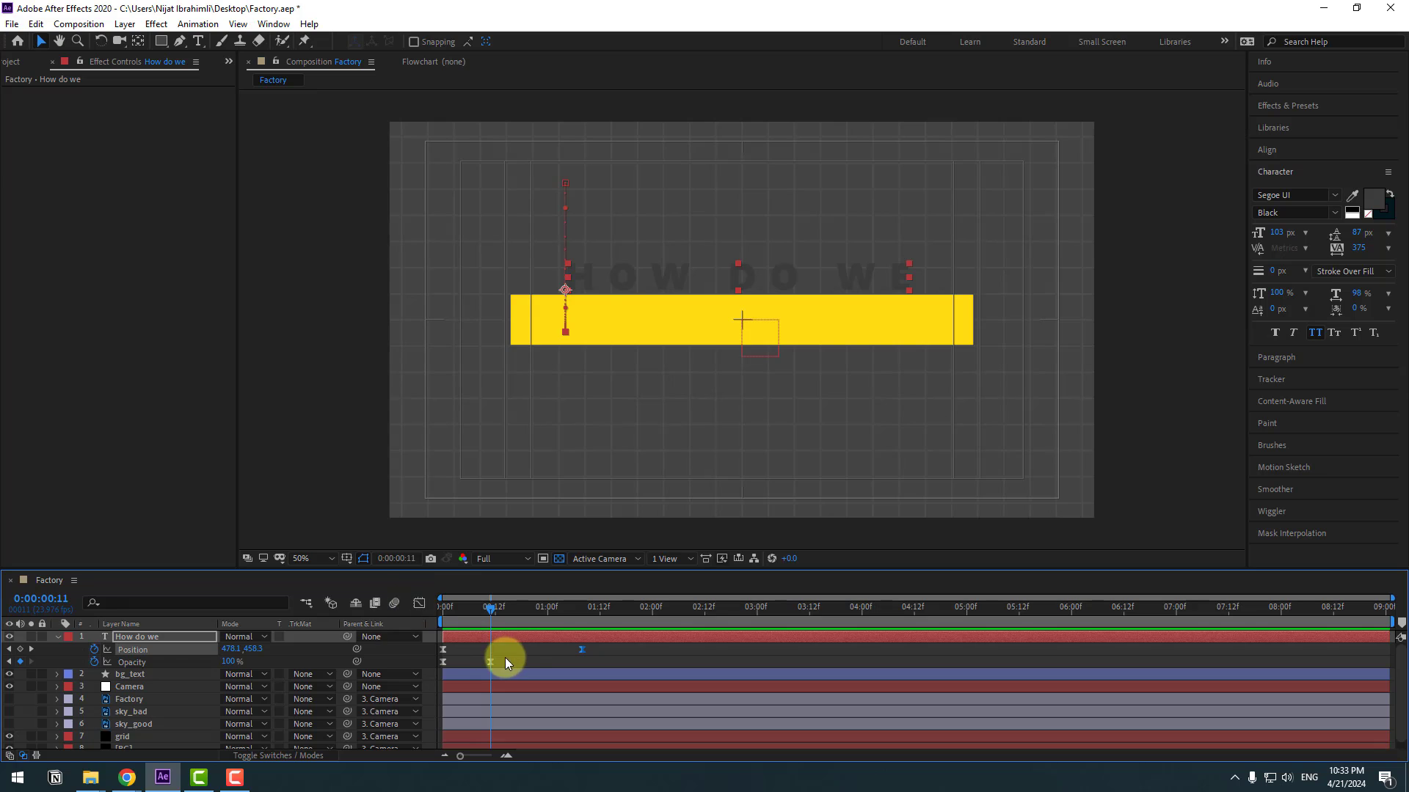
Step: Duplicate the "How do we" layer at 0:00:01:20, remove the copy's position keyframes and move it below the bar to Y 703.8
click(140, 637)
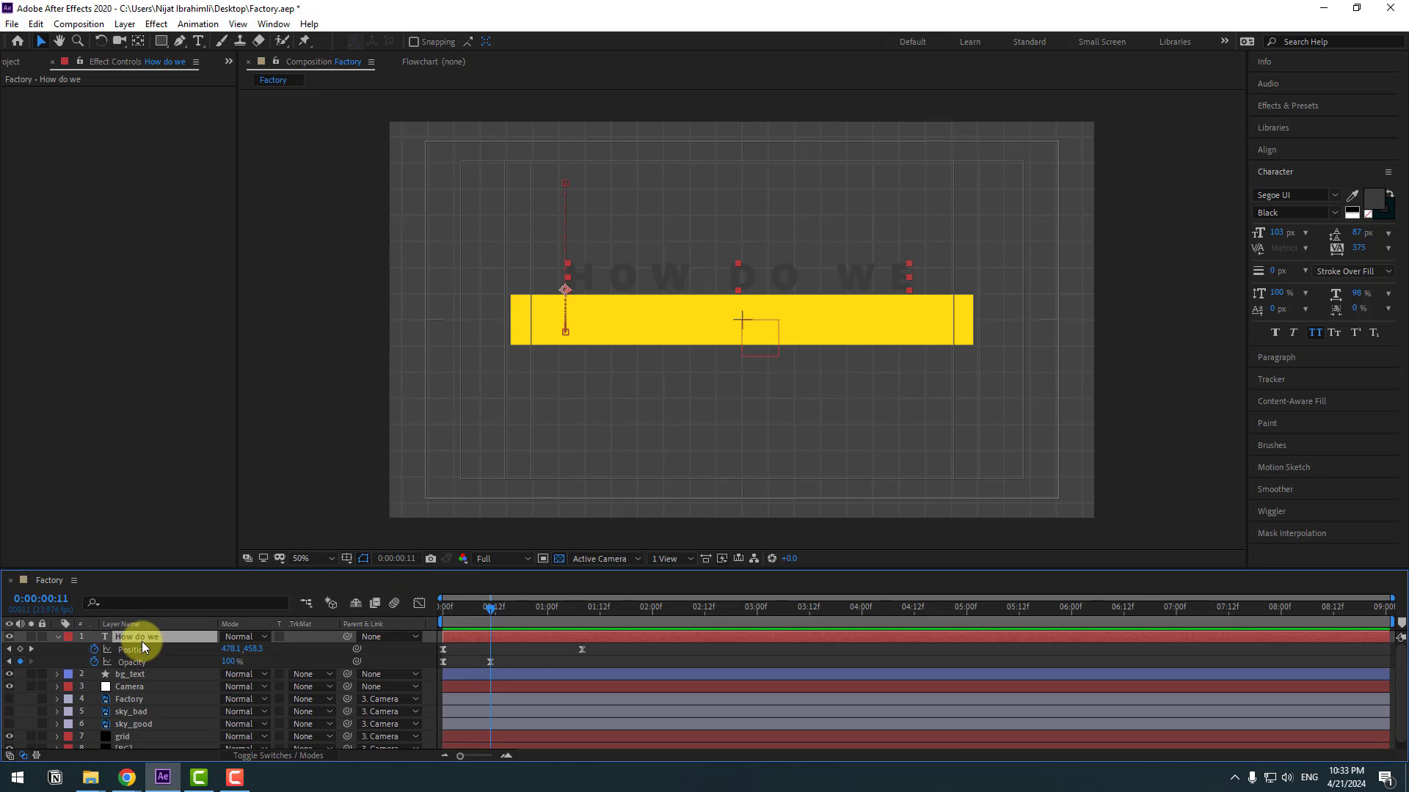
key(space)
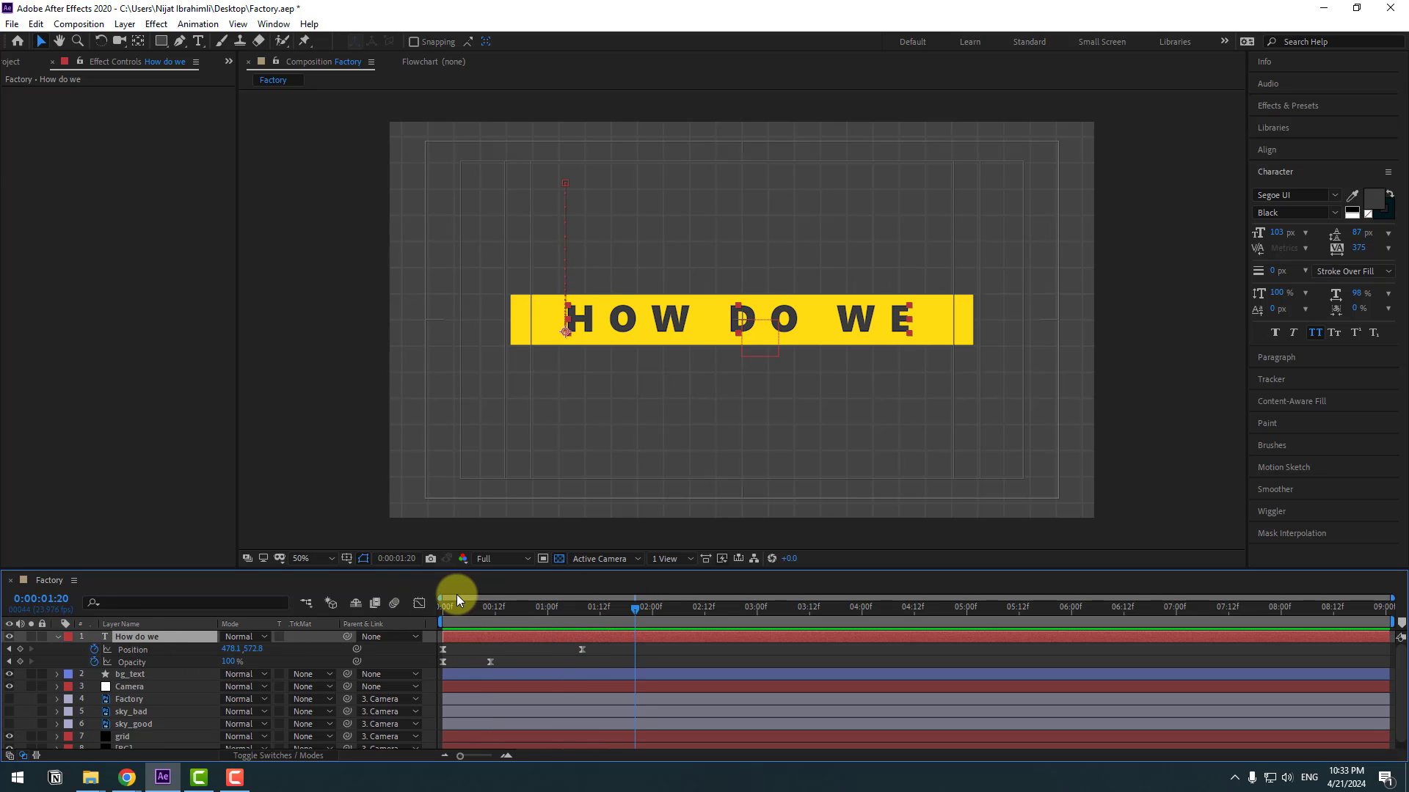
key(ctrl+d)
key(p)
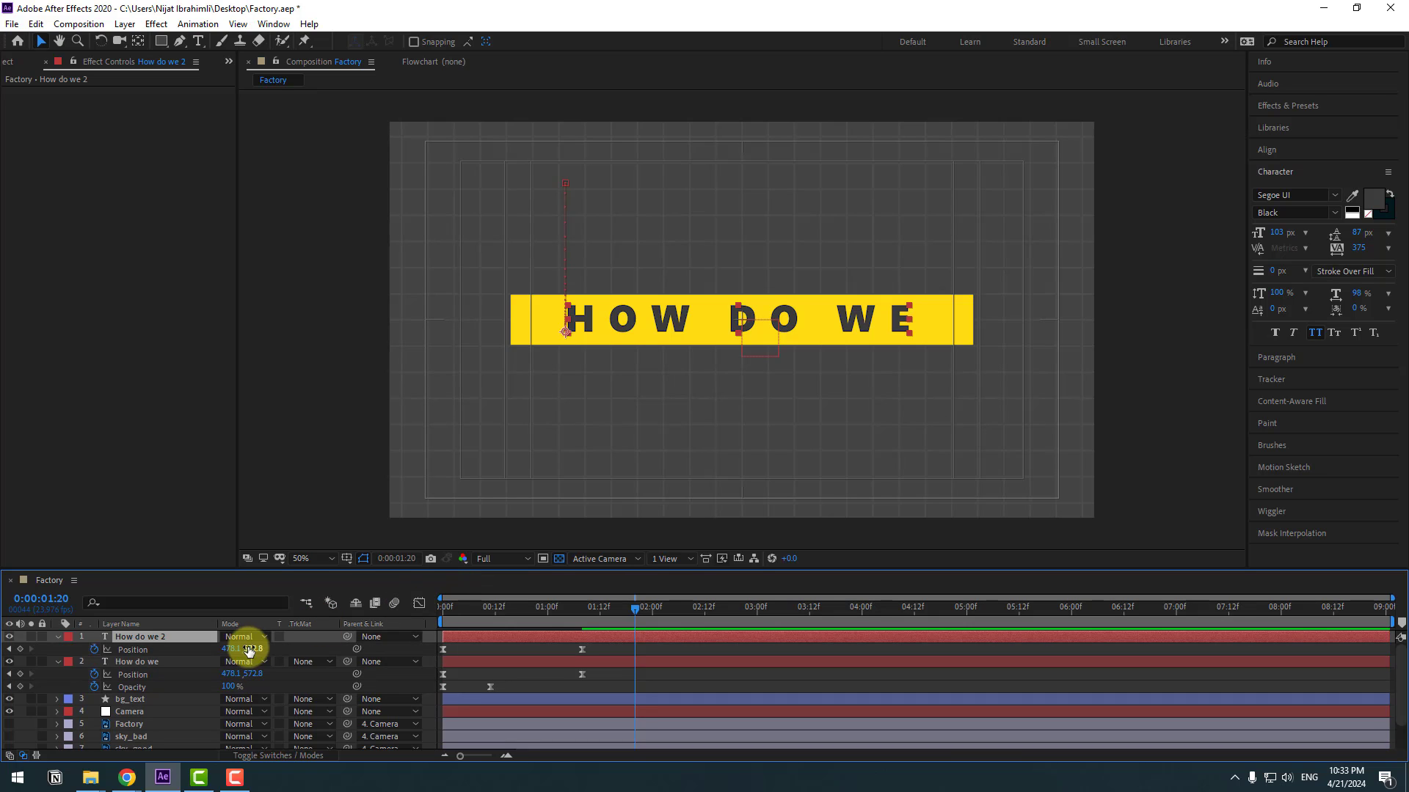
click(94, 649)
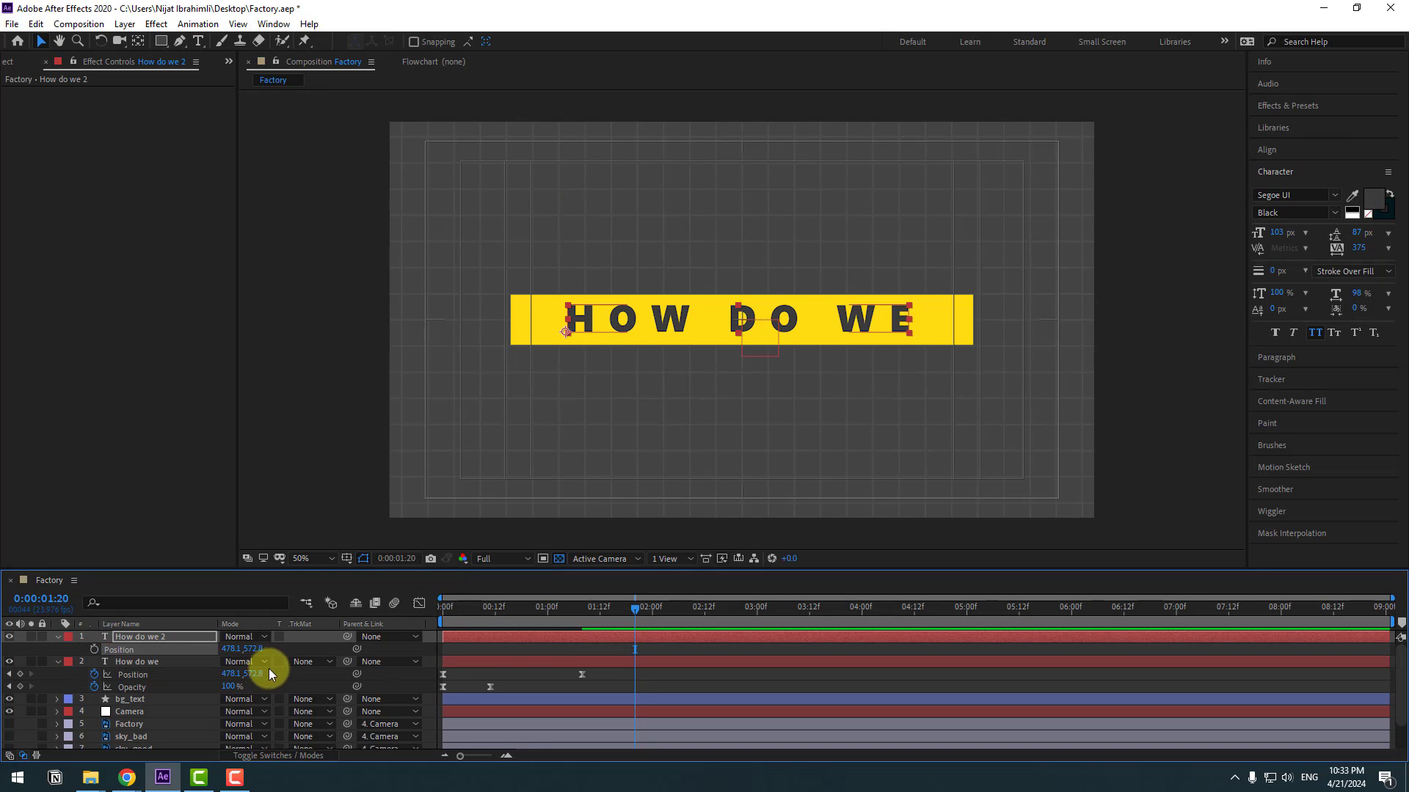
drag(253, 648, 362, 636)
Step: Recolour the "How do we" copy below the bar white and change its text to "DESTROY NATURE"
click(1372, 202)
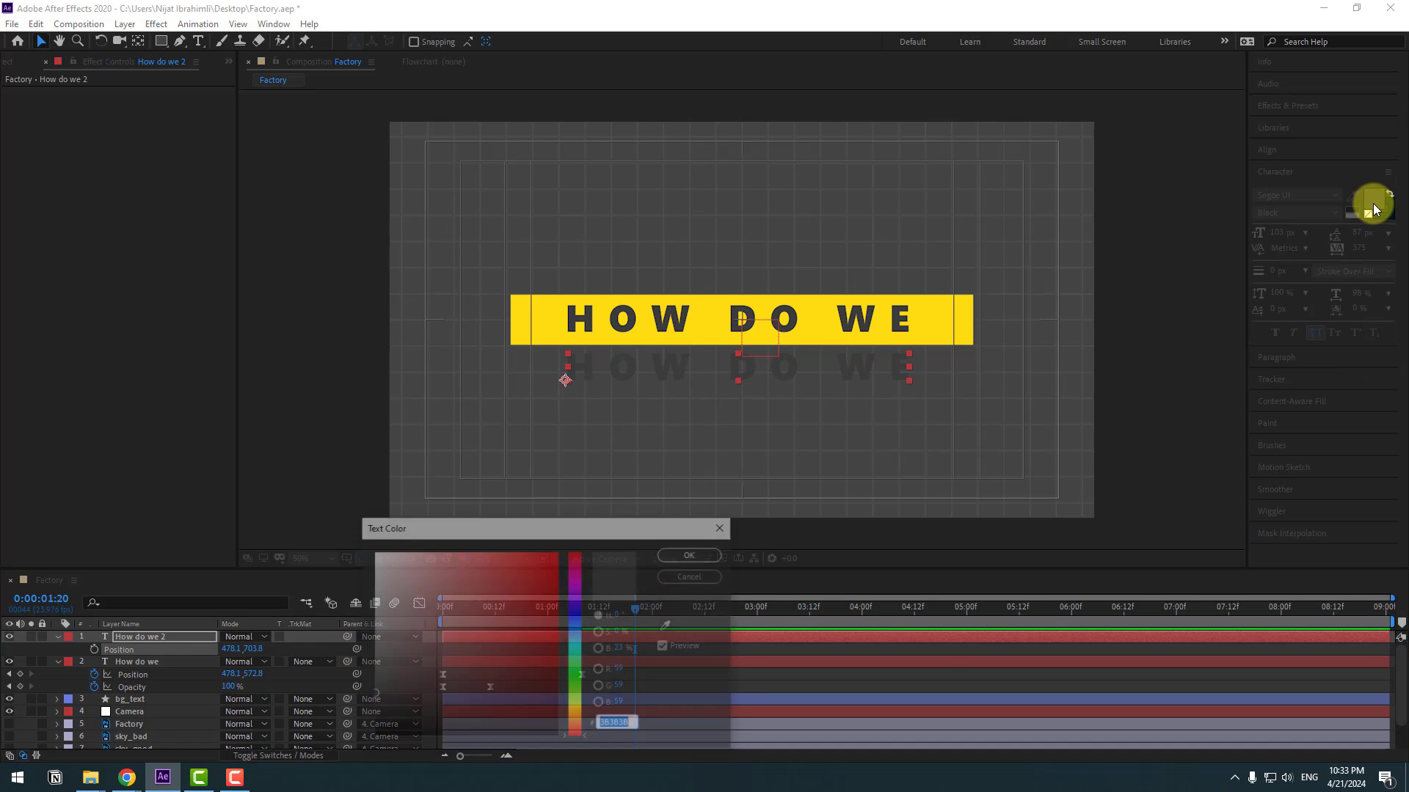
click(374, 552)
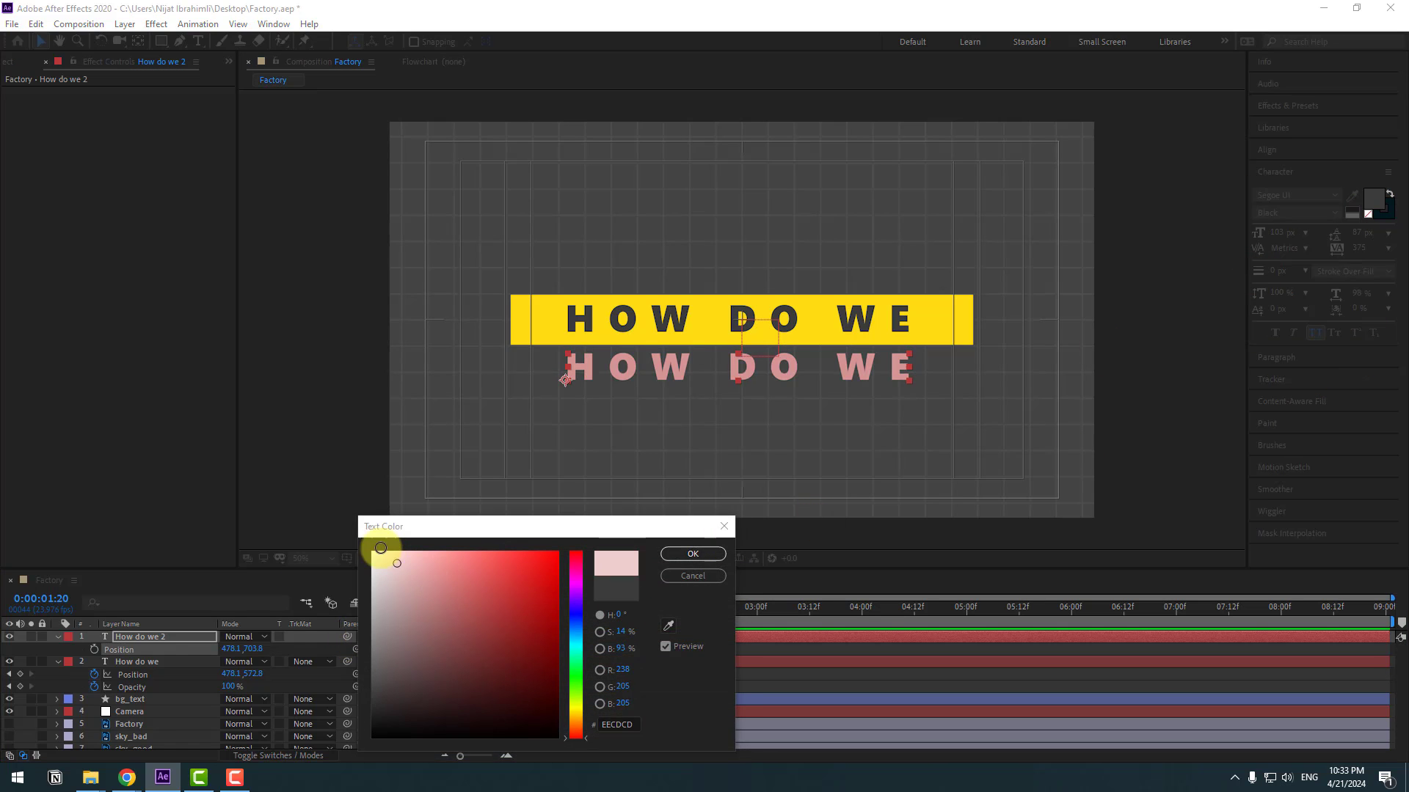
click(667, 555)
double_click(666, 369)
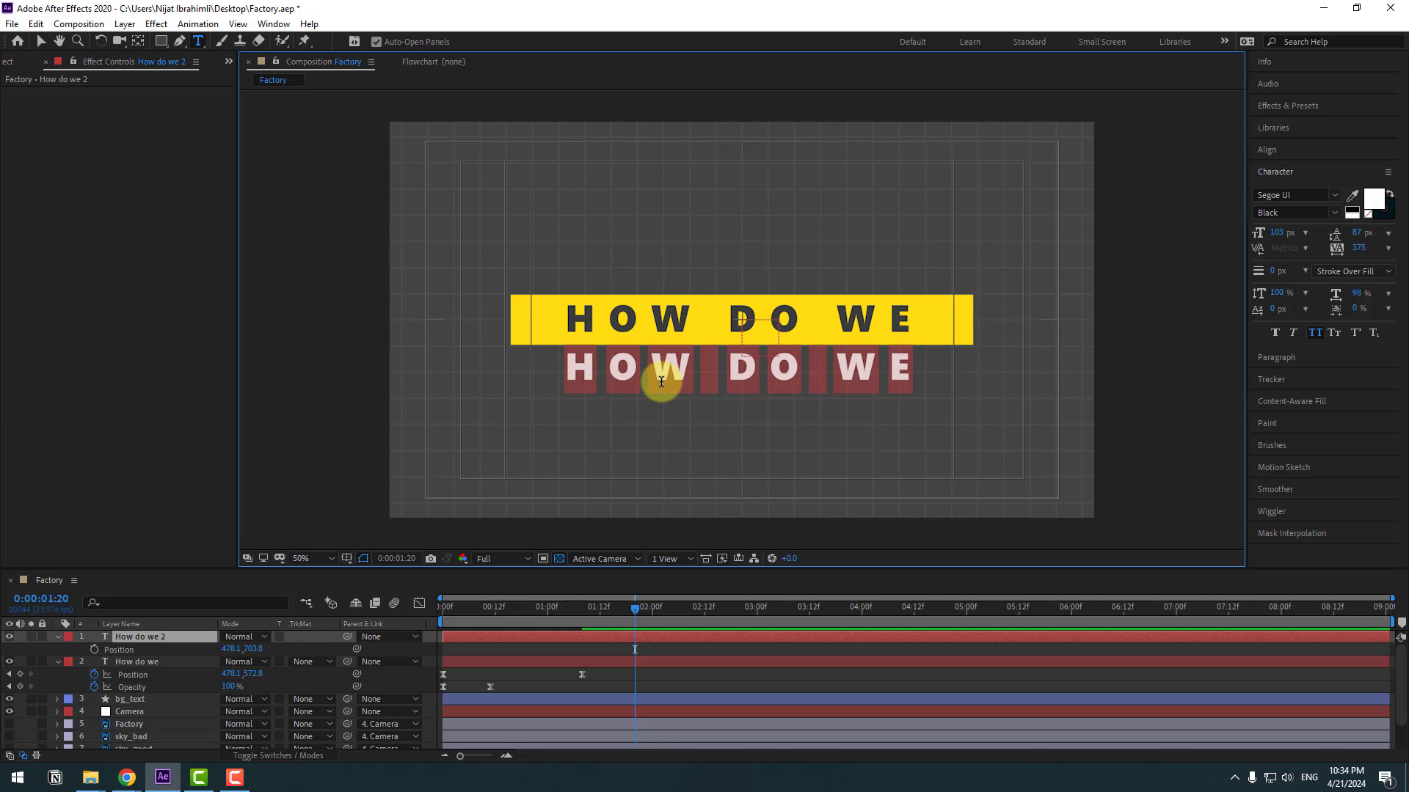
text(DESTROY NATURE)
click(41, 41)
Step: Centre the DESTROY NATURE layer horizontally and vertically in the composition
click(1267, 149)
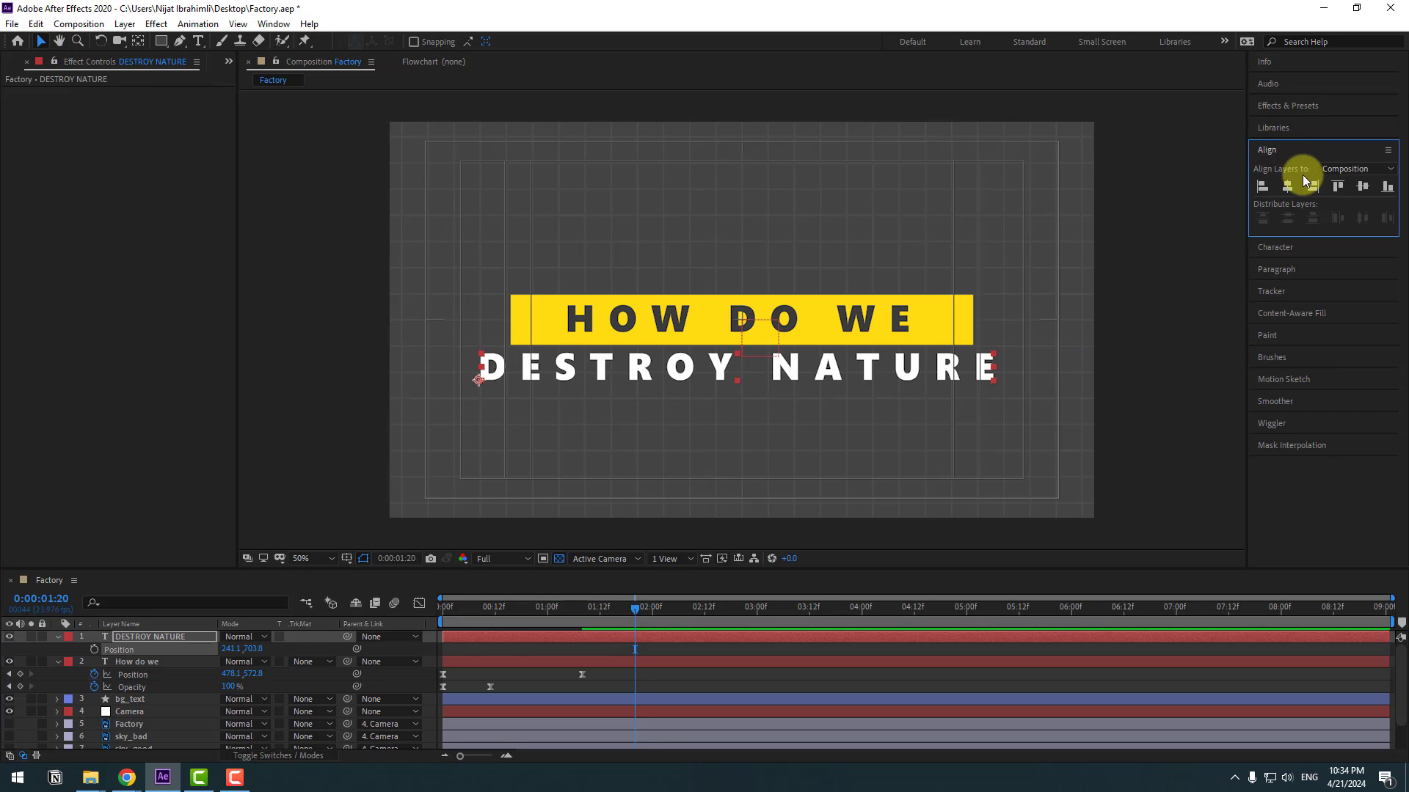
click(1290, 186)
click(1361, 186)
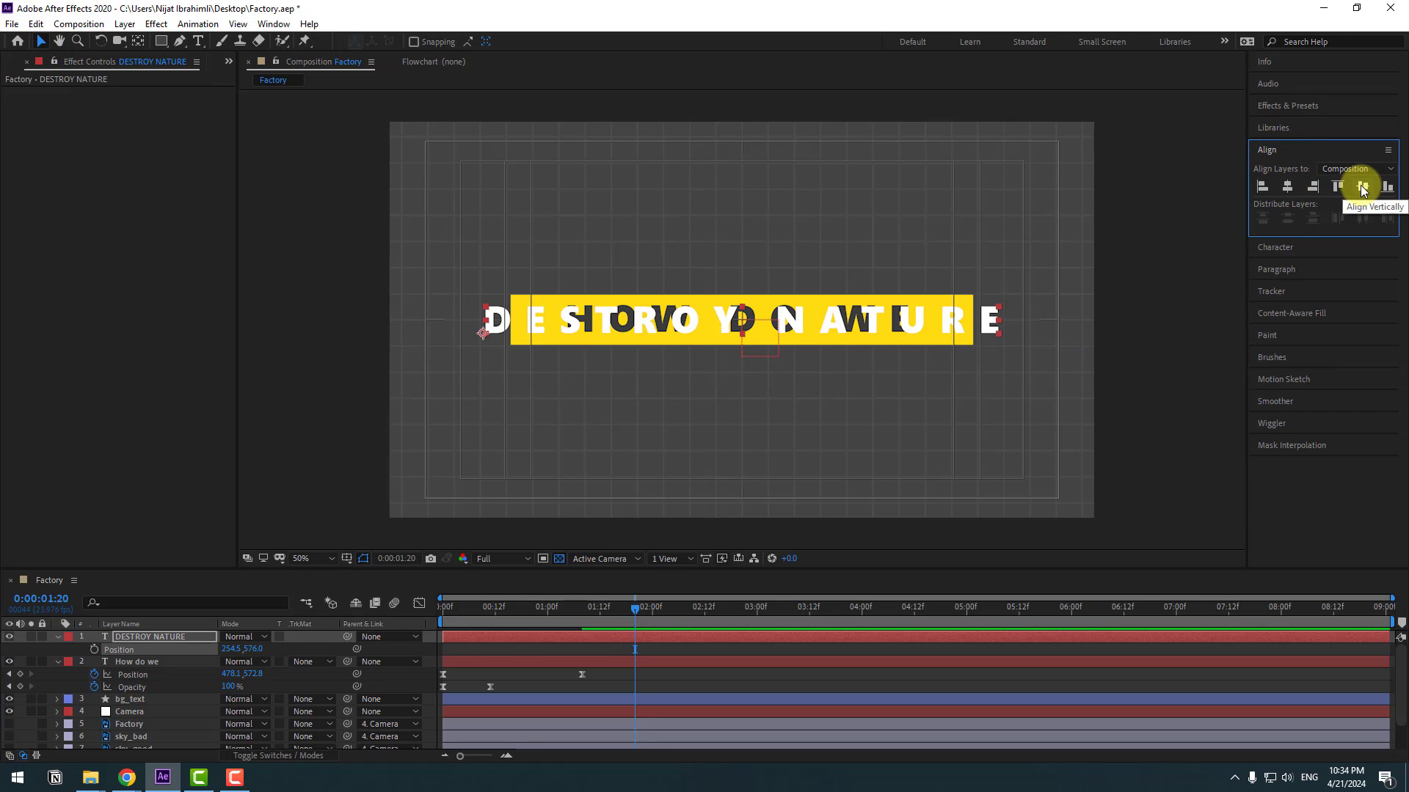
Step: Move the DESTROY NATURE layer straight down below the yellow bar to Y 716
click(122, 636)
key(shift+Down)
key(shift+Down)
key(shift+Down)
key(shift+Down)
key(shift+Down)
key(shift+Down)
key(shift+Down)
key(shift+Down)
key(shift+Down)
key(shift+Down)
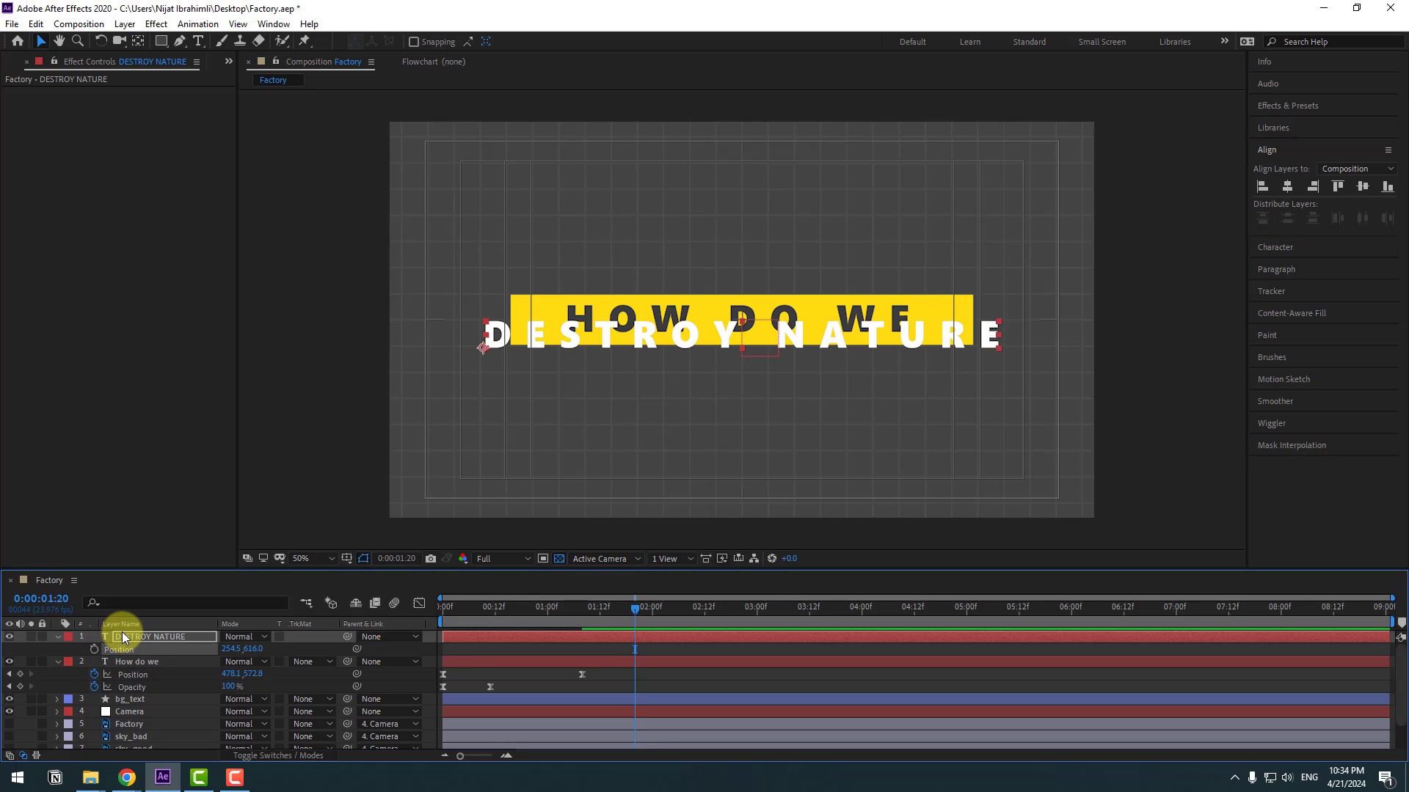
key(shift+Down)
key(shift+Down)
key(shift+Down)
key(shift+Down)
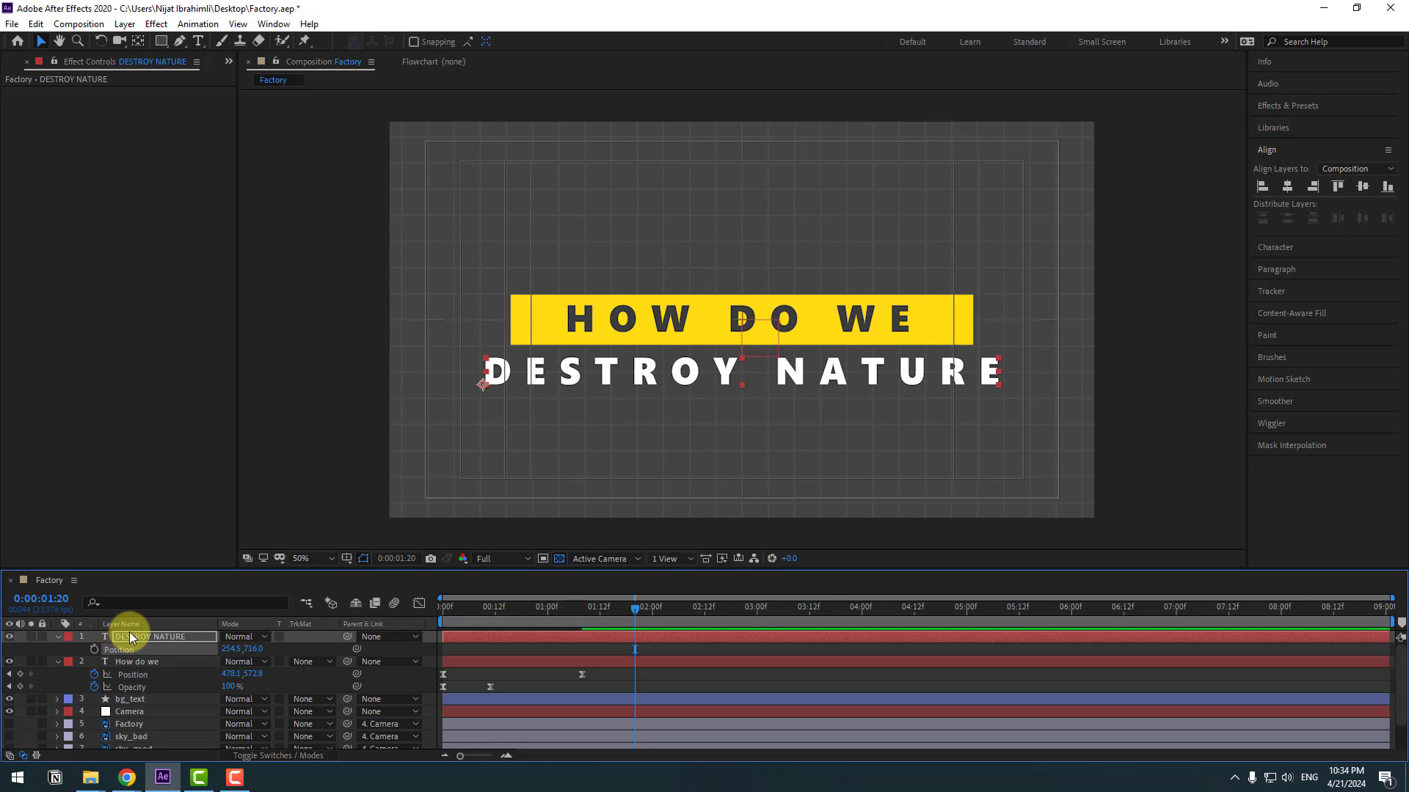
Step: Animate DESTROY NATURE's position from Y 1028 at 0:00:00:00 to Y 716 at 0:00:01:20 with Easy Ease, and paste the "How do we" opacity keyframes
click(94, 650)
drag(635, 609, 443, 610)
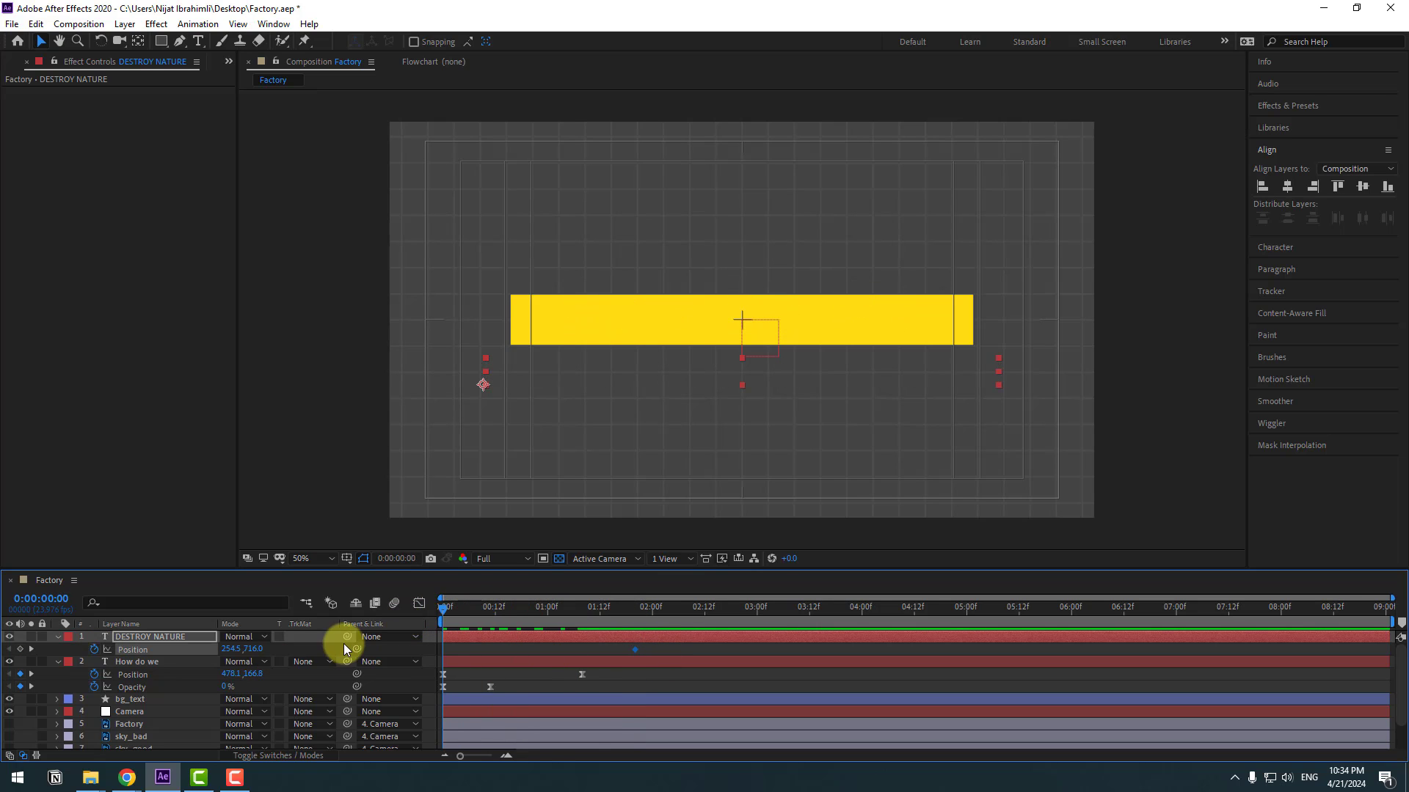
drag(259, 650, 430, 658)
right_click(443, 649)
mouse_move(513, 638)
click(680, 541)
key(ctrl+v)
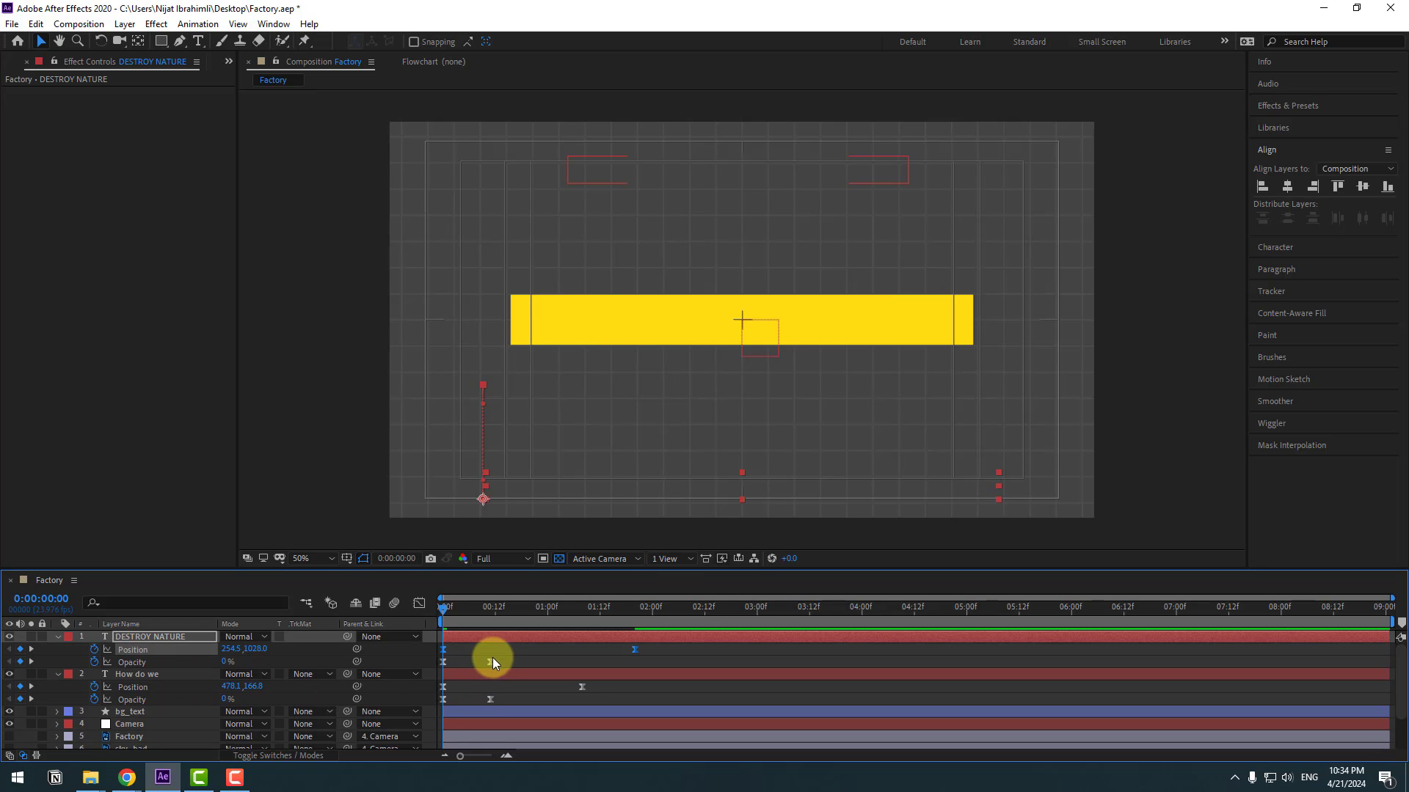
Step: Reshape DESTROY NATURE's position speed graph to start fast and slow down gradually into the end keyframe, and preview the motion
click(490, 662)
click(635, 650)
click(419, 604)
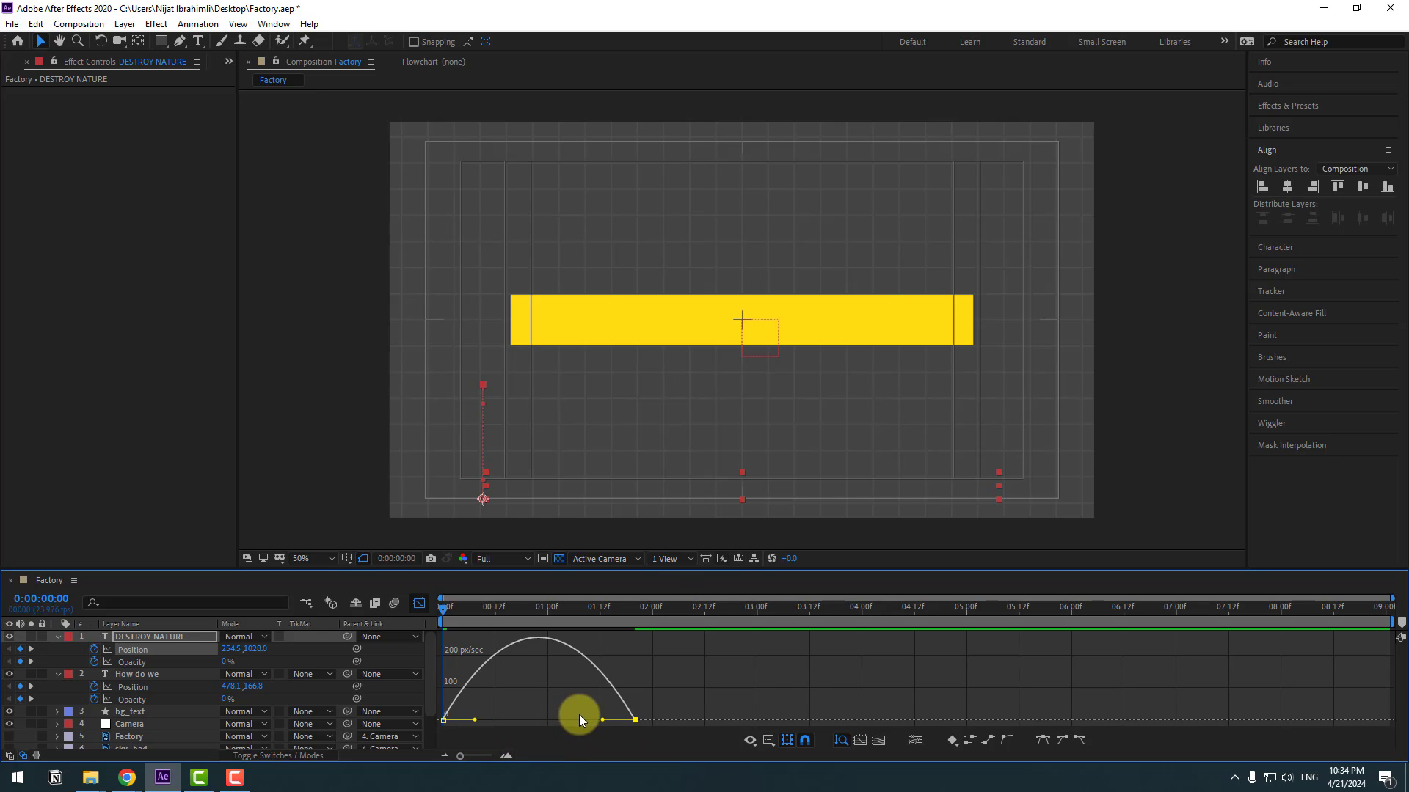
drag(600, 720, 452, 719)
key(space)
key(space)
click(419, 605)
key(space)
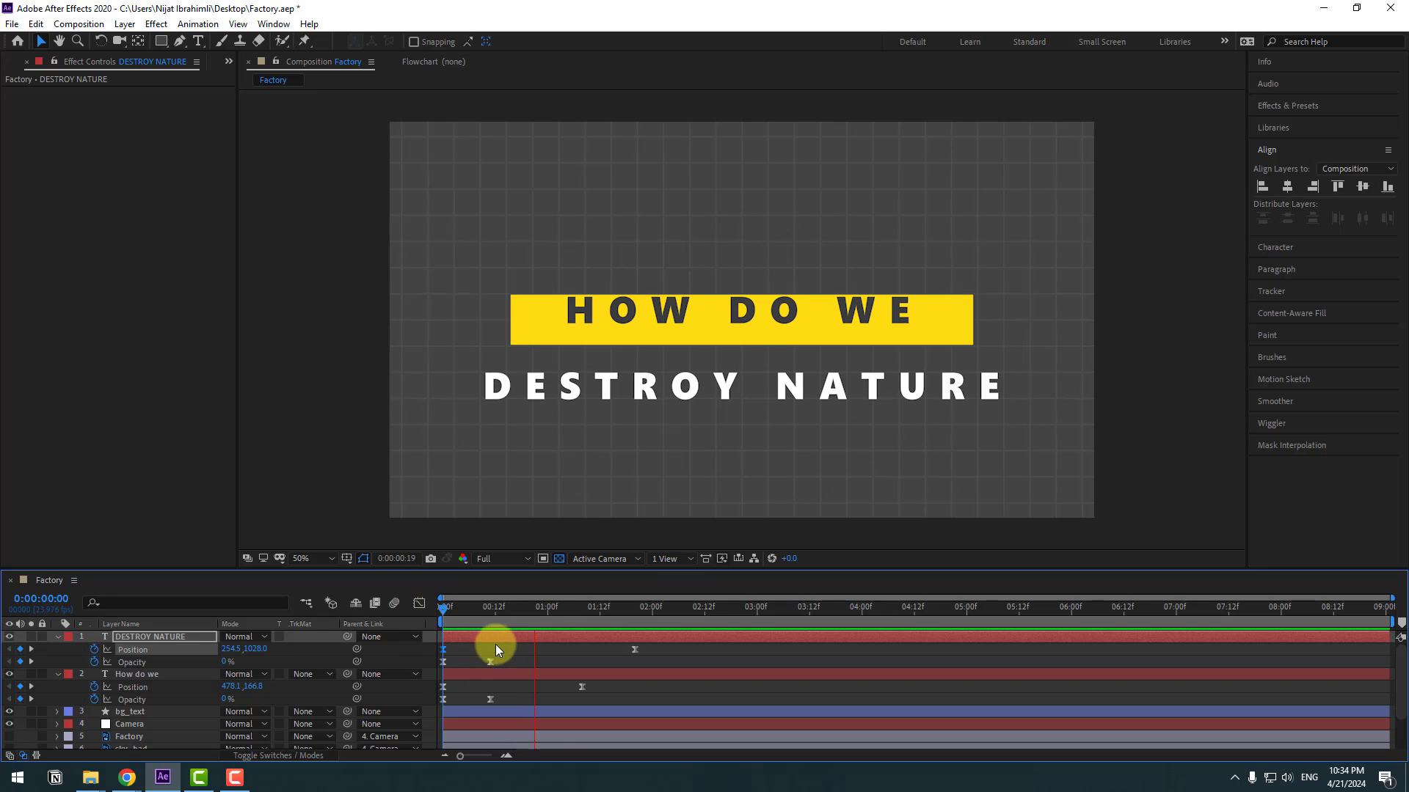
key(space)
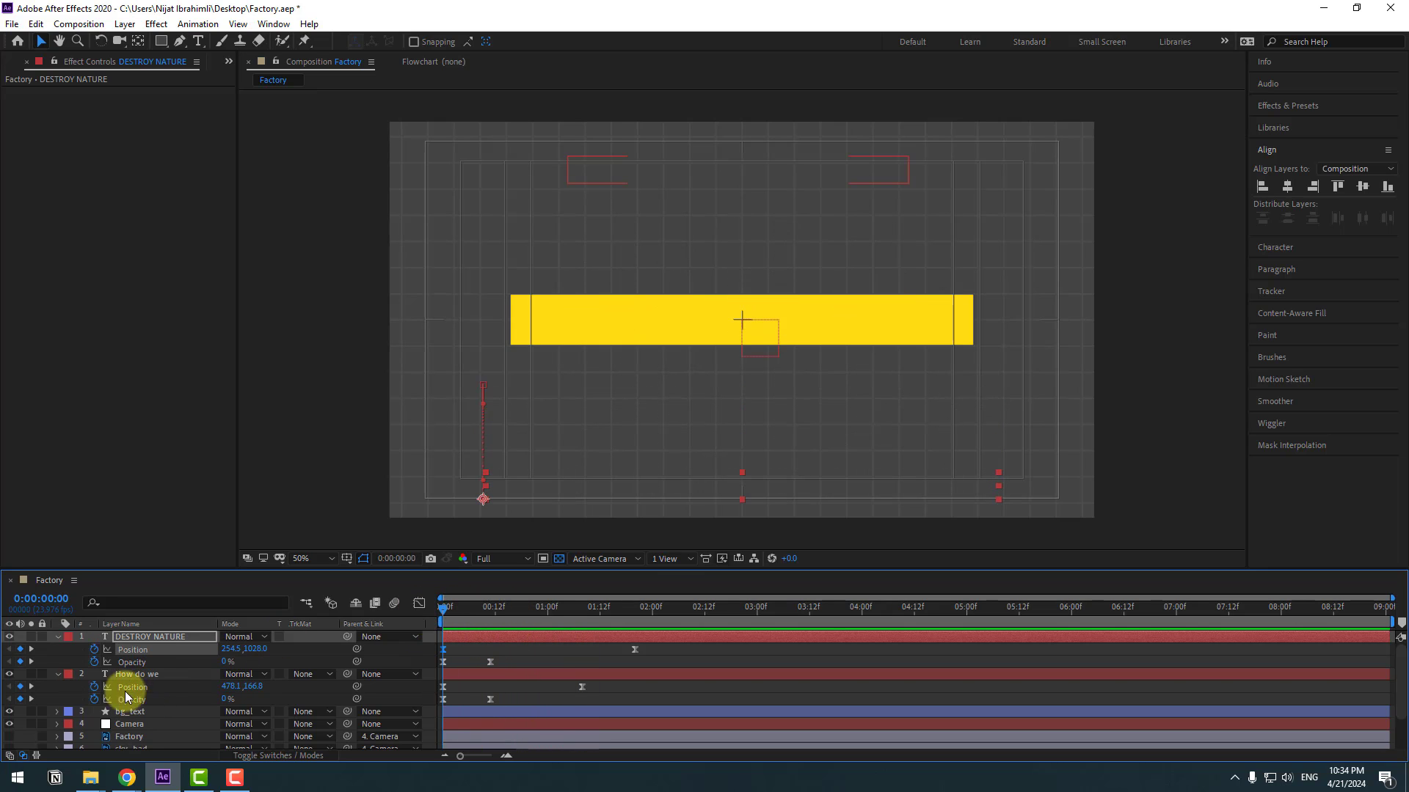
Step: Animate the bg_text layer's horizontal scale from 0% at 0:00:00:00 to 100% at 0:00:00:19
click(58, 641)
click(58, 650)
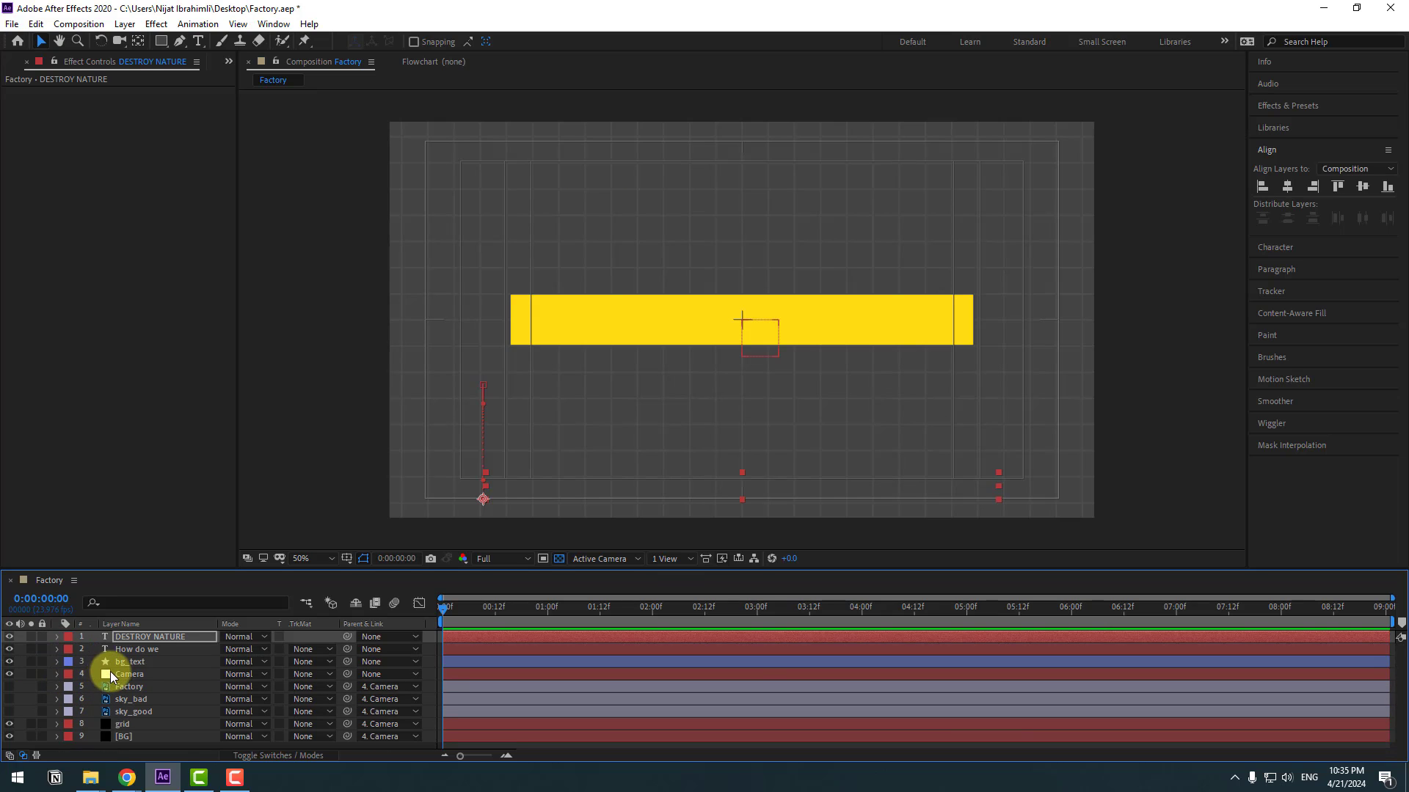
click(129, 664)
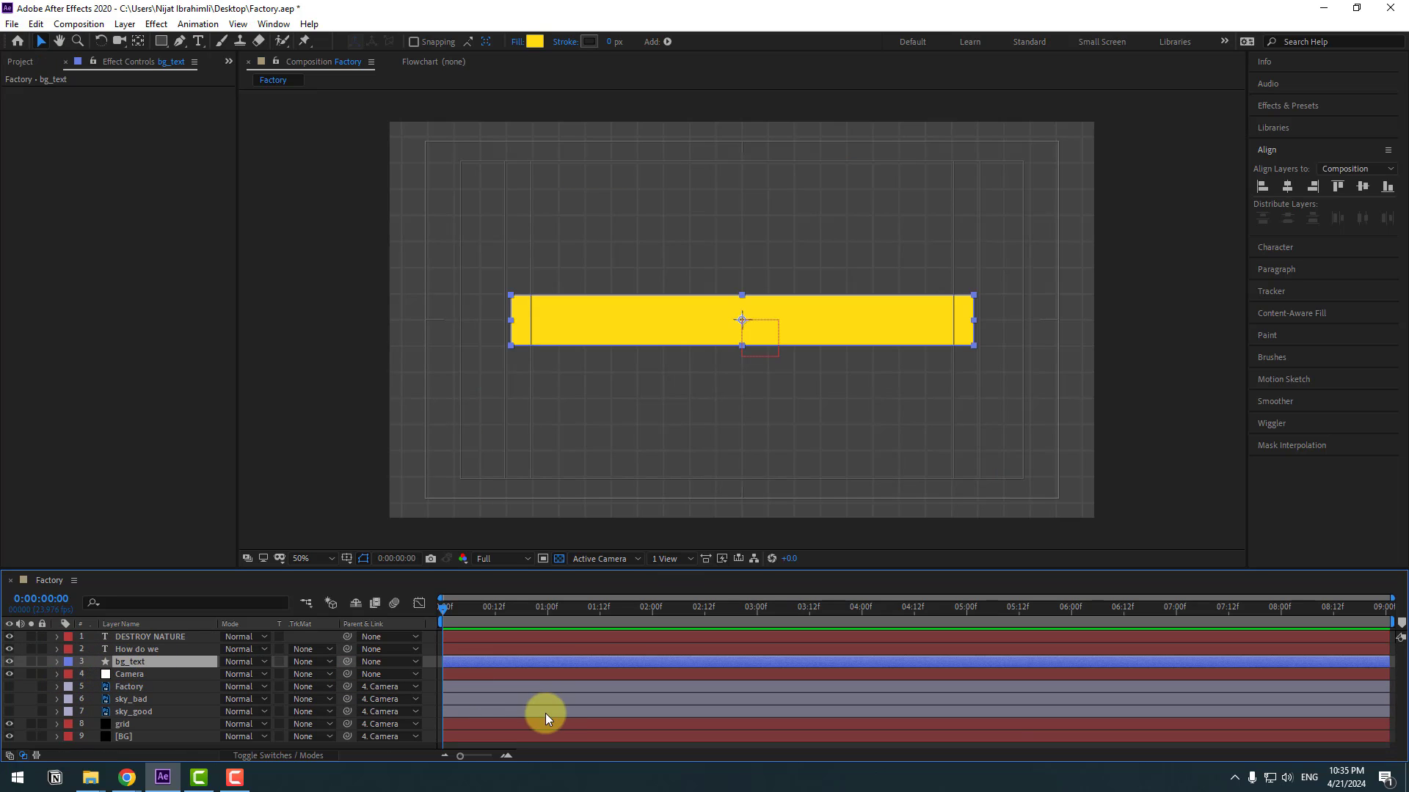
key(s)
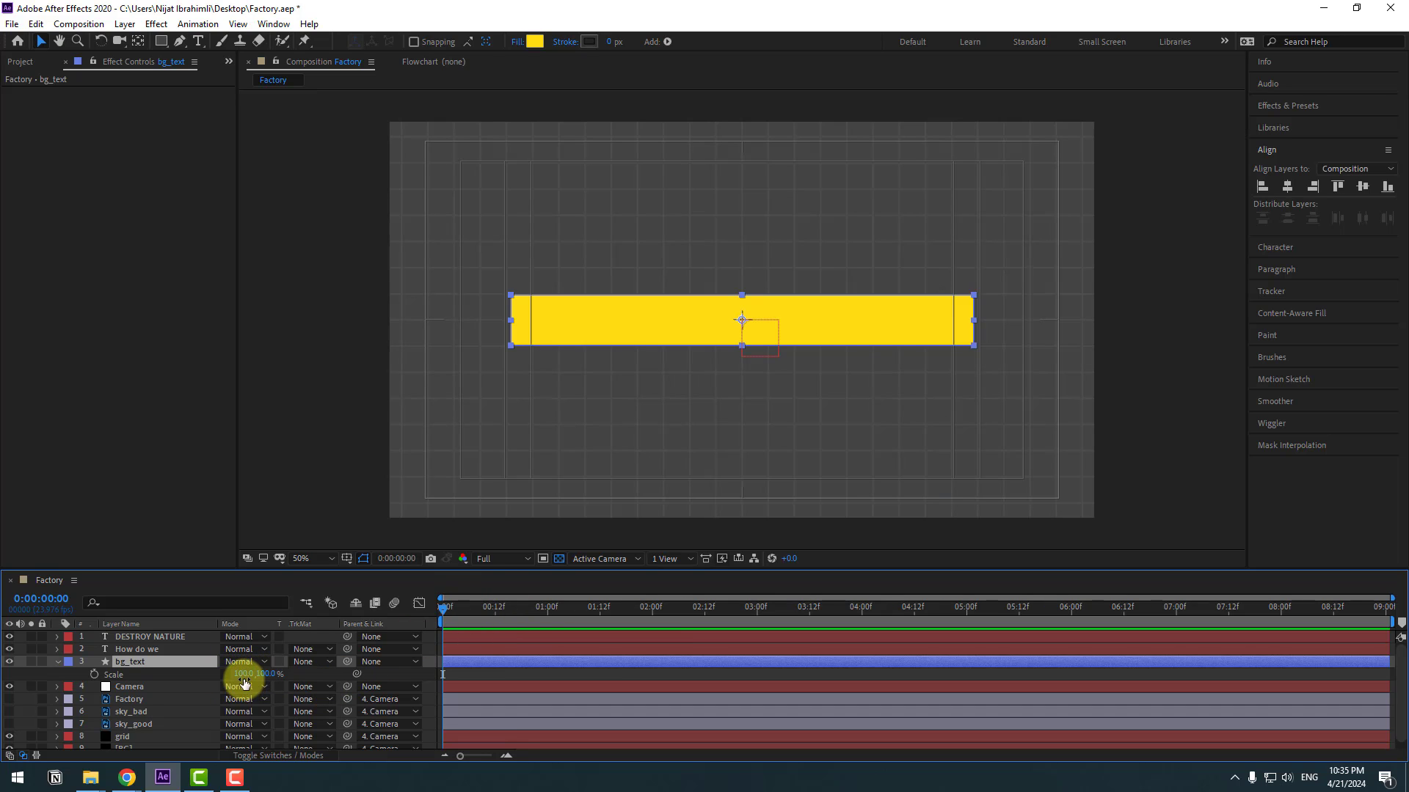
text(0)
key(Return)
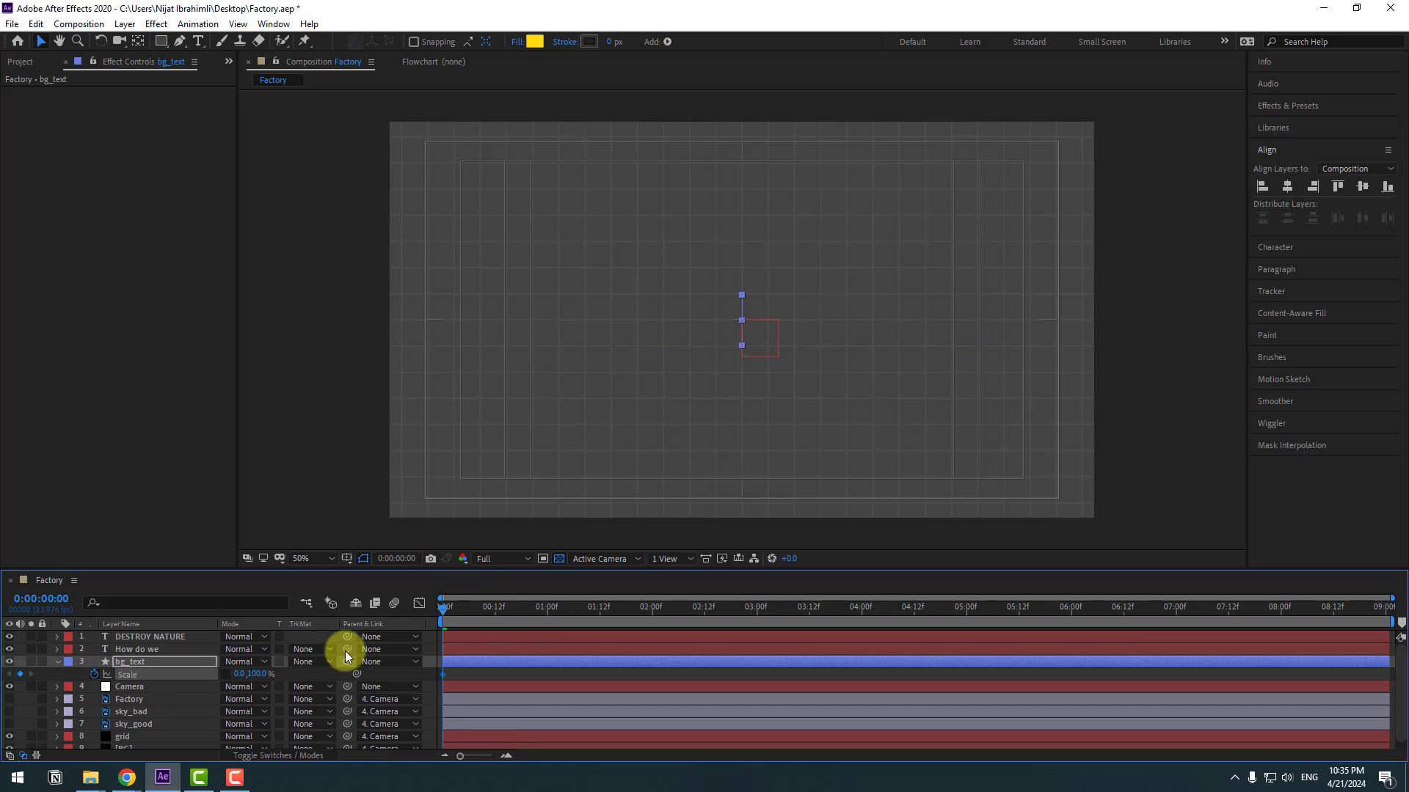
drag(465, 609, 525, 609)
click(239, 674)
text(100)
key(Return)
Step: Apply Easy Ease to the bg_text scale keyframes and reshape their speed graph to start fast and slow down
drag(544, 676, 442, 679)
right_click(443, 675)
mouse_move(452, 666)
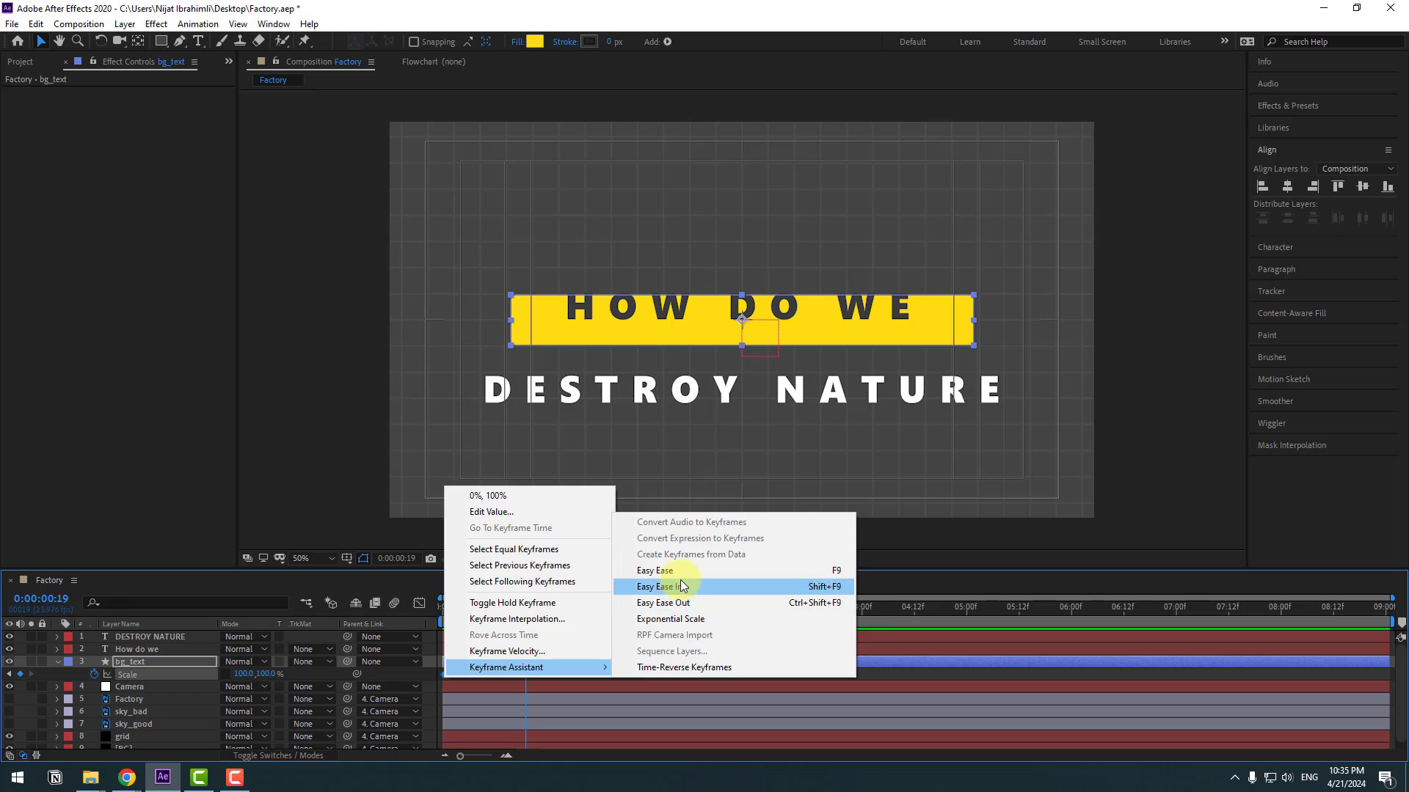
click(679, 579)
click(419, 603)
drag(509, 651, 516, 718)
click(419, 603)
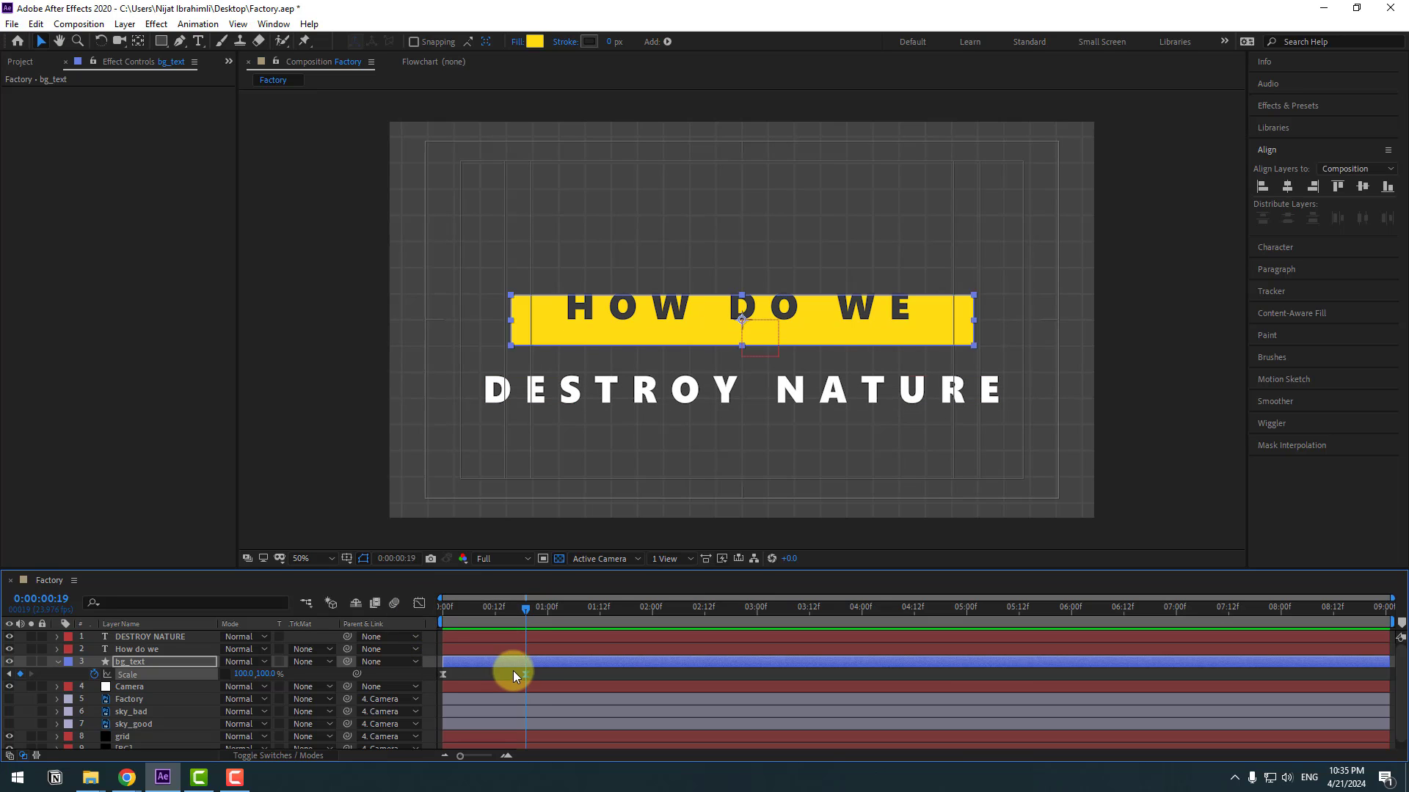
Step: Collapse the title layers and parent DESTROY NATURE, How do we and bg_text to the Camera null
key(ctrl+a)
key(u)
click(133, 664)
click(58, 636)
click(57, 648)
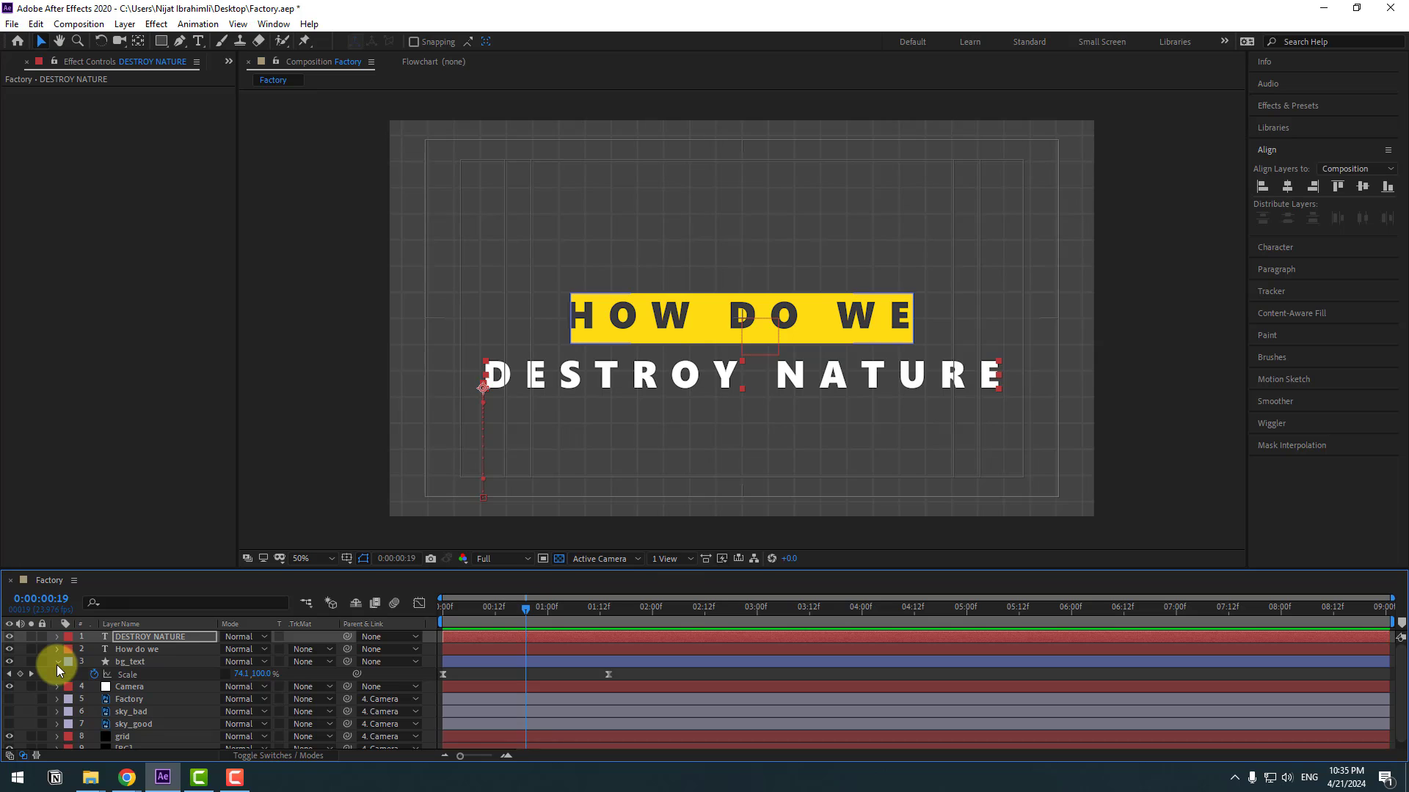
click(56, 662)
click(134, 664)
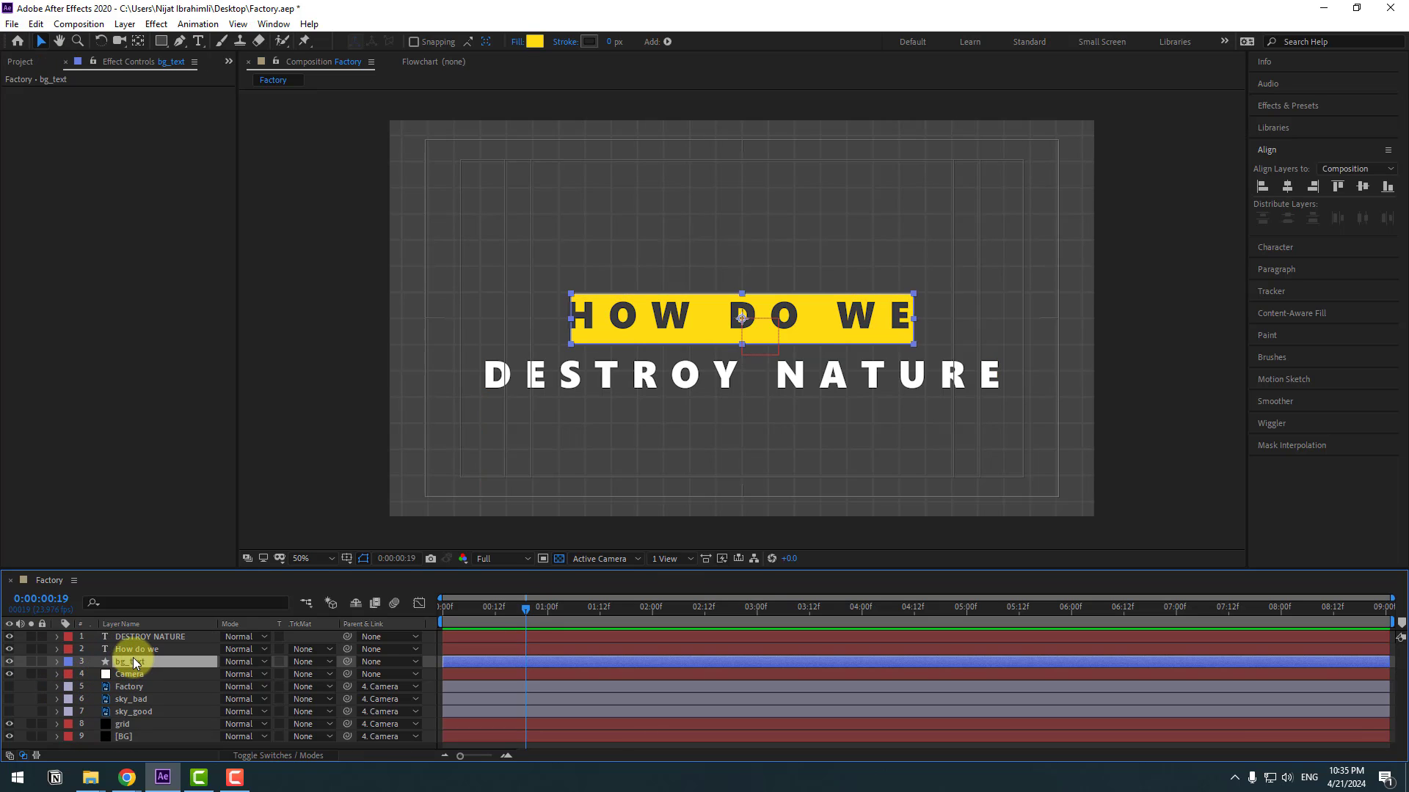
ctrl+click(133, 650)
ctrl+click(139, 637)
drag(349, 635, 139, 673)
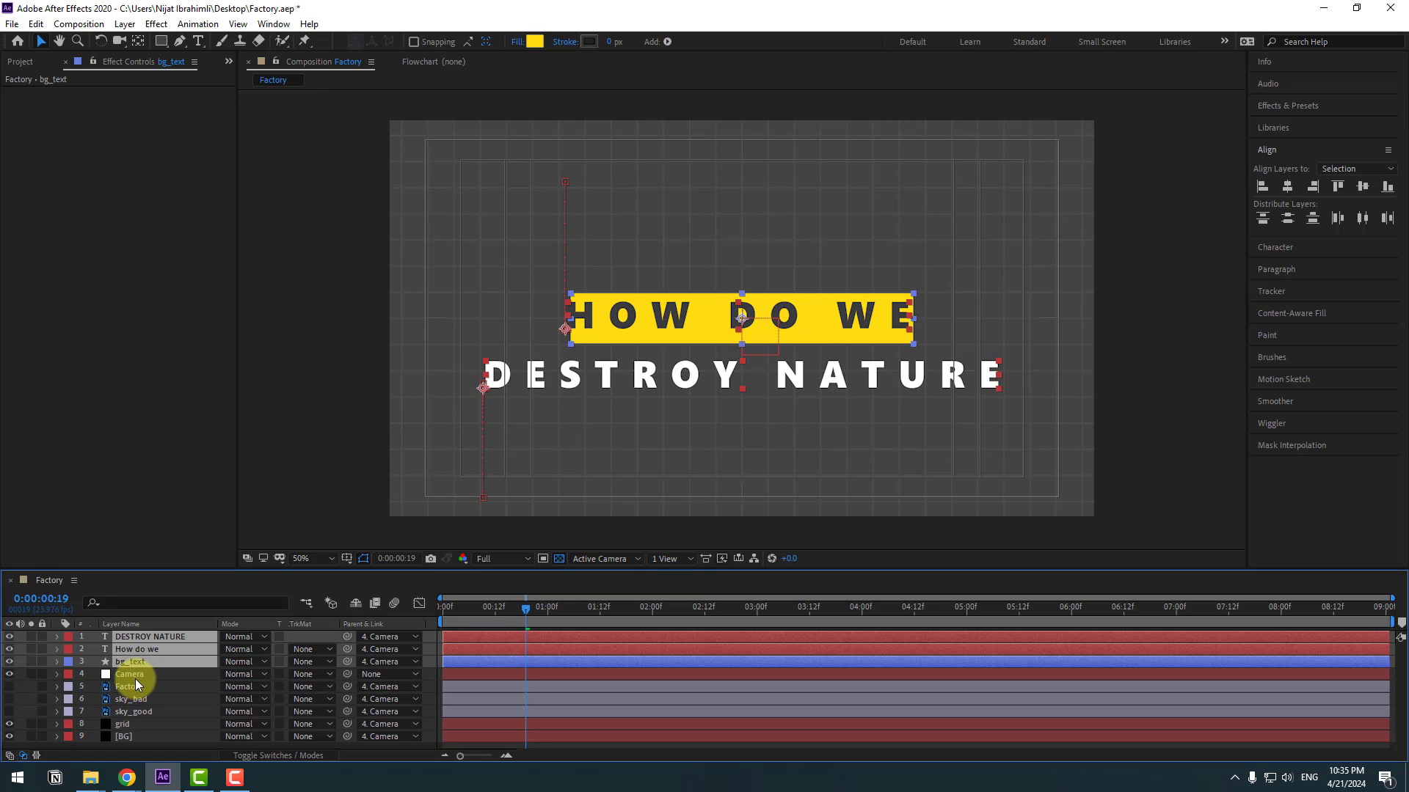
Step: Animate the Camera null's position from X 1010 at about 0:00:01:13 to X -940 at 0:00:02:20
click(135, 677)
drag(526, 602, 604, 610)
key(p)
click(94, 687)
drag(722, 609, 740, 611)
drag(233, 689, 82, 681)
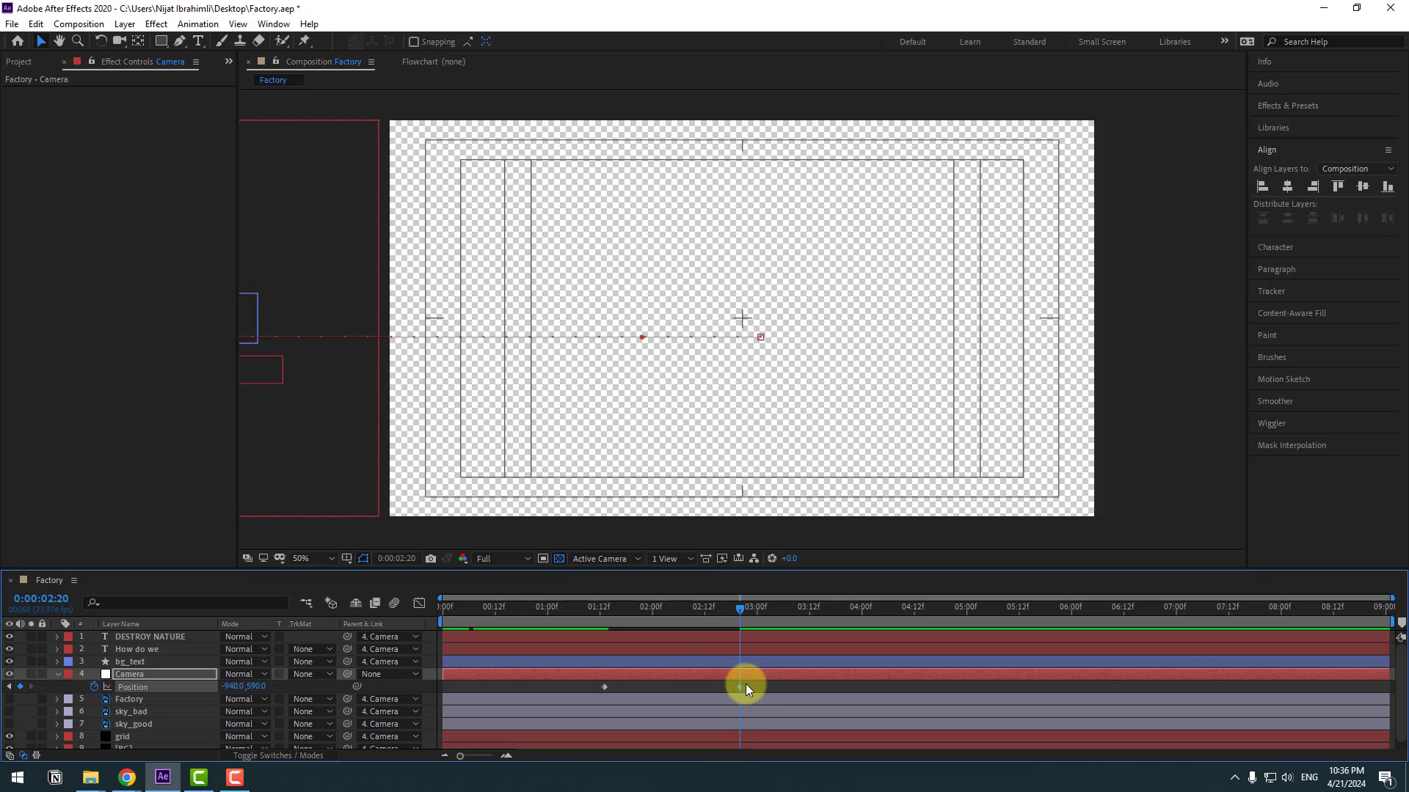
Step: Apply Easy Ease to the Camera position keyframes and reshape the speed graph to start slowly and peak late
drag(598, 695, 602, 690)
right_click(602, 690)
mouse_move(611, 680)
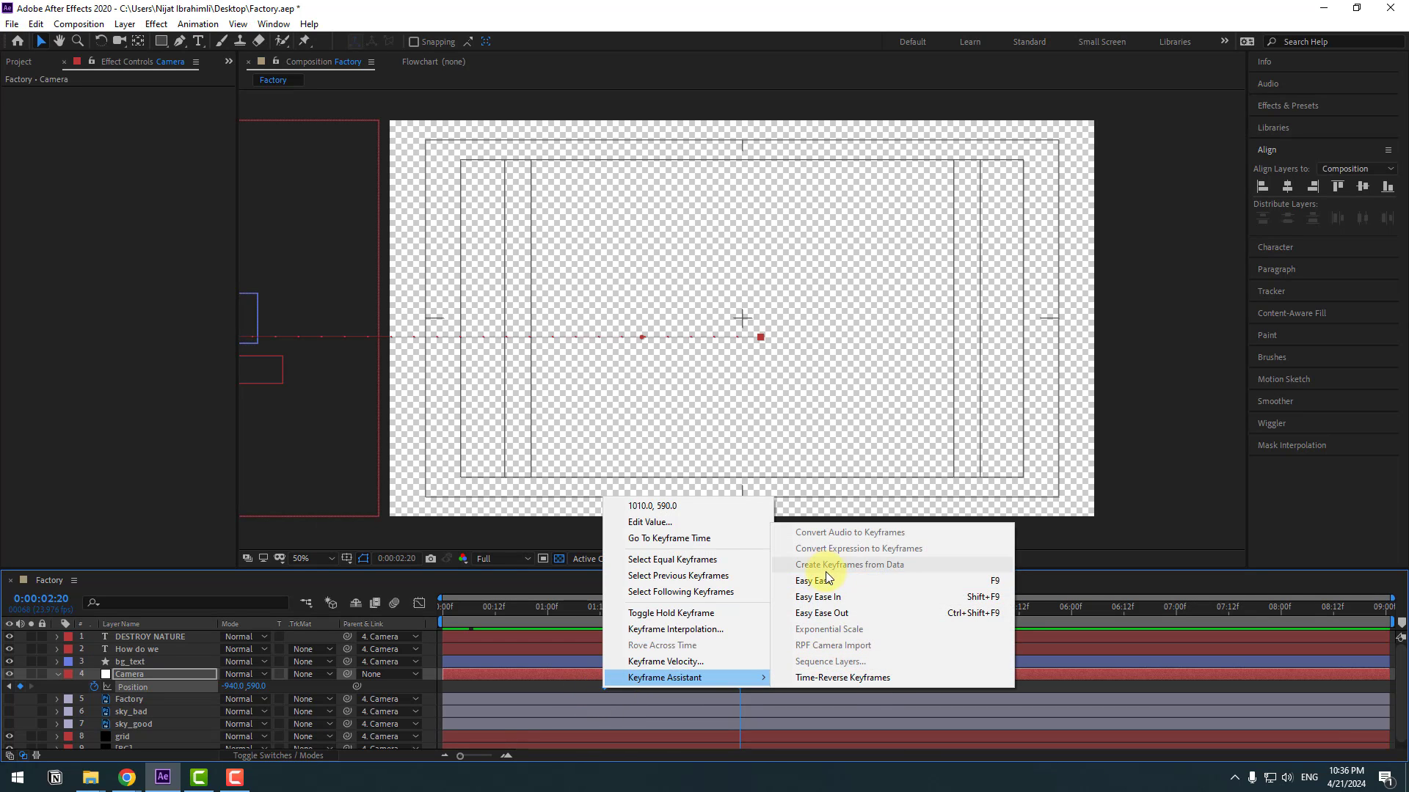
click(826, 580)
click(418, 603)
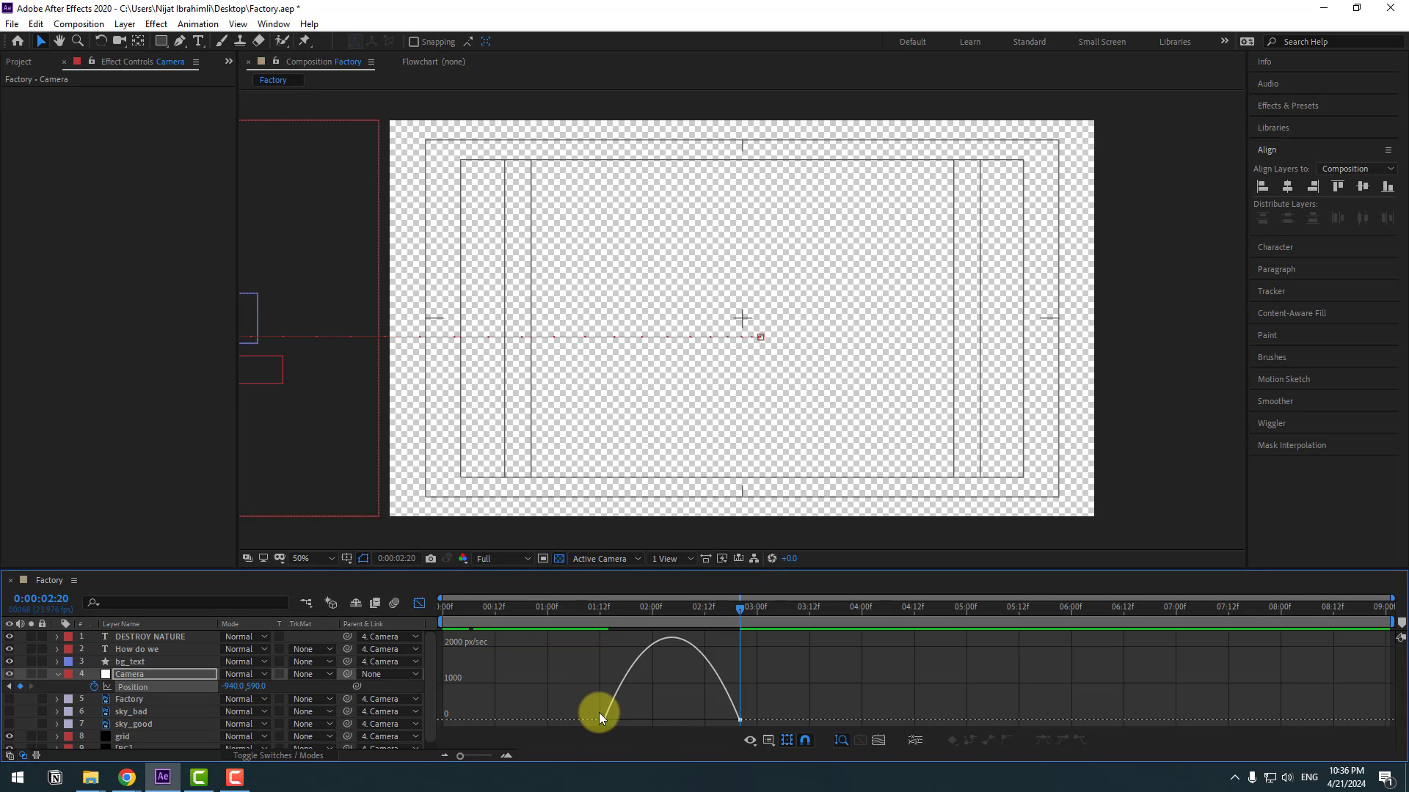
drag(627, 721, 702, 721)
Step: Start the work area at about 0:00:01:09 and preview the camera slide
drag(442, 624, 603, 625)
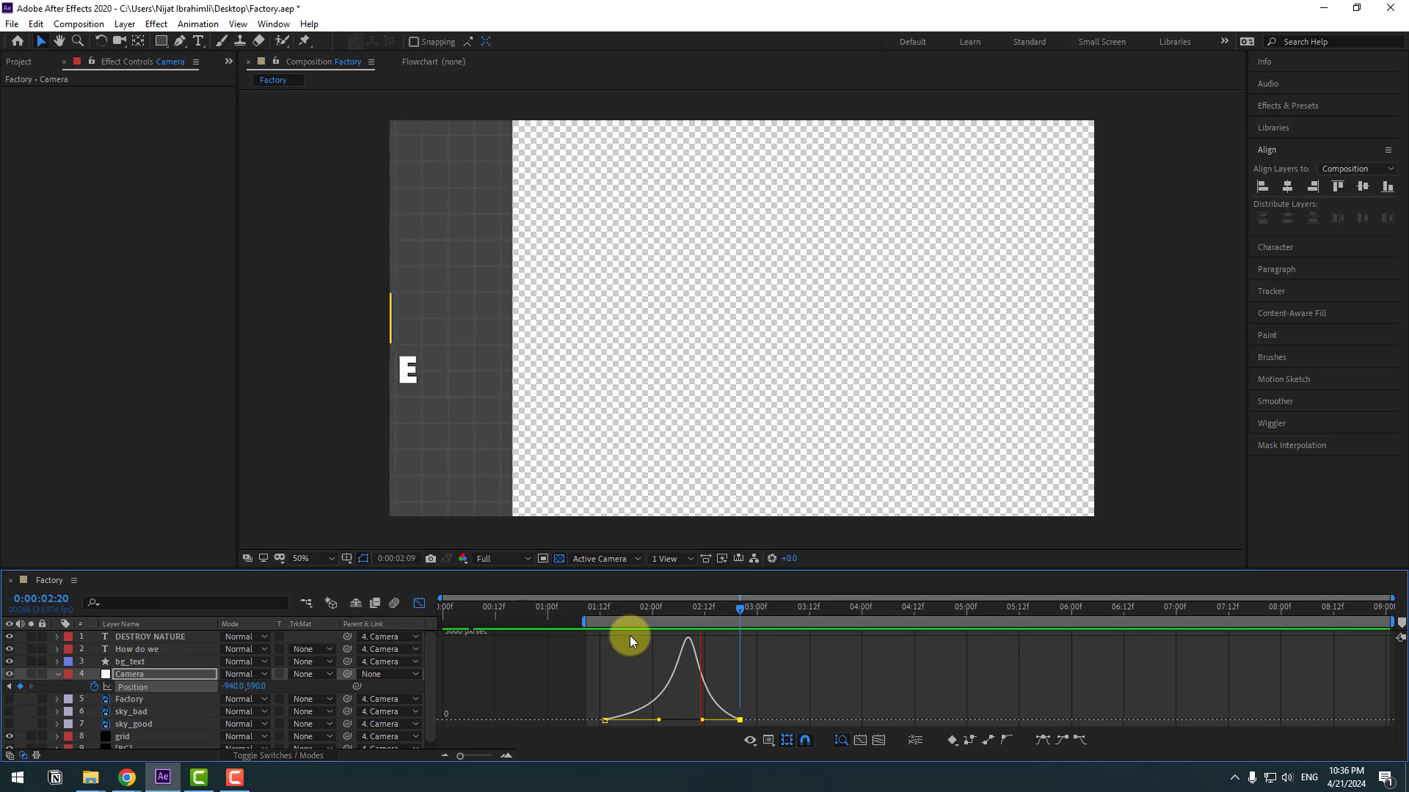
click(418, 603)
drag(738, 611, 588, 613)
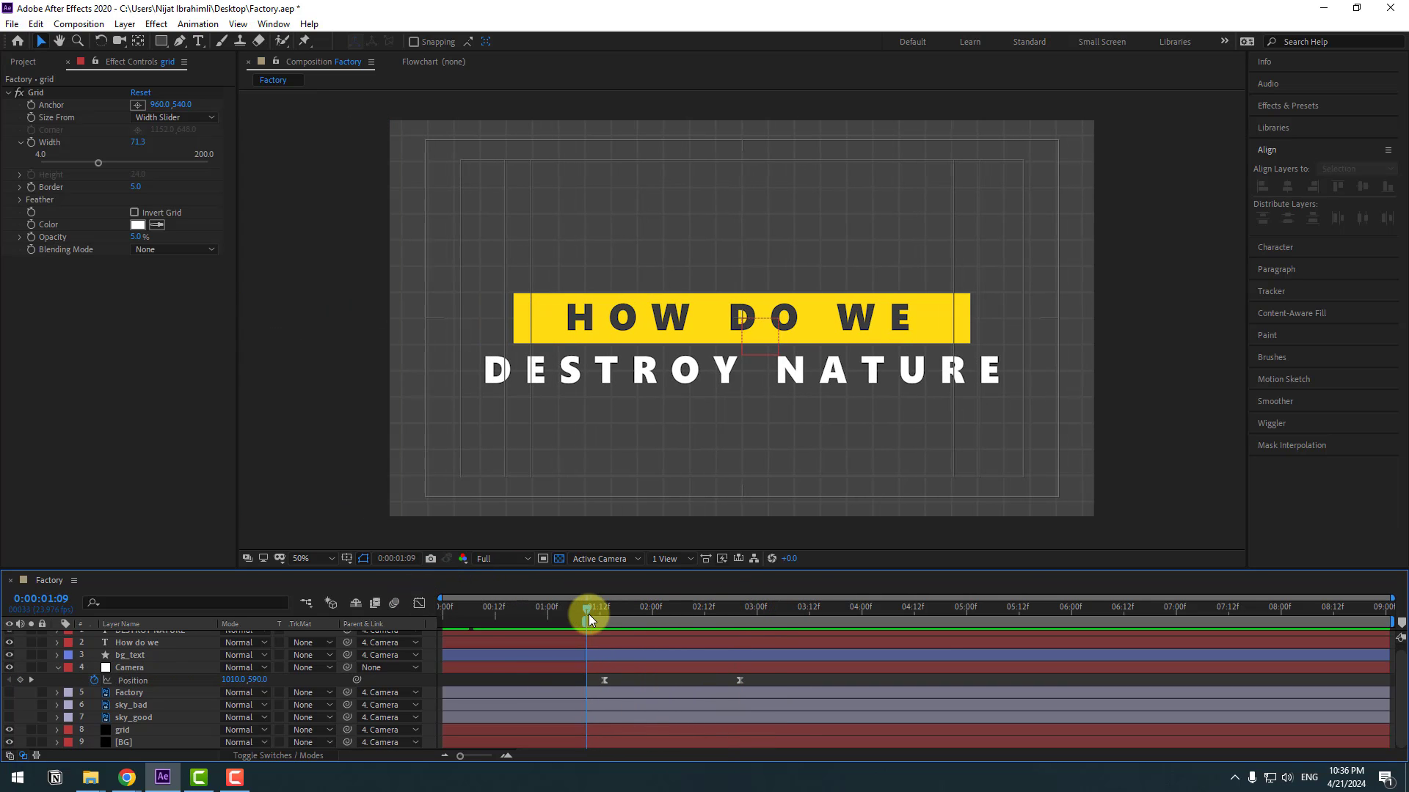
Step: Detach the BG layer from the Camera null by setting its parent to None
click(121, 744)
click(389, 743)
click(385, 574)
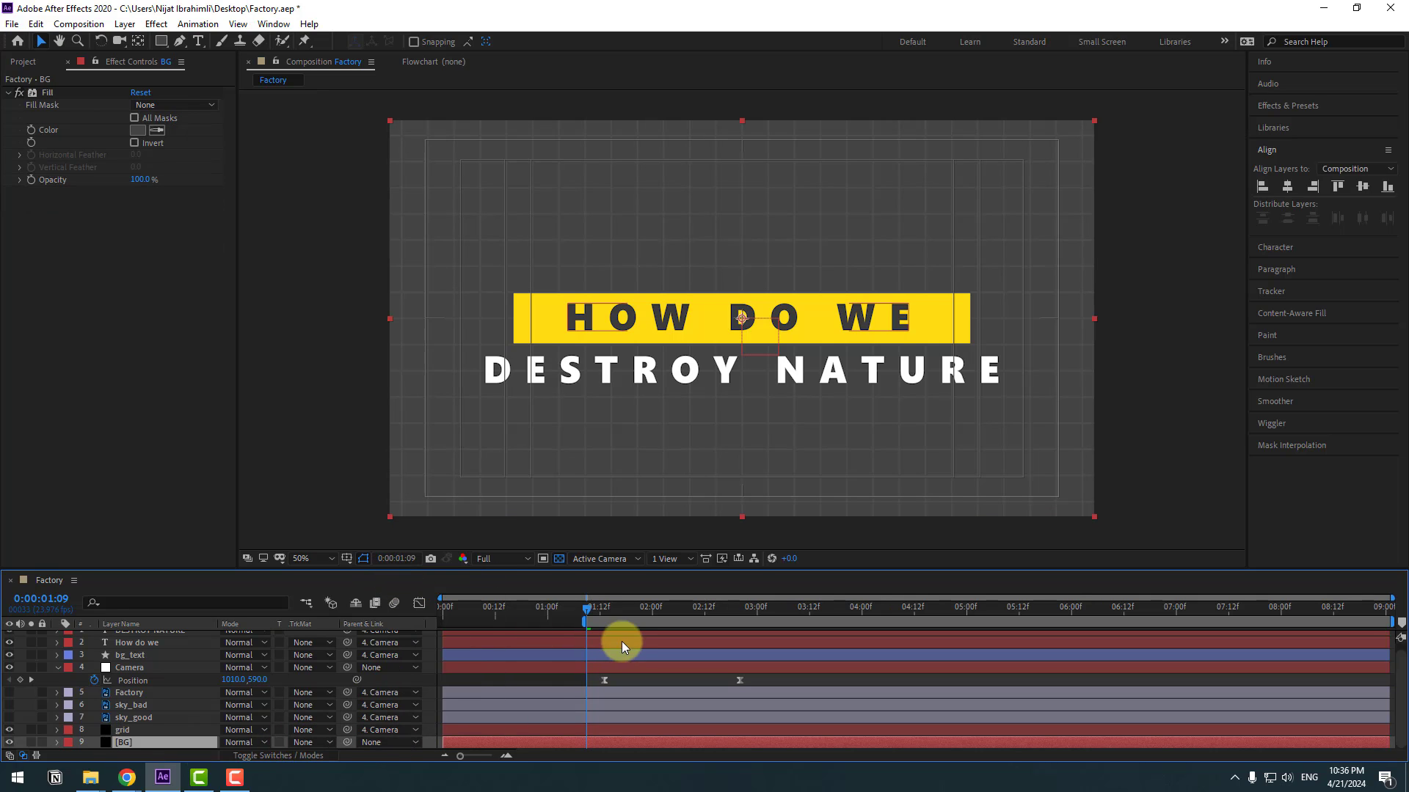
Step: Search the effects for "rep", apply CC RepeTile to the grid layer, and save the project
click(125, 730)
drag(593, 608, 722, 611)
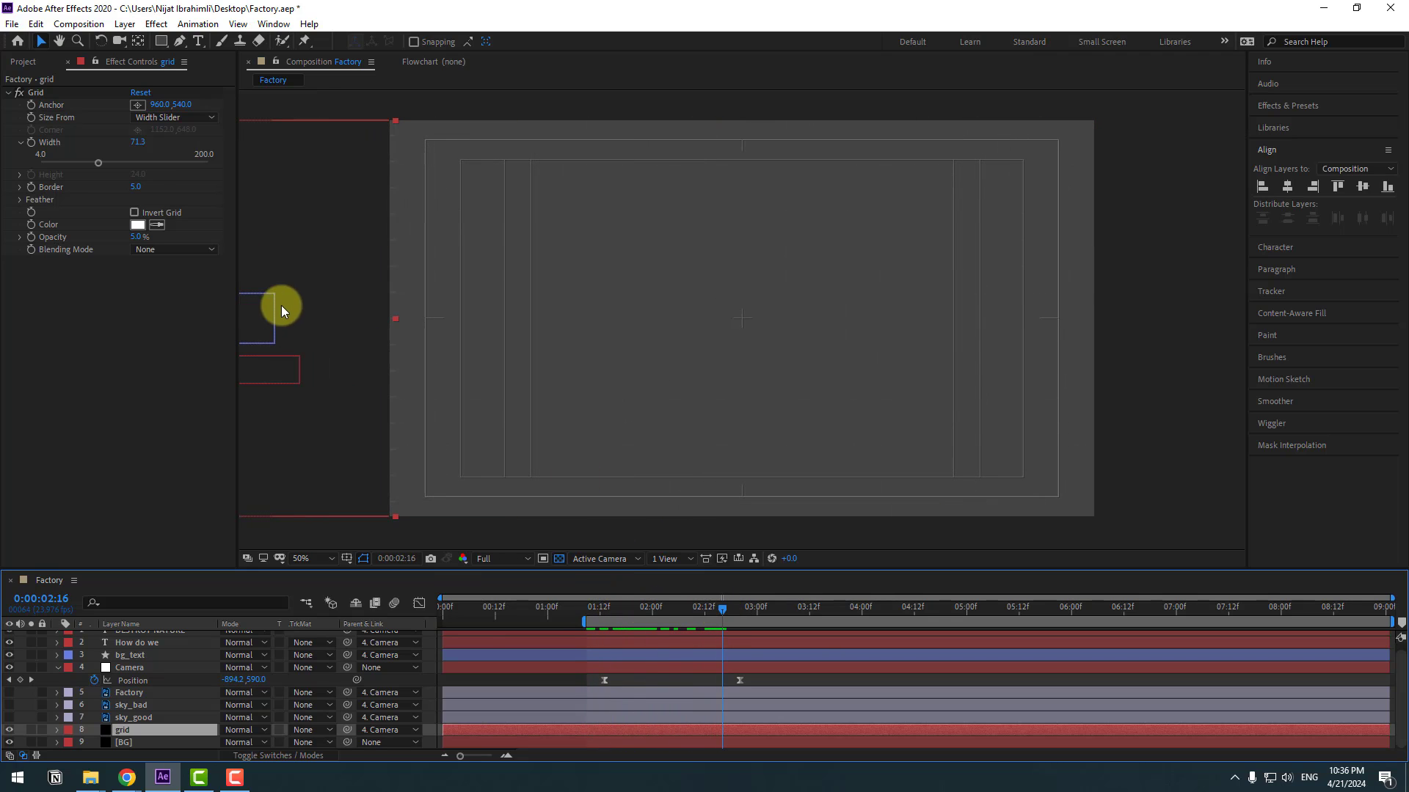
click(1284, 107)
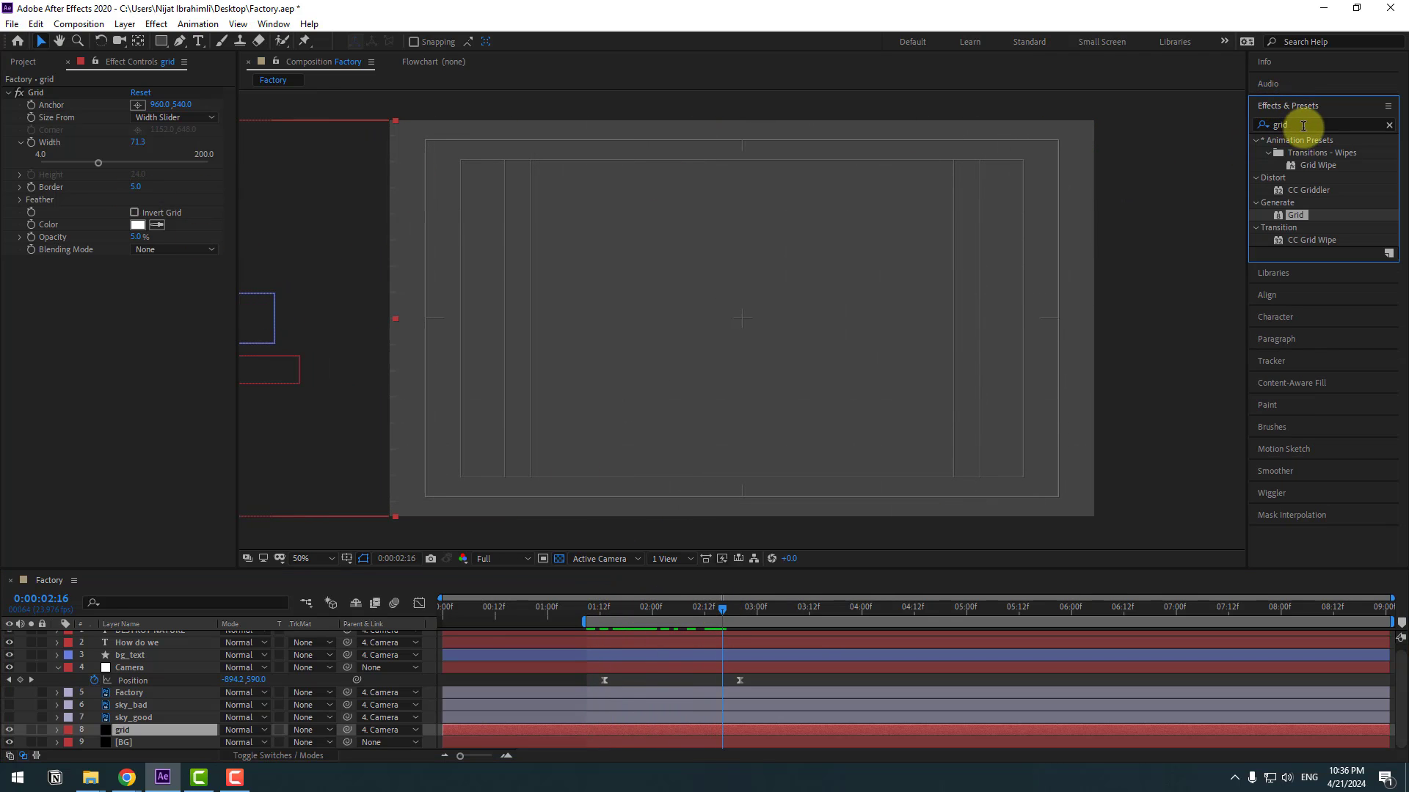
click(1302, 127)
text(rep)
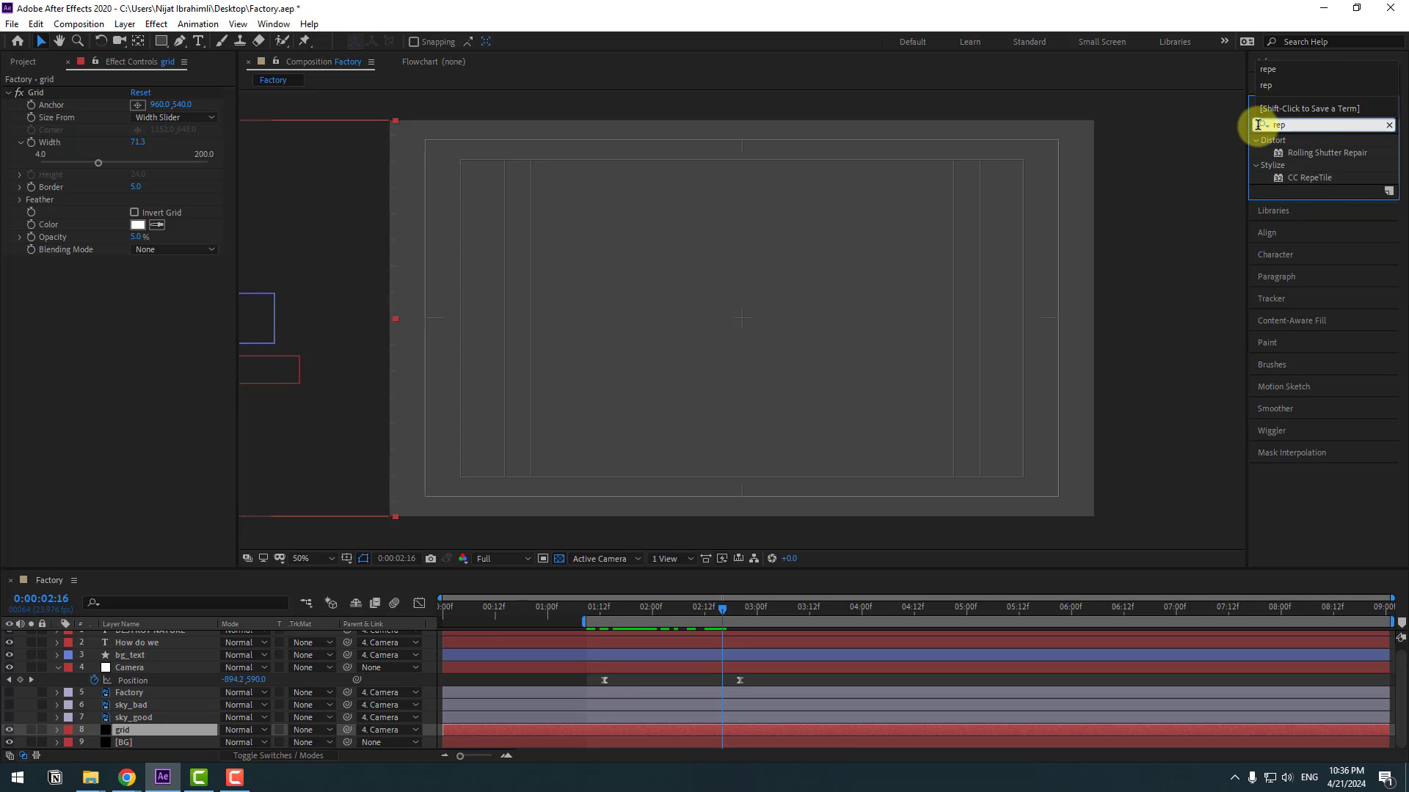
drag(1308, 183, 145, 722)
key(ctrl+s)
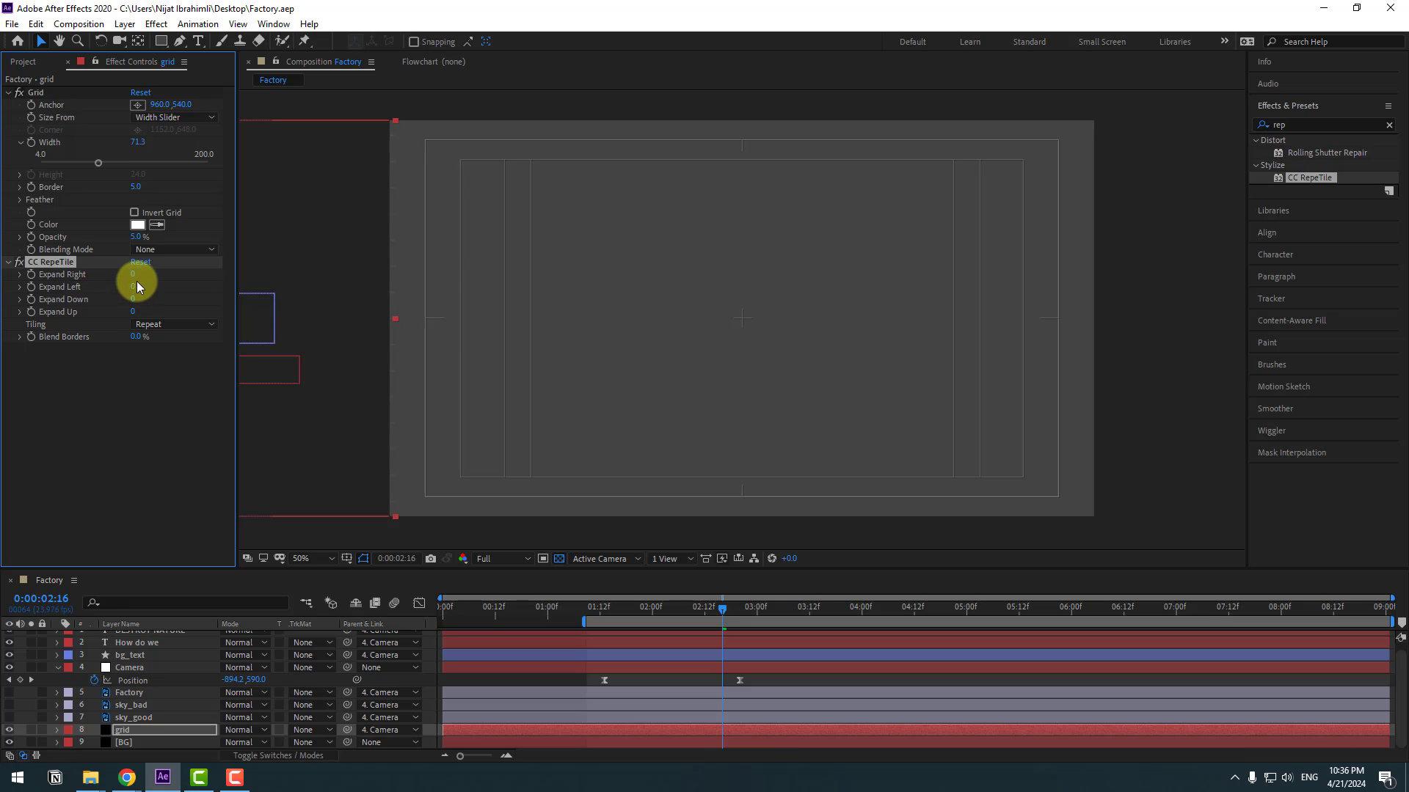
Step: Set the grid's CC RepeTile Expand Right to 2519 and hide the title/action-safe overlay
drag(136, 279, 286, 264)
drag(679, 615, 631, 609)
click(347, 559)
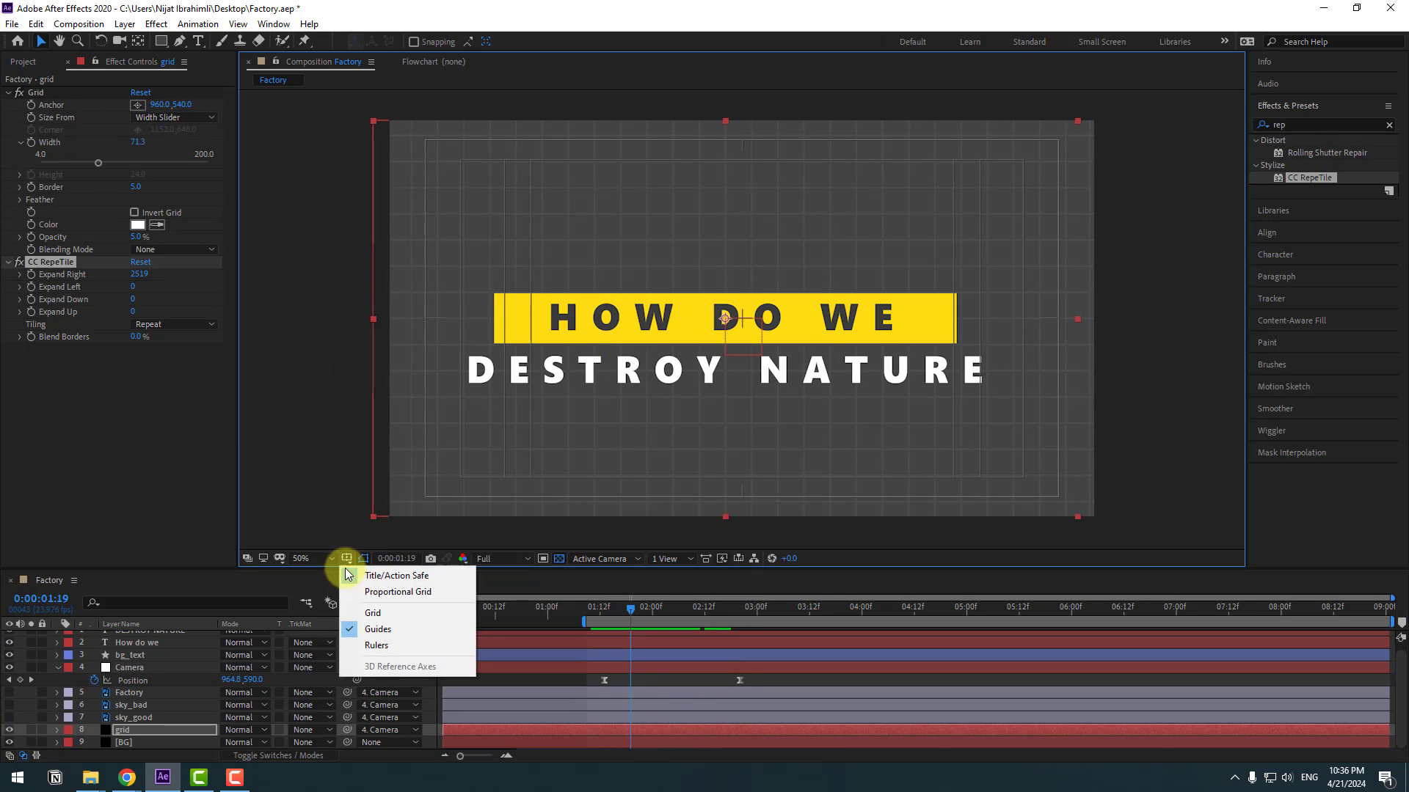
click(404, 583)
drag(579, 610, 626, 610)
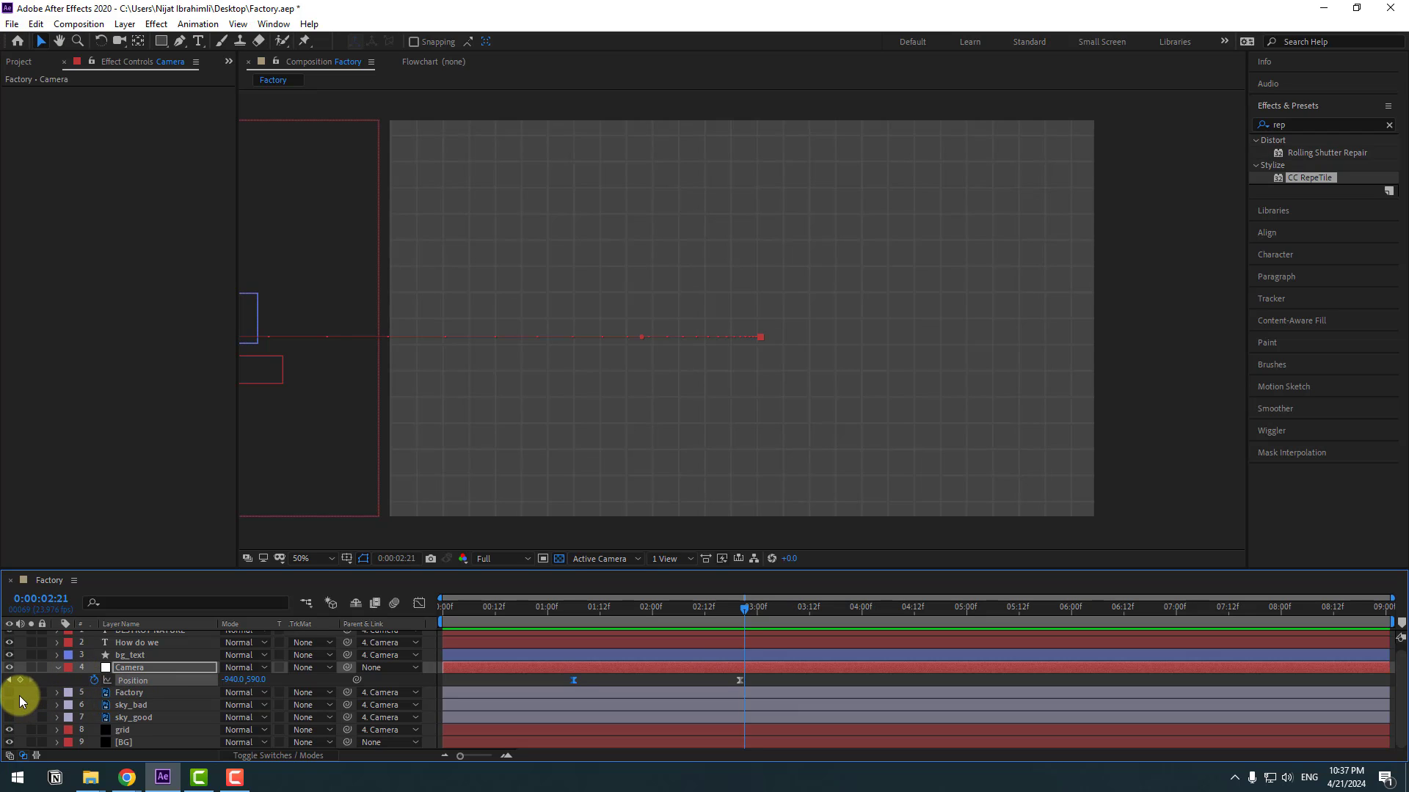
Step: Make the Factory, sky_bad and sky_good layers visible
click(10, 693)
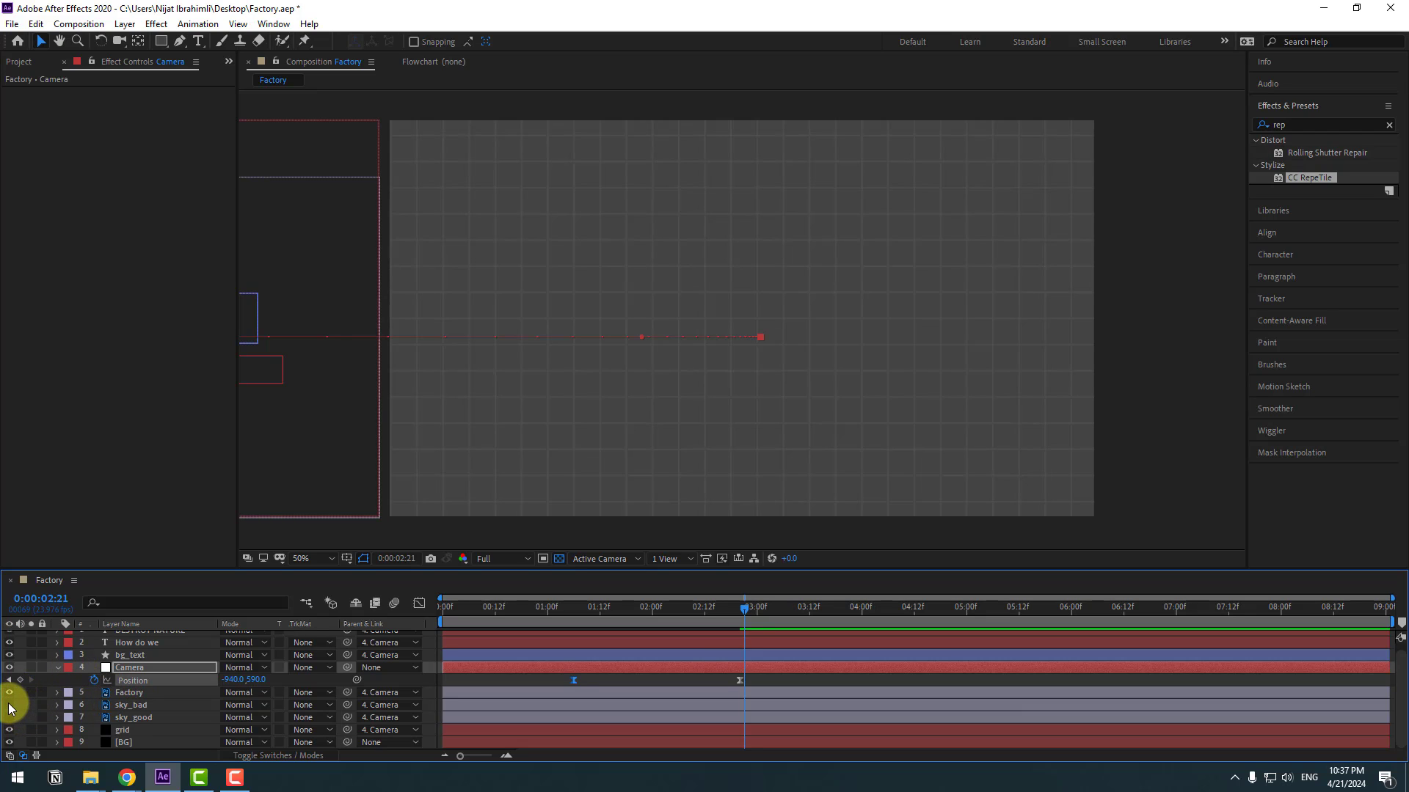
drag(11, 708, 11, 724)
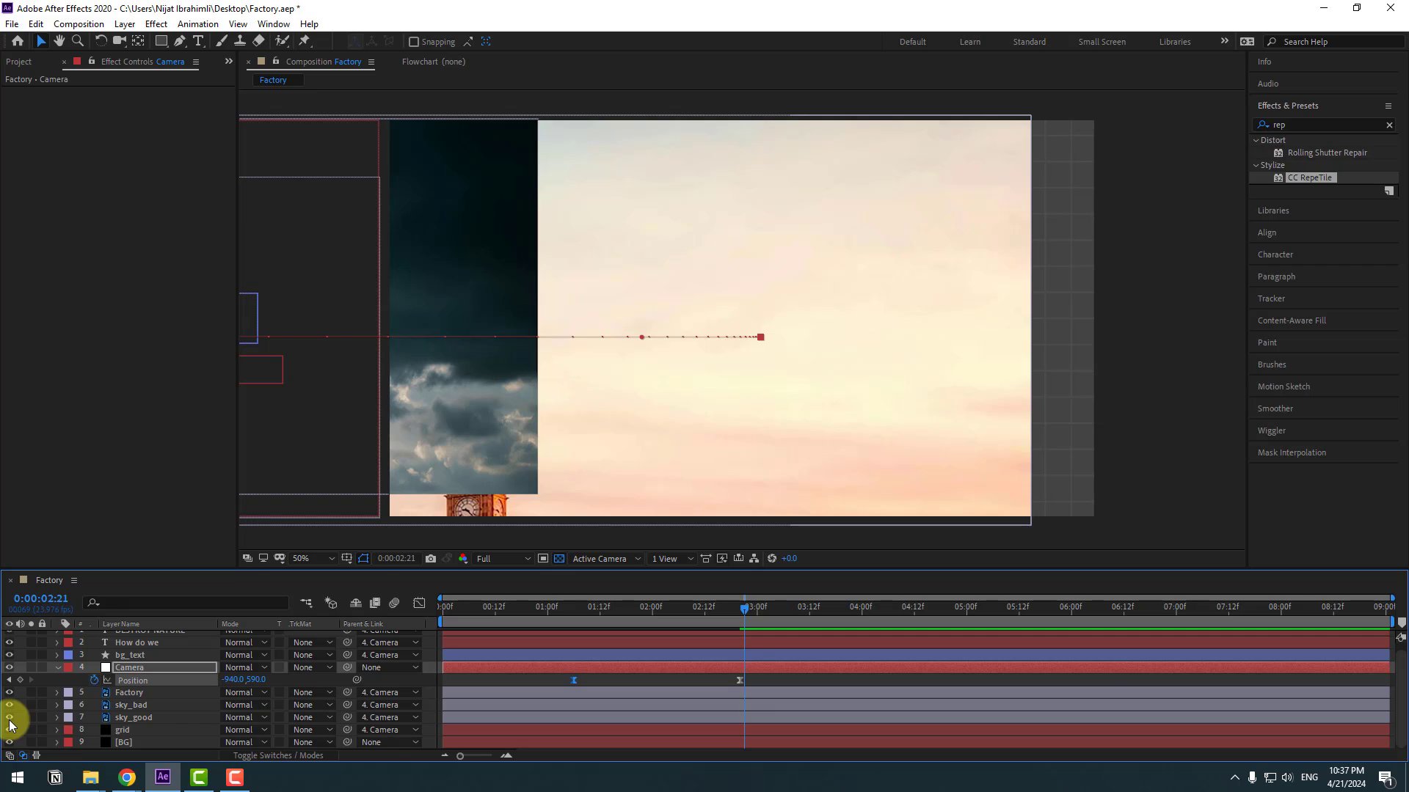
Step: Move the Factory, sky_bad and sky_good layers together horizontally so that they fill the frame at 0:00:02:21
click(126, 693)
shift+click(126, 705)
shift+click(127, 718)
drag(454, 379, 1073, 383)
click(499, 681)
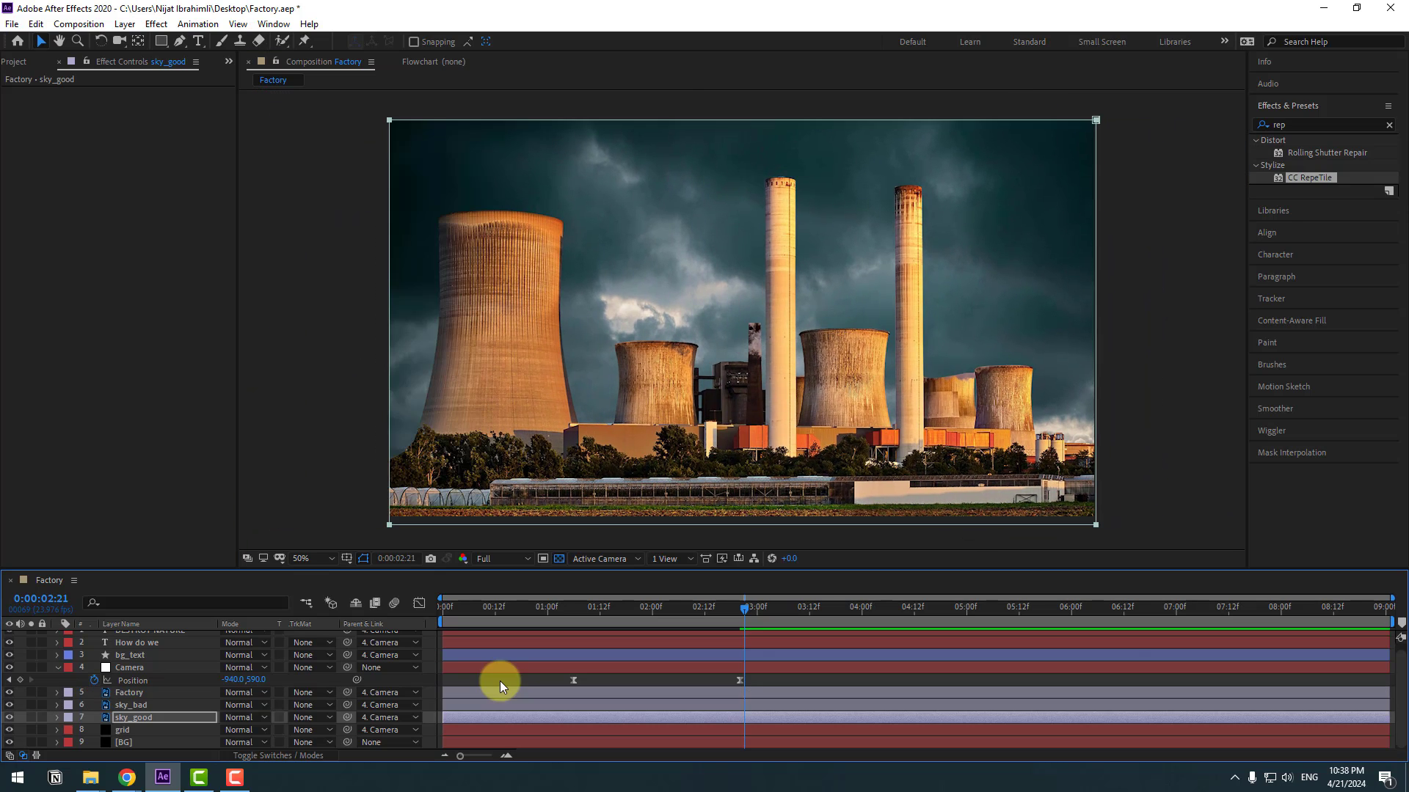
Step: Set the sky_bad layer's opacity to 0%
click(129, 704)
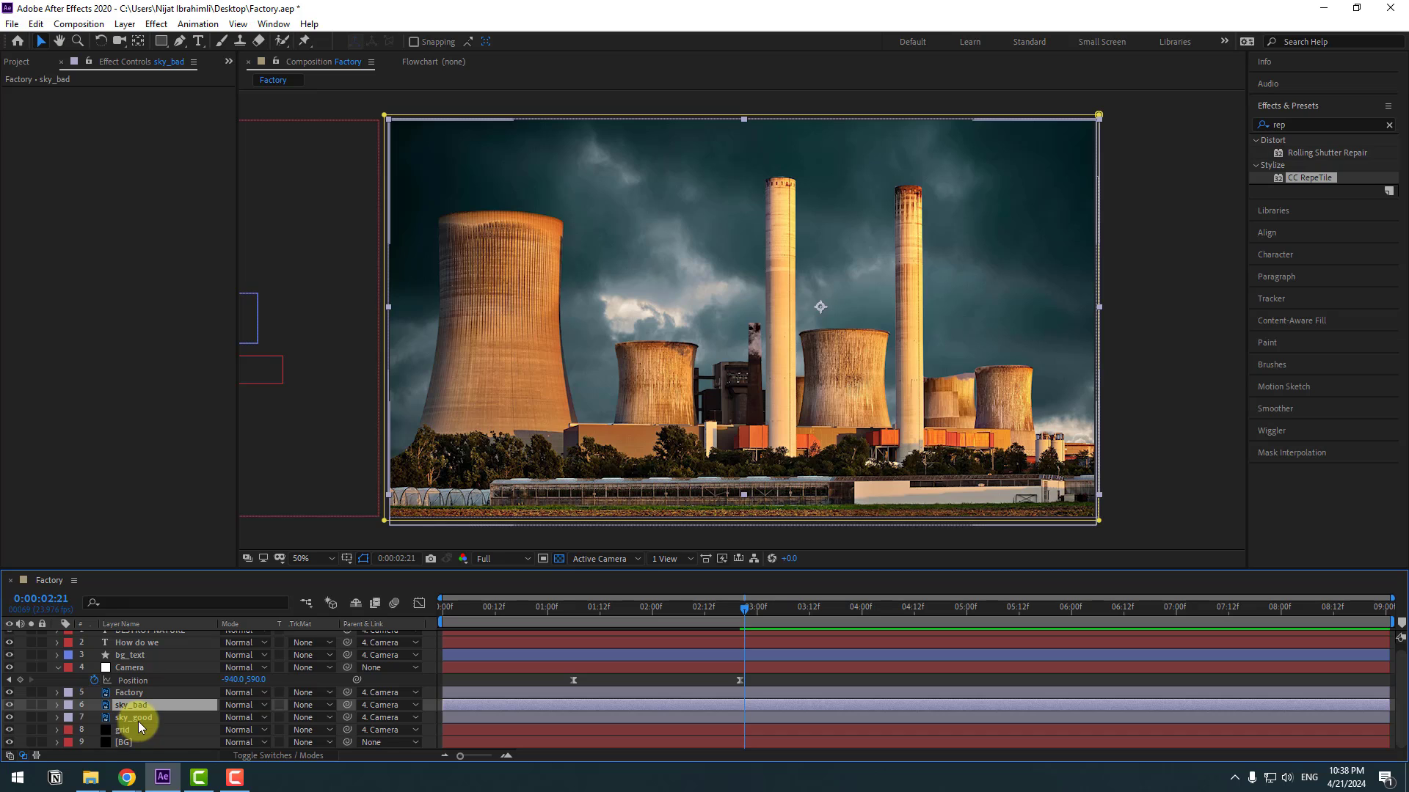
text(t0)
key(Return)
click(25, 706)
click(56, 706)
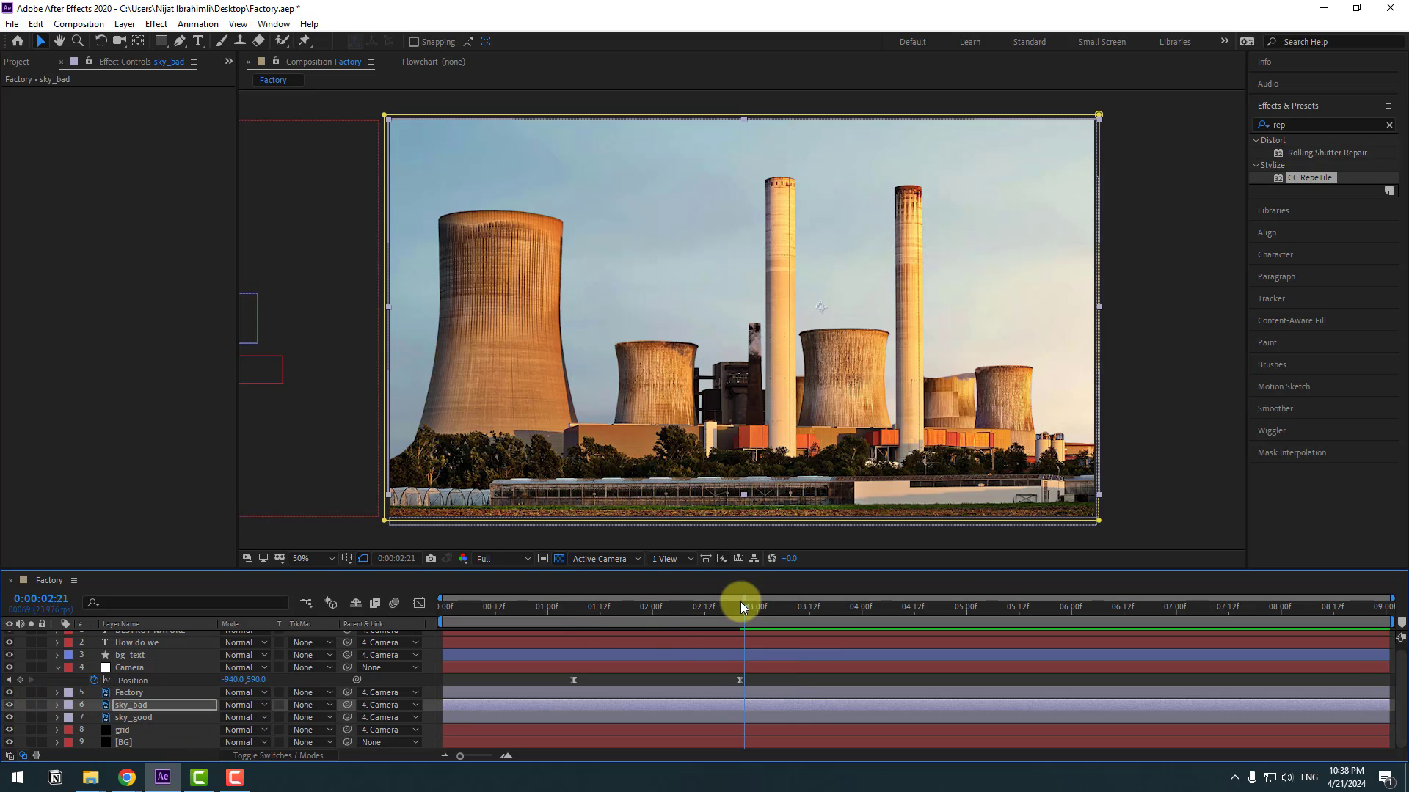
Step: Keyframe the sky_good layer's opacity from 0% at about 0:00:02:15 to 100% at 0:00:03:12
drag(716, 614, 748, 609)
click(593, 684)
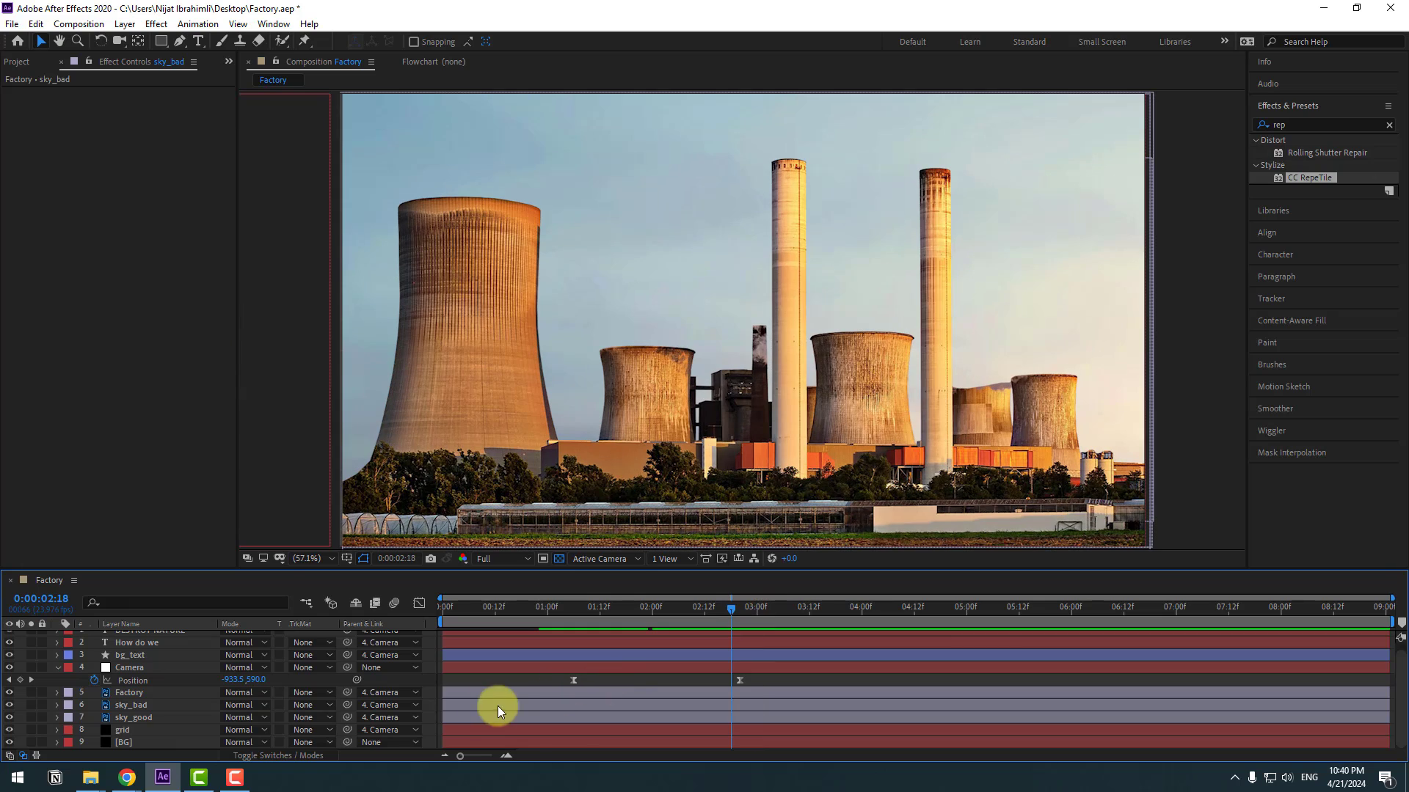
click(130, 720)
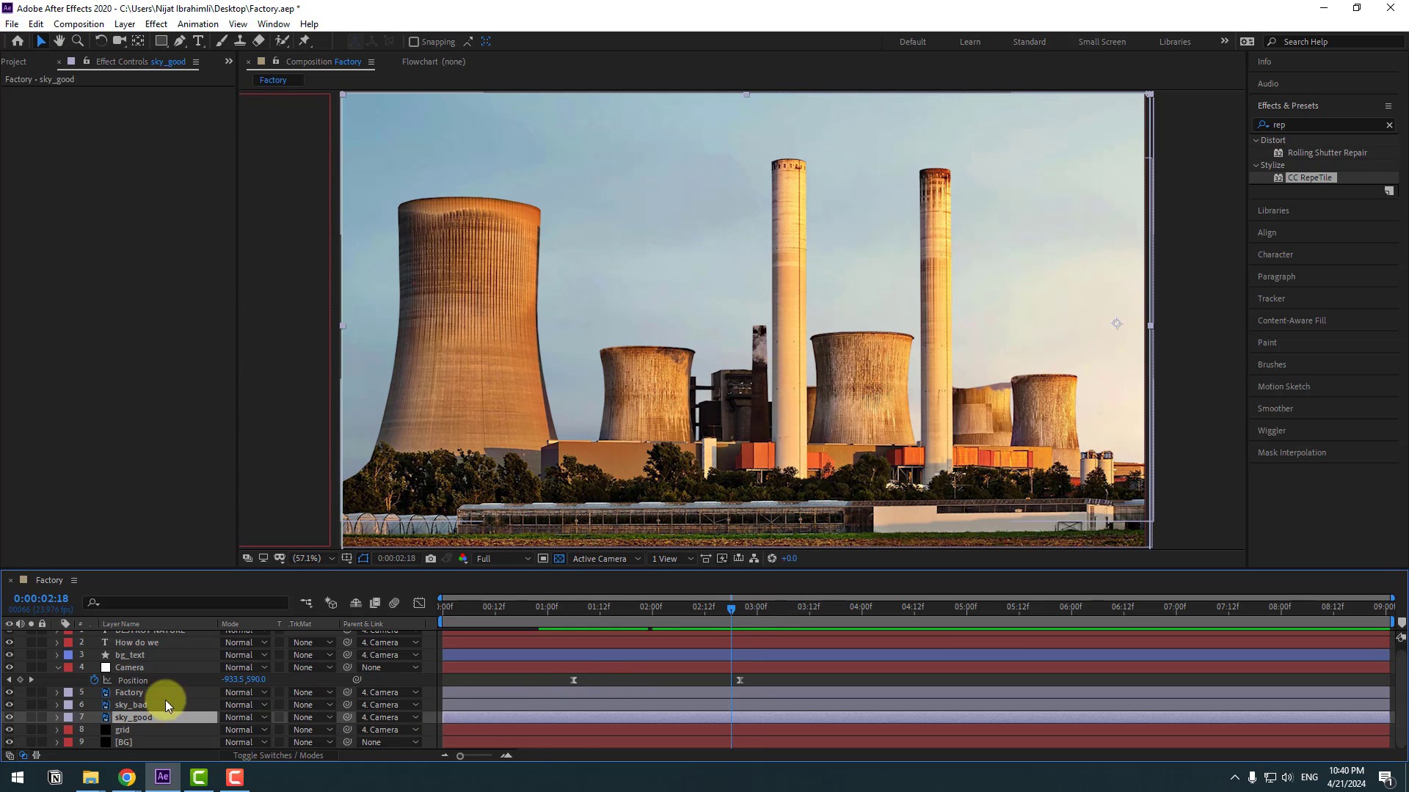
key(t)
click(228, 730)
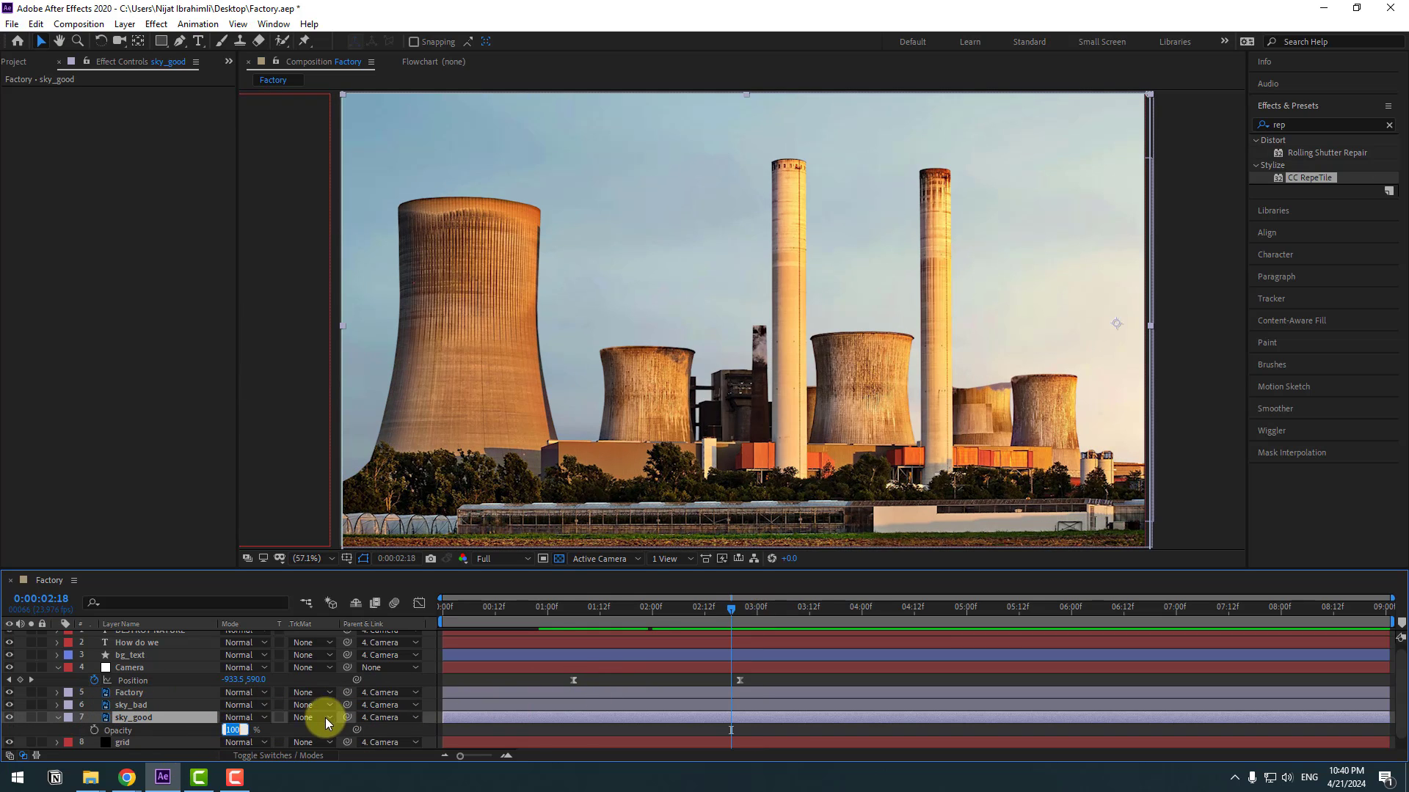
text(0)
key(Return)
drag(716, 609, 803, 615)
click(93, 730)
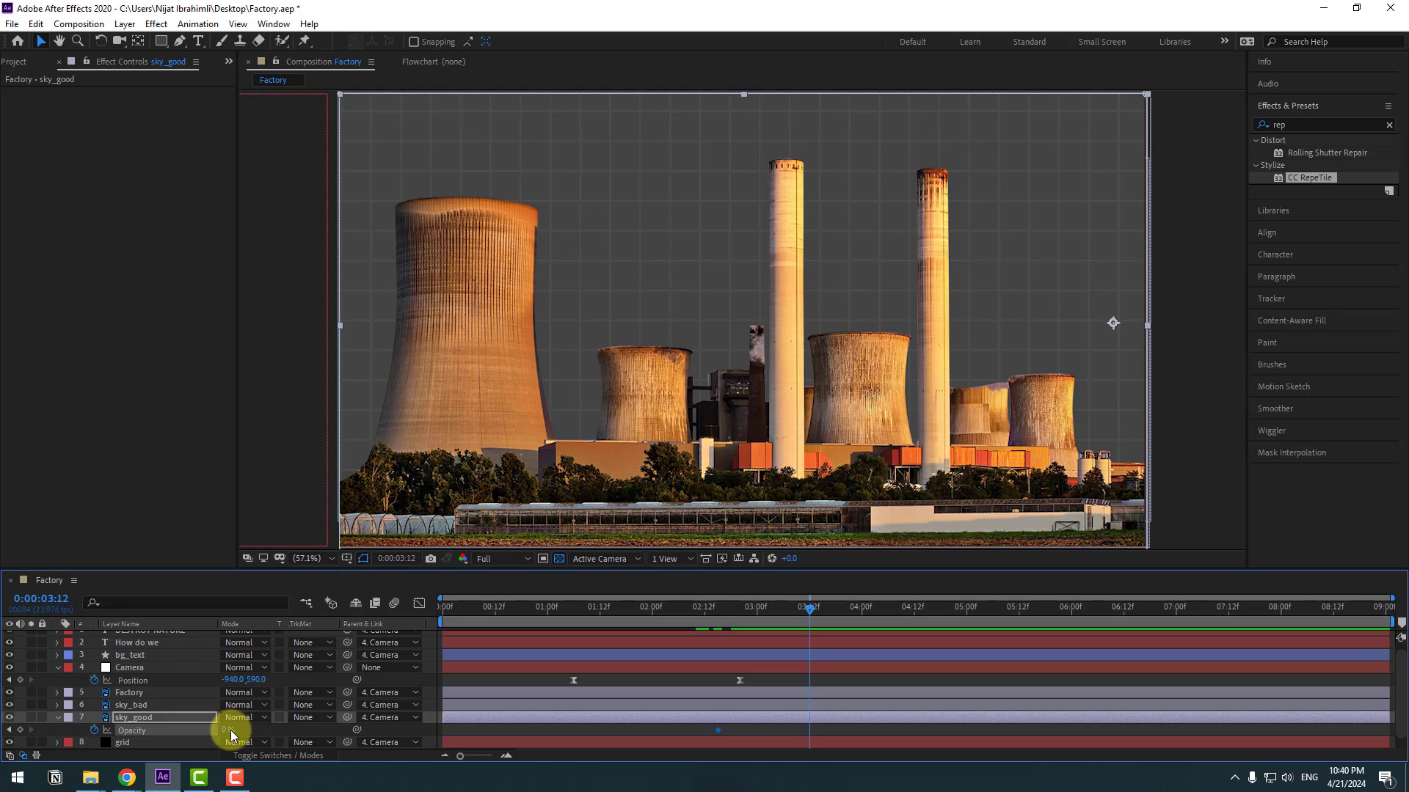
drag(226, 733, 669, 742)
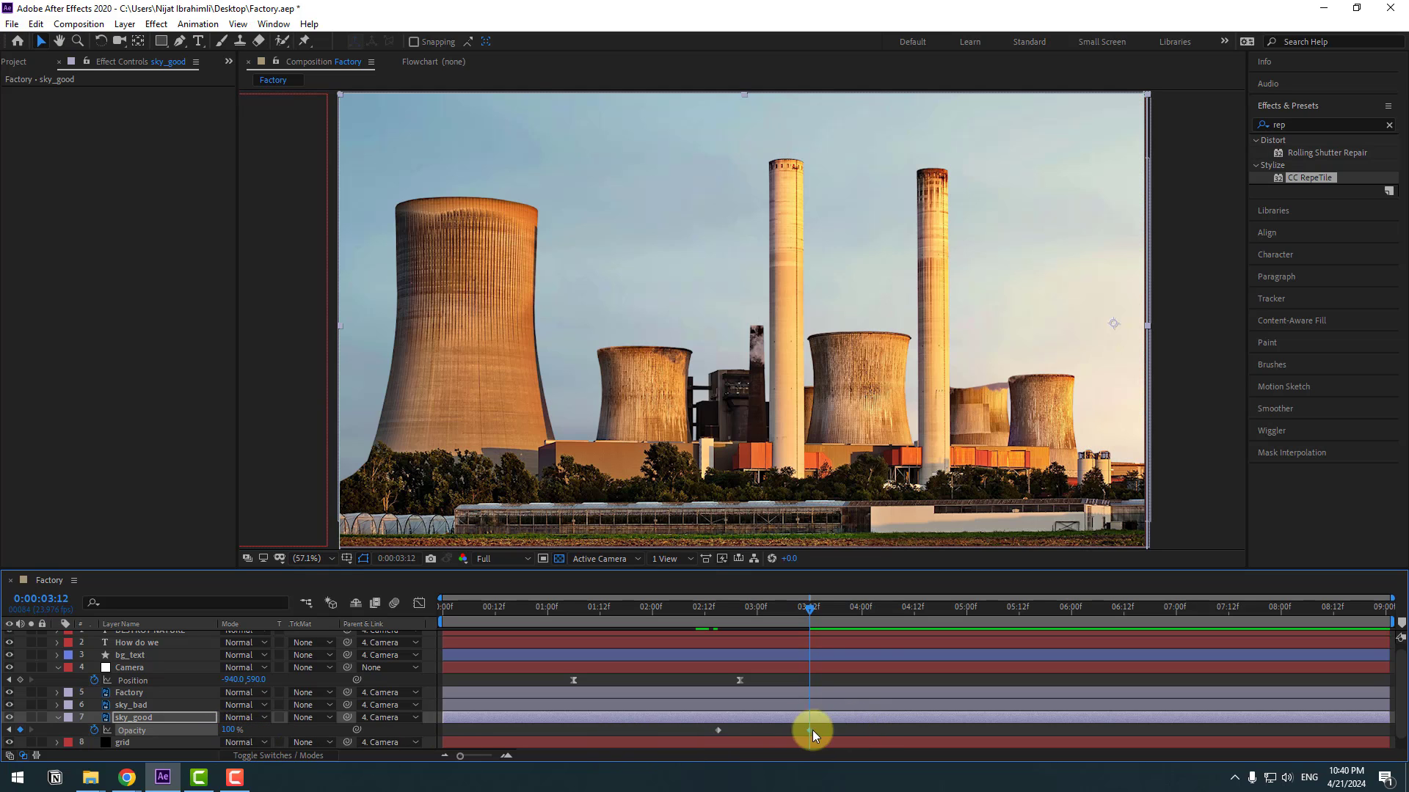
Step: Apply Easy Ease to both sky_good opacity keyframes and shift them earlier to start at about 0:00:02:02
right_click(716, 729)
mouse_move(752, 716)
click(962, 614)
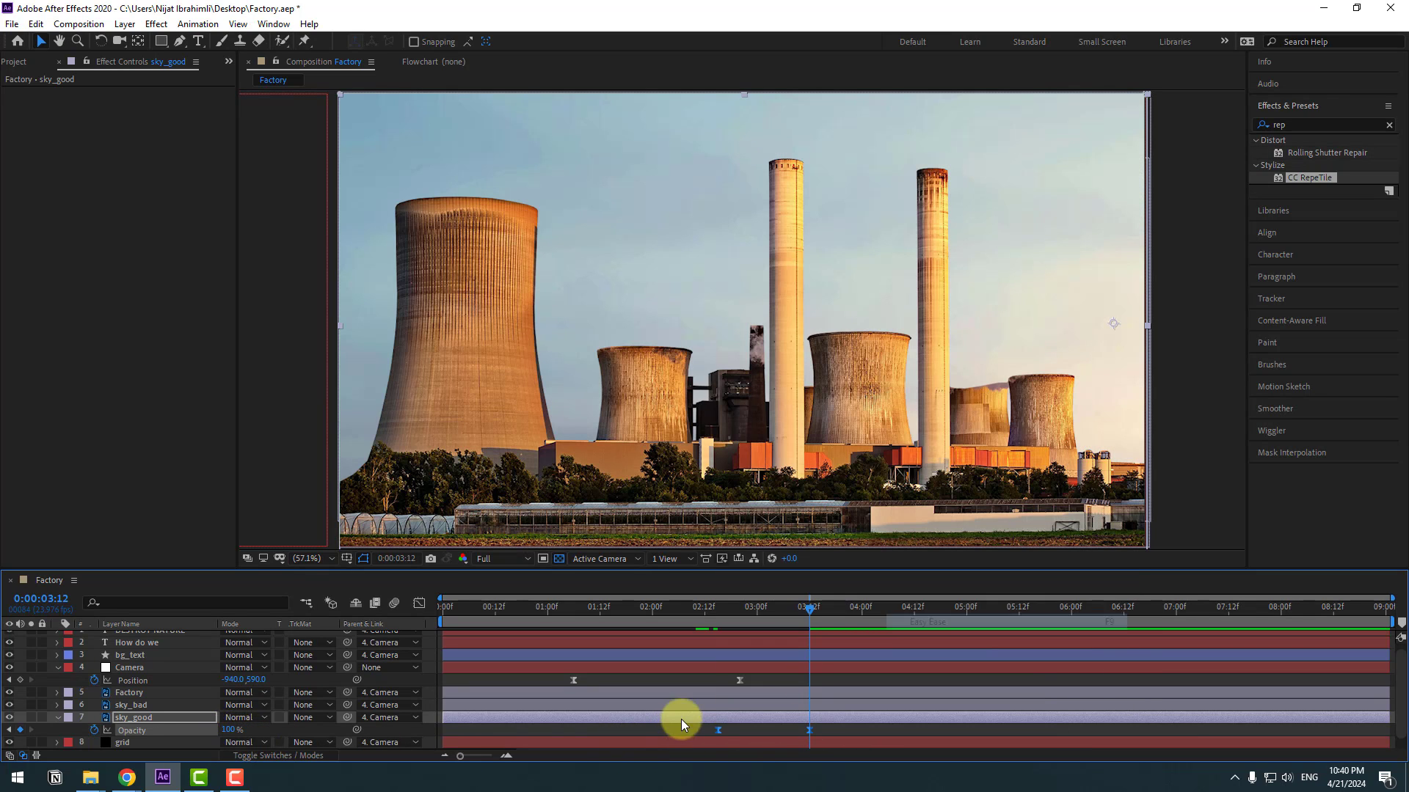
drag(714, 731, 659, 738)
Step: Preview the camera slide and the sky_good fade-in from 0:00:01:00
drag(575, 608, 452, 618)
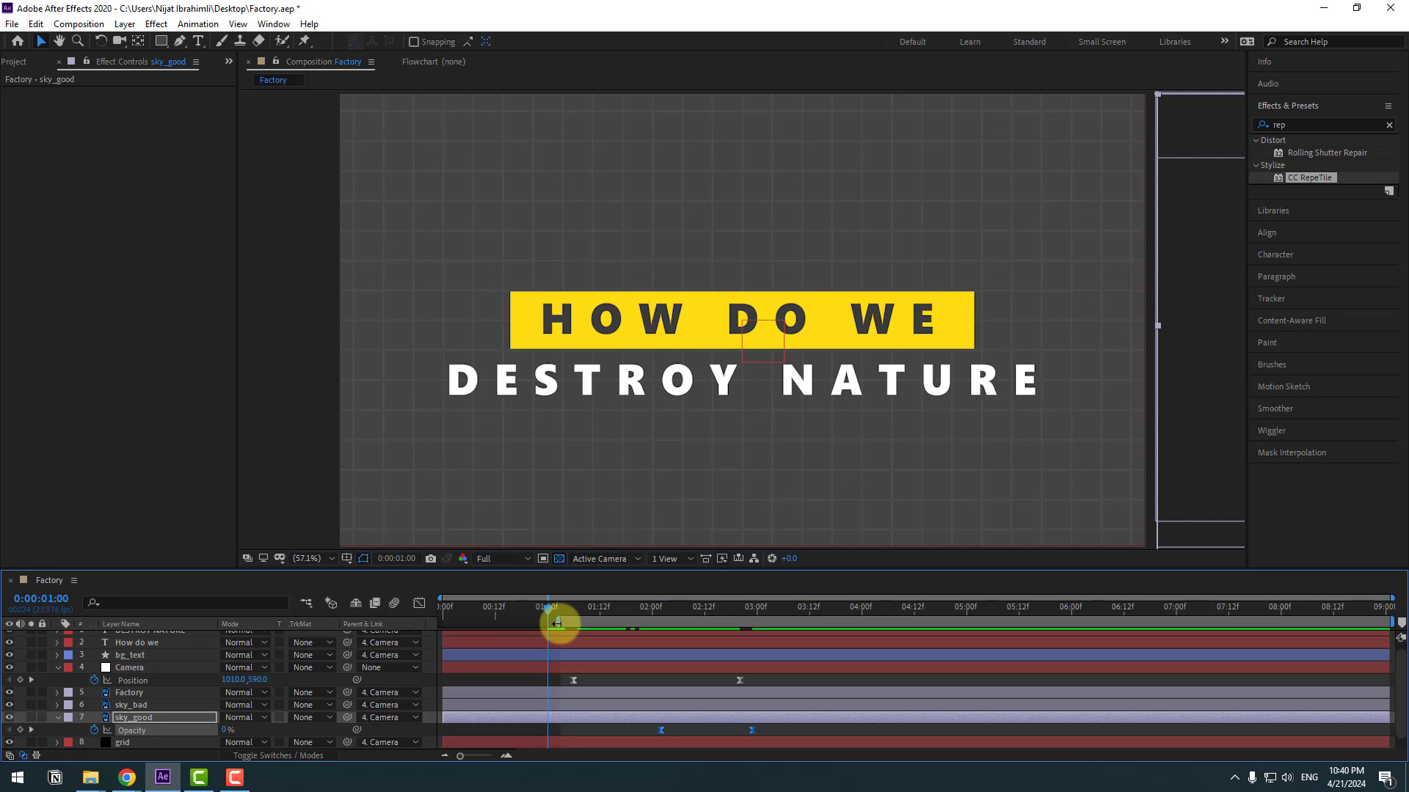
key(space)
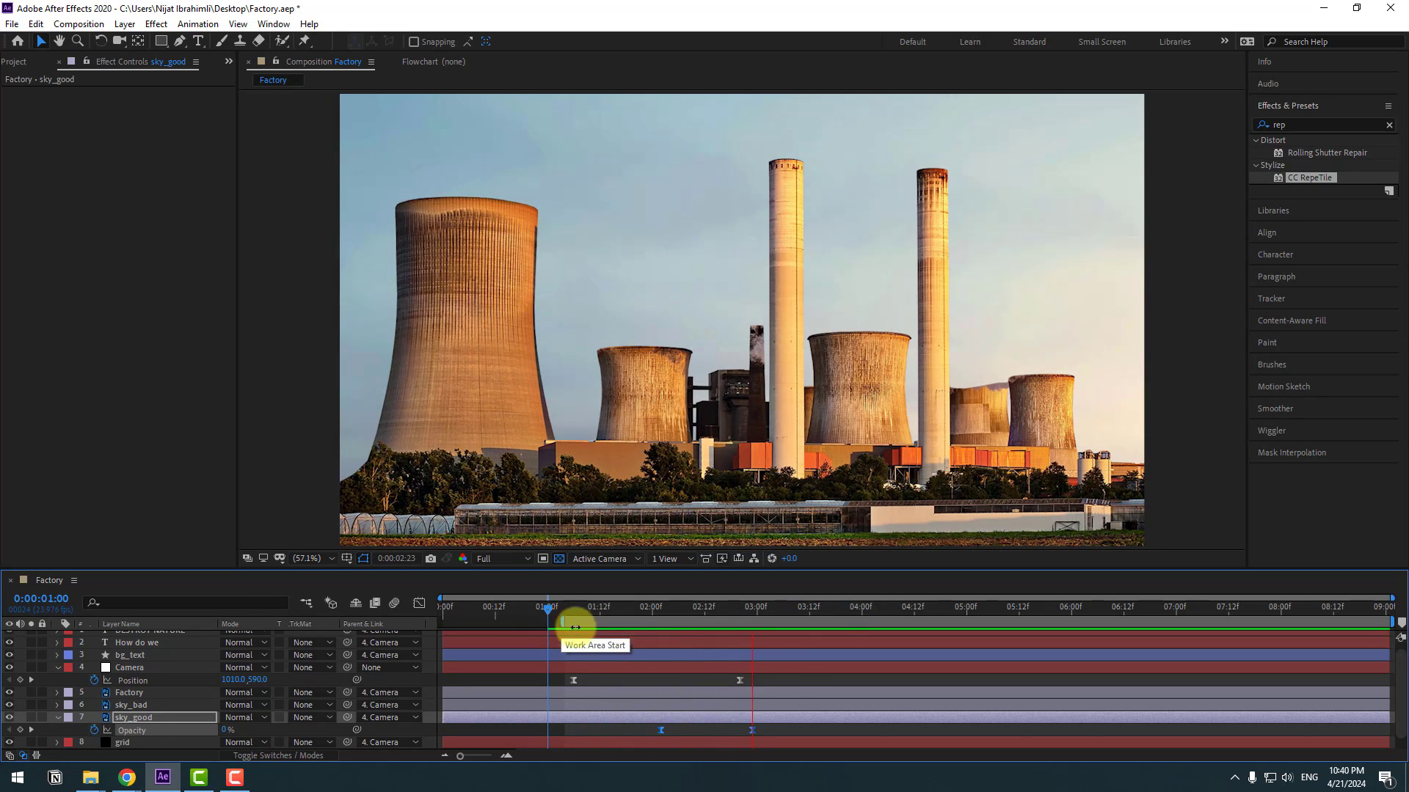
key(space)
Step: Create a black 1920 x 1080 px solid named fire_factory above the DESTROY NATURE layer, with the current time at 0:00:02:21
click(722, 609)
drag(729, 609, 751, 610)
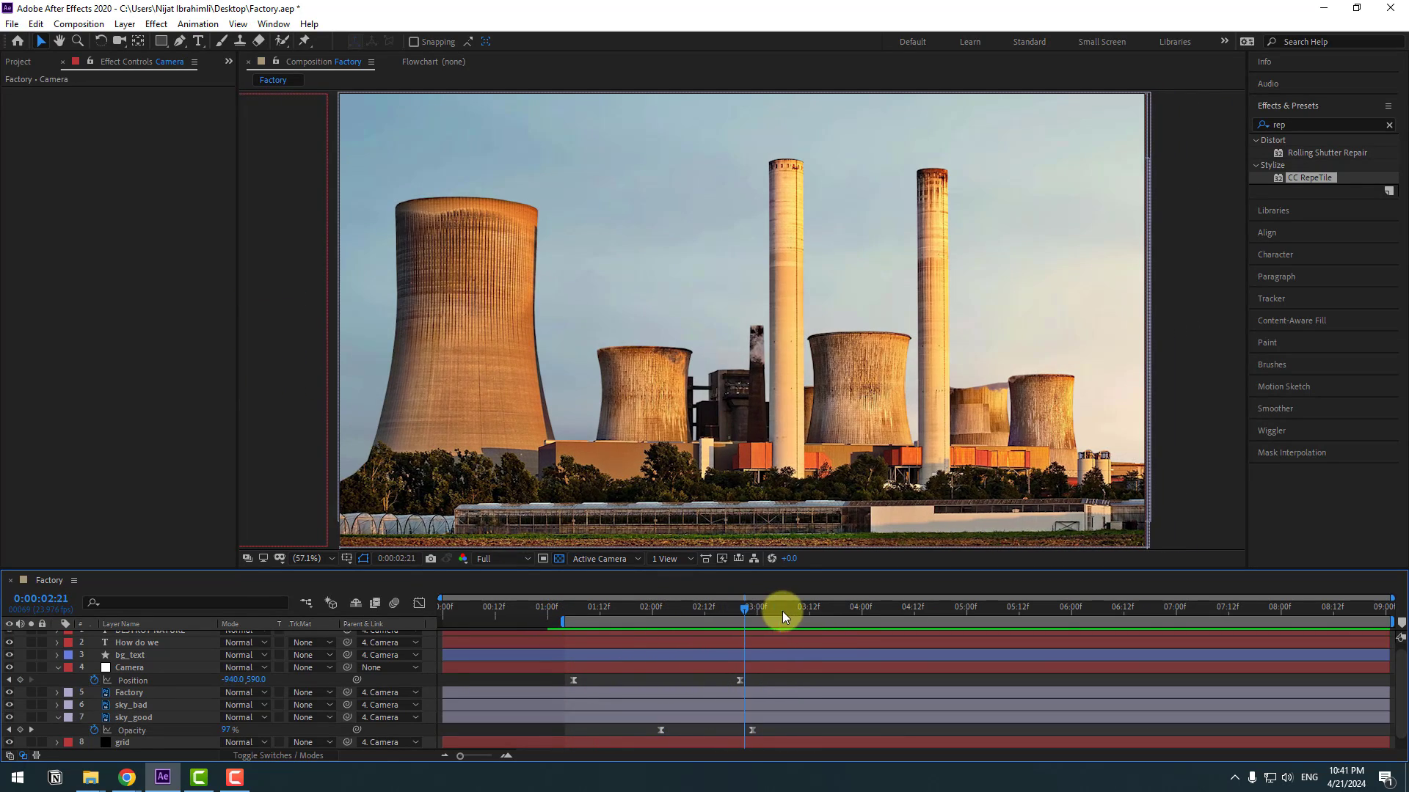
click(224, 633)
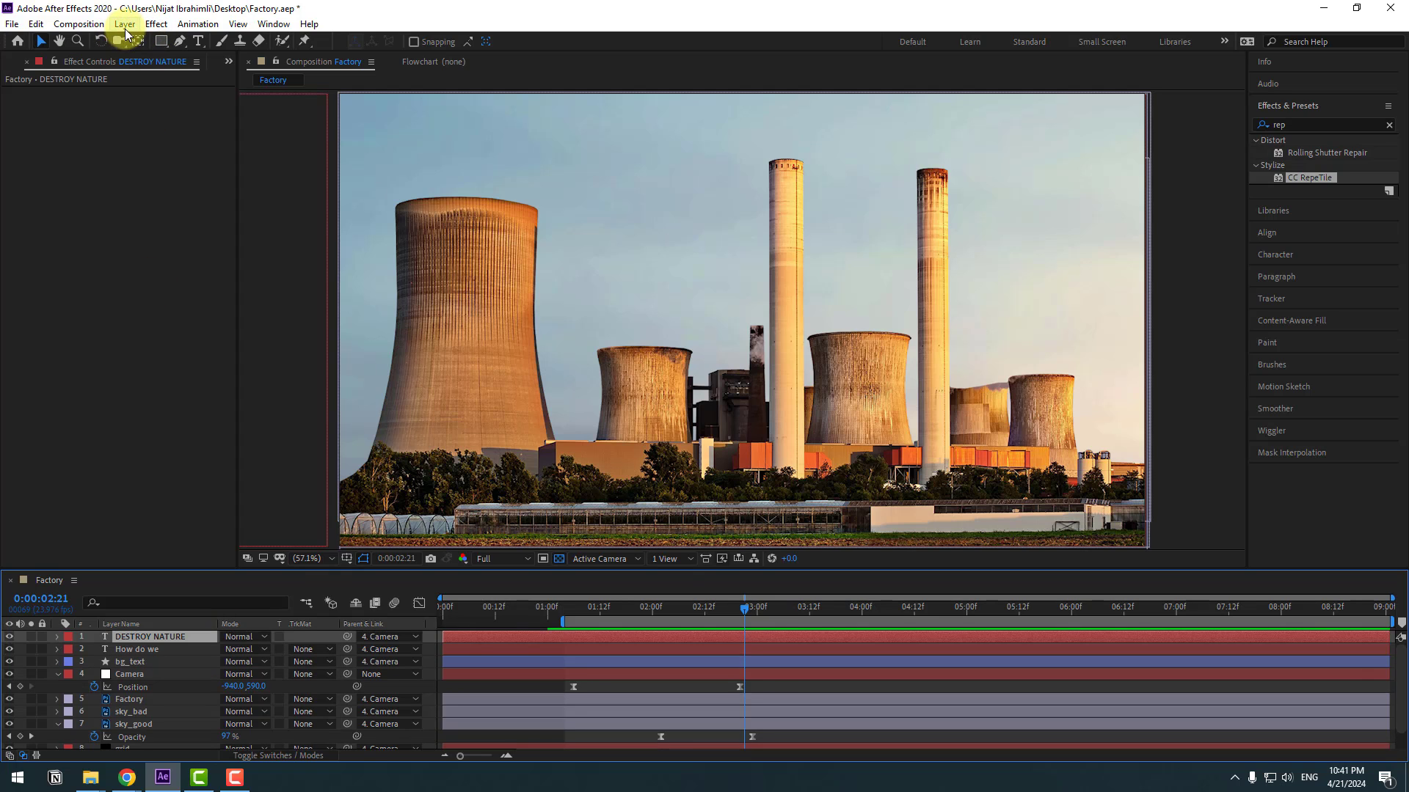
click(125, 25)
mouse_move(131, 42)
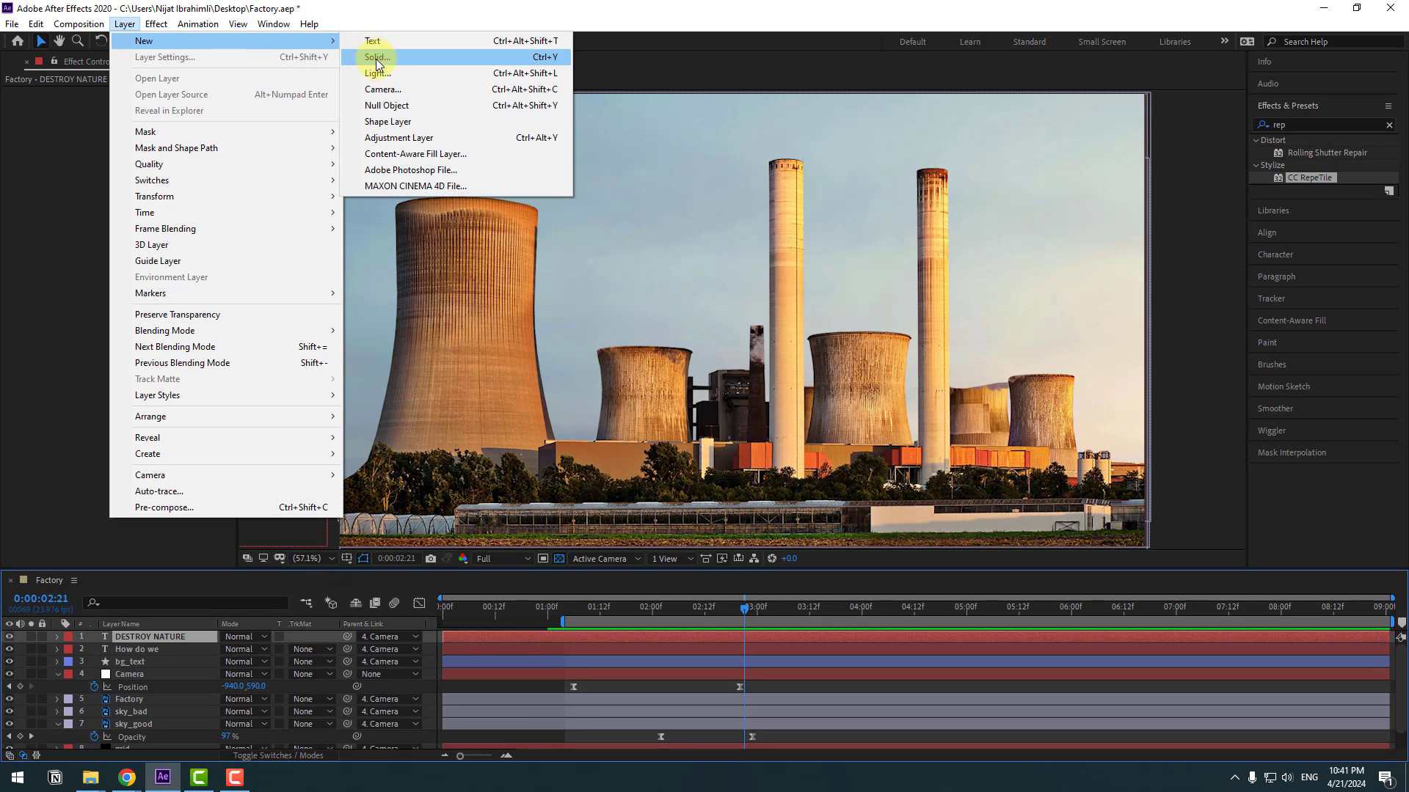
click(400, 58)
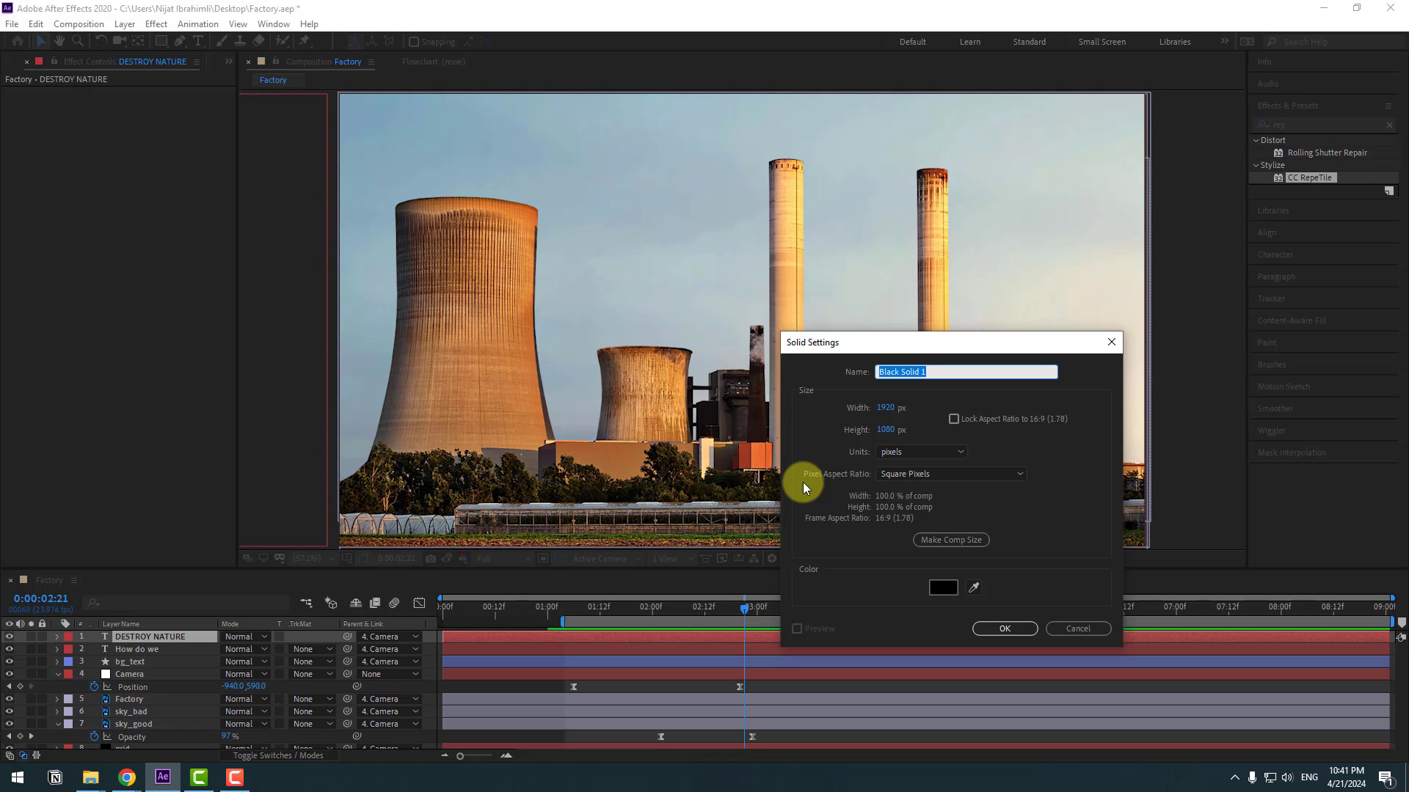
text(fire)
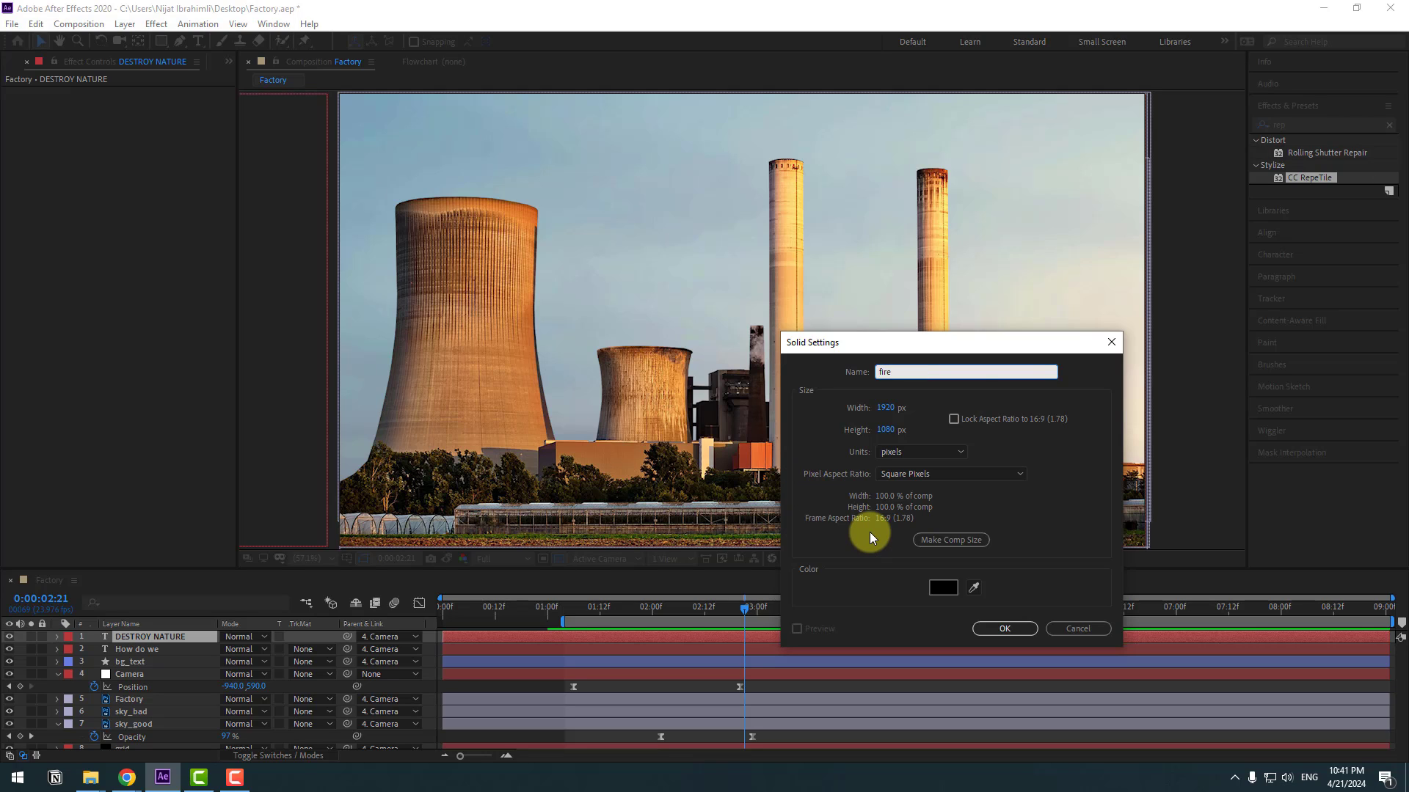
text(_factory)
click(987, 629)
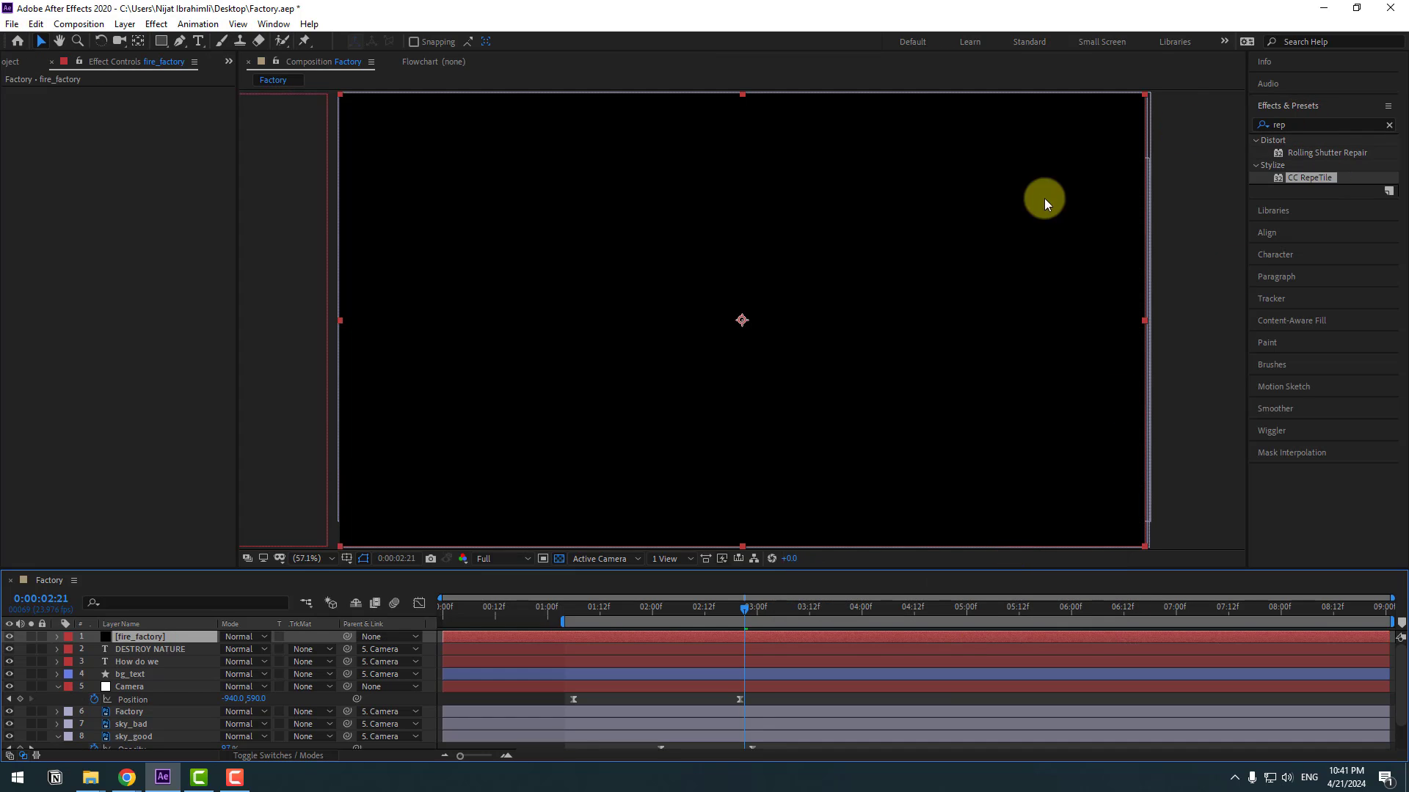
Step: Apply the Video Copilot Saber effect to the fire_factory solid and choose its Fire preset
click(156, 24)
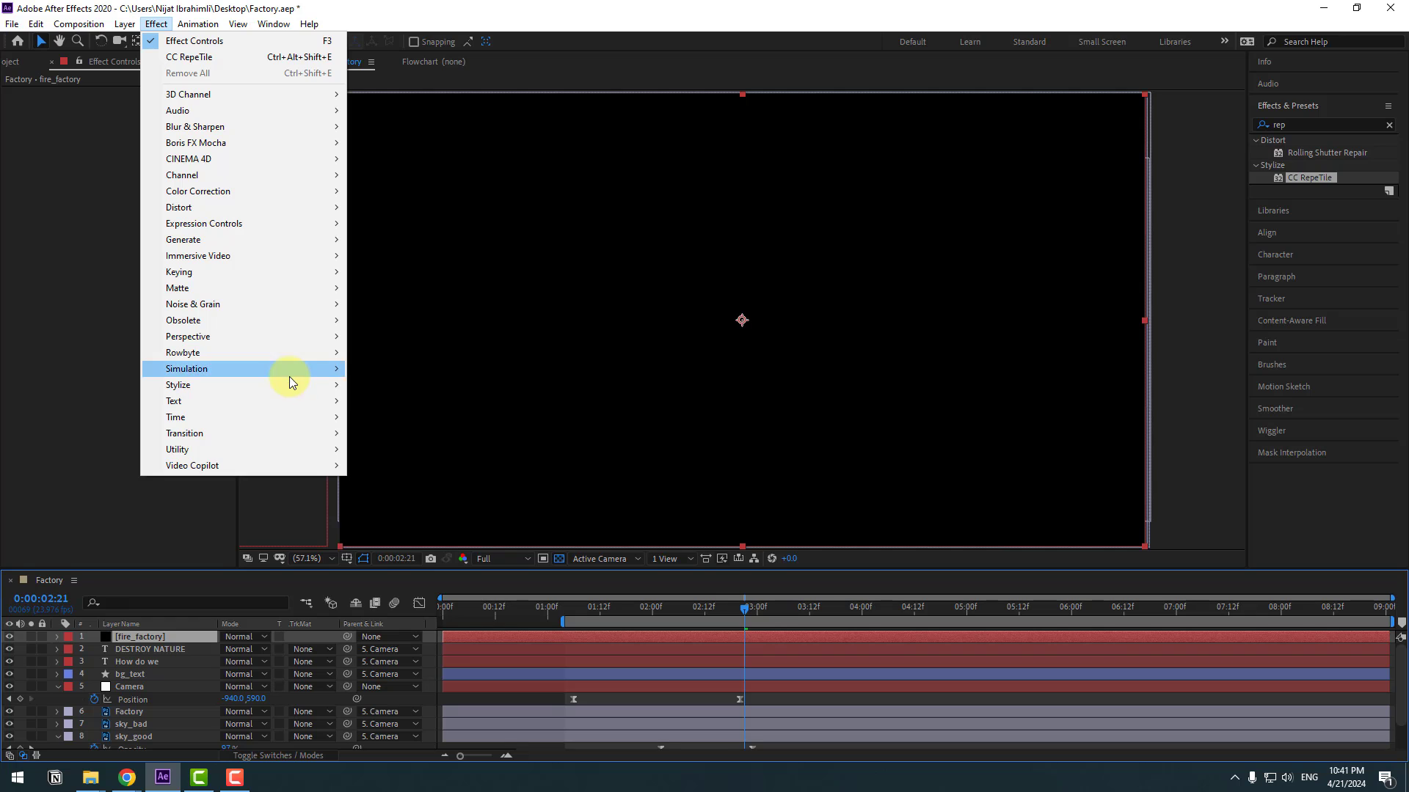
mouse_move(197, 467)
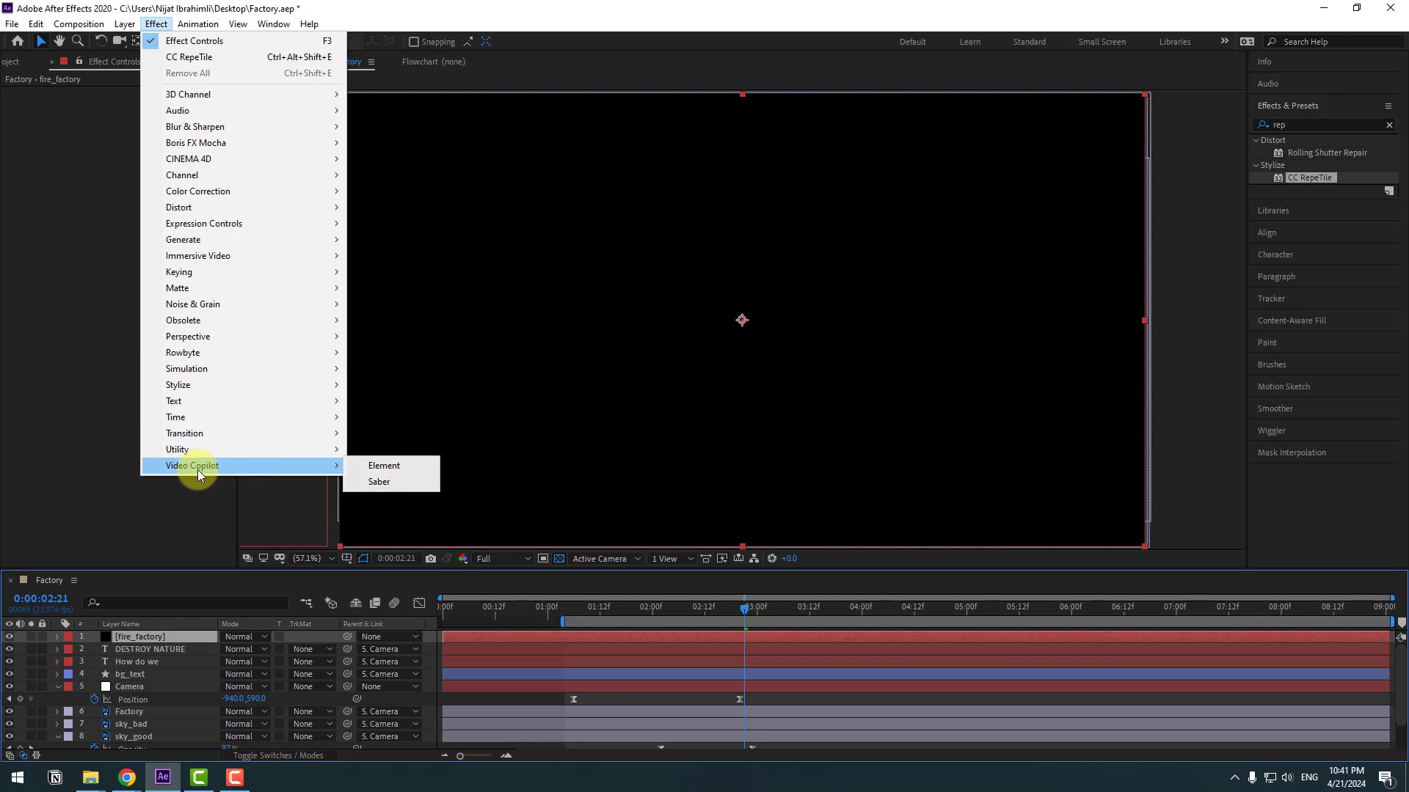
click(376, 482)
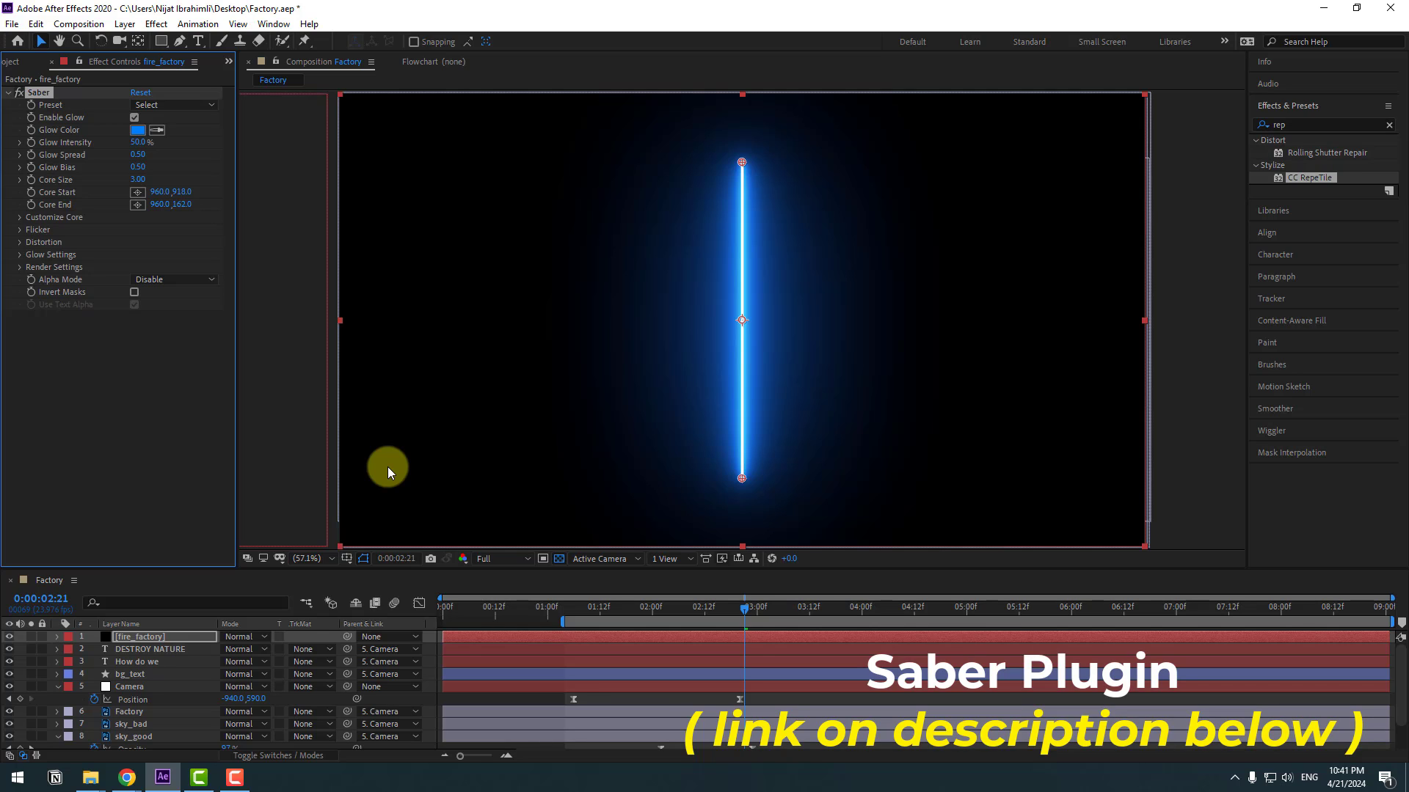
click(156, 106)
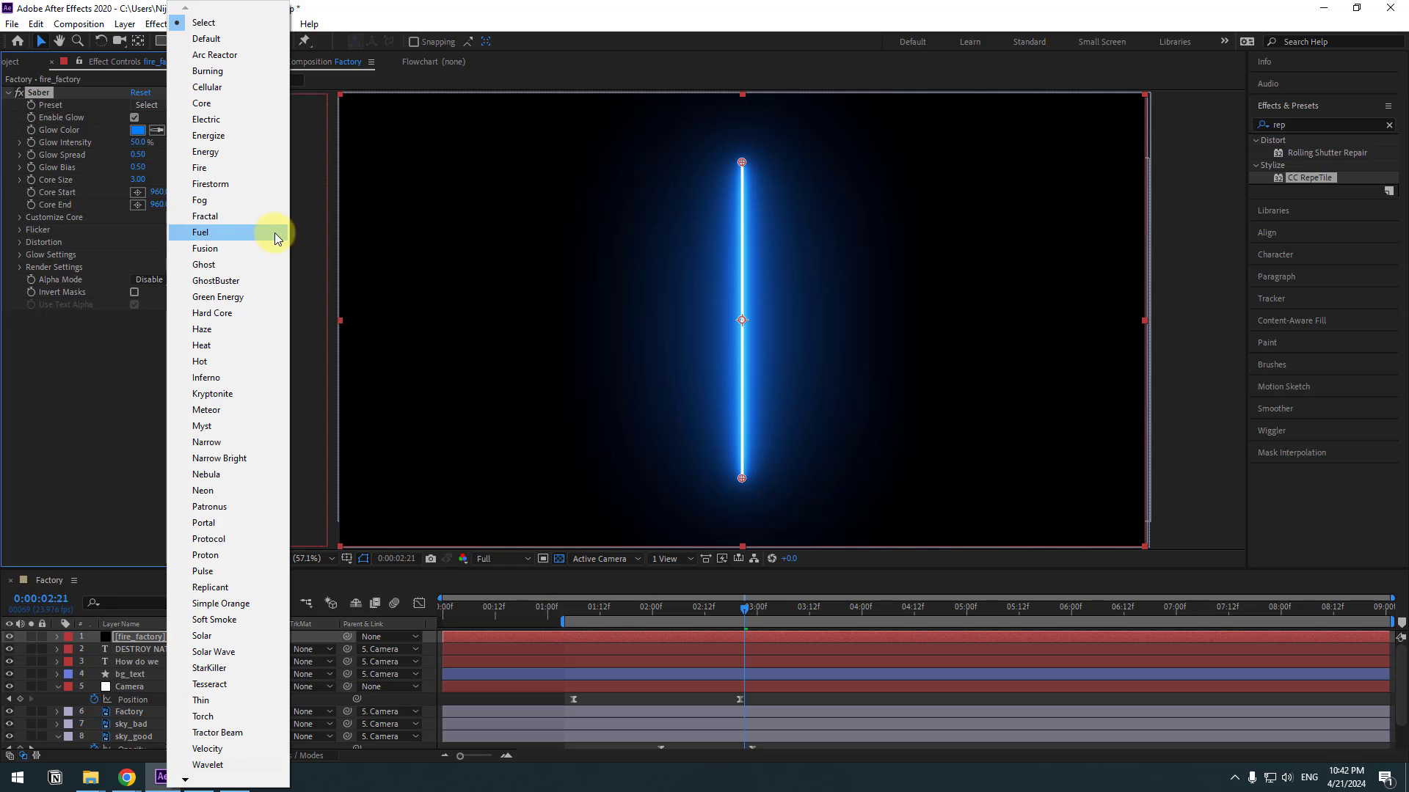
click(212, 172)
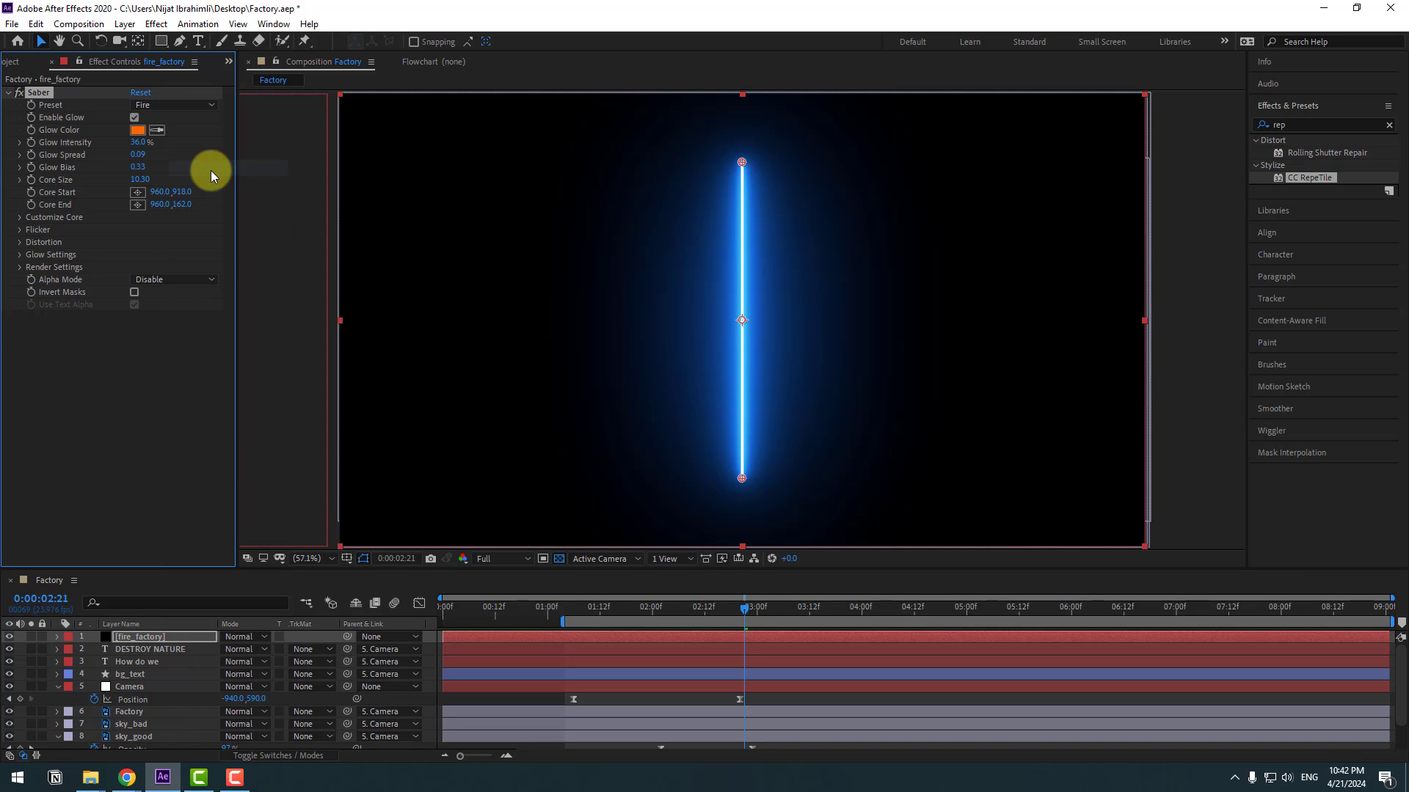
Step: Set Saber's Composite Settings to Transparent and its Core Type to Layer Masks
click(20, 270)
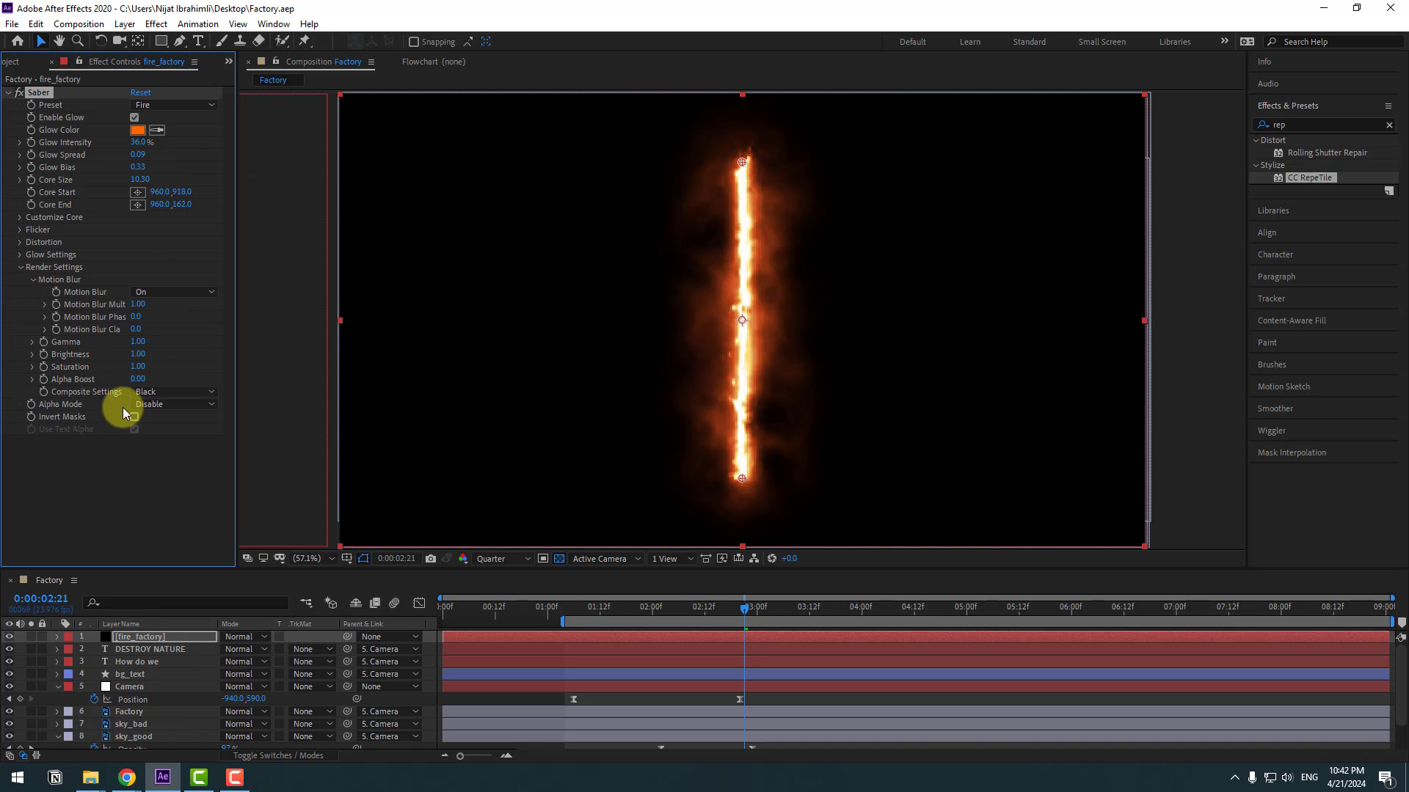
click(160, 393)
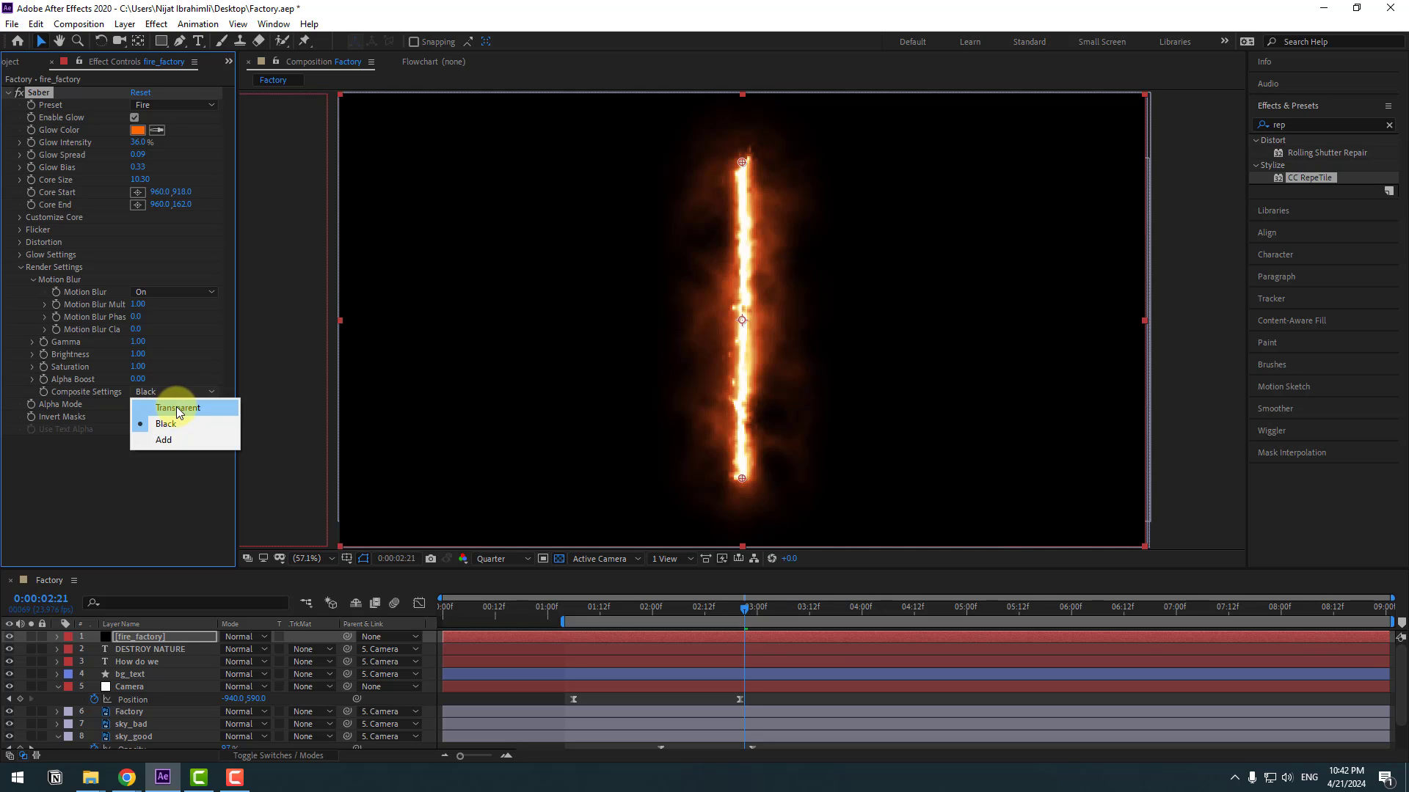
click(177, 410)
click(20, 219)
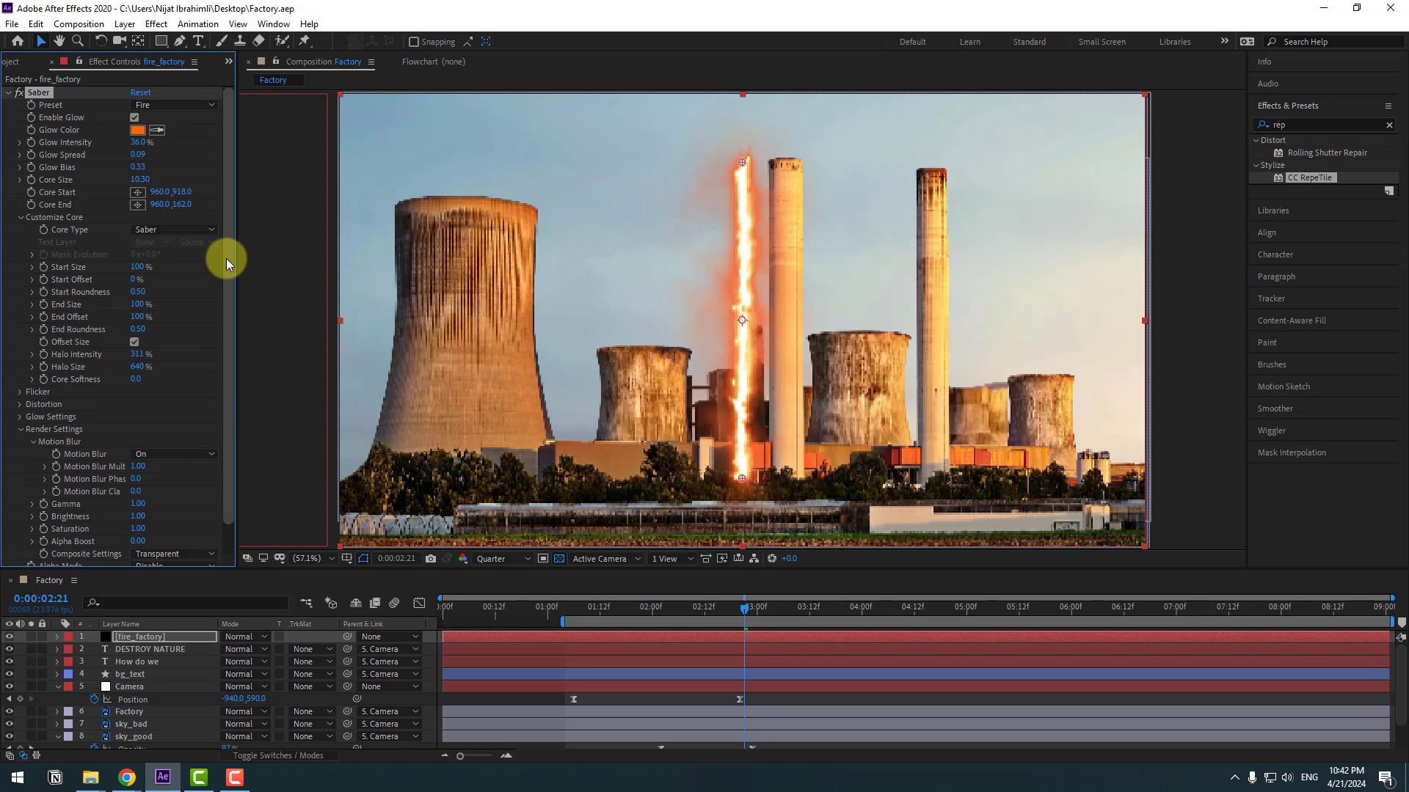
click(154, 230)
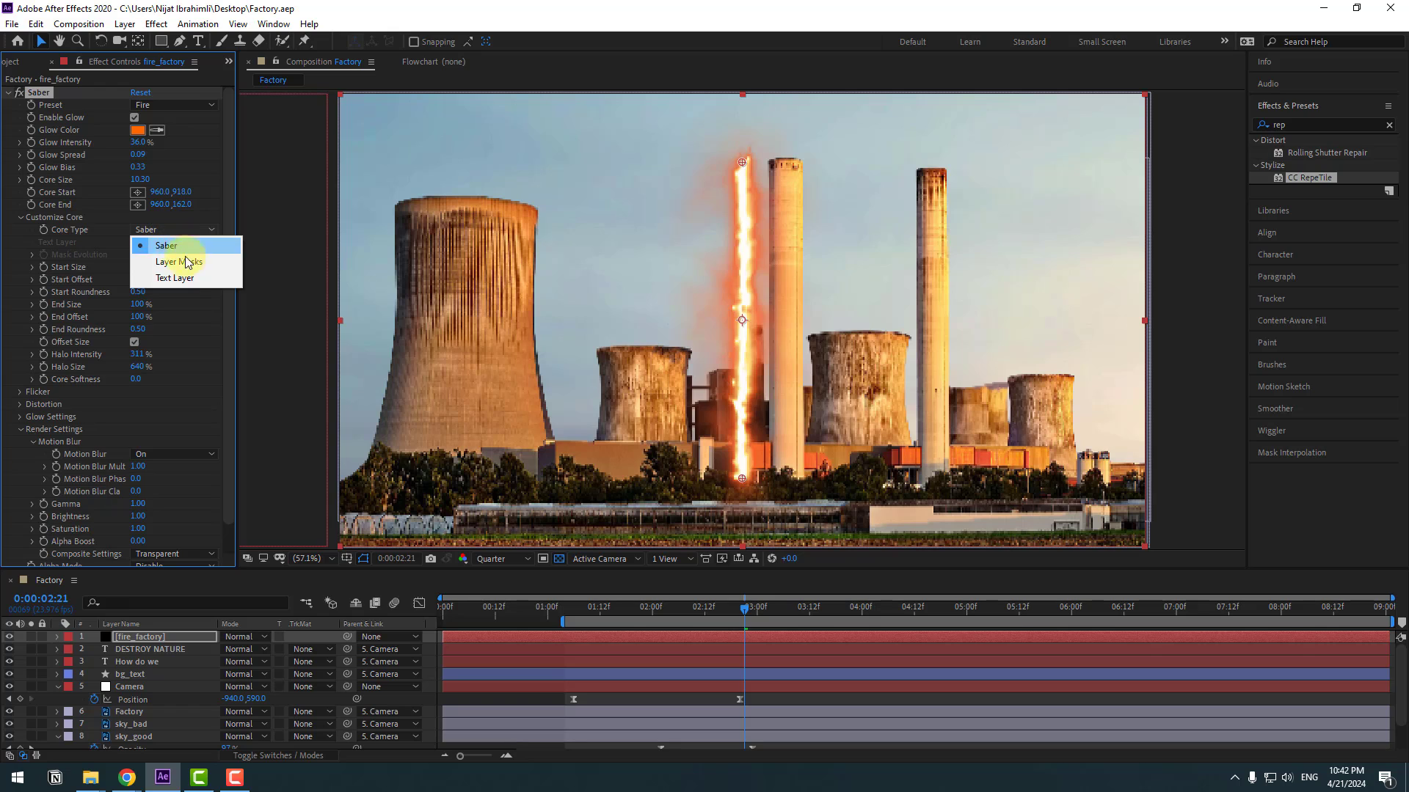
click(179, 262)
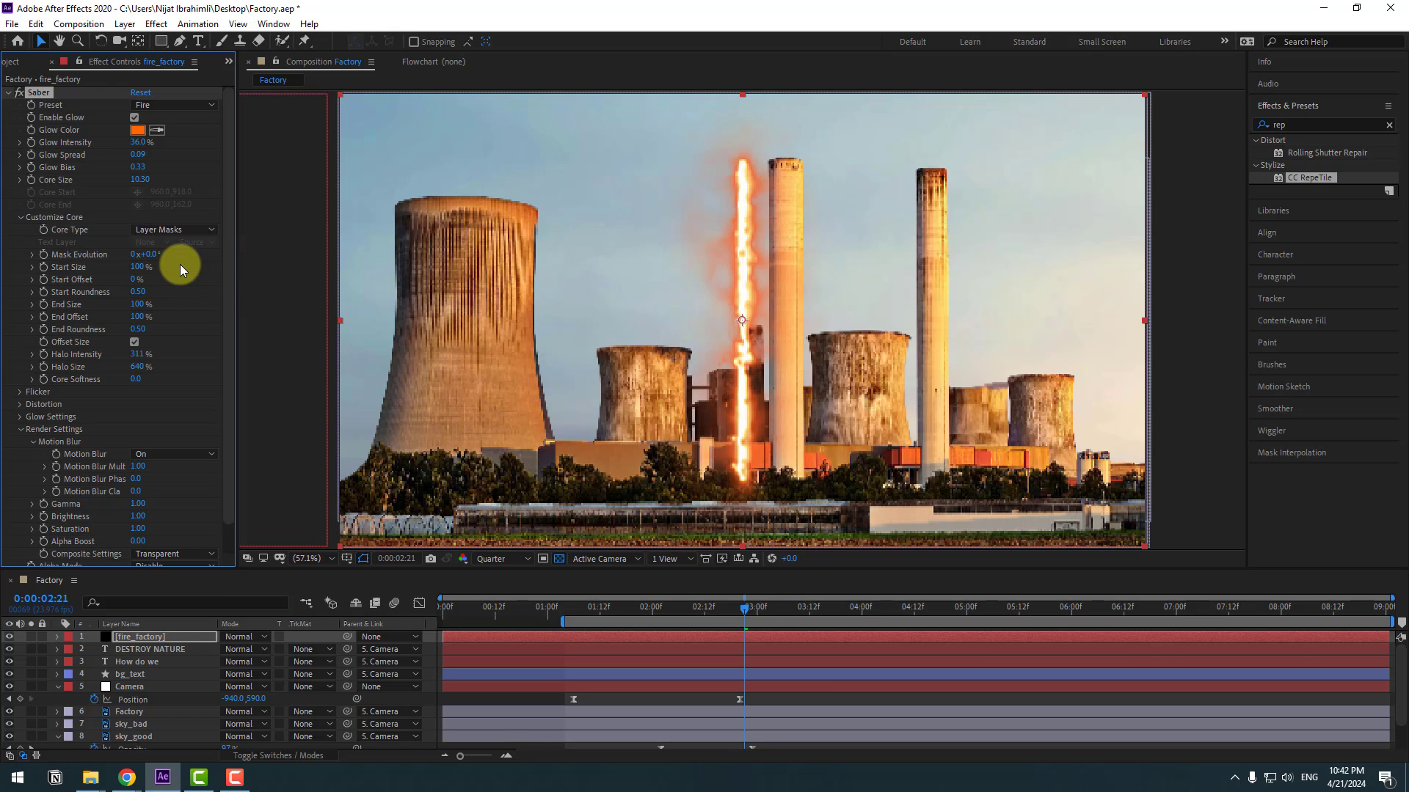
Step: Draw an open Pen tool mask on fire_factory that traces the factory skyline across the towers and chimneys from one frame edge to the other
click(121, 640)
click(180, 43)
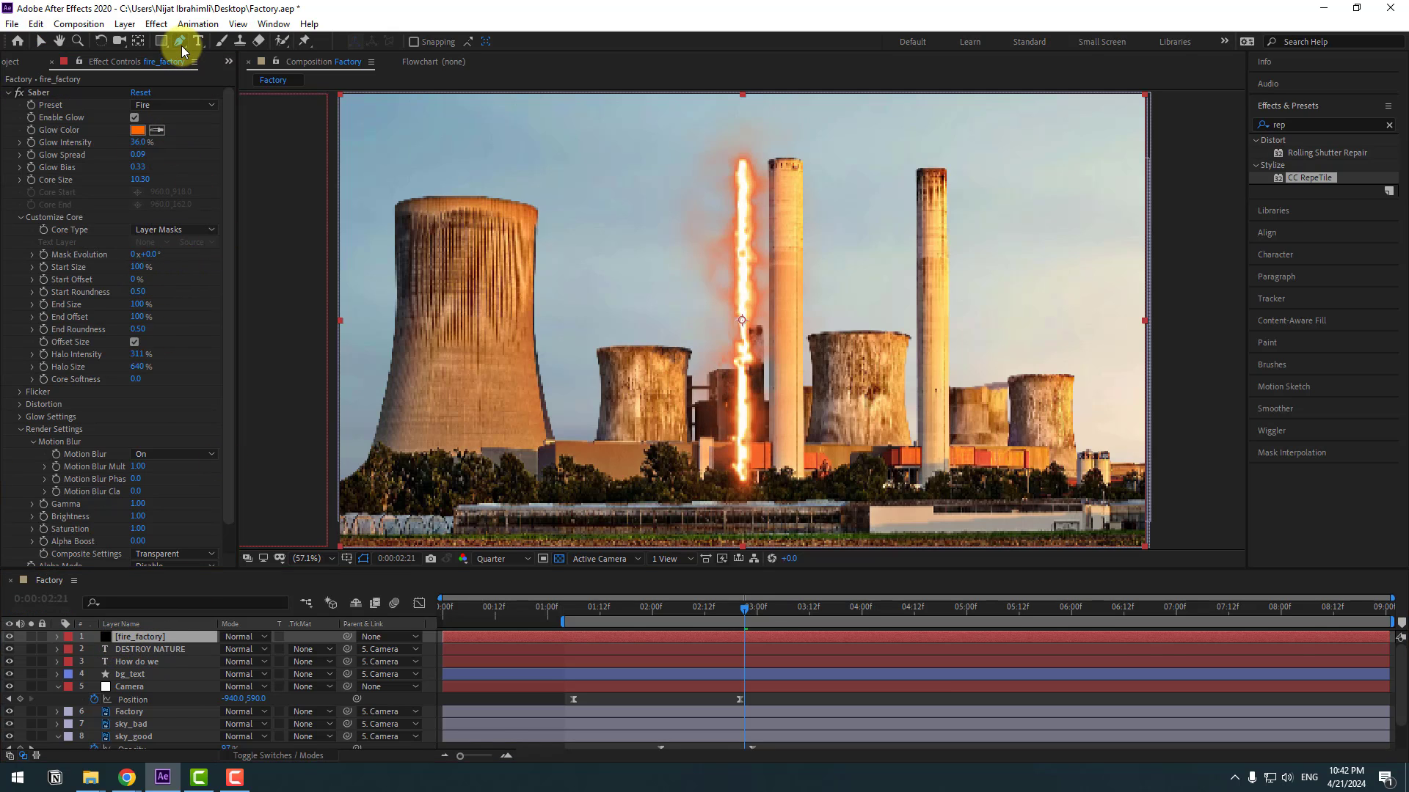
click(335, 490)
click(368, 461)
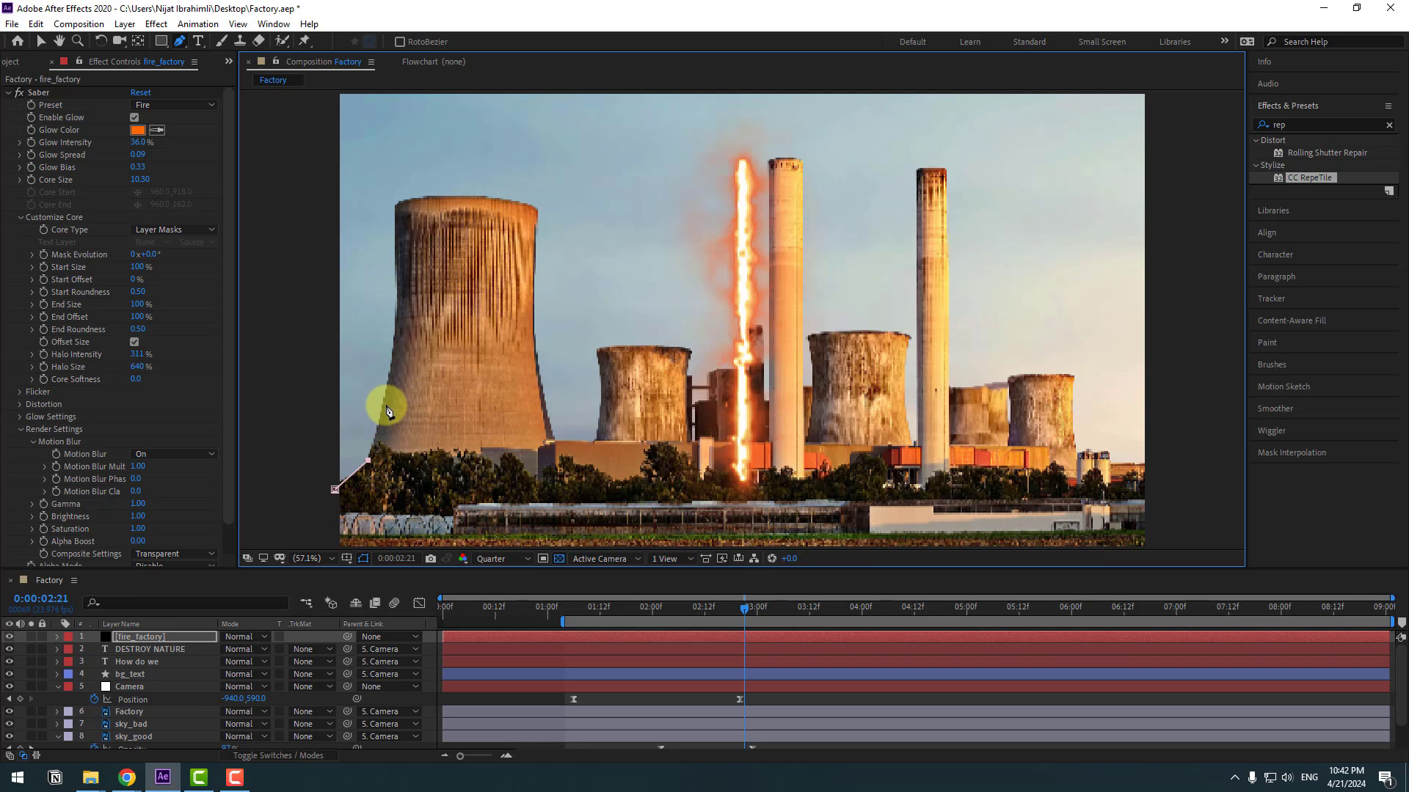
click(386, 402)
click(398, 305)
click(409, 197)
click(485, 197)
click(537, 209)
click(552, 441)
click(596, 443)
click(596, 349)
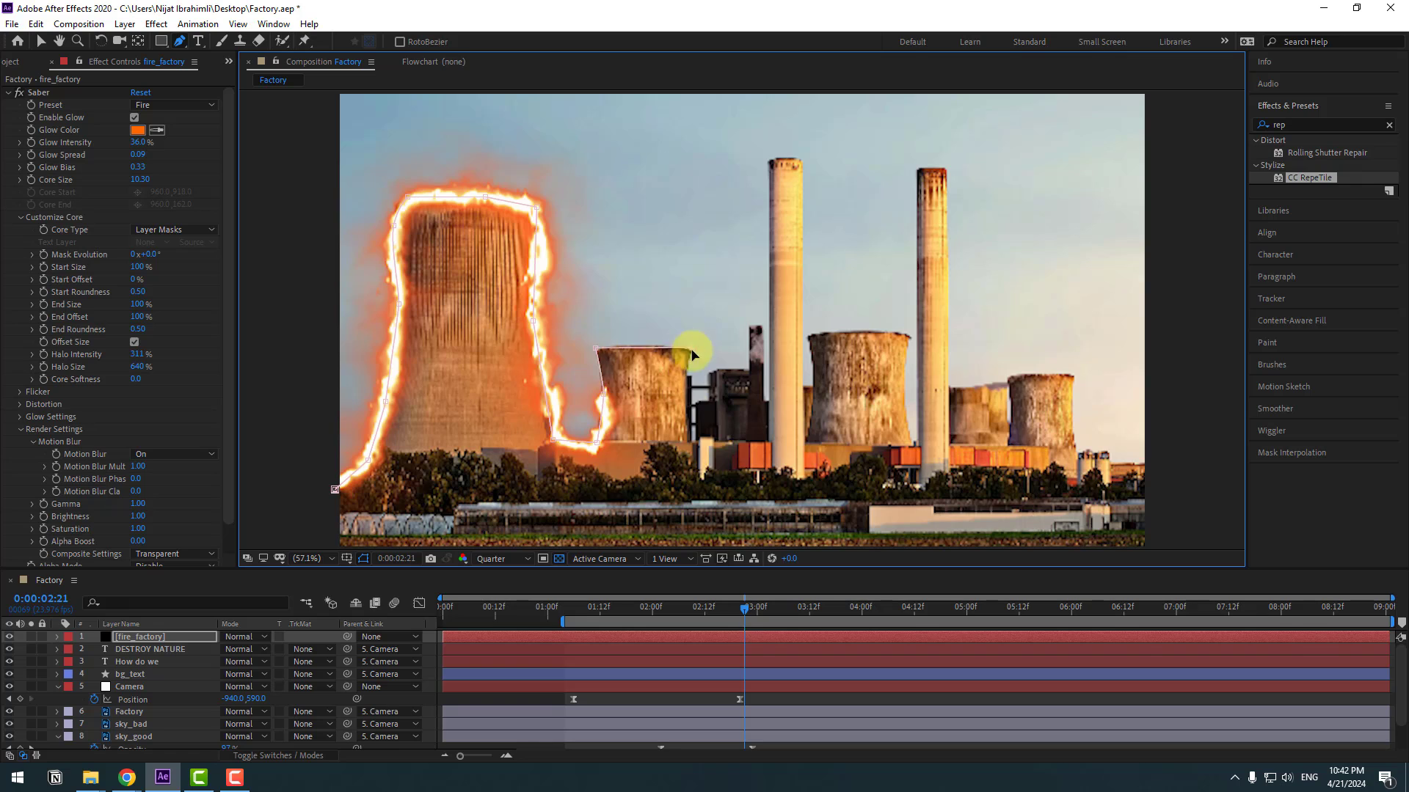
click(691, 346)
click(690, 401)
click(709, 400)
click(708, 370)
click(768, 157)
click(800, 157)
click(801, 437)
click(814, 383)
click(812, 338)
click(867, 332)
click(908, 338)
click(913, 167)
click(945, 169)
click(953, 384)
click(1008, 377)
click(1073, 376)
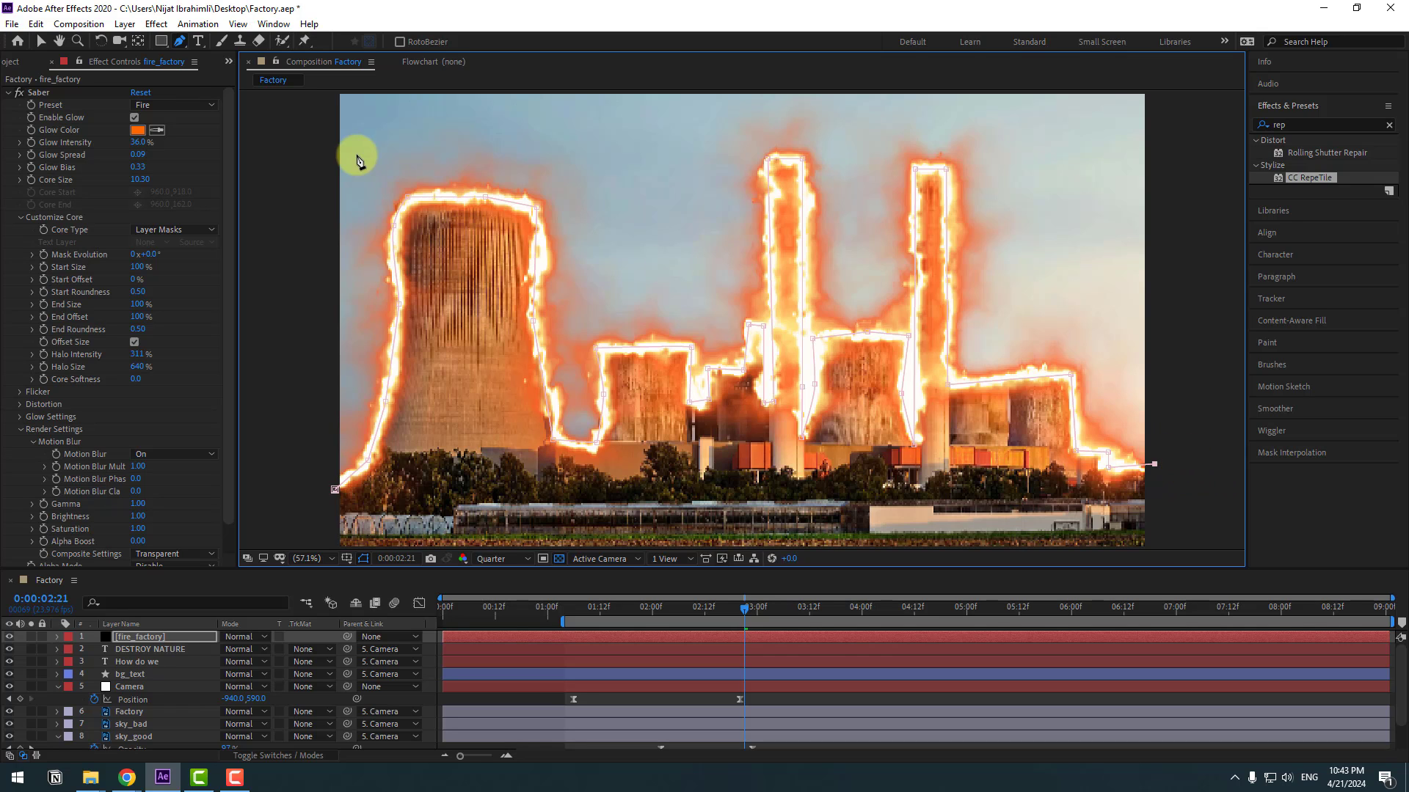
click(40, 44)
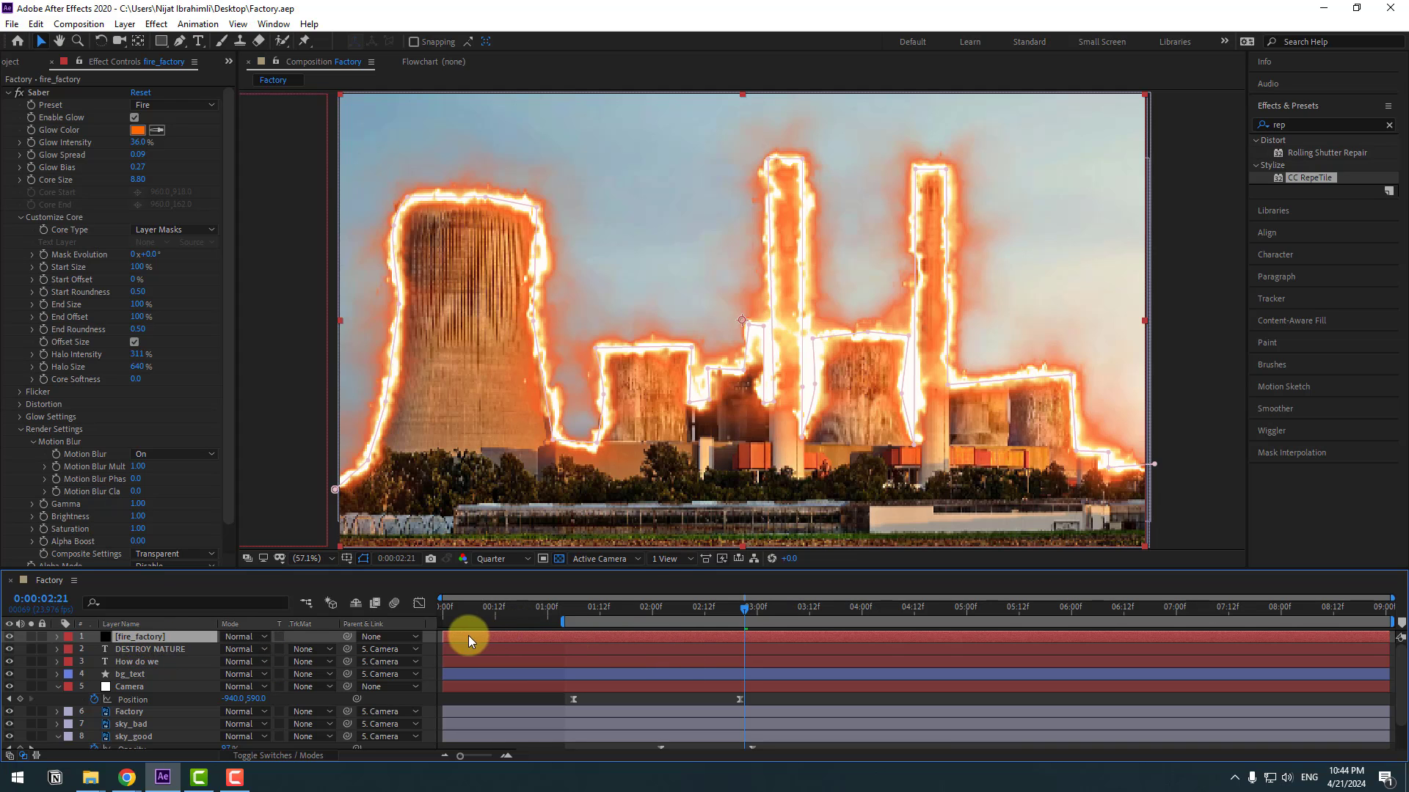
Step: Shift the fire_factory layer to start at 0:00:02:21 and add an Opacity keyframe of 0% there
drag(469, 637, 763, 641)
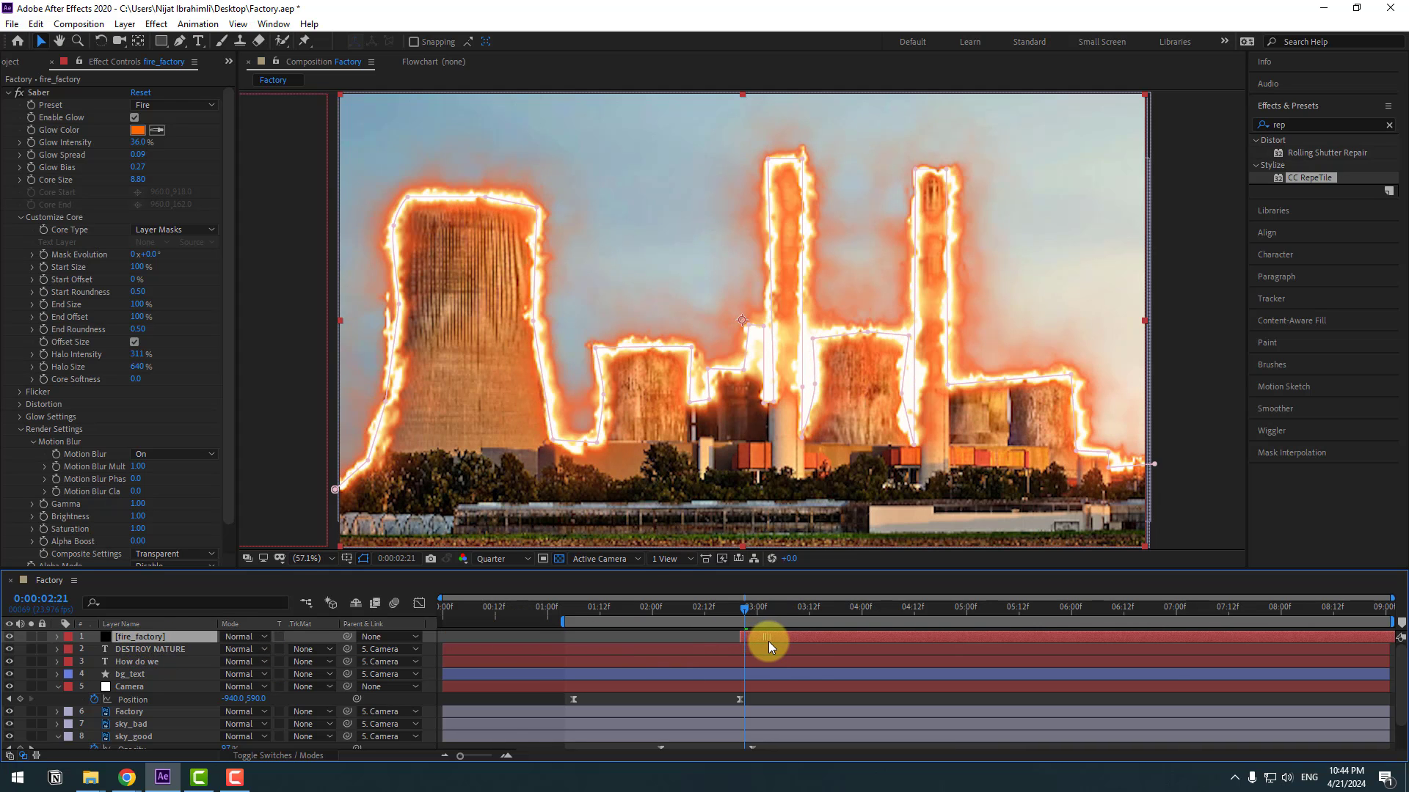
key(t)
click(222, 650)
text(0)
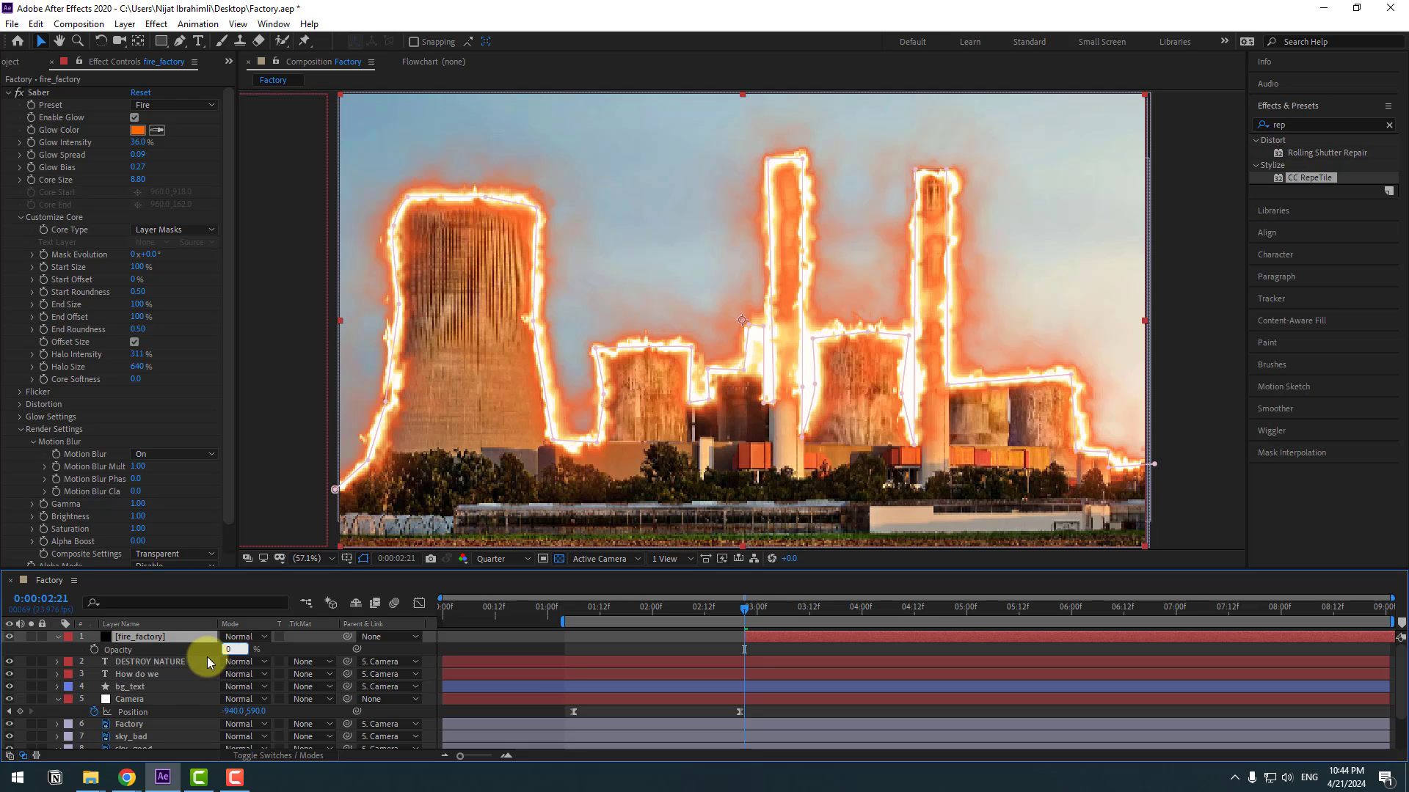
key(Return)
click(94, 649)
Step: Keyframe fire_factory's Opacity at 100% at 0:00:03:21 and apply Easy Ease to both Opacity keyframes
drag(759, 618, 849, 619)
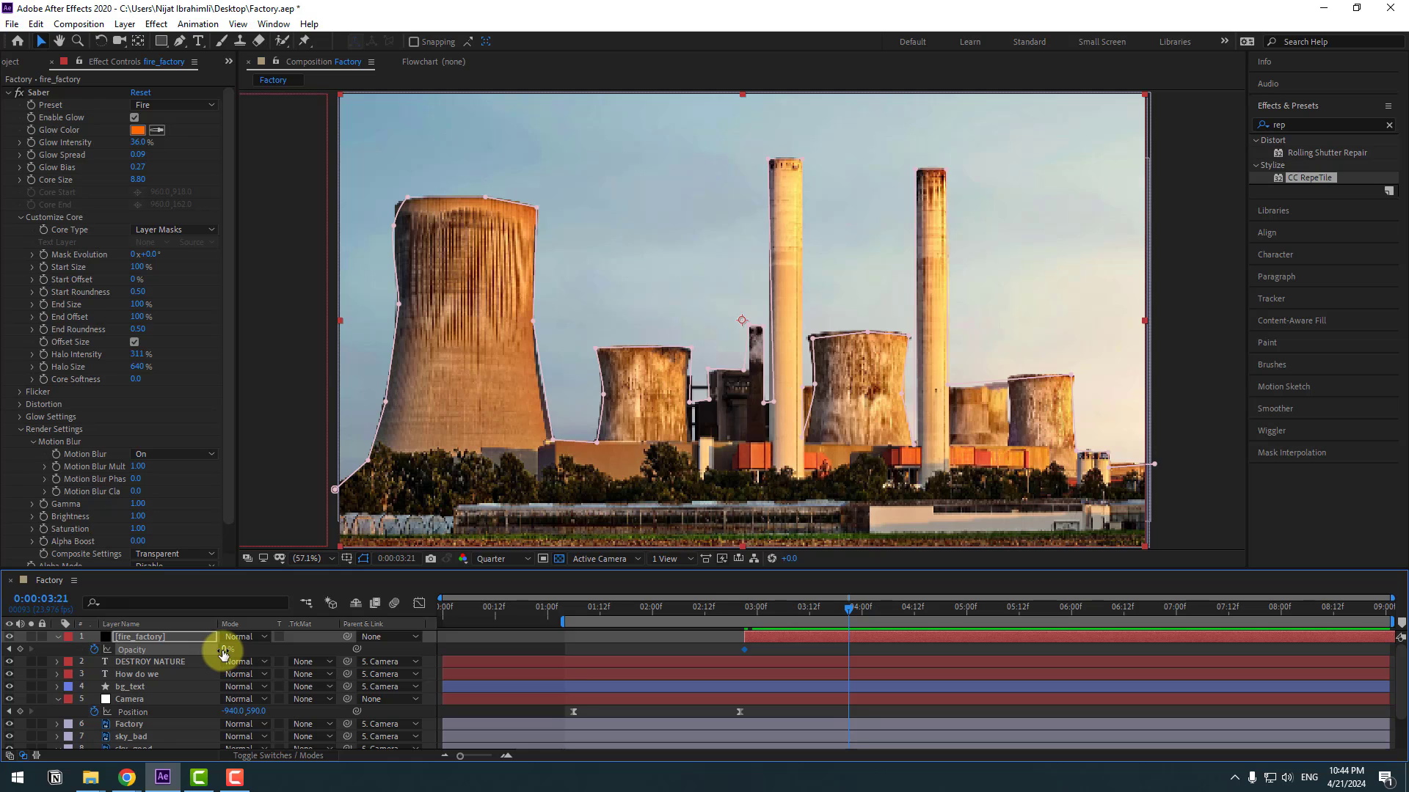
text(100)
key(Return)
drag(745, 619, 818, 607)
shift+click(745, 650)
right_click(745, 650)
mouse_move(756, 641)
click(946, 541)
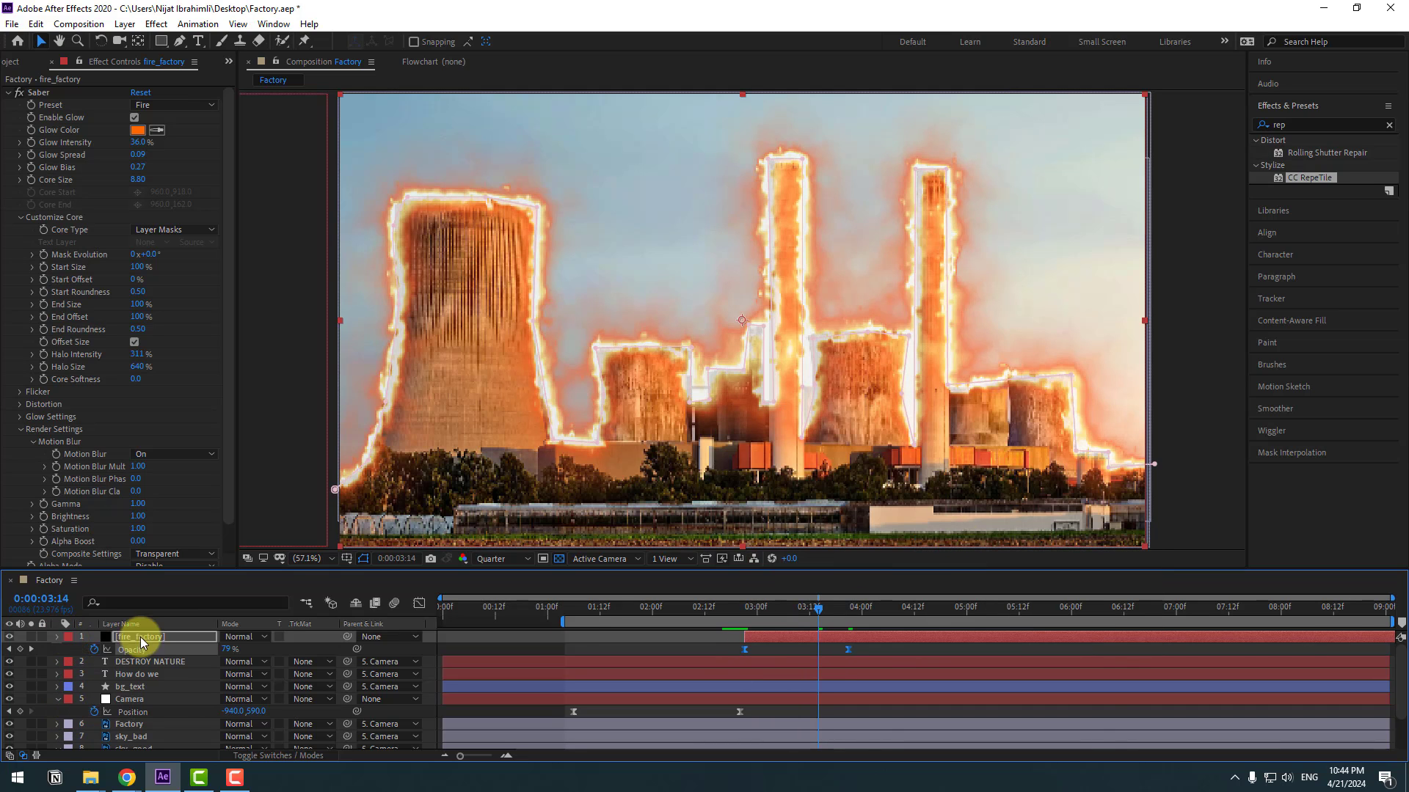
Step: Collapse fire_factory's properties and move the layer directly below Factory in the layer stack
key(u)
drag(141, 635, 161, 713)
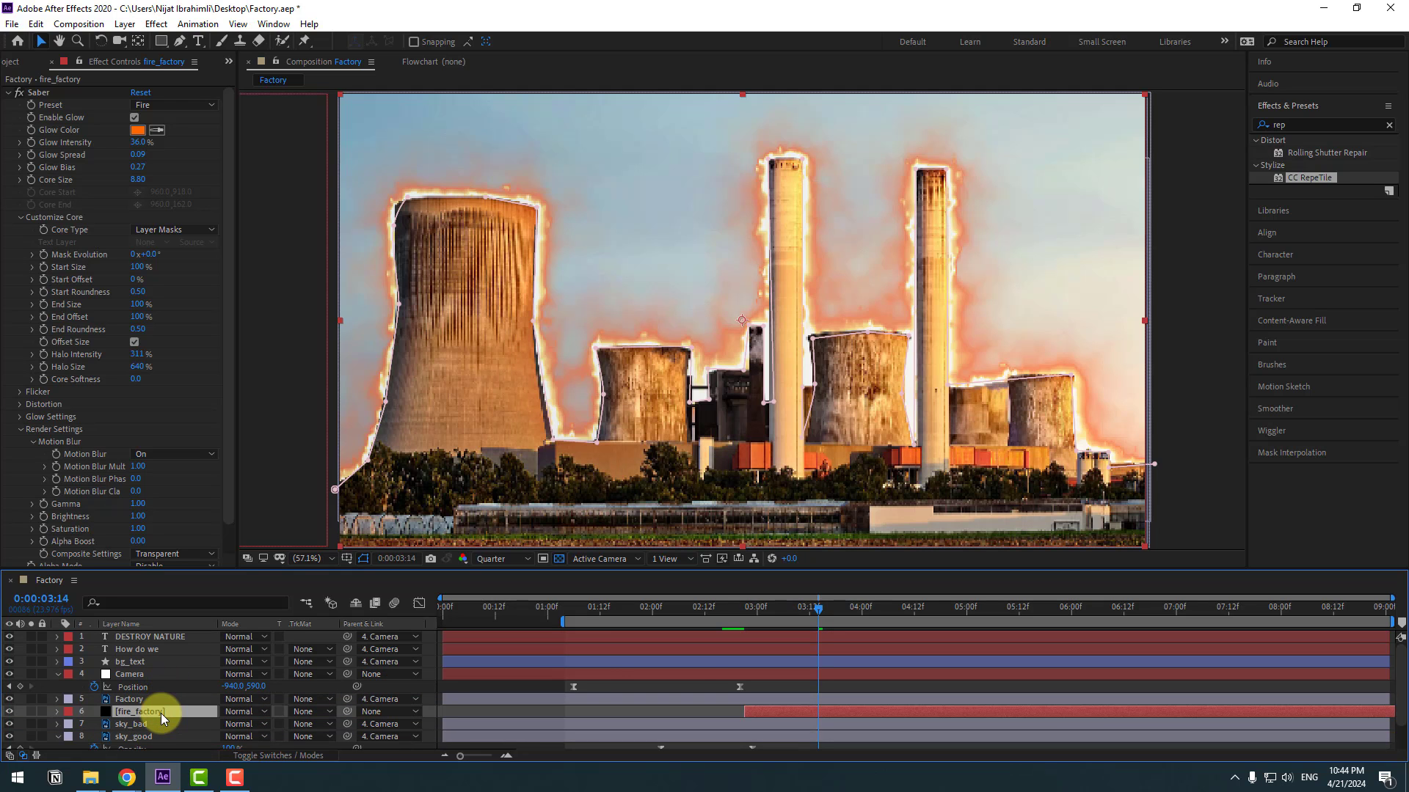
Step: Keyframe the sky_bad layer's Opacity from 0% at 0:00:02:21 to 100% at 0:00:04:01
mouse_move(728, 611)
mouse_down()
mouse_move(912, 609)
mouse_move(746, 620)
mouse_up()
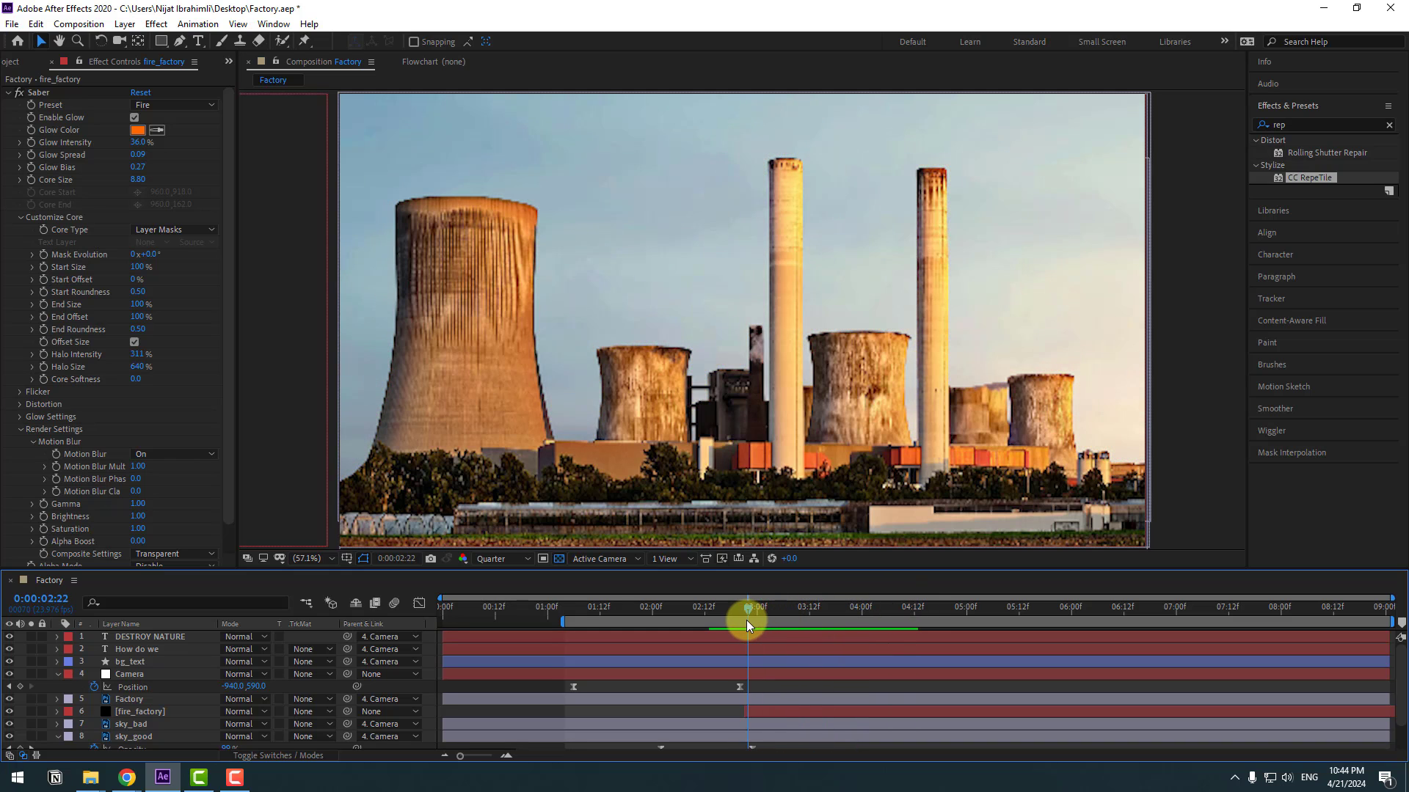
scroll(743, 647, down, 2)
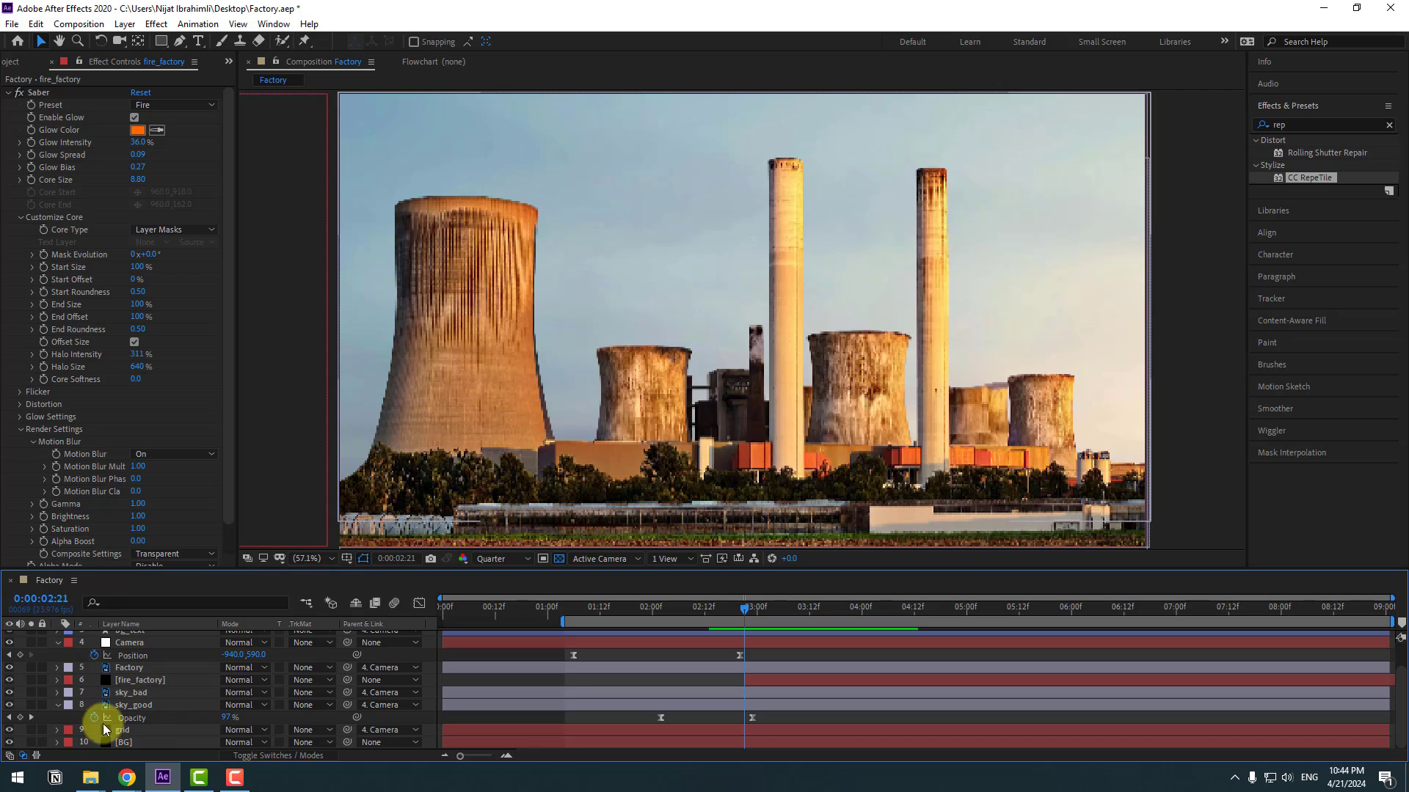
click(135, 693)
key(t)
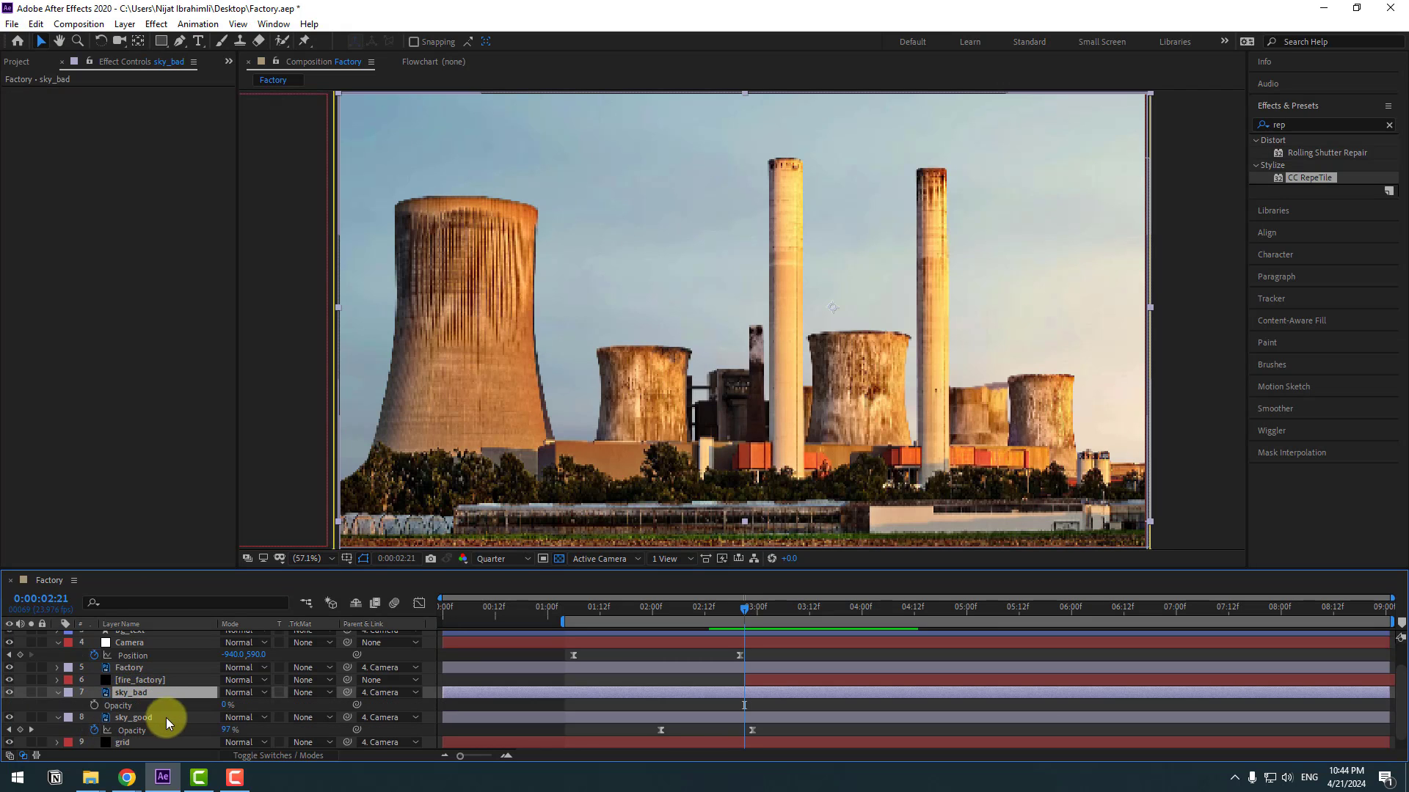
click(96, 706)
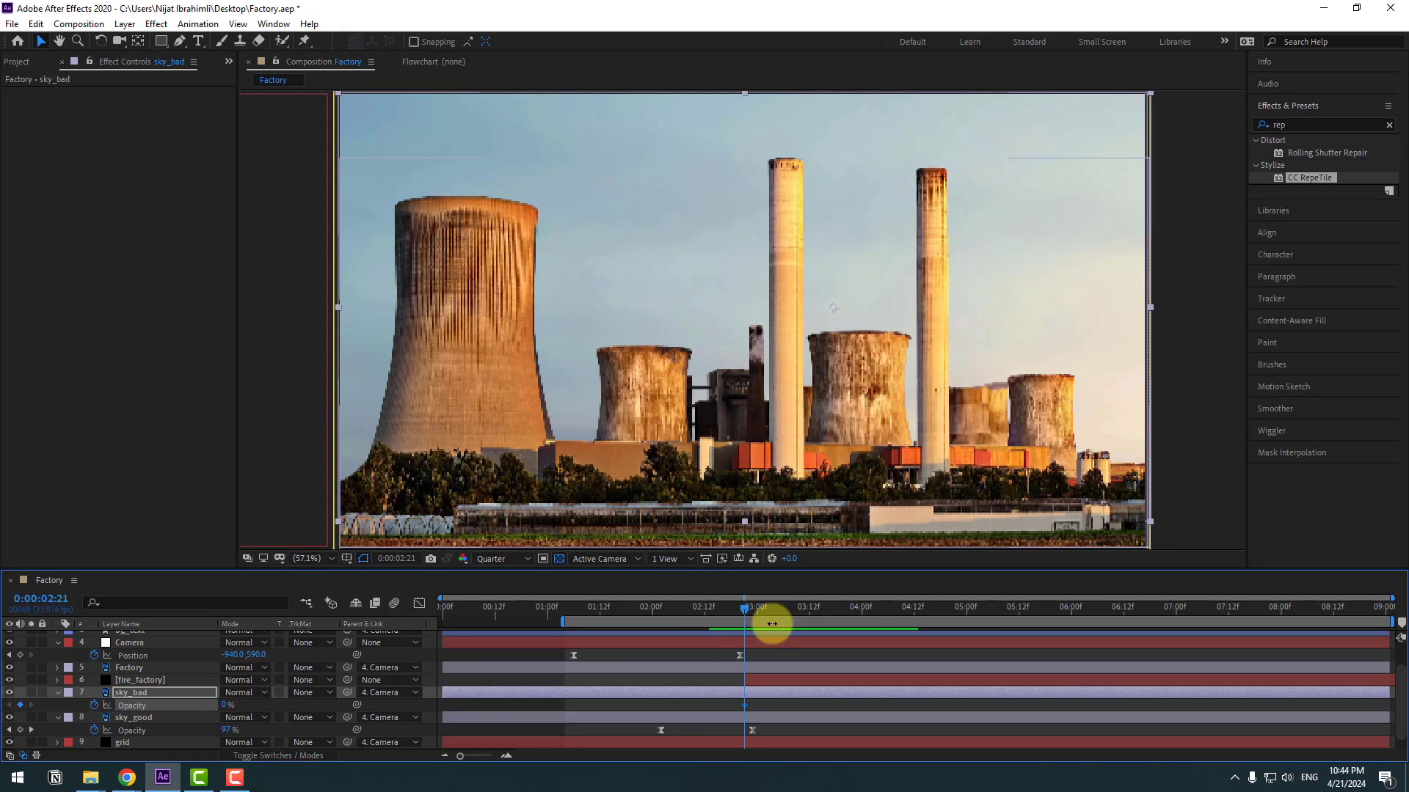
drag(780, 606, 866, 606)
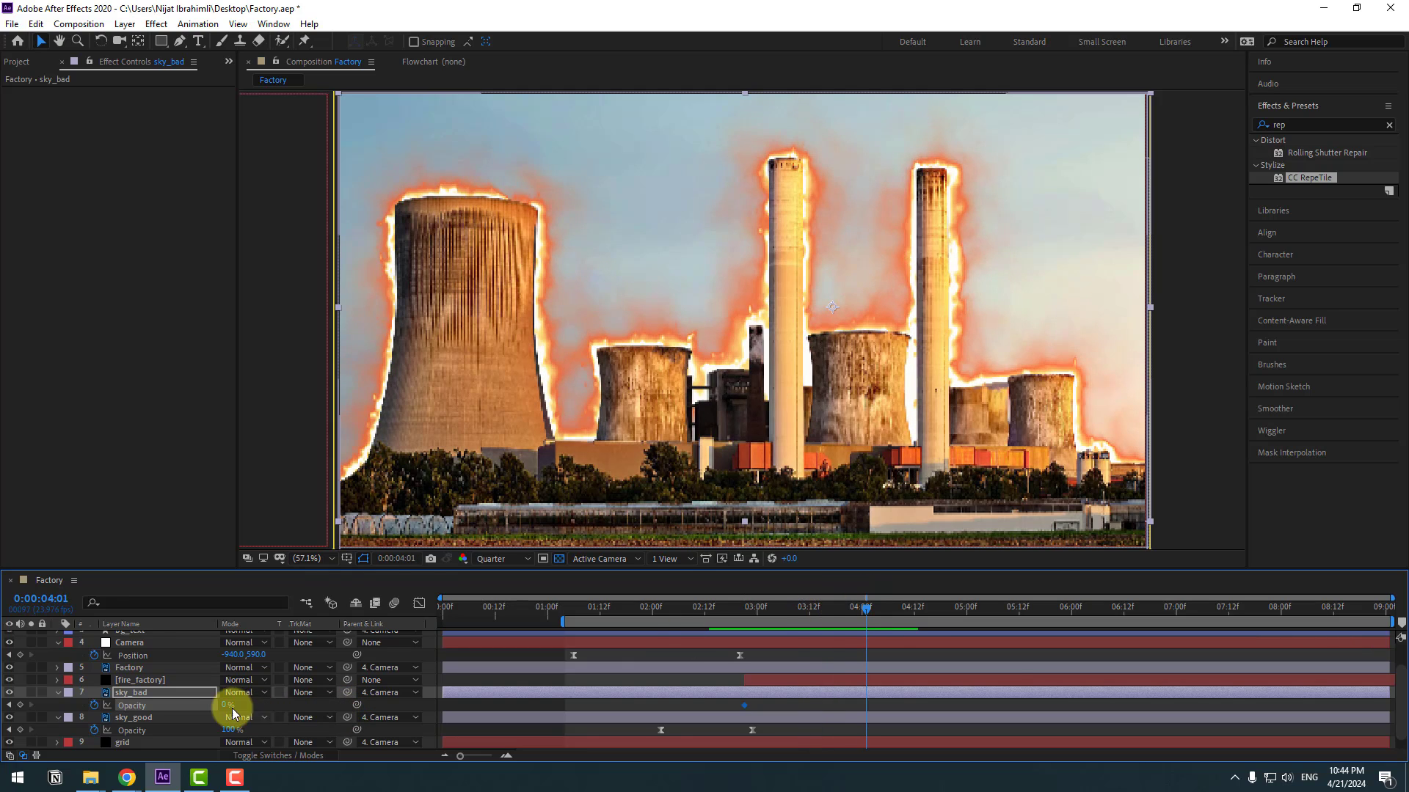
text(1)
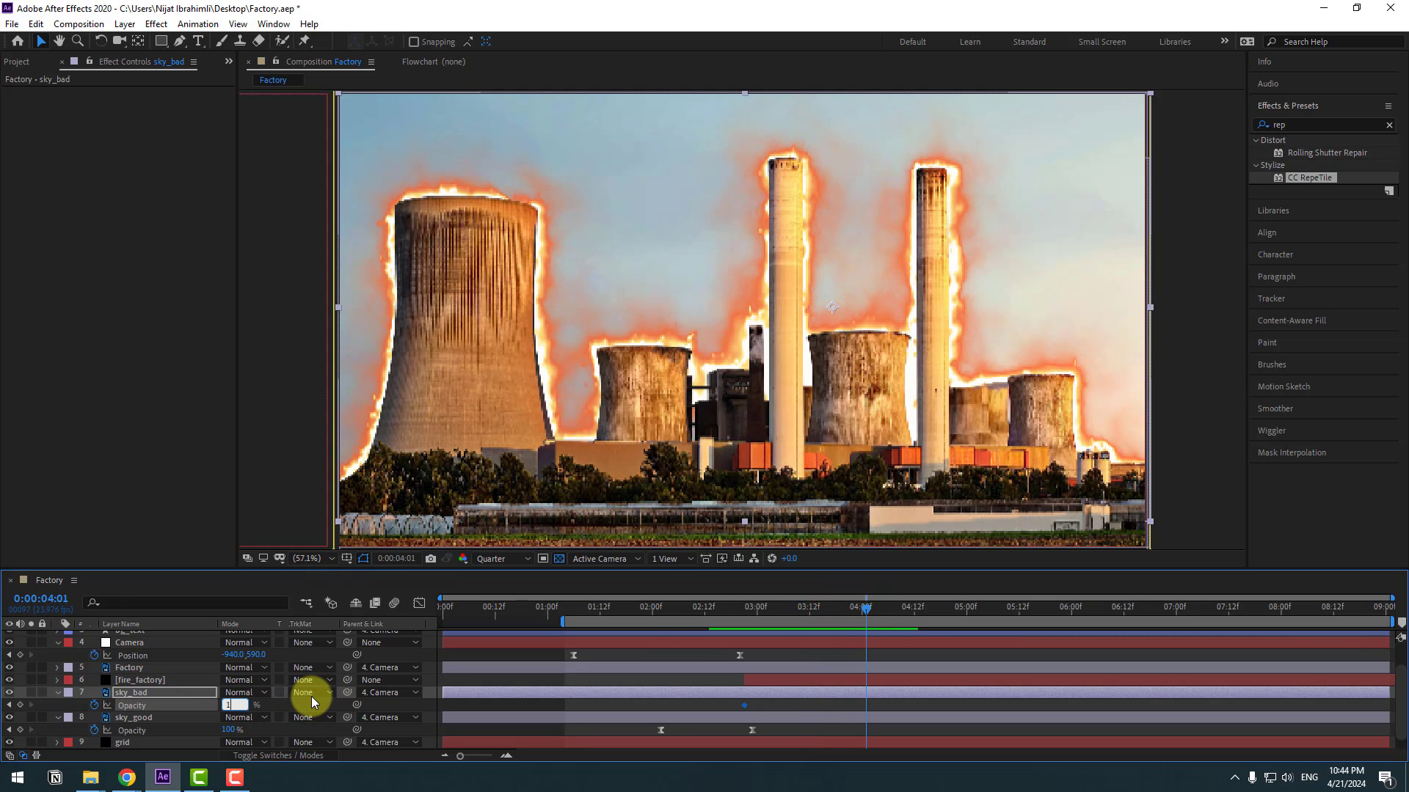
text(00)
key(Return)
Step: Apply Easy Ease to both sky_bad Opacity keyframes and review the sky transition up to 0:00:04:16
click(777, 649)
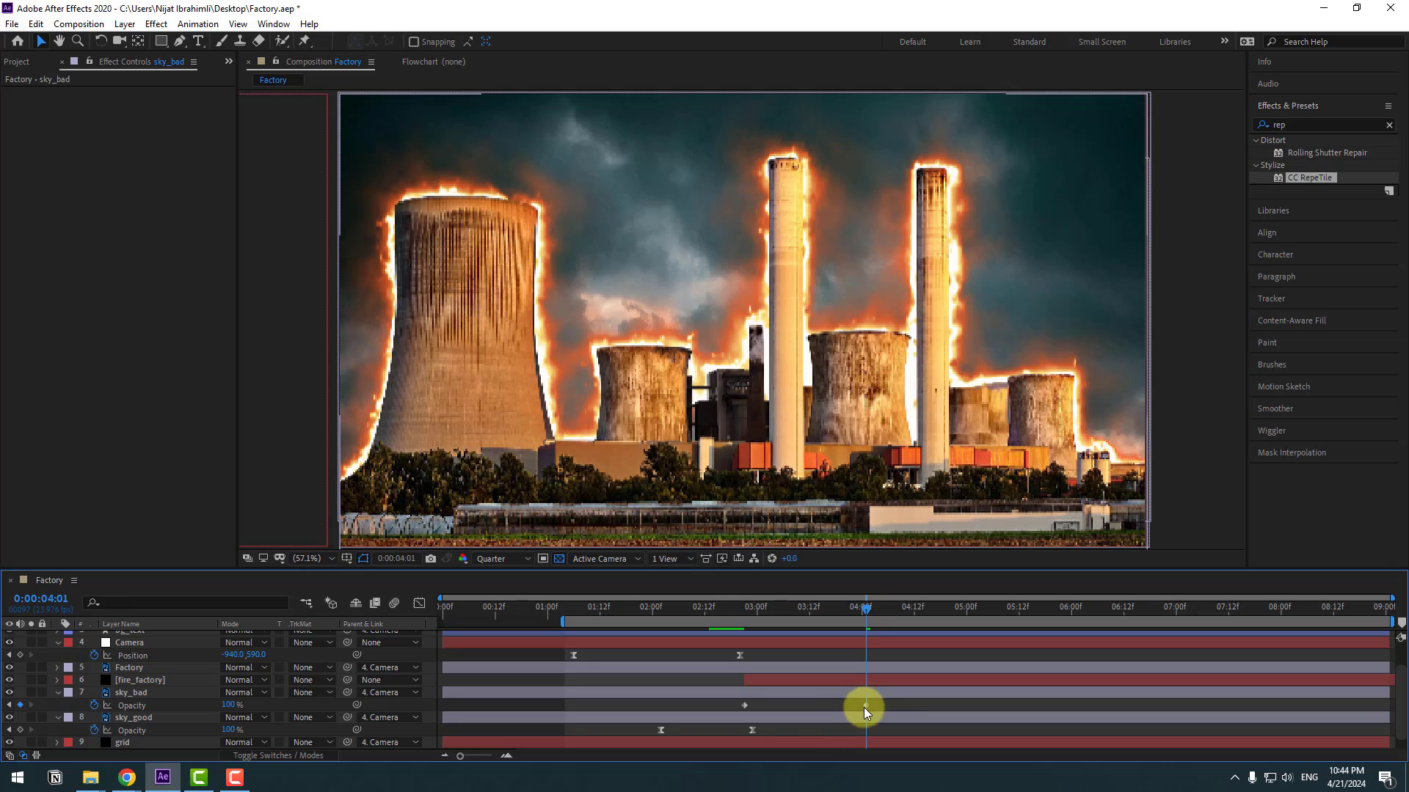
click(743, 705)
right_click(742, 706)
mouse_move(787, 697)
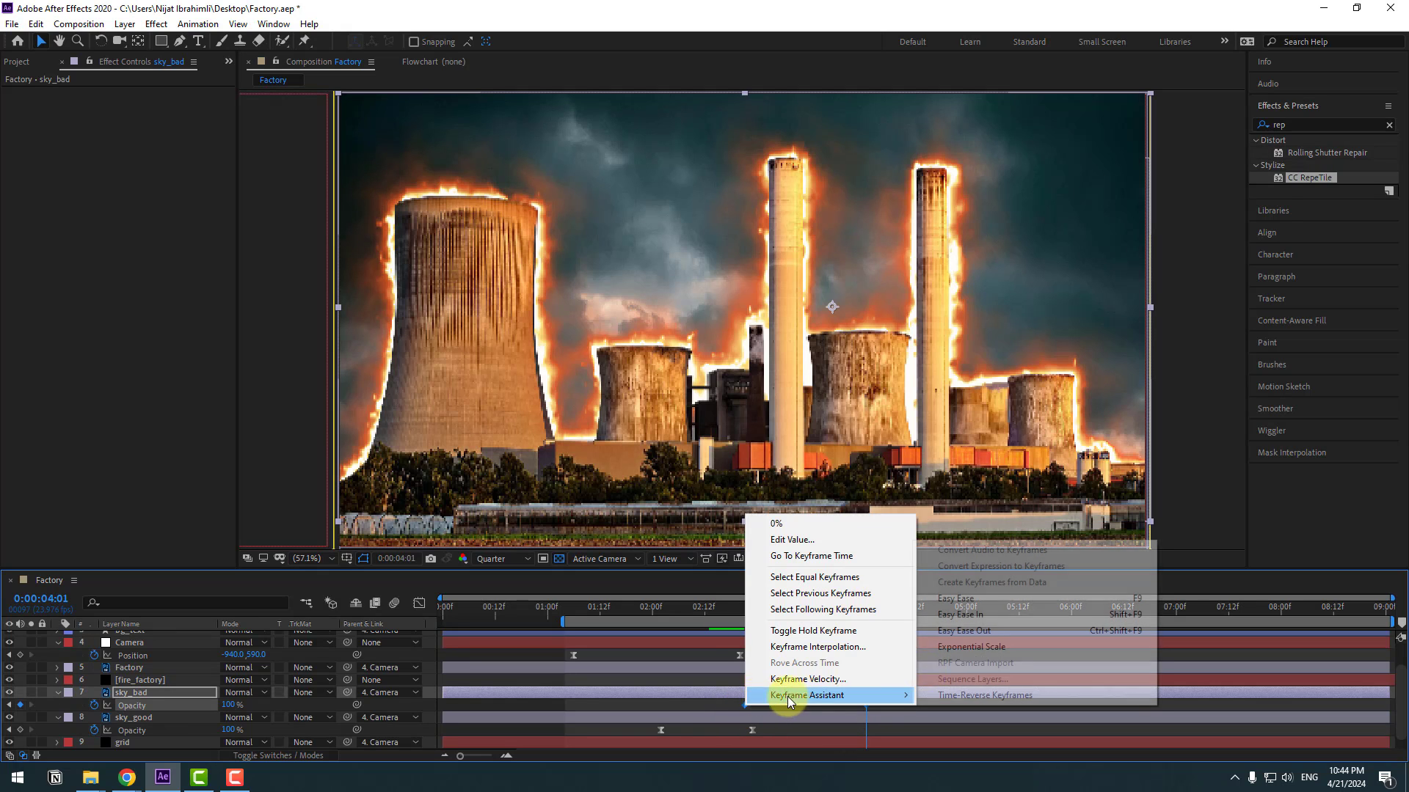
click(950, 599)
click(722, 688)
drag(733, 615, 931, 613)
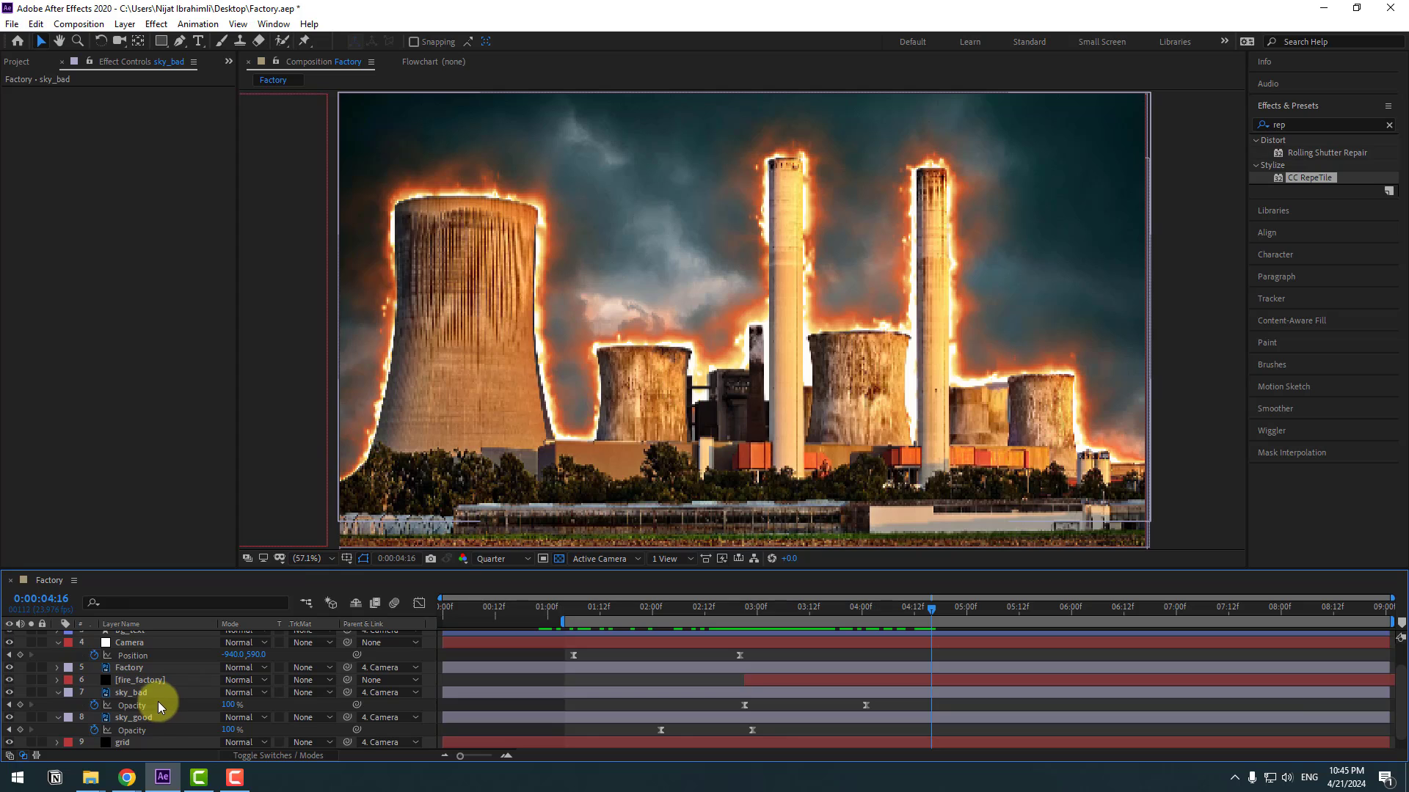
Step: Parent the sky_bad and sky_good layers to the Factory layer
click(140, 694)
ctrl+click(135, 718)
drag(345, 693, 134, 669)
Step: Keyframe the Factory layer's Scale at 100% near 0:00:03:10 and at 110% at 0:00:04:03
click(134, 669)
drag(725, 609, 873, 611)
key(alt+shift+s)
click(95, 681)
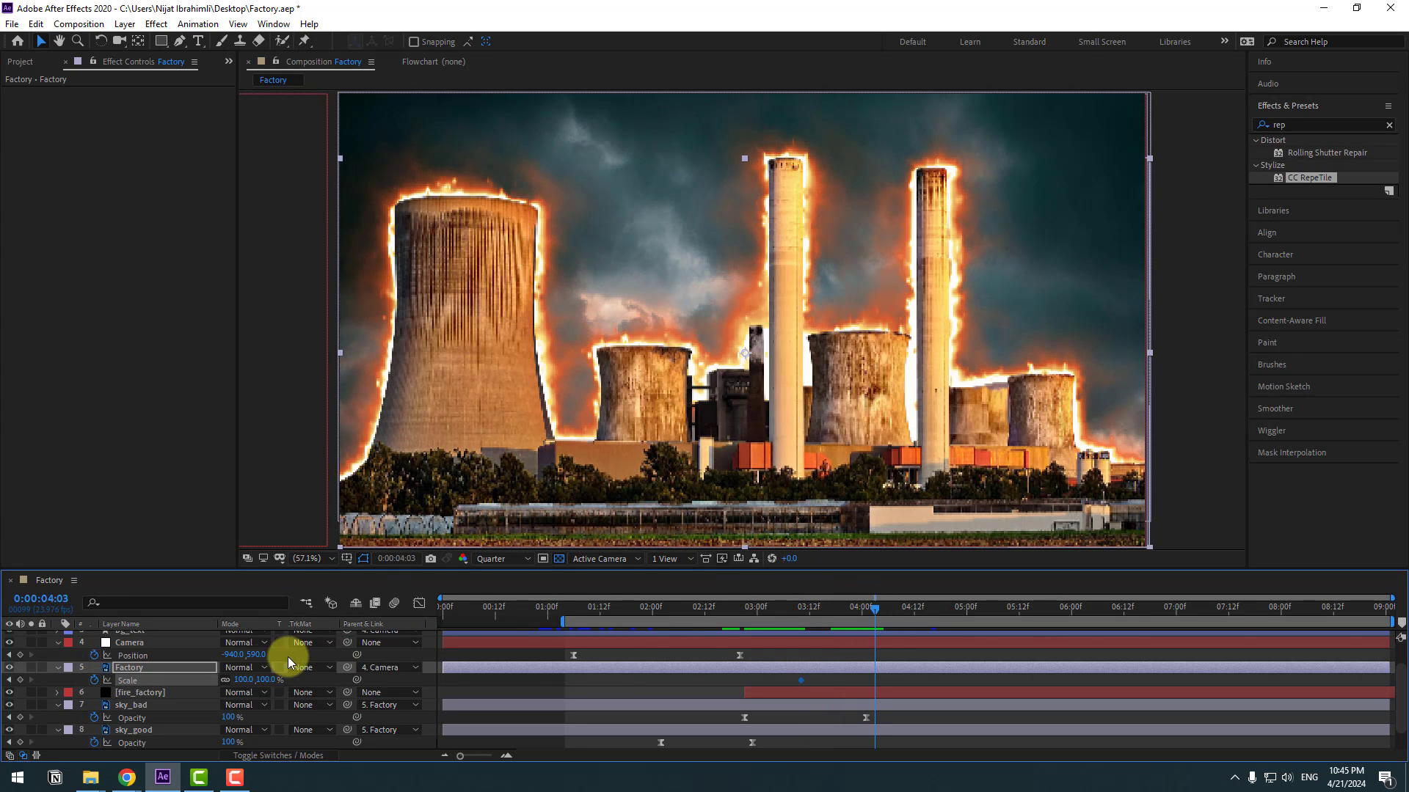
text(110)
key(Return)
Step: Apply Easy Ease to both Scale keyframes of the Factory layer
drag(807, 610, 861, 610)
drag(884, 683, 795, 685)
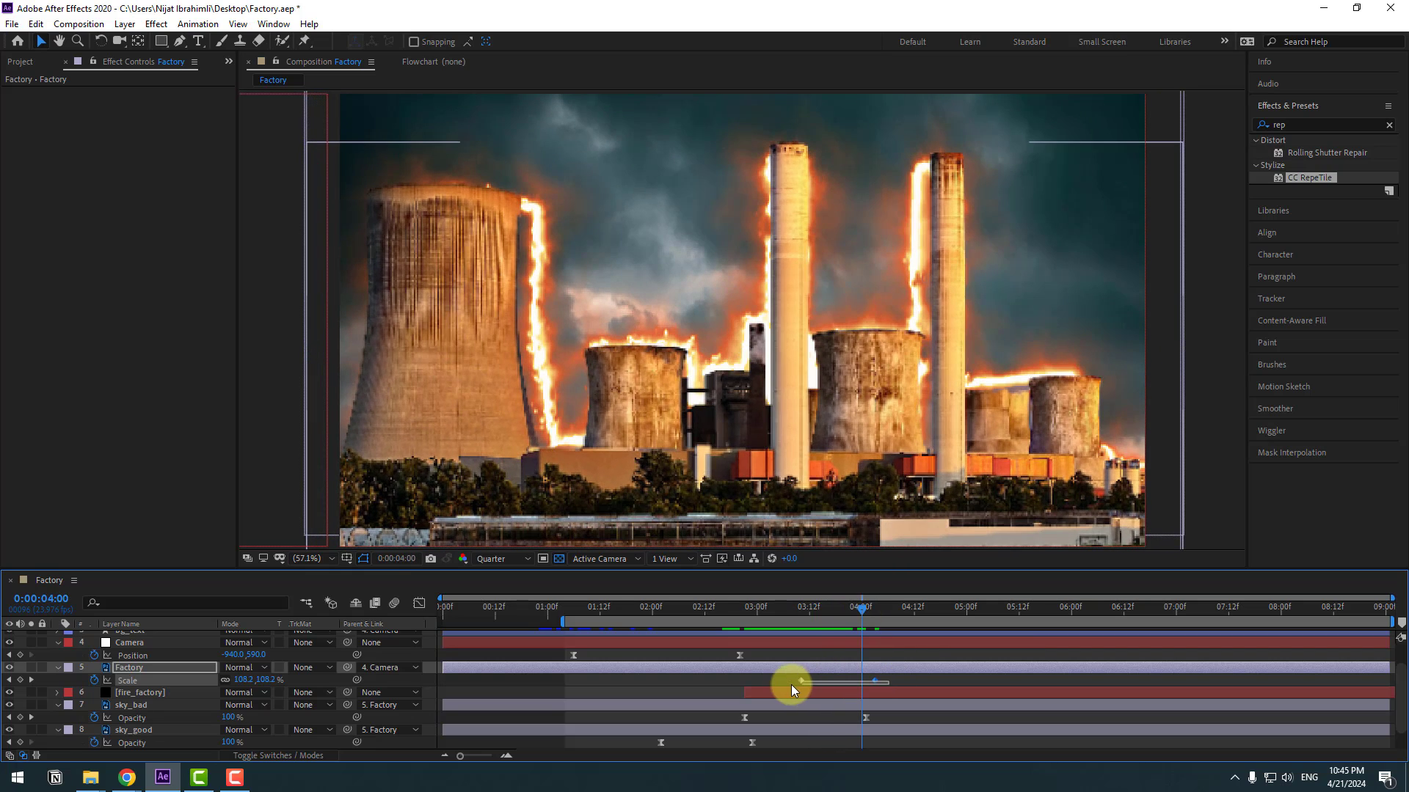
right_click(799, 681)
mouse_move(935, 671)
click(1009, 574)
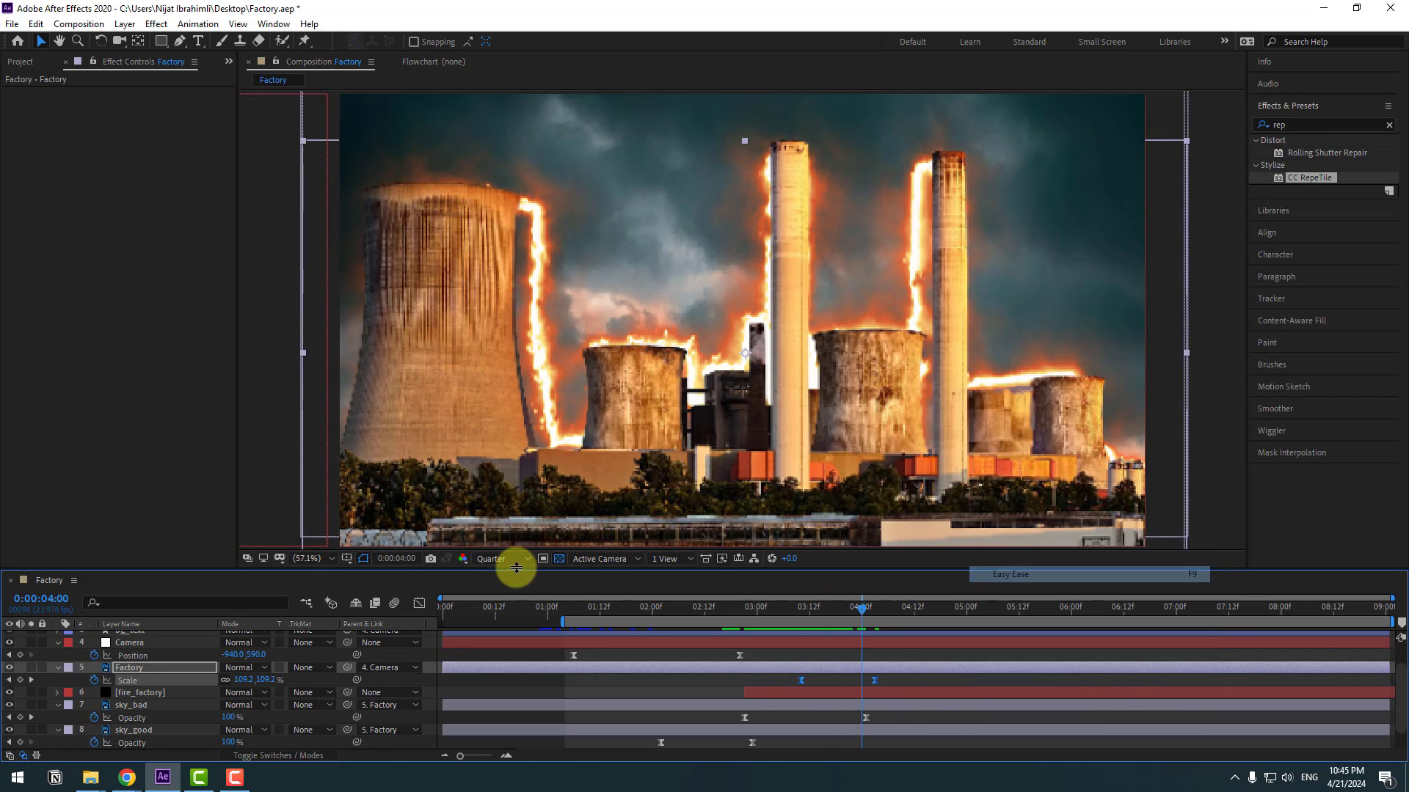
Step: Reshape the Factory Scale speed graph so the speed peaks early and eases out slowly toward the last keyframe
click(419, 603)
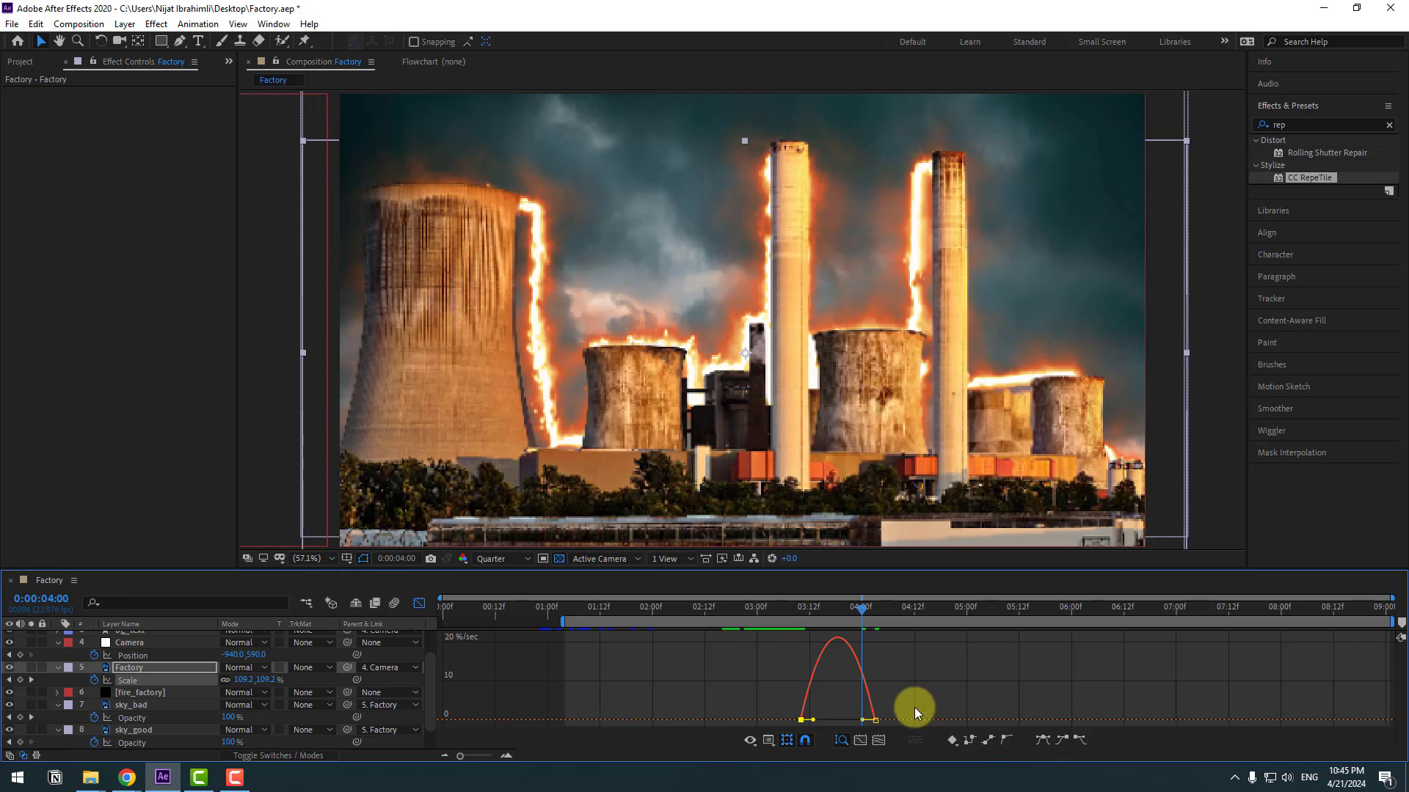
mouse_move(857, 721)
mouse_down()
mouse_move(813, 720)
mouse_move(831, 726)
mouse_up()
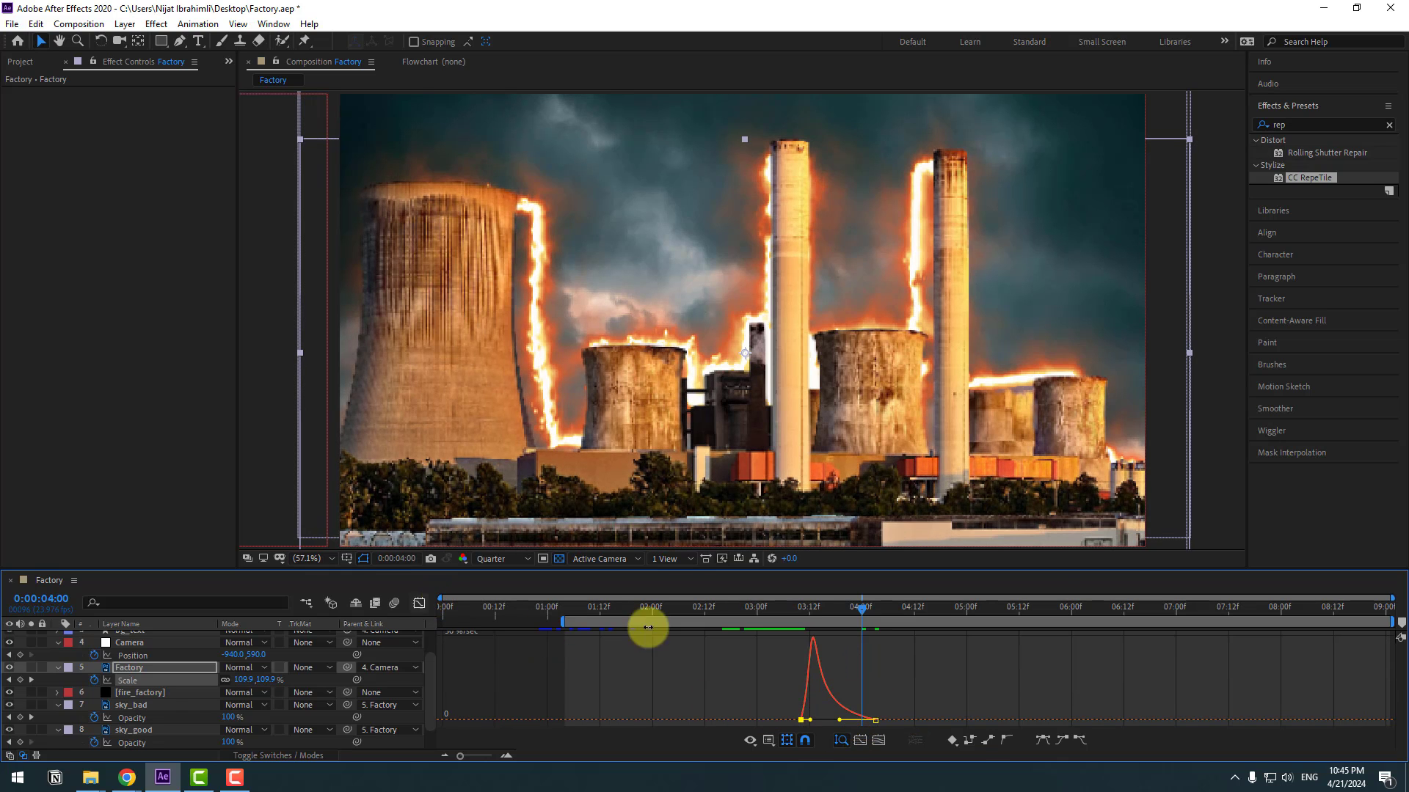
key(shift+F3)
Step: Move the first Factory Scale keyframe earlier, beside the first sky_bad Opacity keyframe, and play back the animation
drag(712, 603, 778, 609)
drag(797, 681, 747, 682)
key(space)
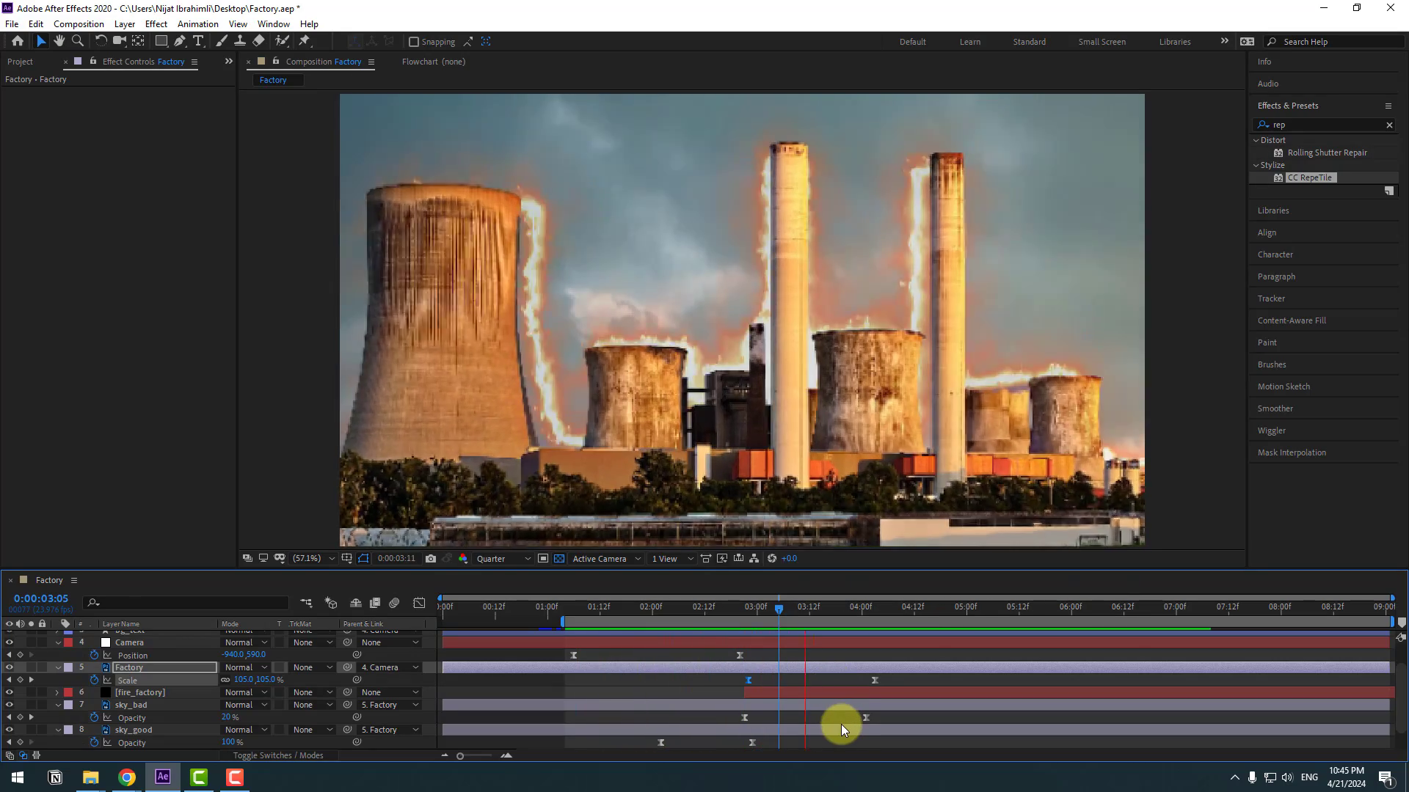
key(space)
drag(854, 610, 709, 611)
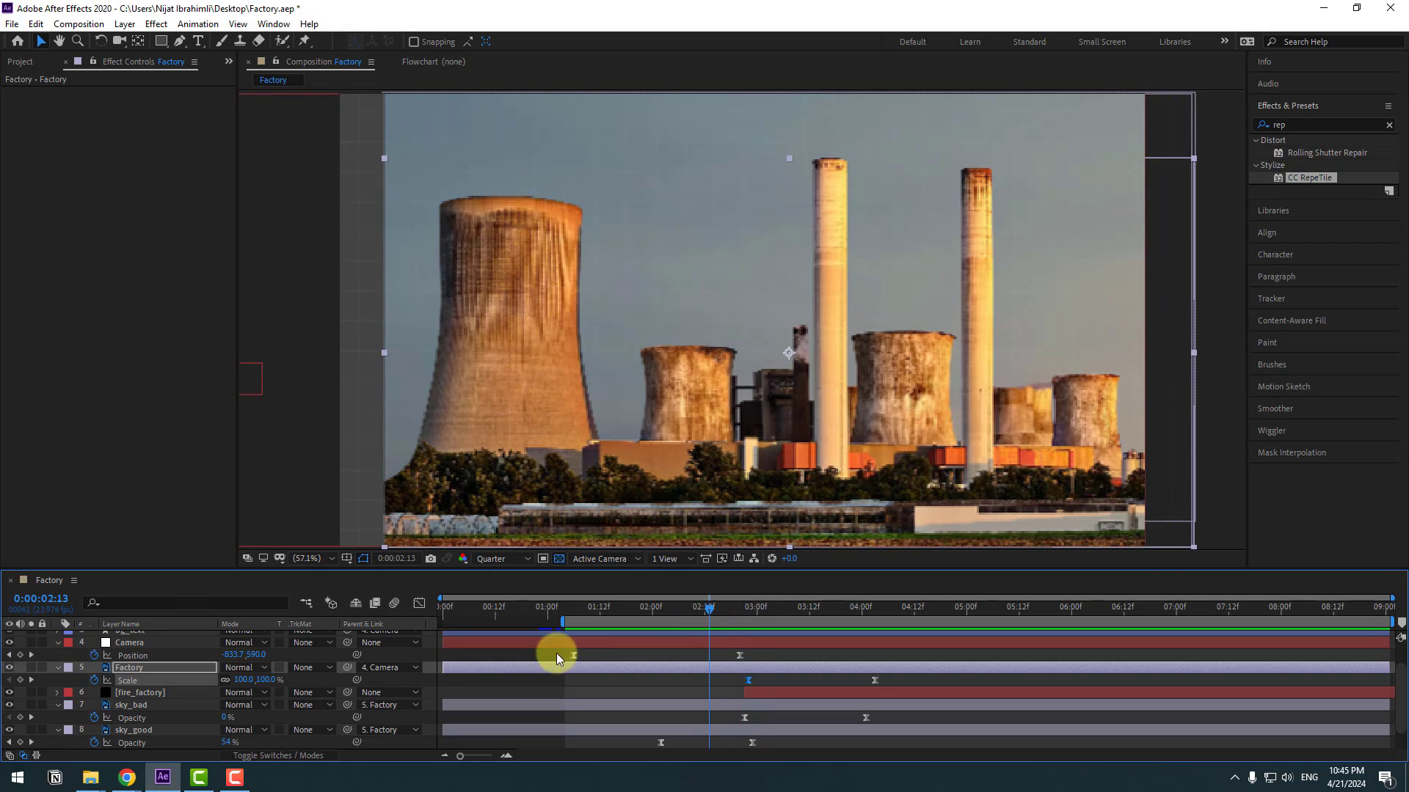
Step: Parent the fire_factory layer to Factory and check the fire outline's alignment at 0:00:04:04
click(138, 694)
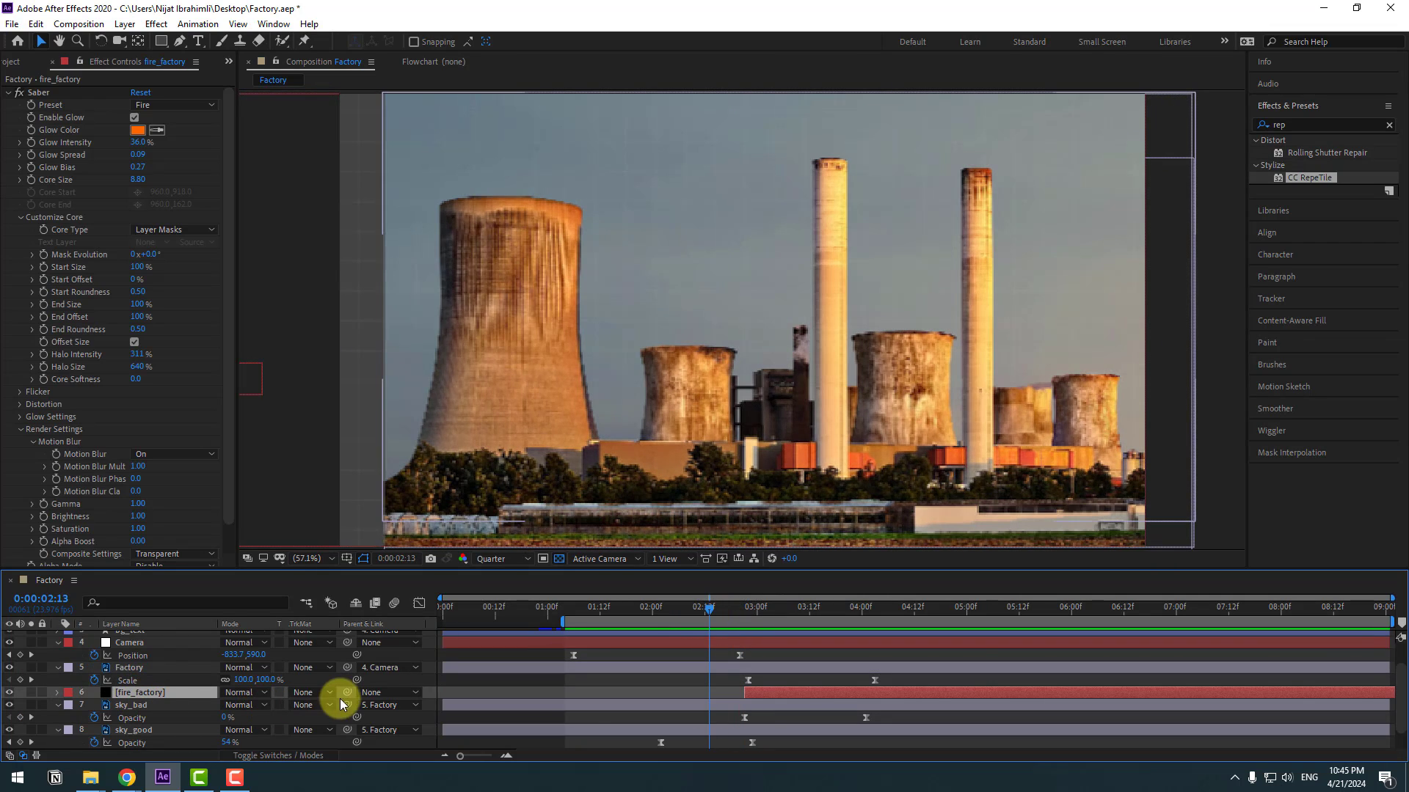
drag(121, 671, 122, 671)
drag(708, 608, 879, 607)
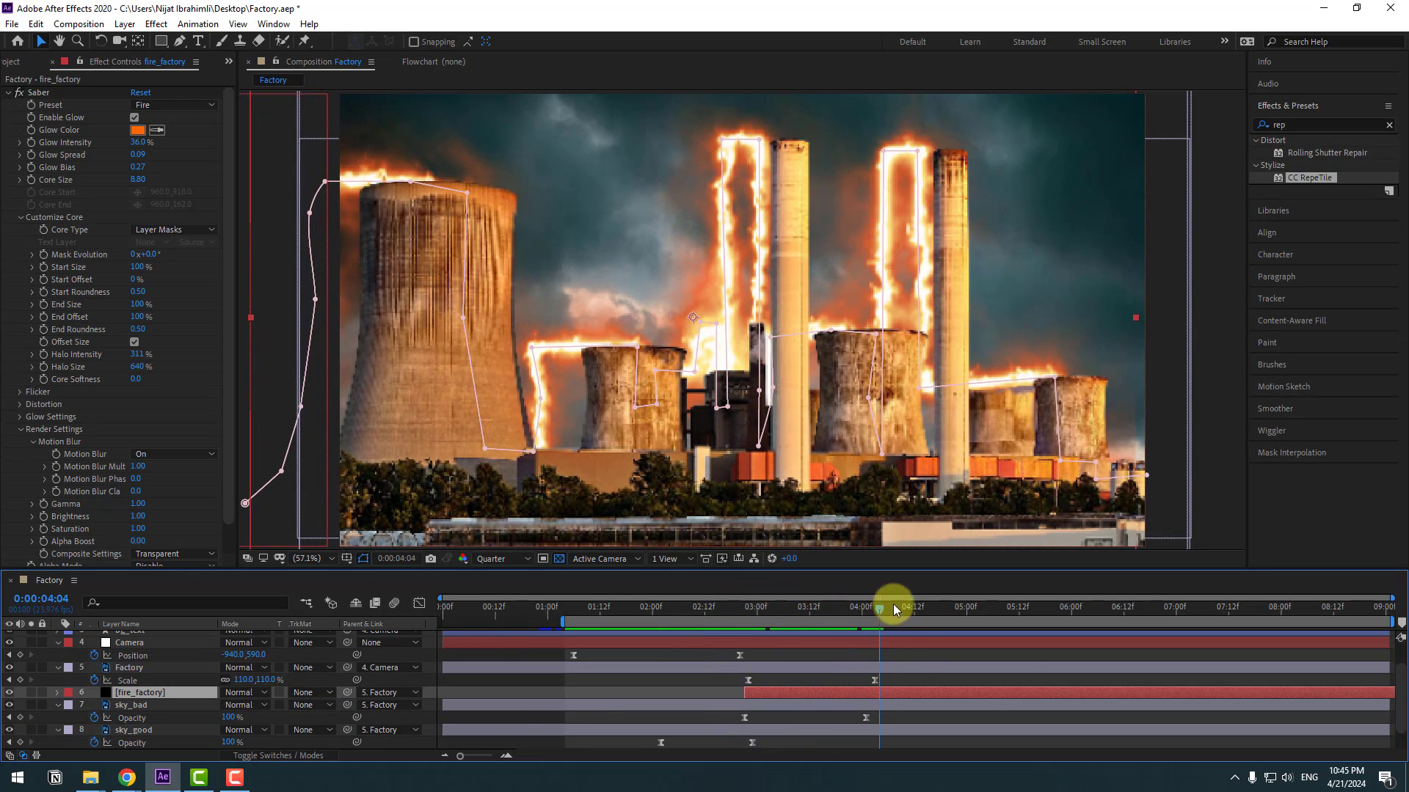
click(904, 680)
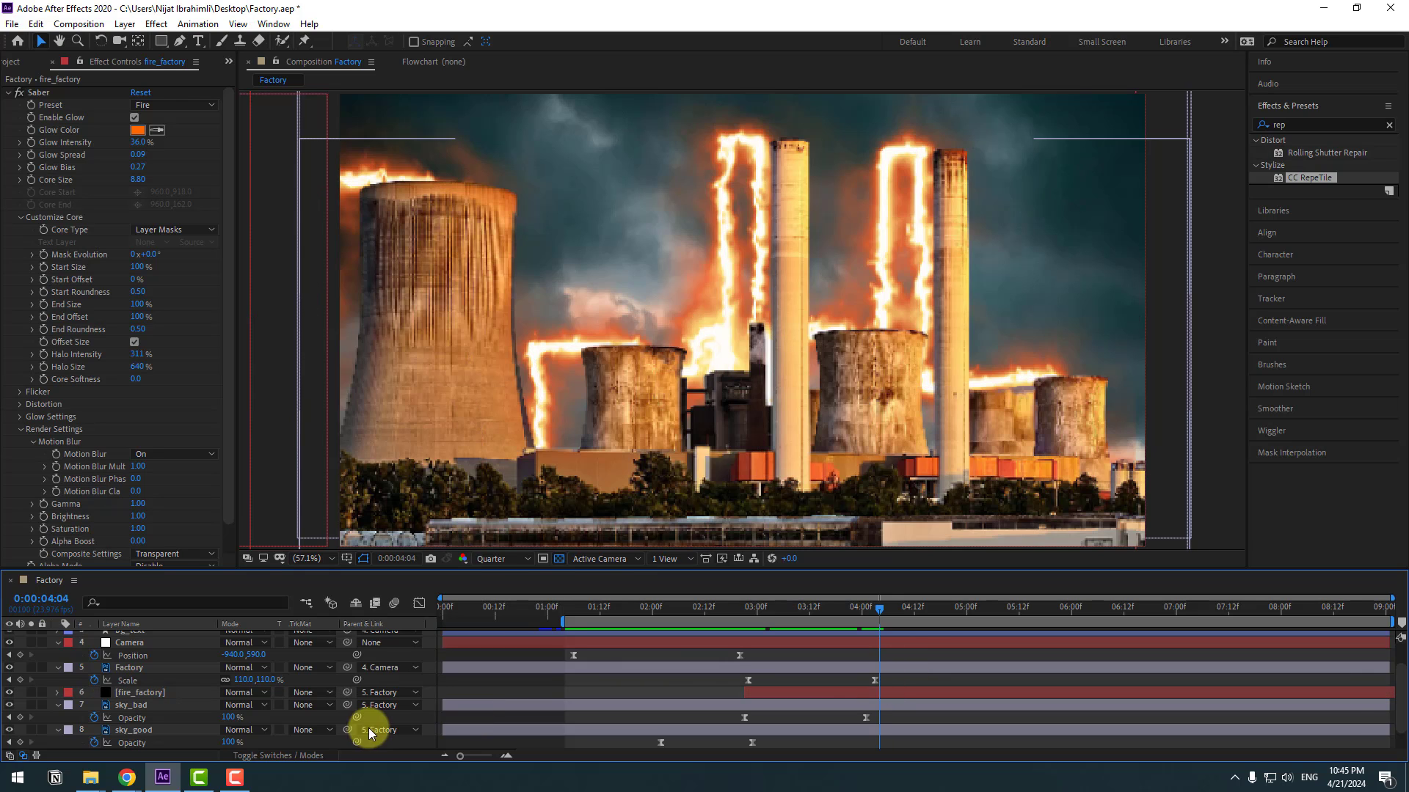
Step: Realign the fire_factory outline horizontally with the factory buildings and save the project
click(128, 694)
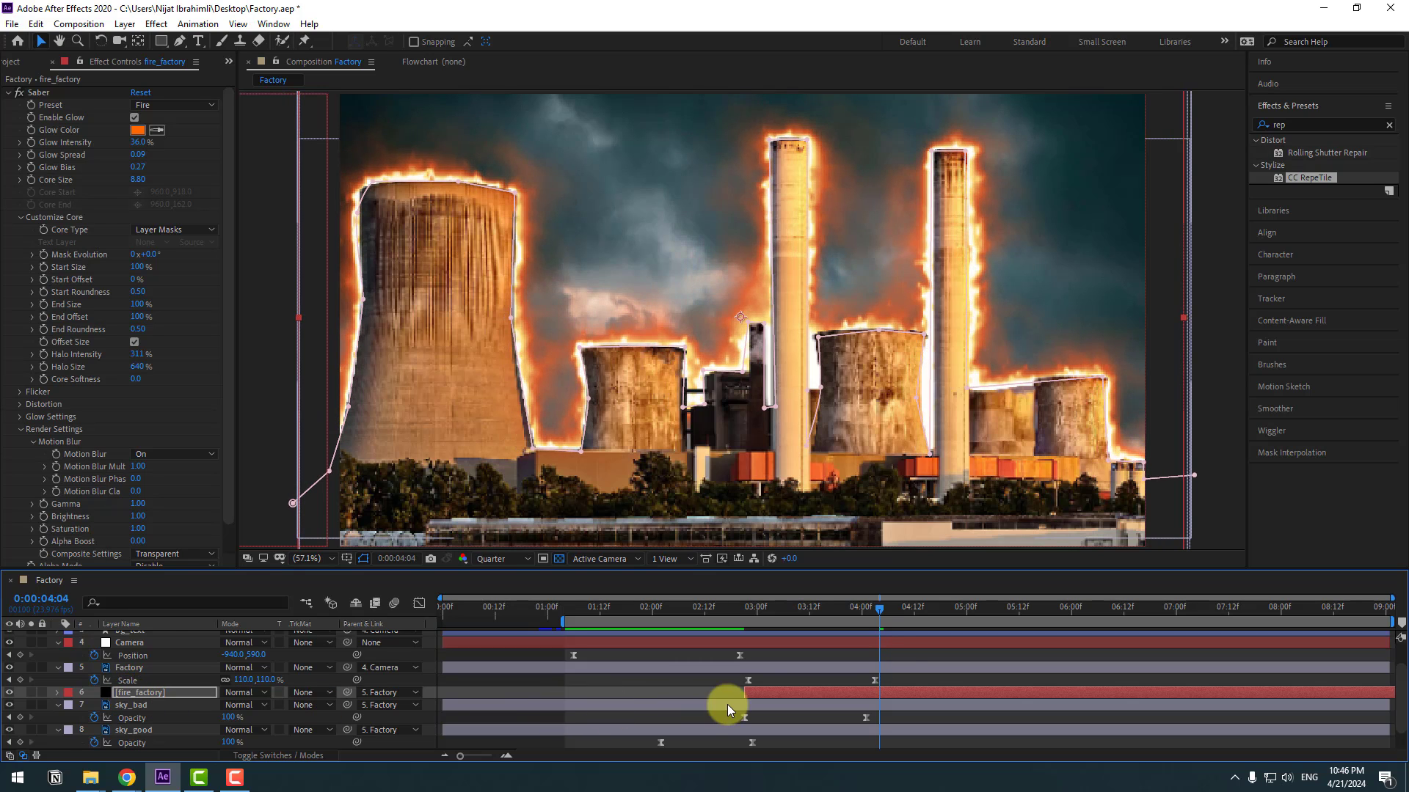
click(718, 607)
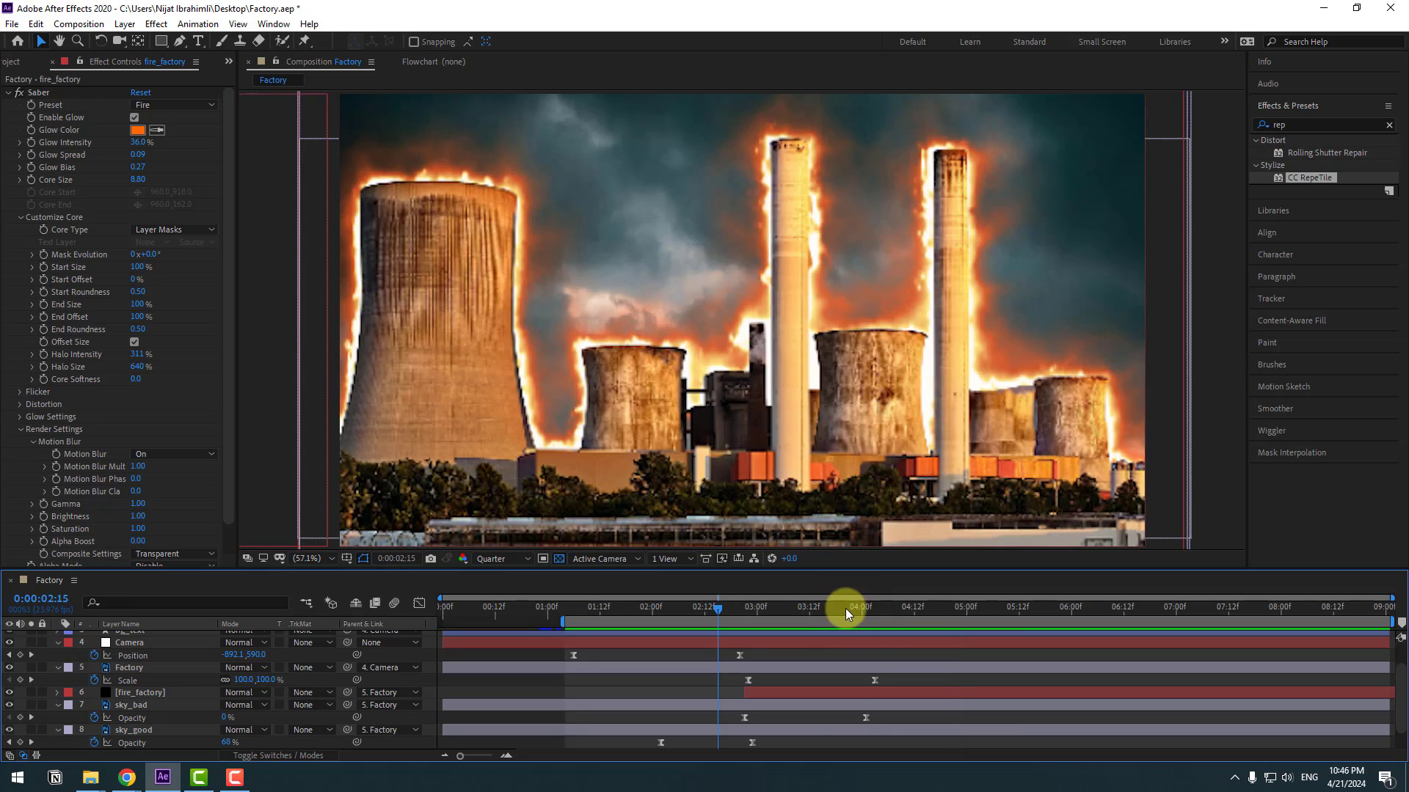
key(ctrl+s)
Step: Collapse the open properties of all layers in the Factory timeline
scroll(112, 703, up, 2)
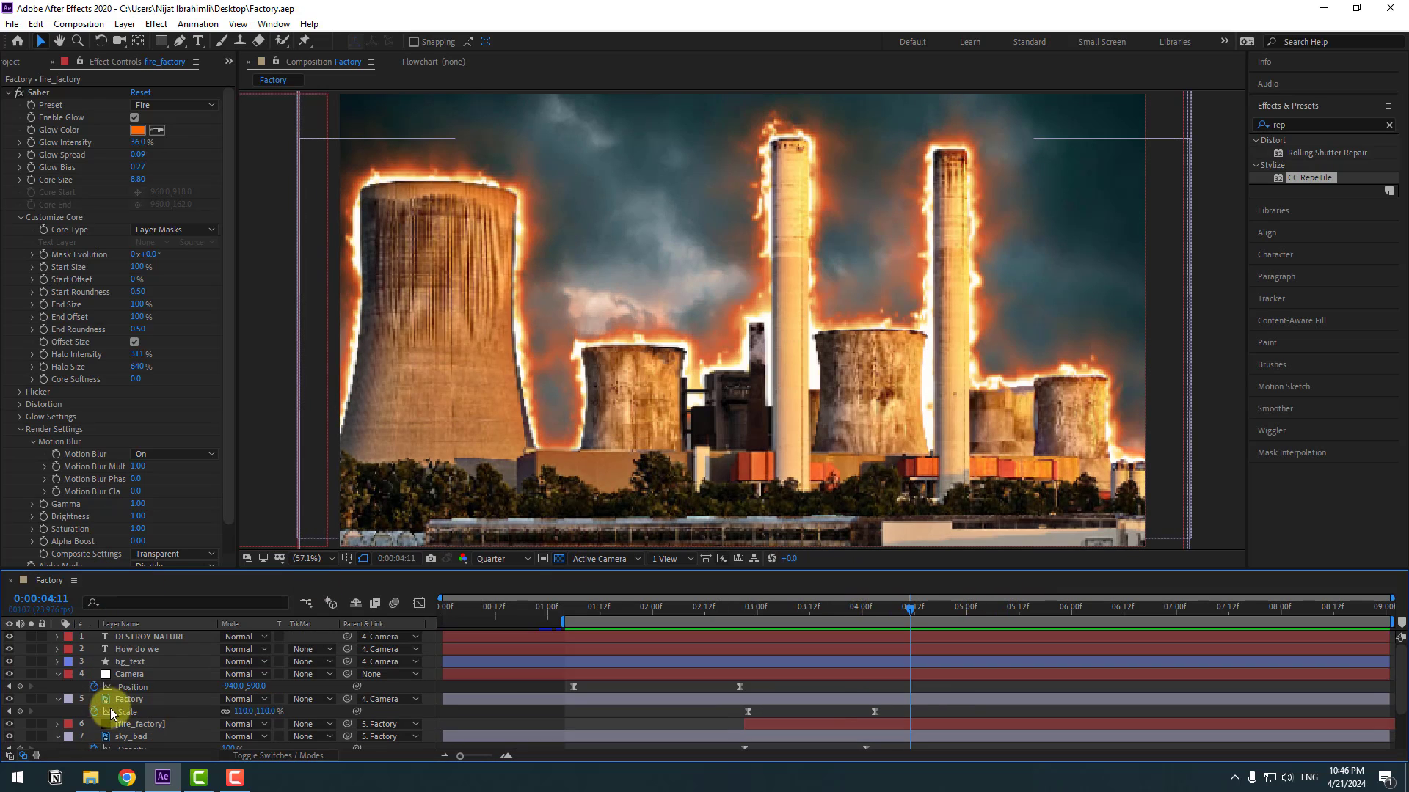
click(56, 676)
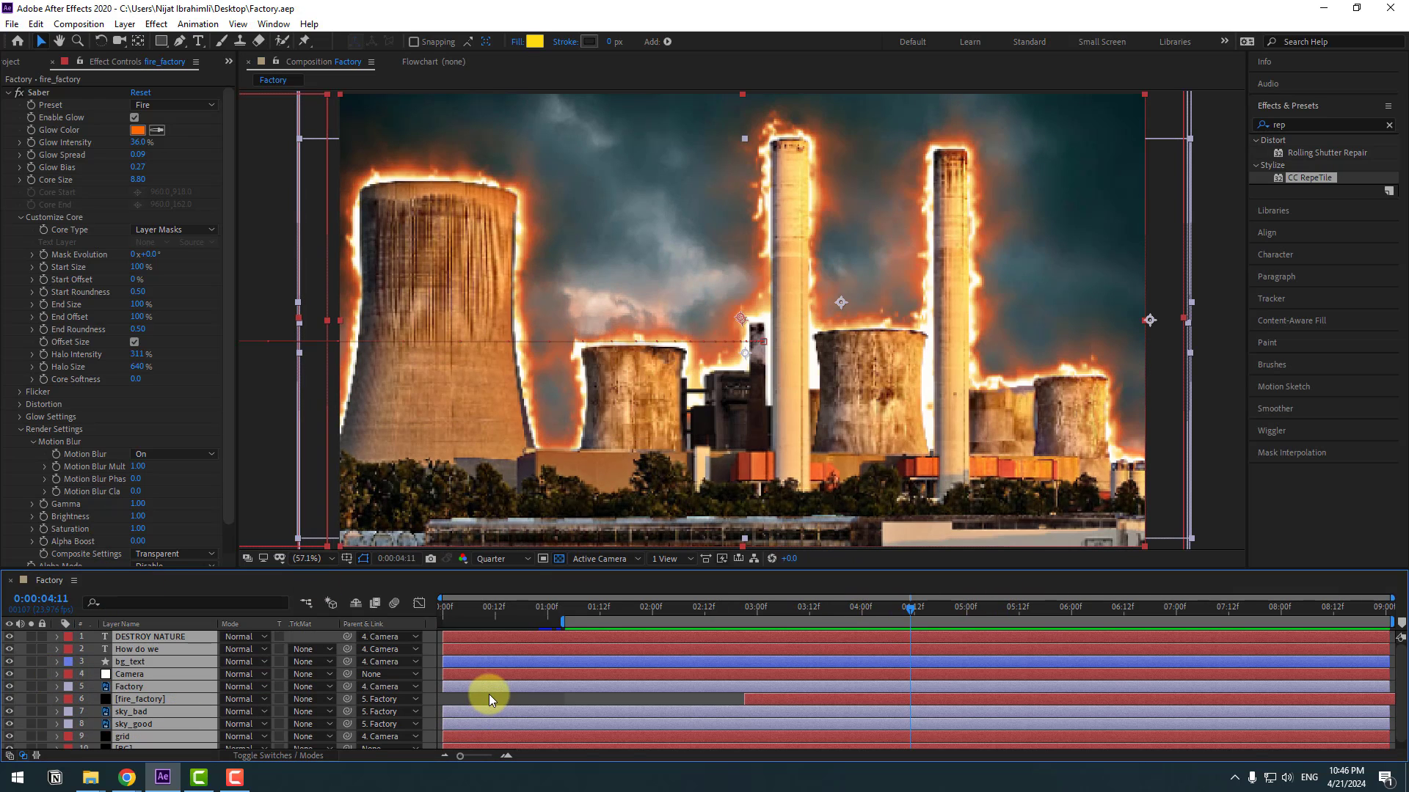
key(ctrl+grave)
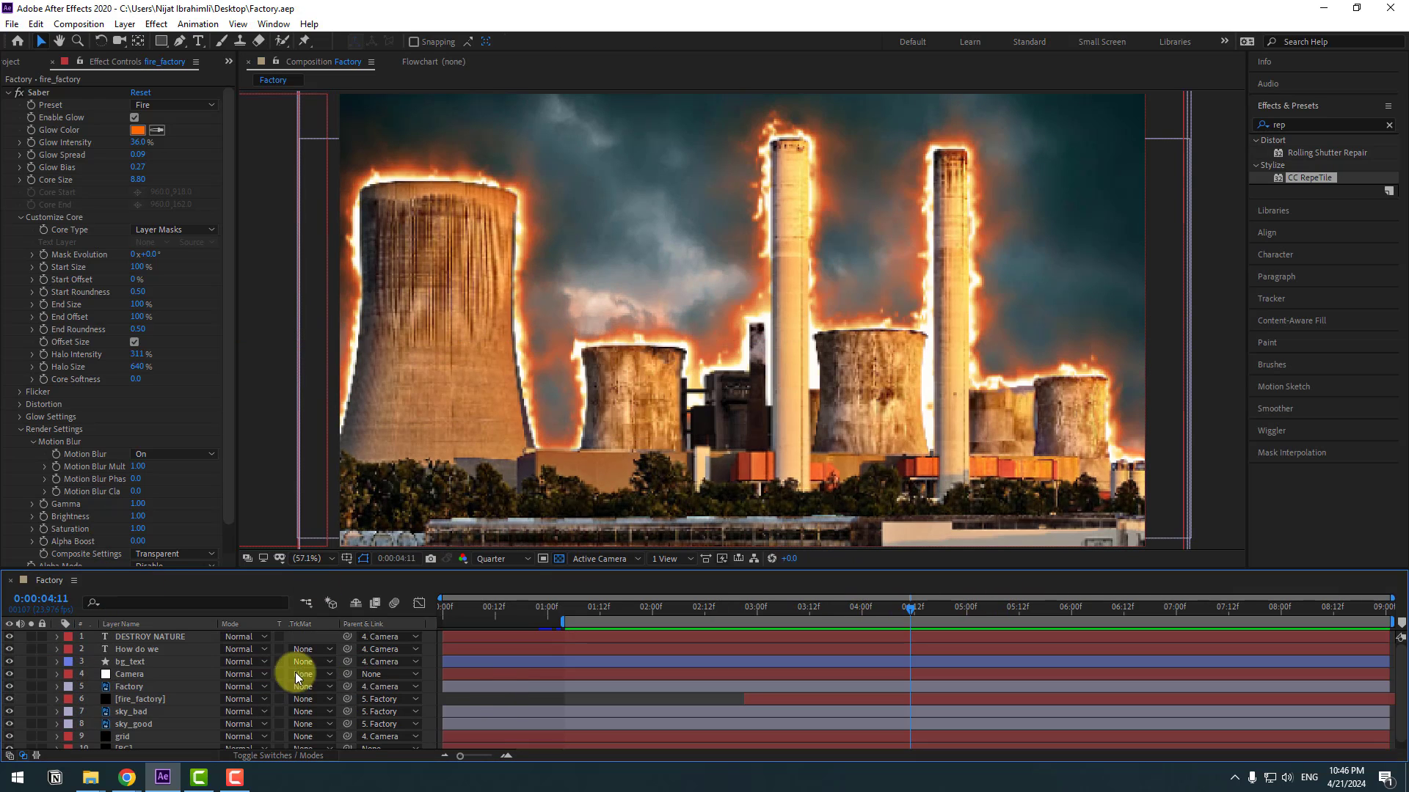
Step: Add an adjustment layer above DESTROY NATURE and name it blur
click(158, 637)
click(124, 24)
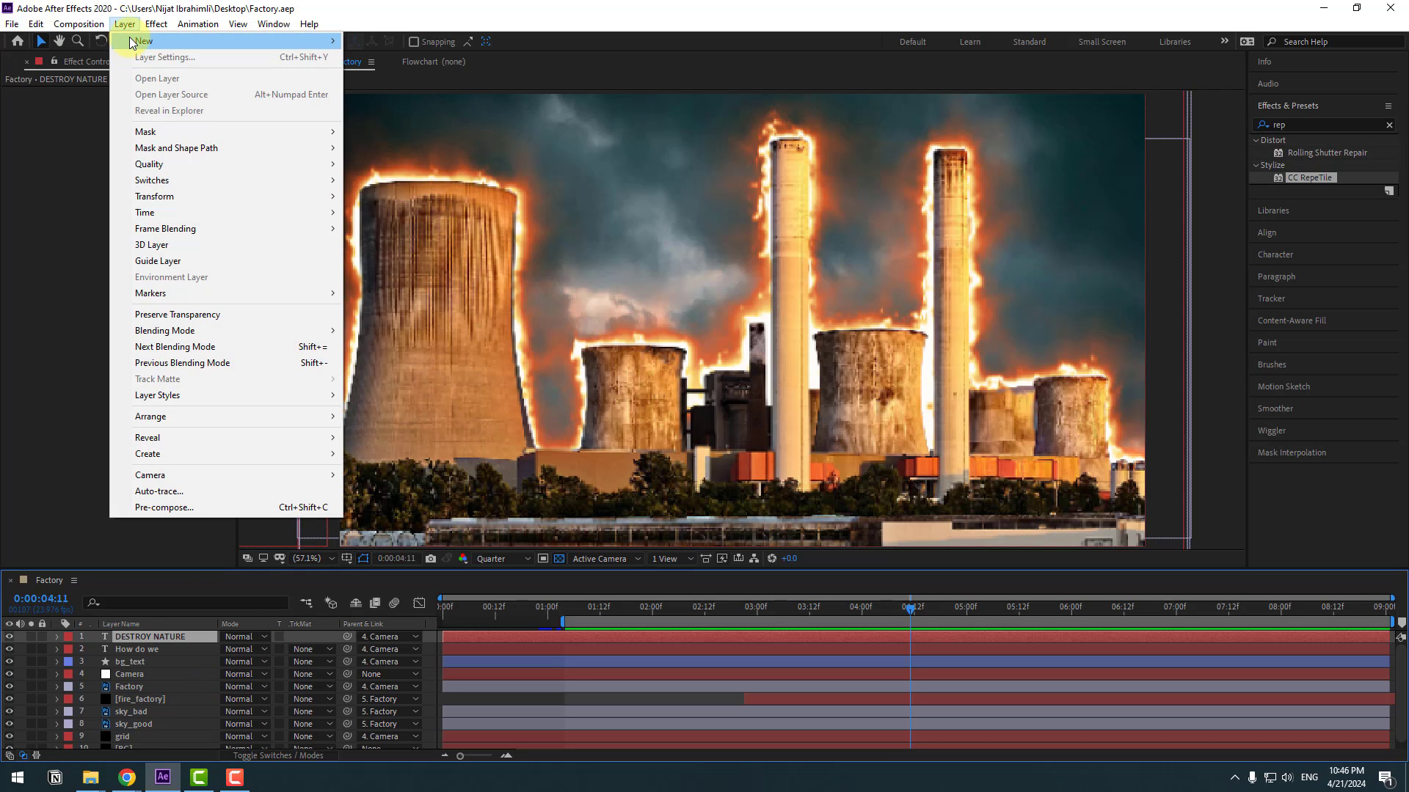
mouse_move(220, 41)
click(413, 142)
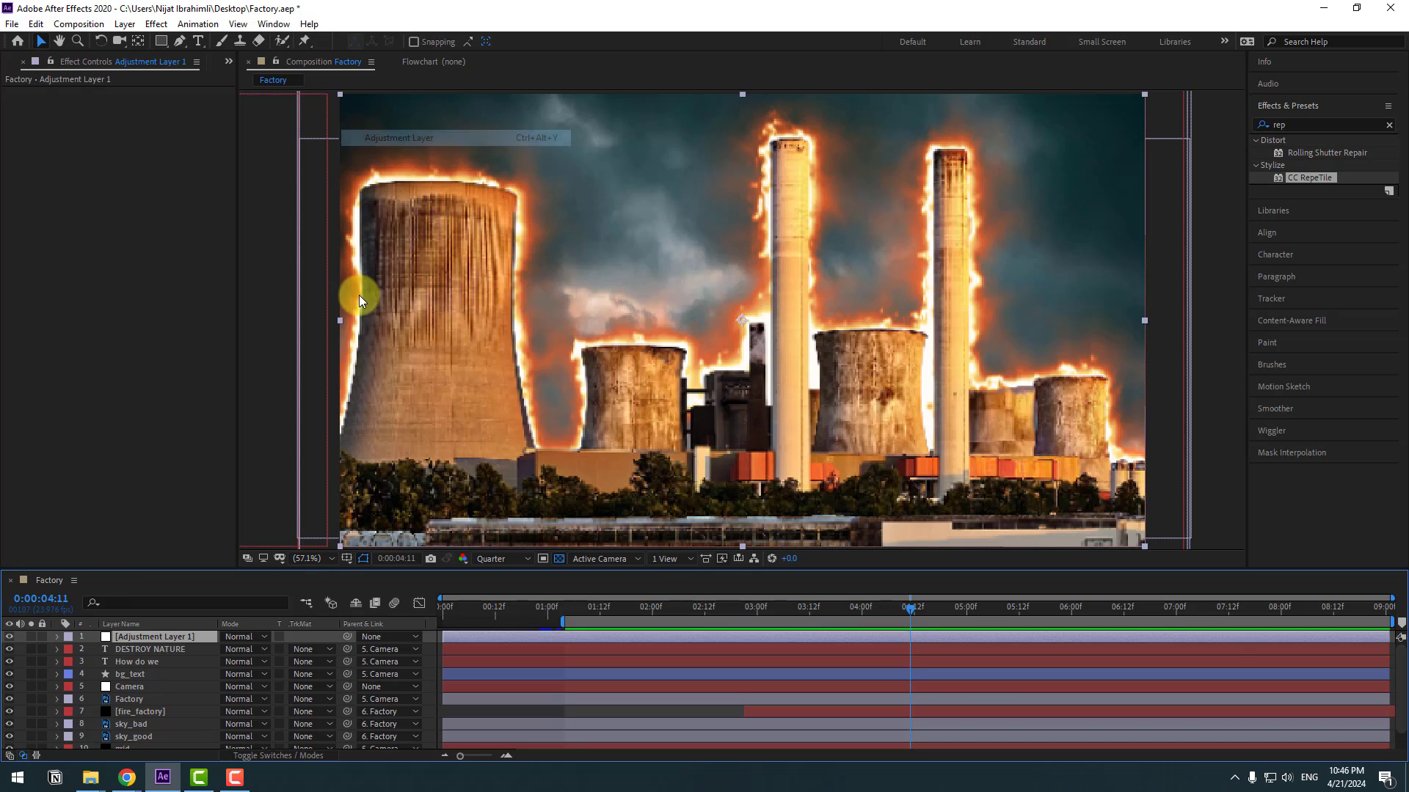
key(Return)
text(blur)
key(Return)
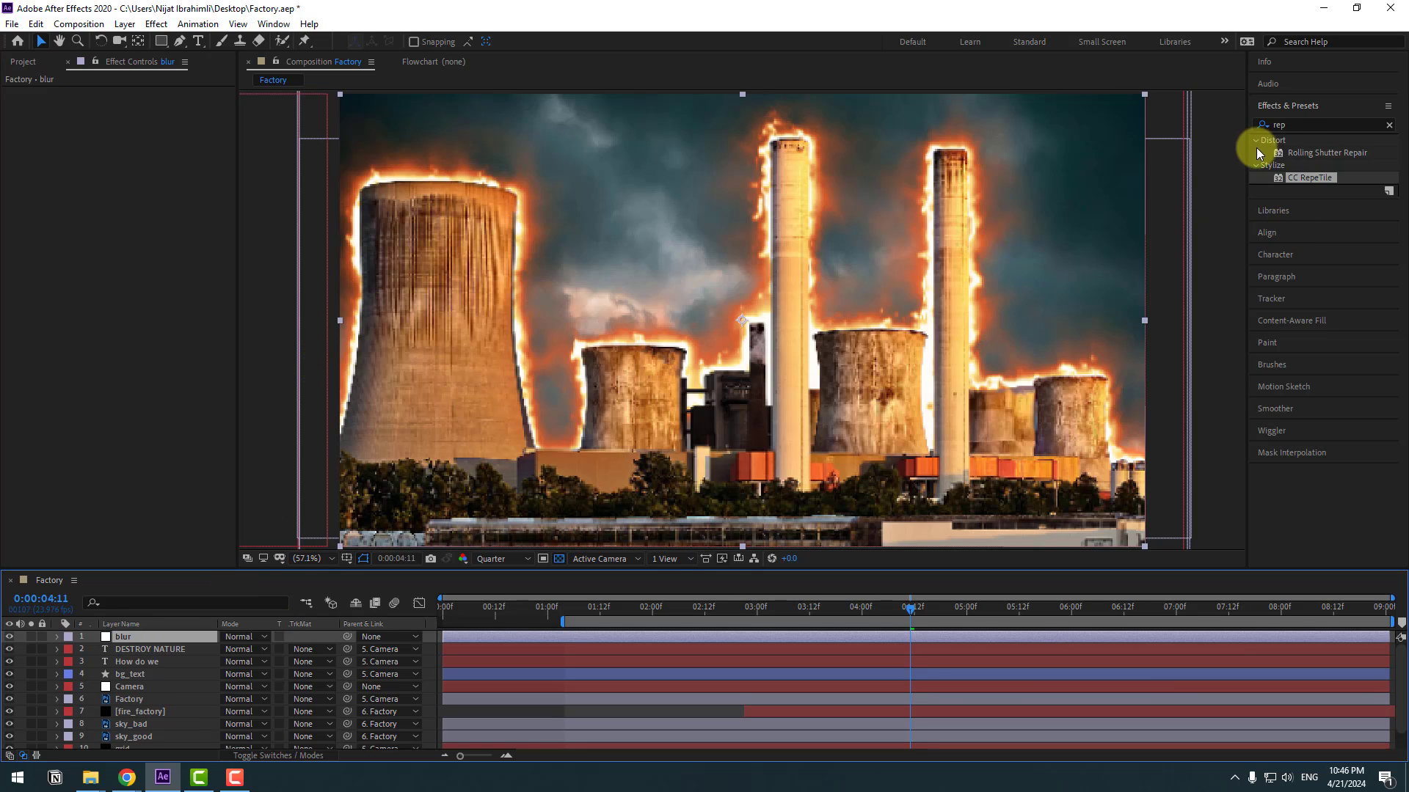
Step: Find the Gaussian Blur effect and apply it to the blur adjustment layer
click(1295, 126)
text(gaus)
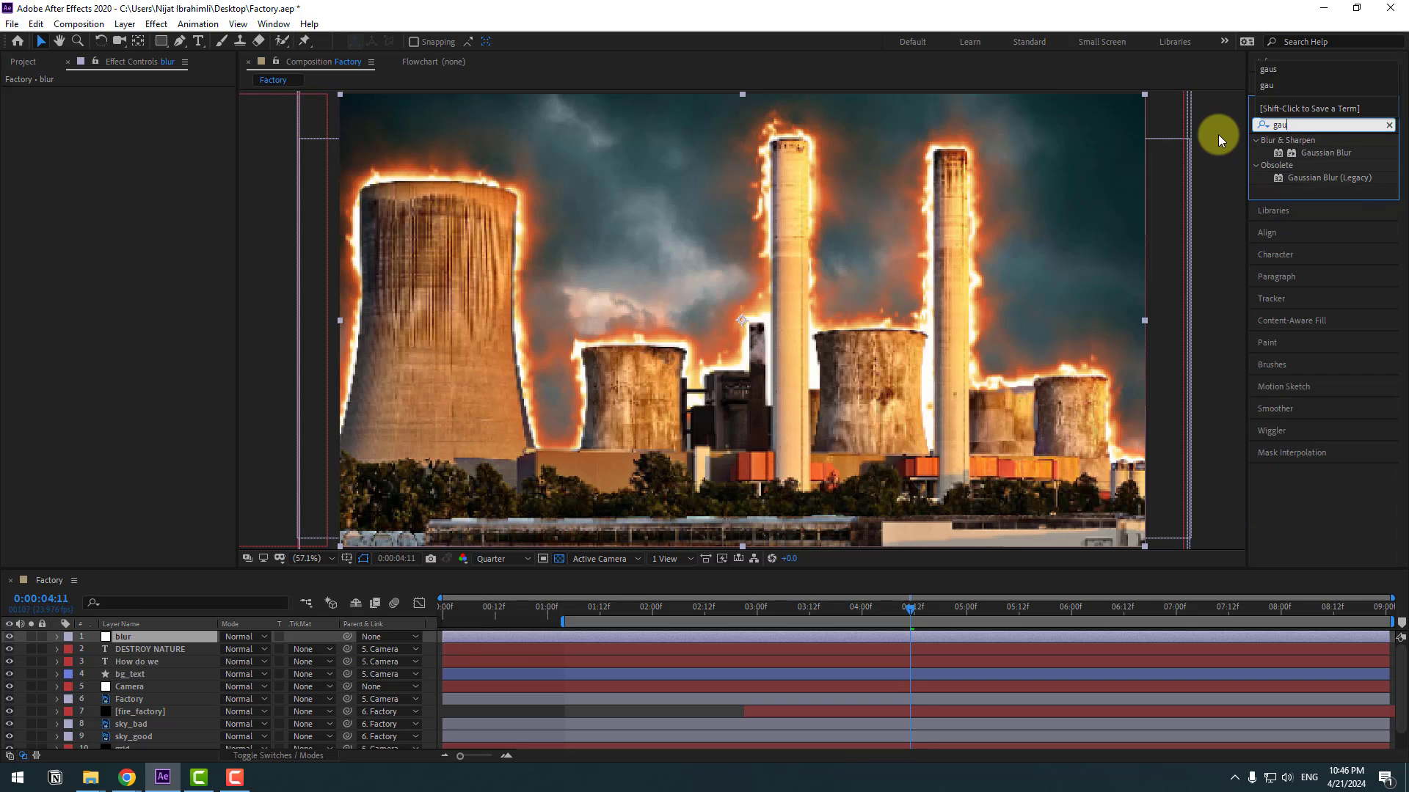
drag(1317, 157, 120, 638)
click(129, 637)
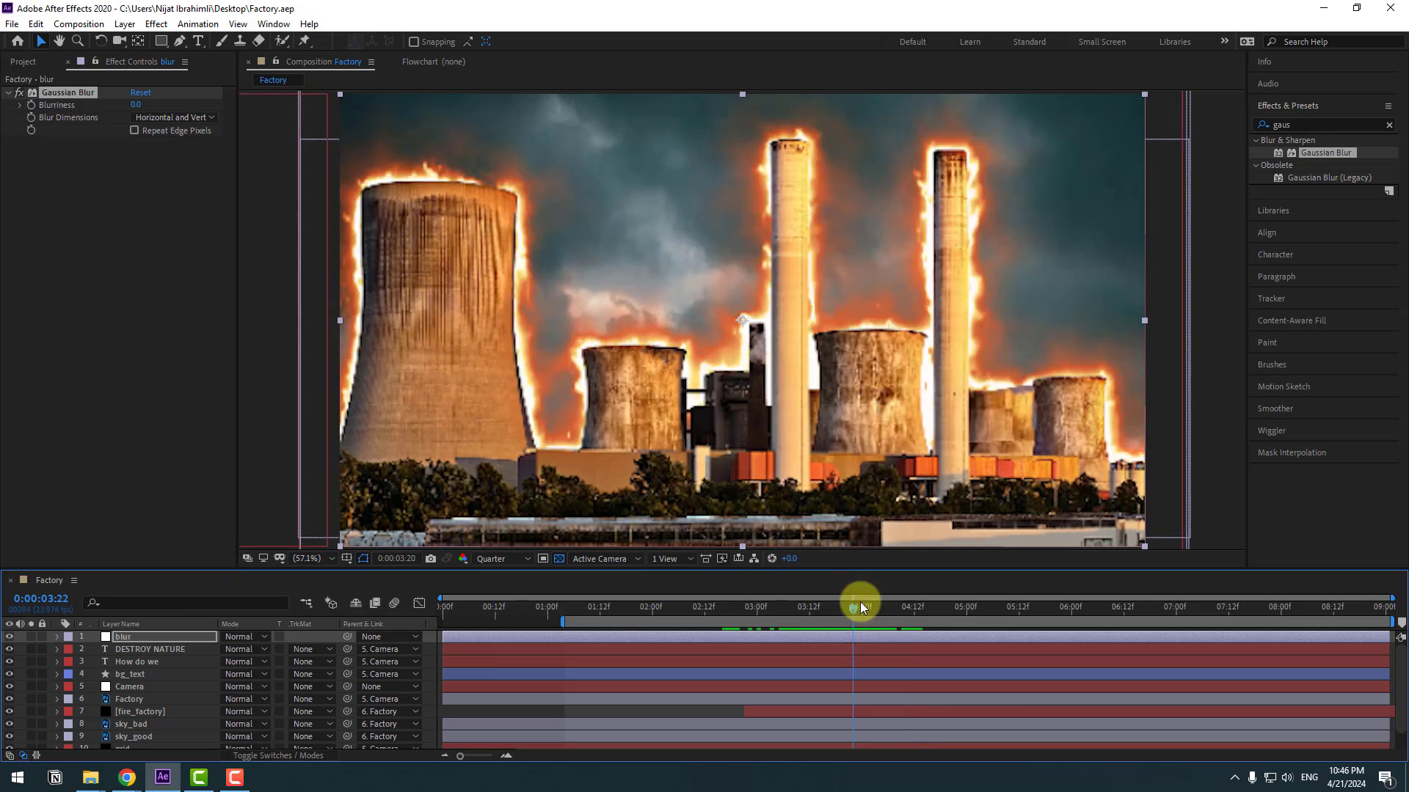
Step: Keyframe the blur layer's Blurriness from 0 at 0:00:03:22 to 51.9 at about 0:00:04:15, save the project and preview the result
click(31, 106)
click(924, 609)
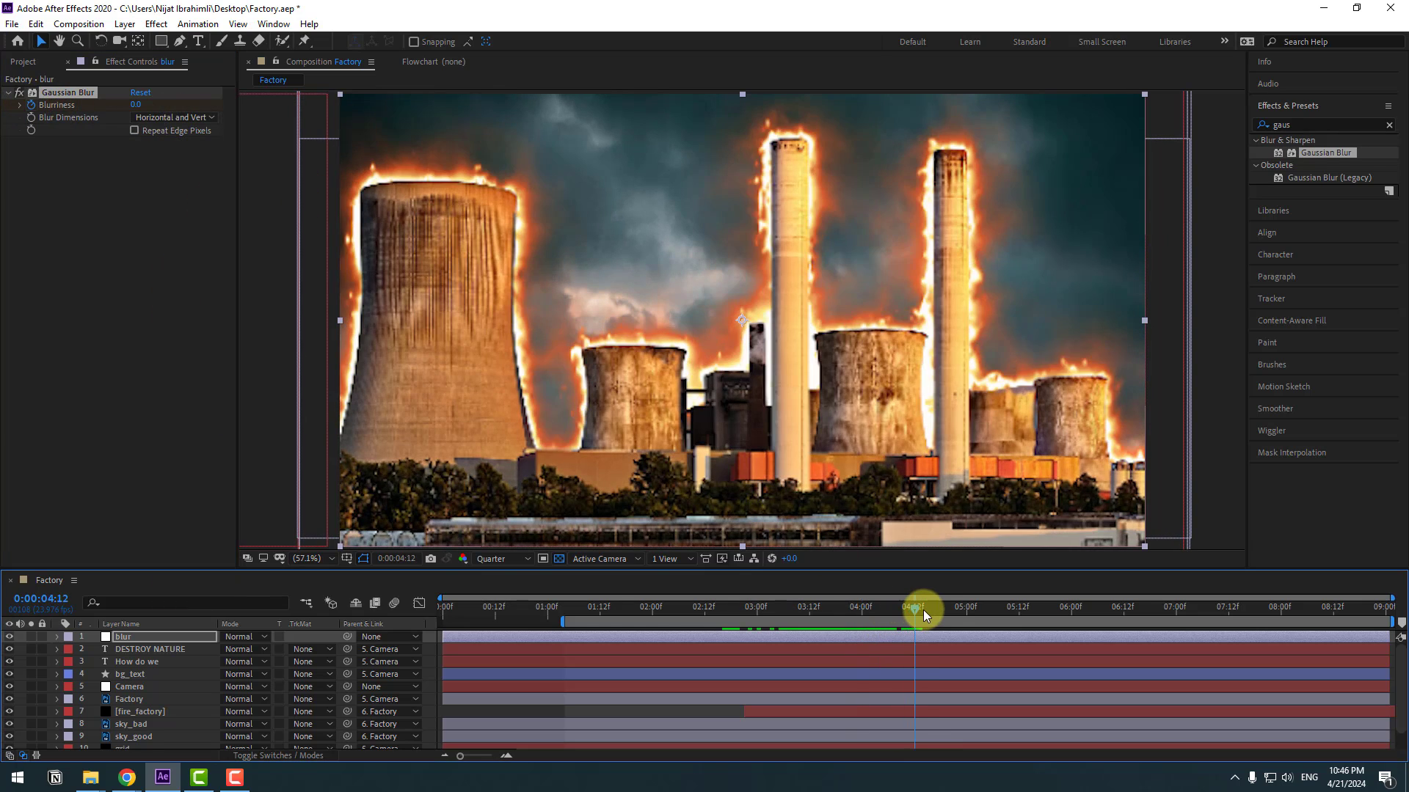
drag(137, 104, 507, 89)
key(ctrl+s)
key(space)
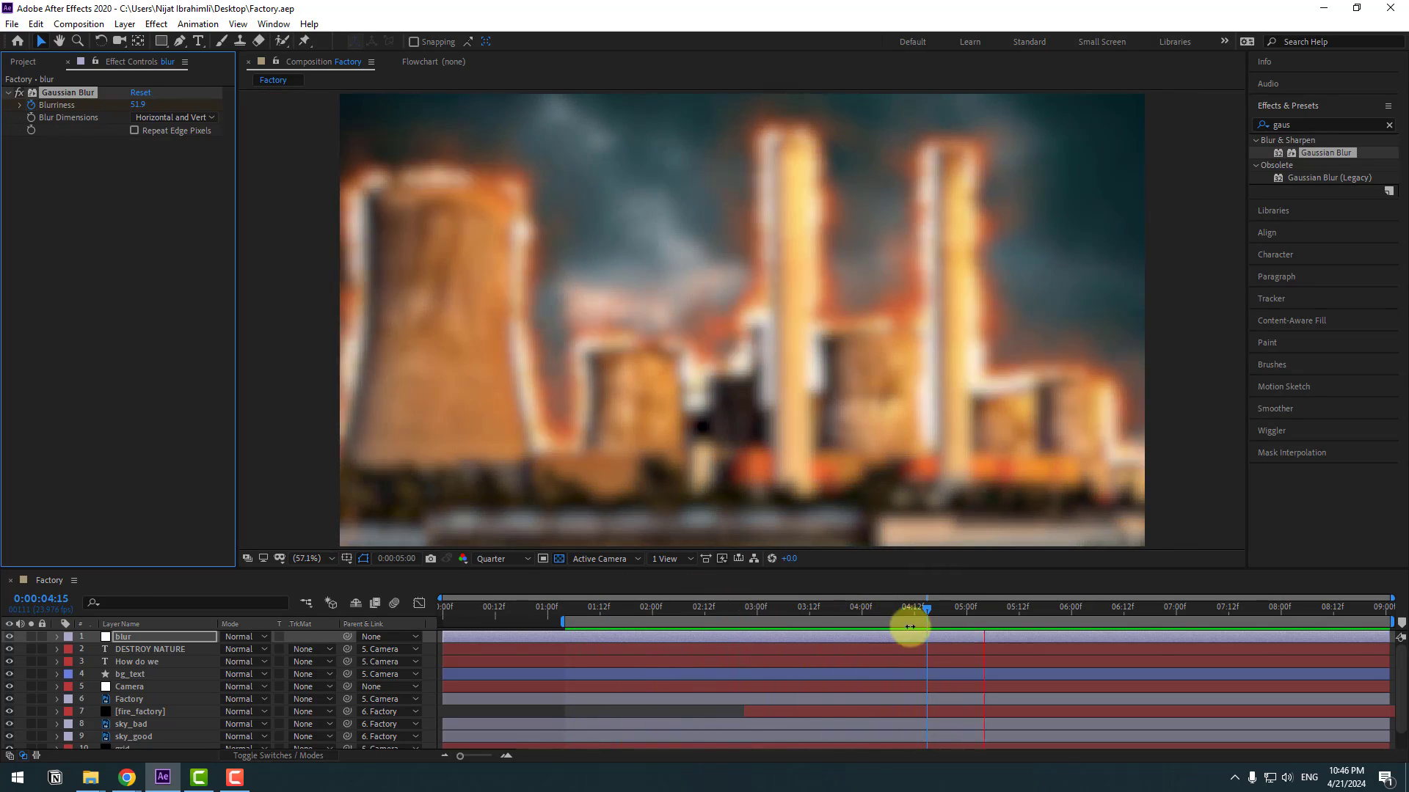
click(758, 644)
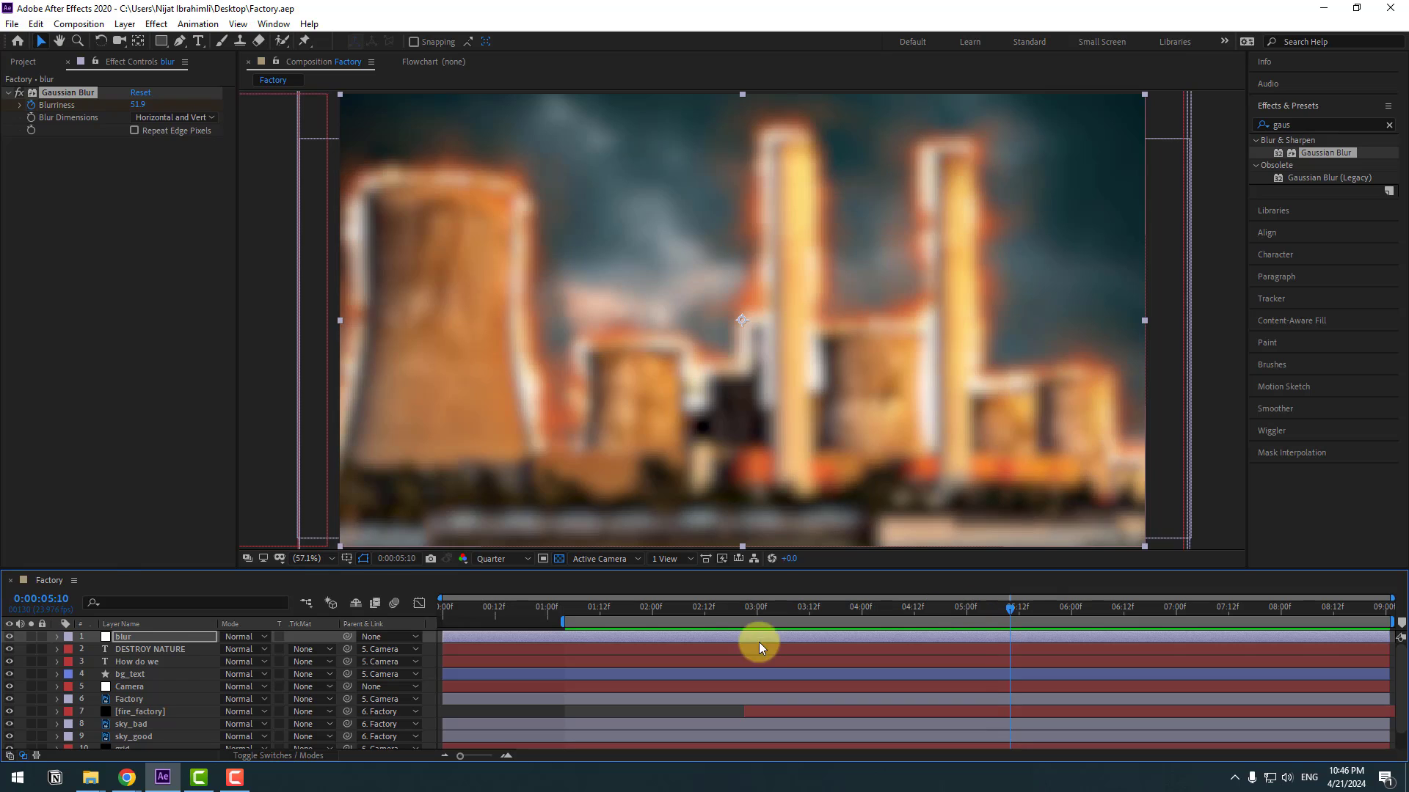
Step: Add T1.png above the blur layer, scale it to 34% and place the tree on the right side of the frame
click(22, 62)
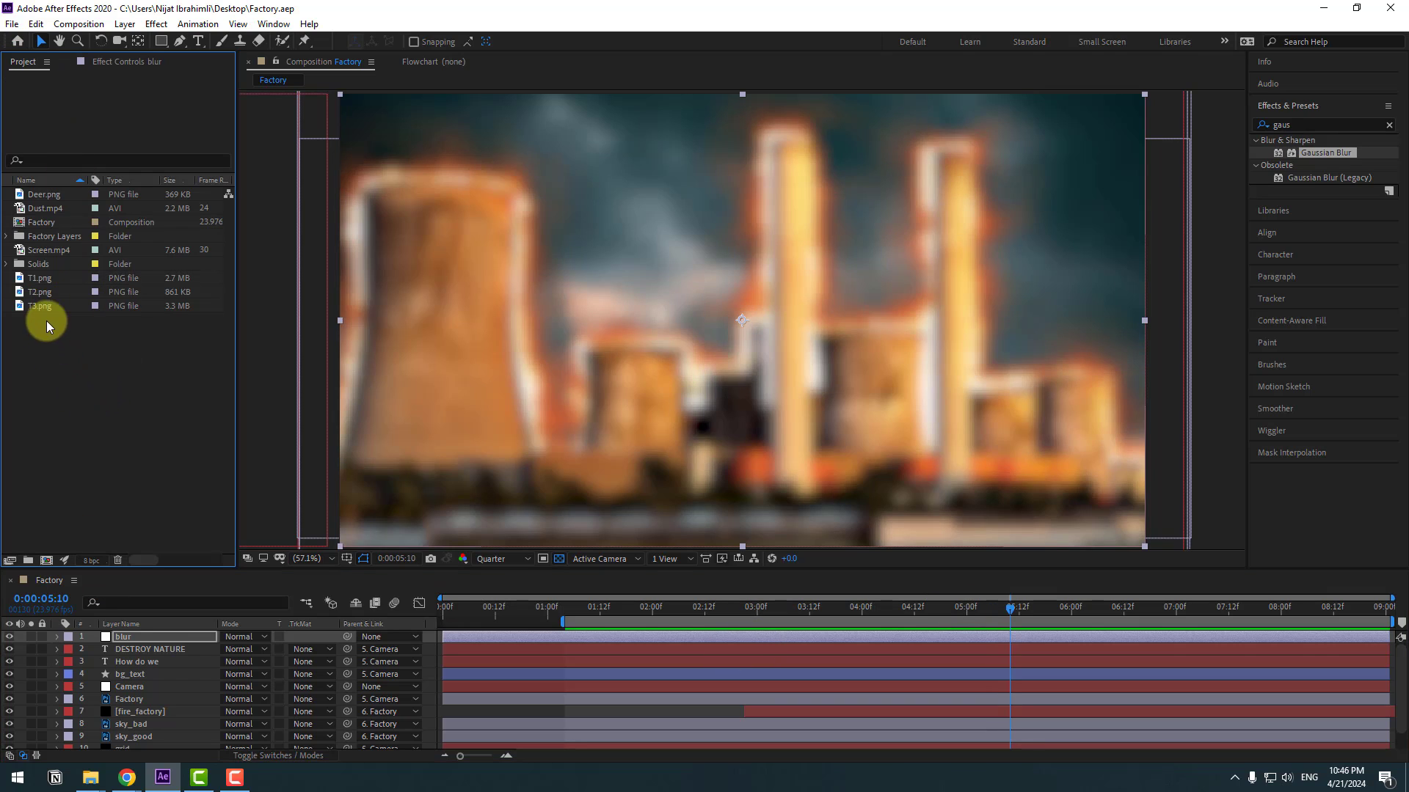
click(43, 279)
drag(41, 280, 144, 638)
key(s)
drag(246, 653, 193, 650)
drag(717, 477, 958, 510)
drag(242, 655, 236, 652)
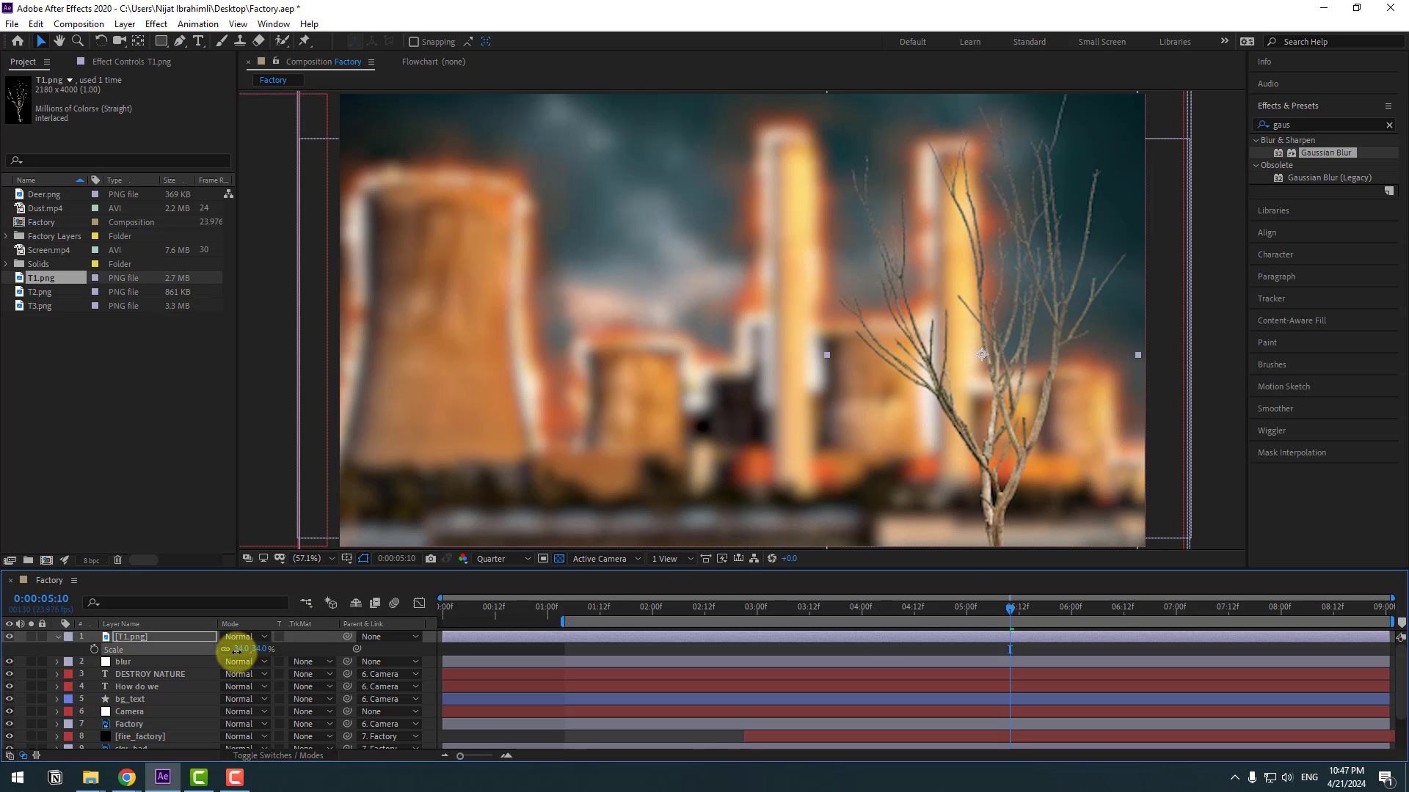
drag(938, 440, 984, 418)
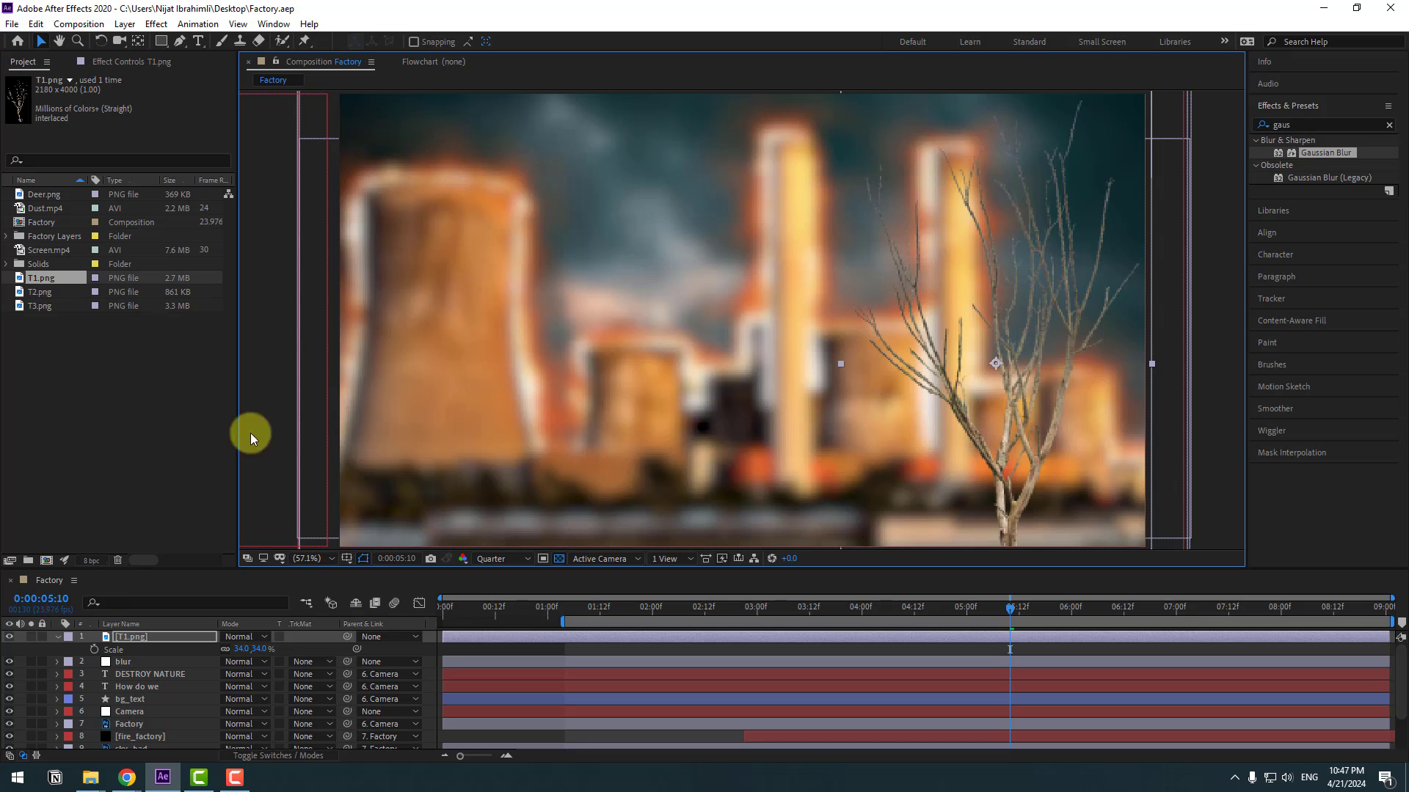
Step: Add T2.png as the topmost layer, scale it to 56% and place the tree at the left side of the frame
click(40, 292)
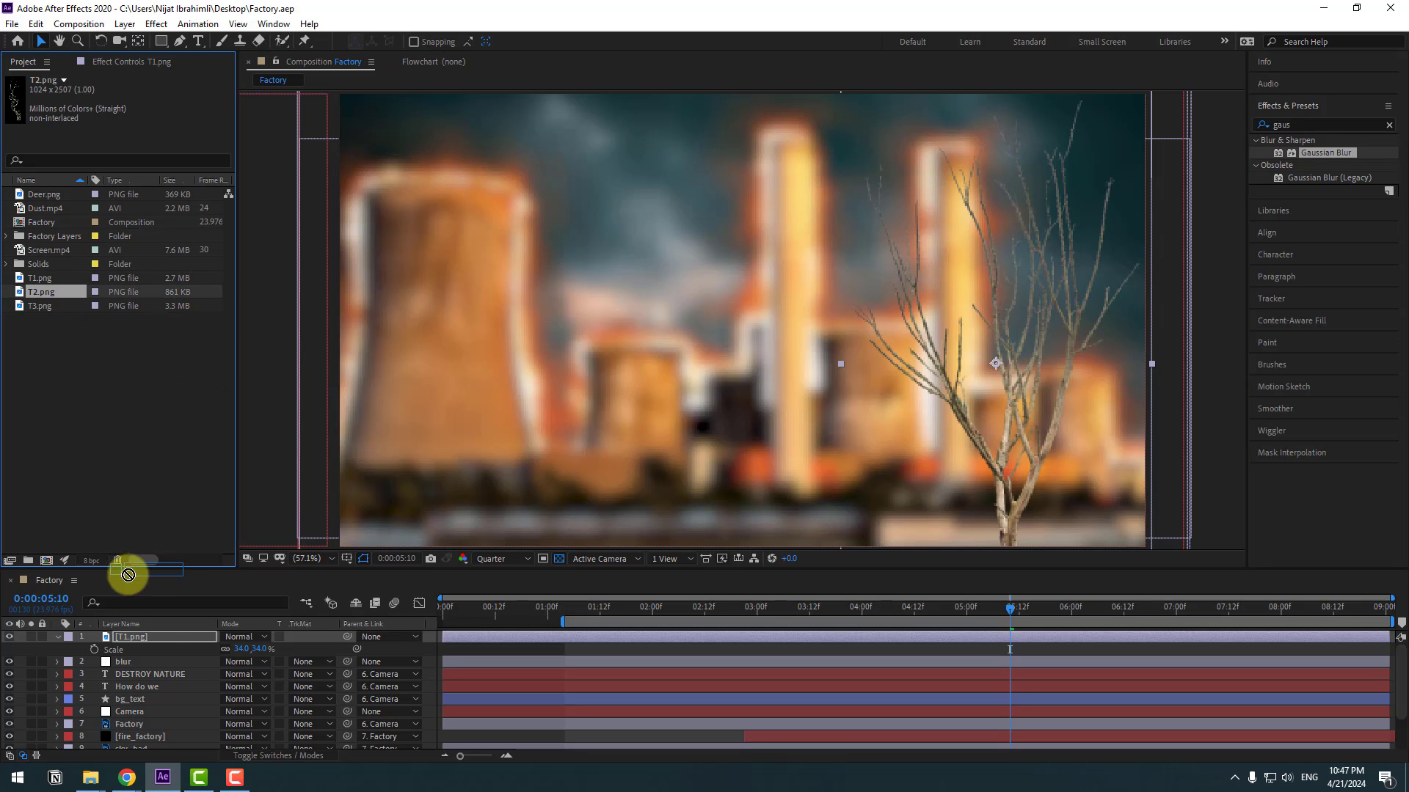
drag(123, 635, 169, 631)
drag(652, 387, 418, 393)
key(s)
mouse_move(242, 645)
mouse_down()
mouse_move(203, 655)
mouse_move(266, 635)
mouse_up()
drag(488, 381, 450, 430)
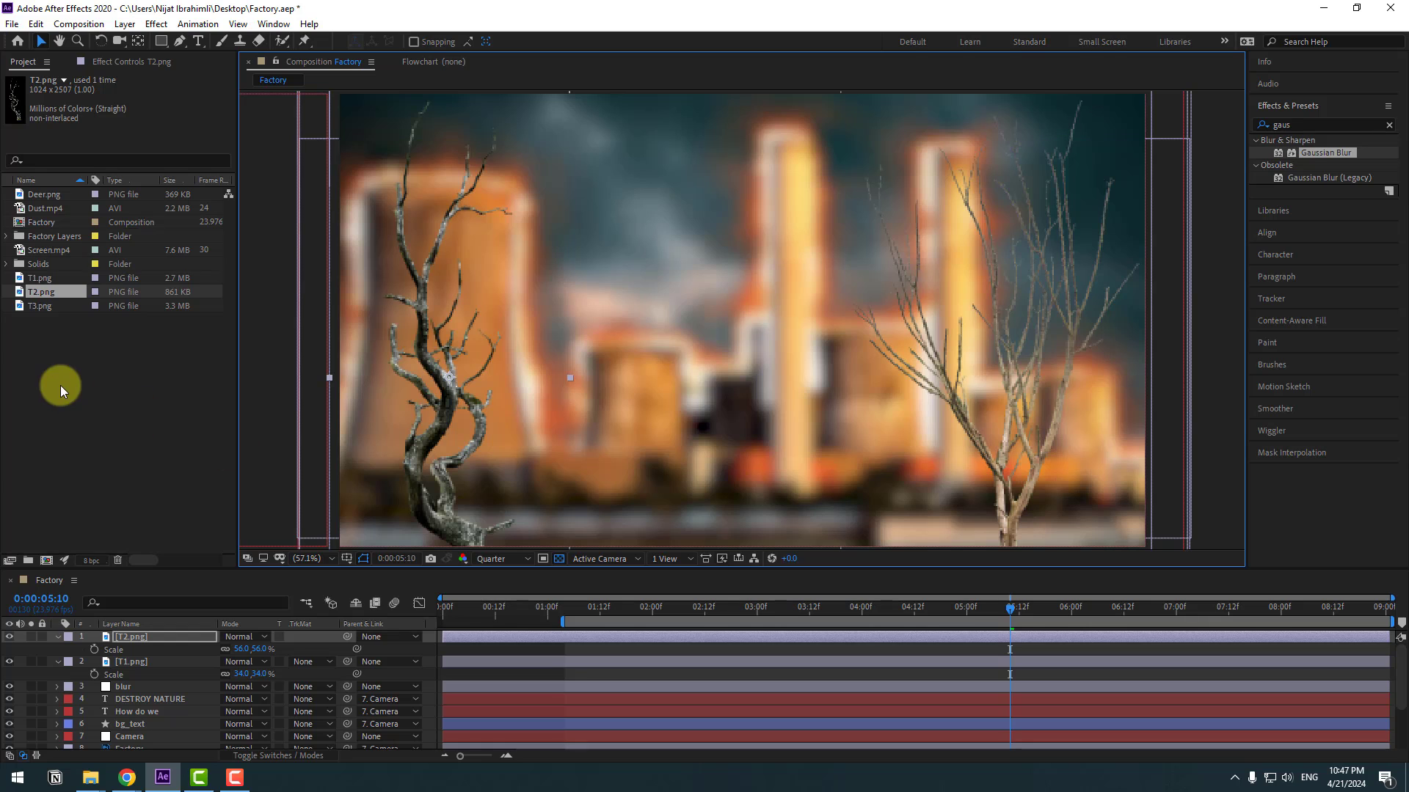
Step: Add T3.png above the other trees, scale it to 86% and place it on the right side of the frame
drag(39, 314, 136, 629)
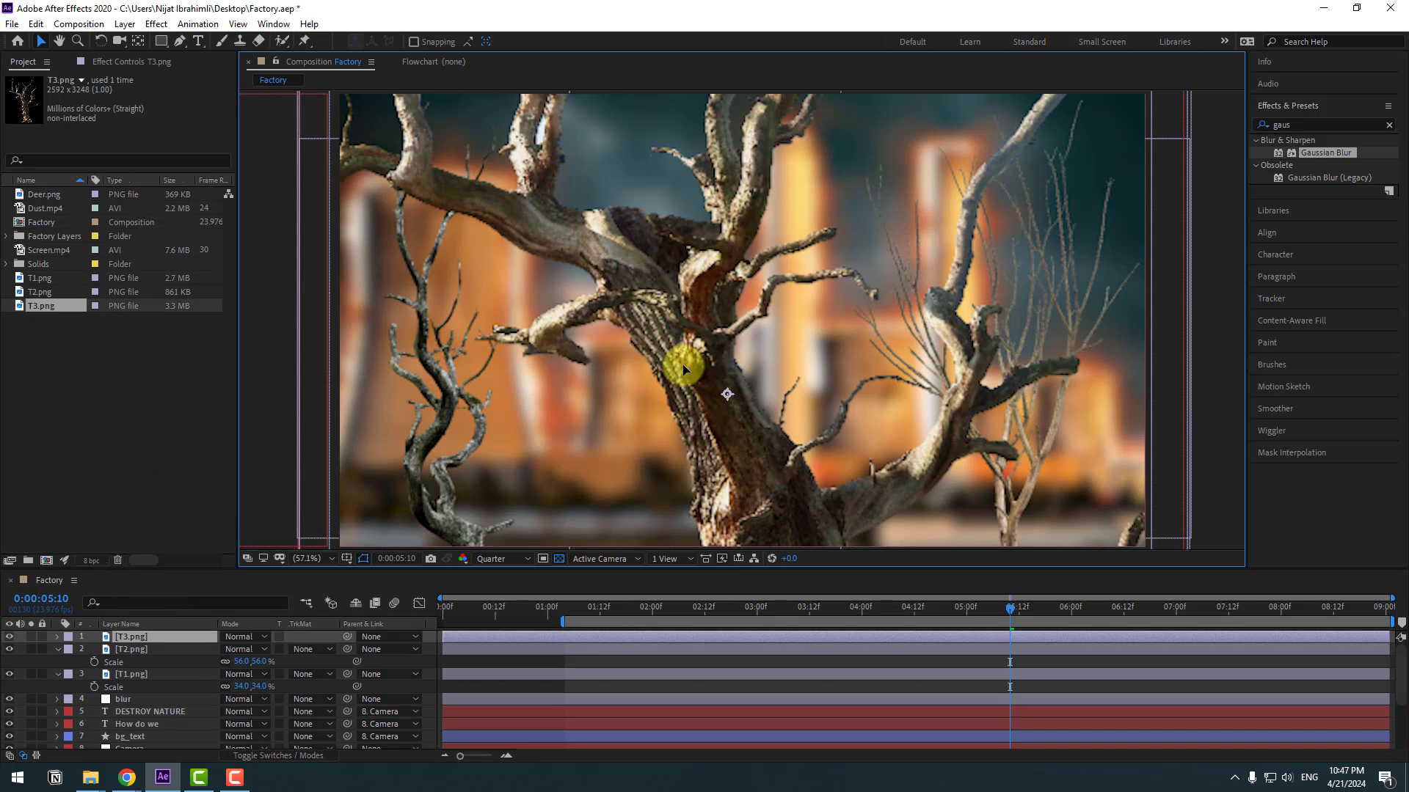
key(s)
drag(239, 650, 235, 650)
drag(796, 356, 994, 380)
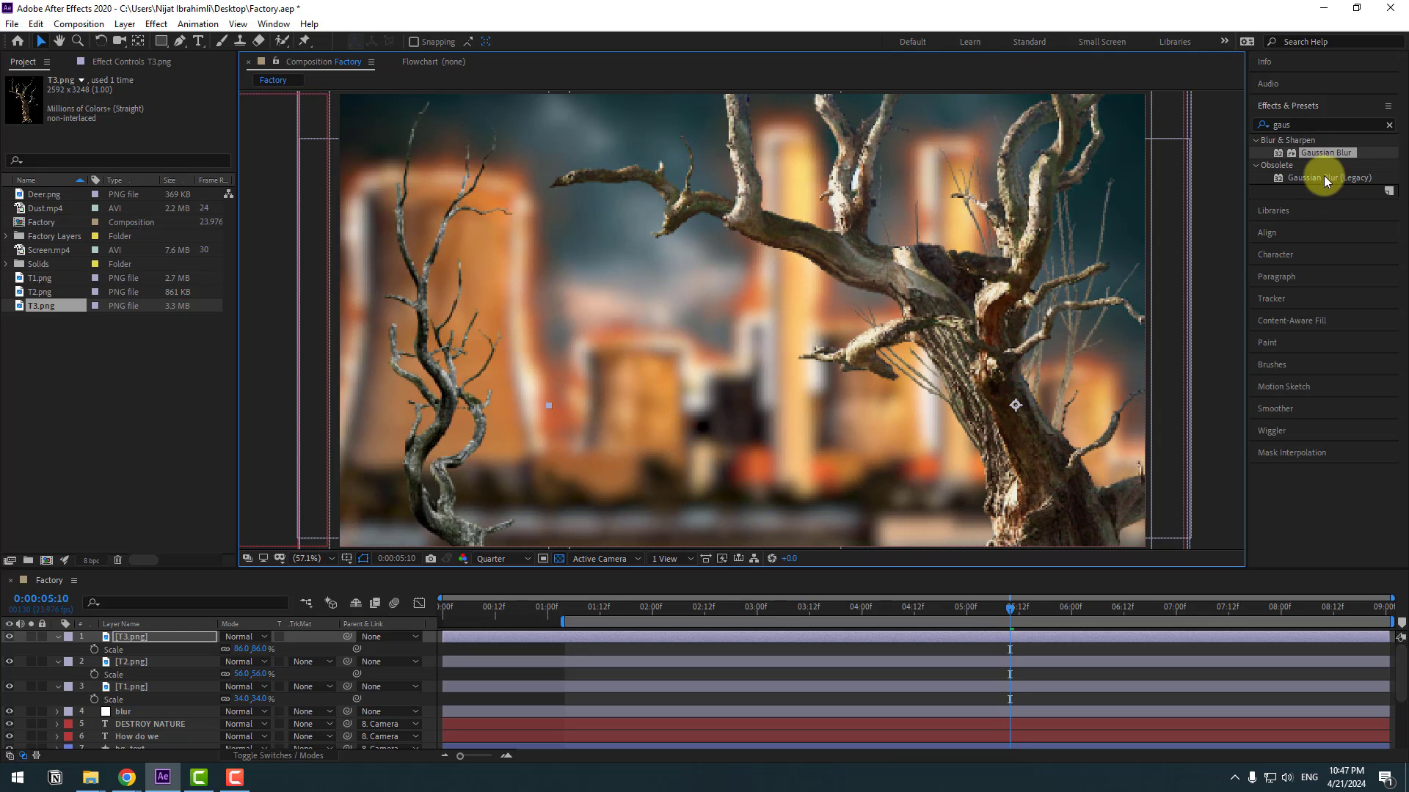
Step: Apply Gaussian Blur to T3.png with a Blurriness of 32.9 and collapse the three tree layers' properties
drag(1318, 158, 673, 643)
drag(136, 107, 361, 88)
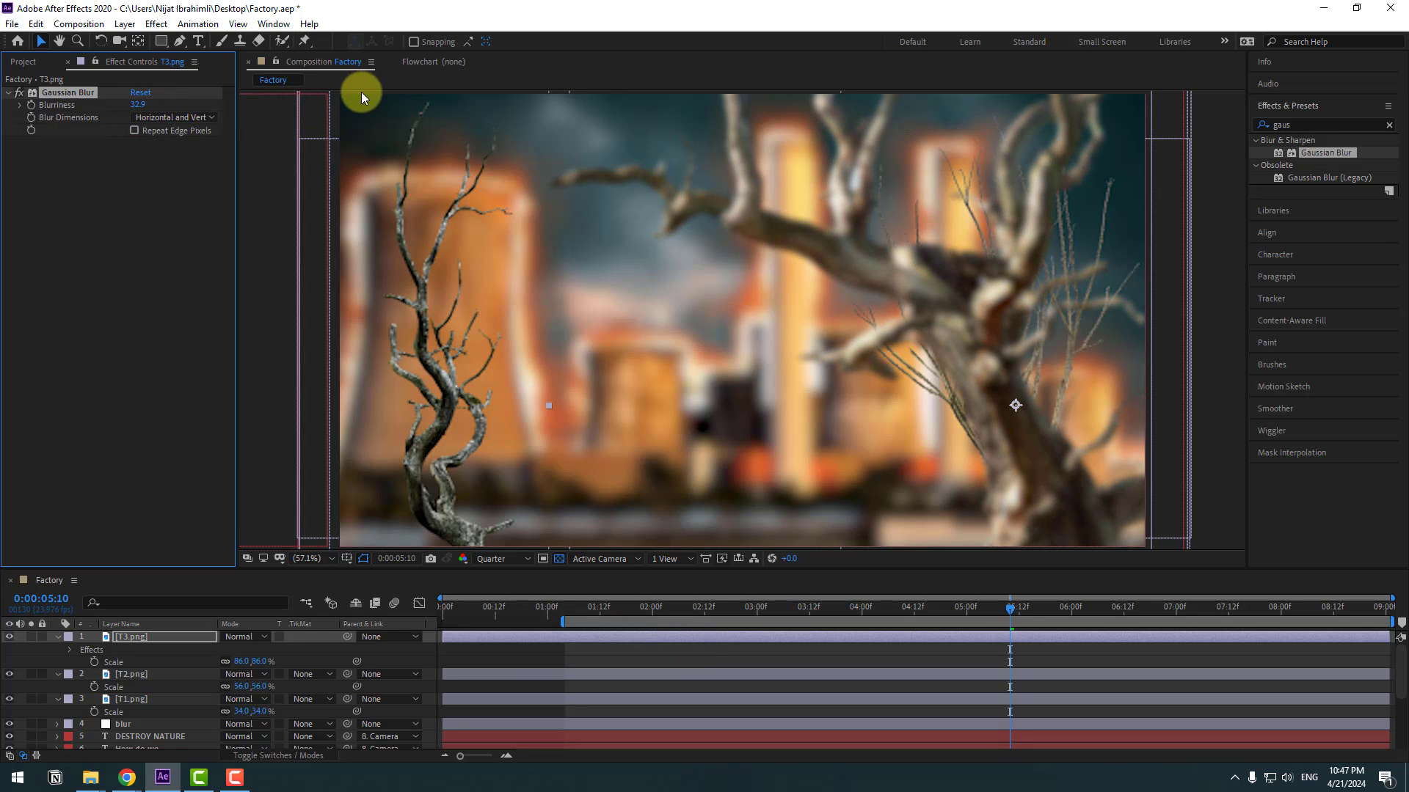
click(57, 636)
click(56, 649)
click(56, 662)
Step: Shift the T2.png tree slightly to the right and move the T1.png tree to the middle of the frame
click(127, 650)
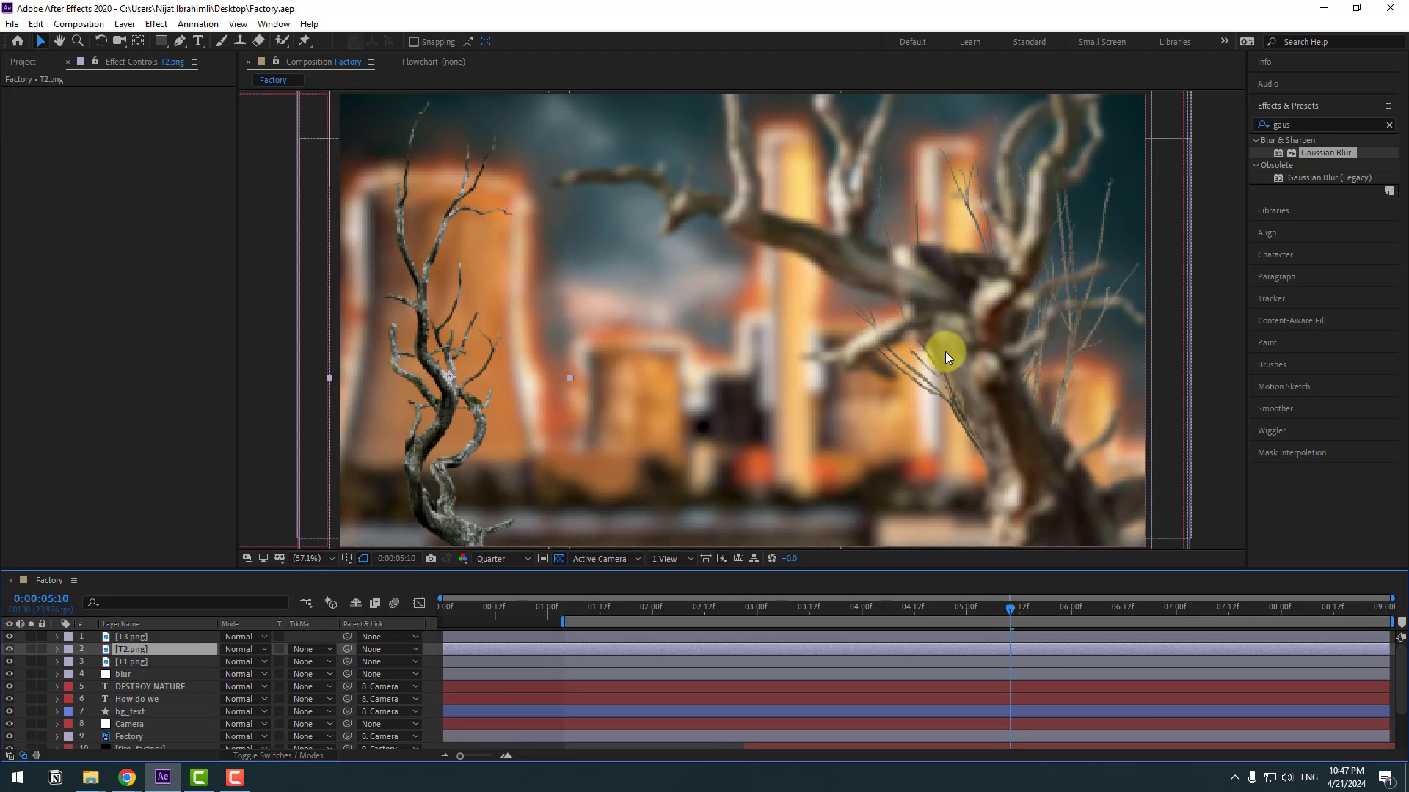
mouse_move(940, 367)
mouse_down()
mouse_move(737, 386)
mouse_move(788, 393)
mouse_move(941, 369)
mouse_up()
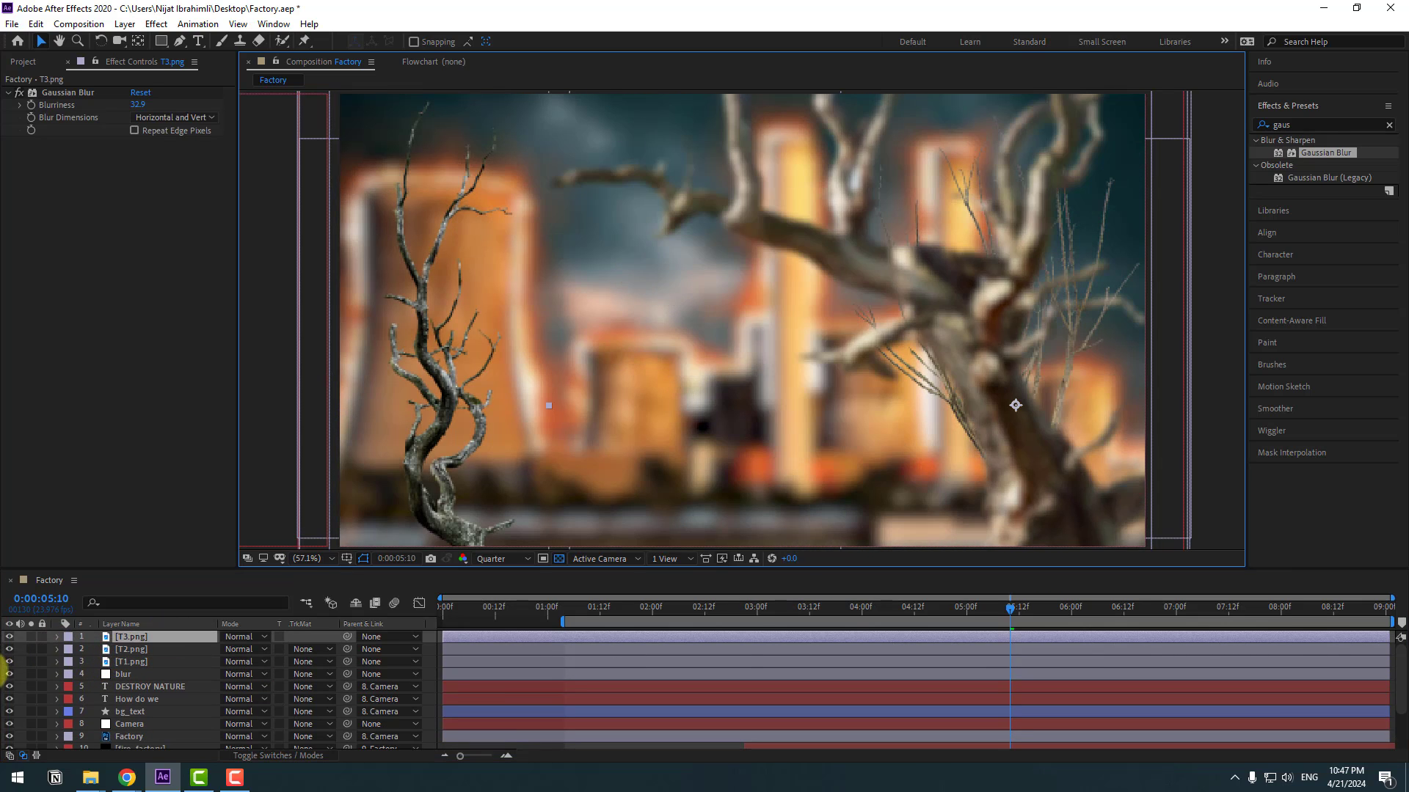
click(128, 651)
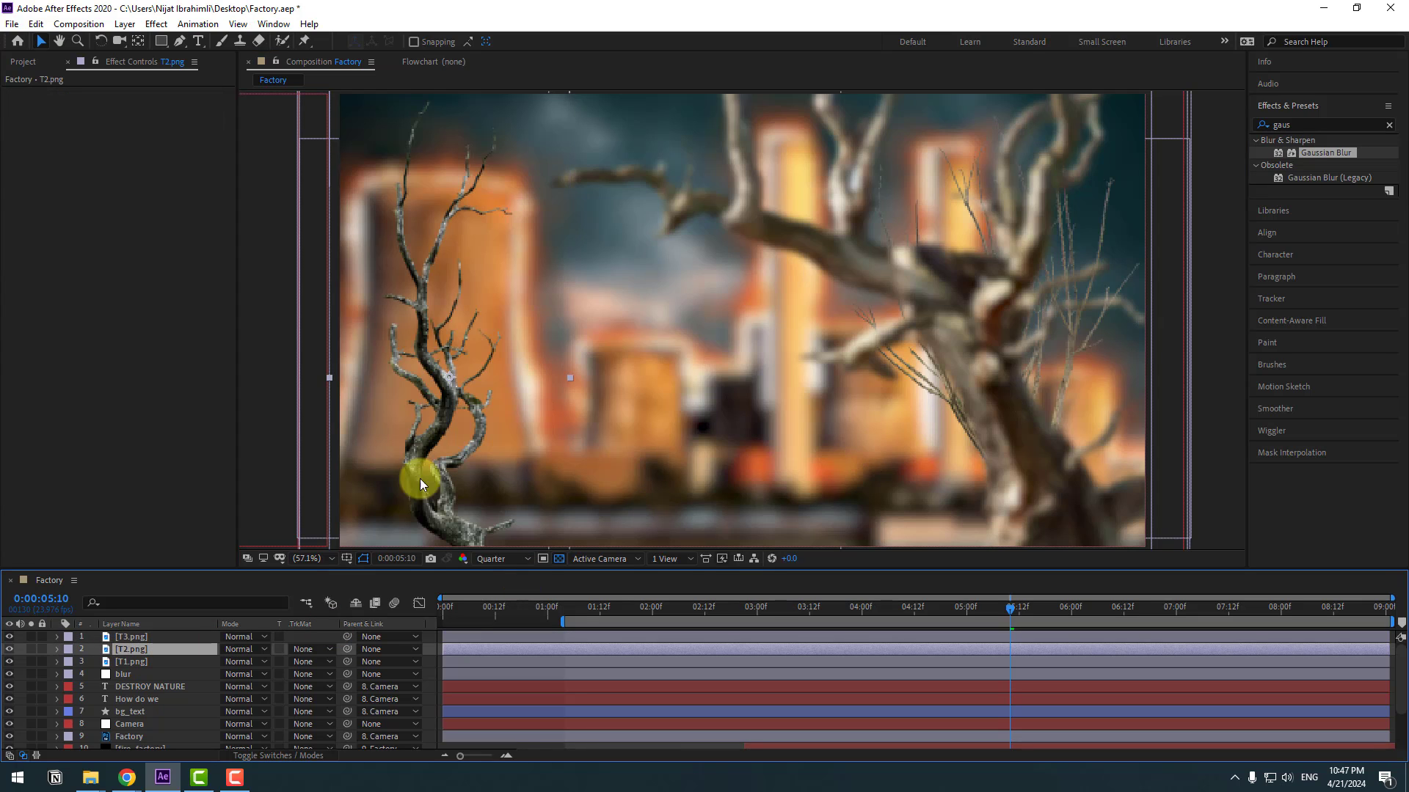
mouse_move(450, 376)
mouse_down()
mouse_move(418, 381)
mouse_move(463, 374)
mouse_up()
click(141, 664)
drag(999, 353, 708, 352)
Step: Move the T1, T2 and T3 layers in time so they all start at 0:00:04:07, and save the project
click(159, 663)
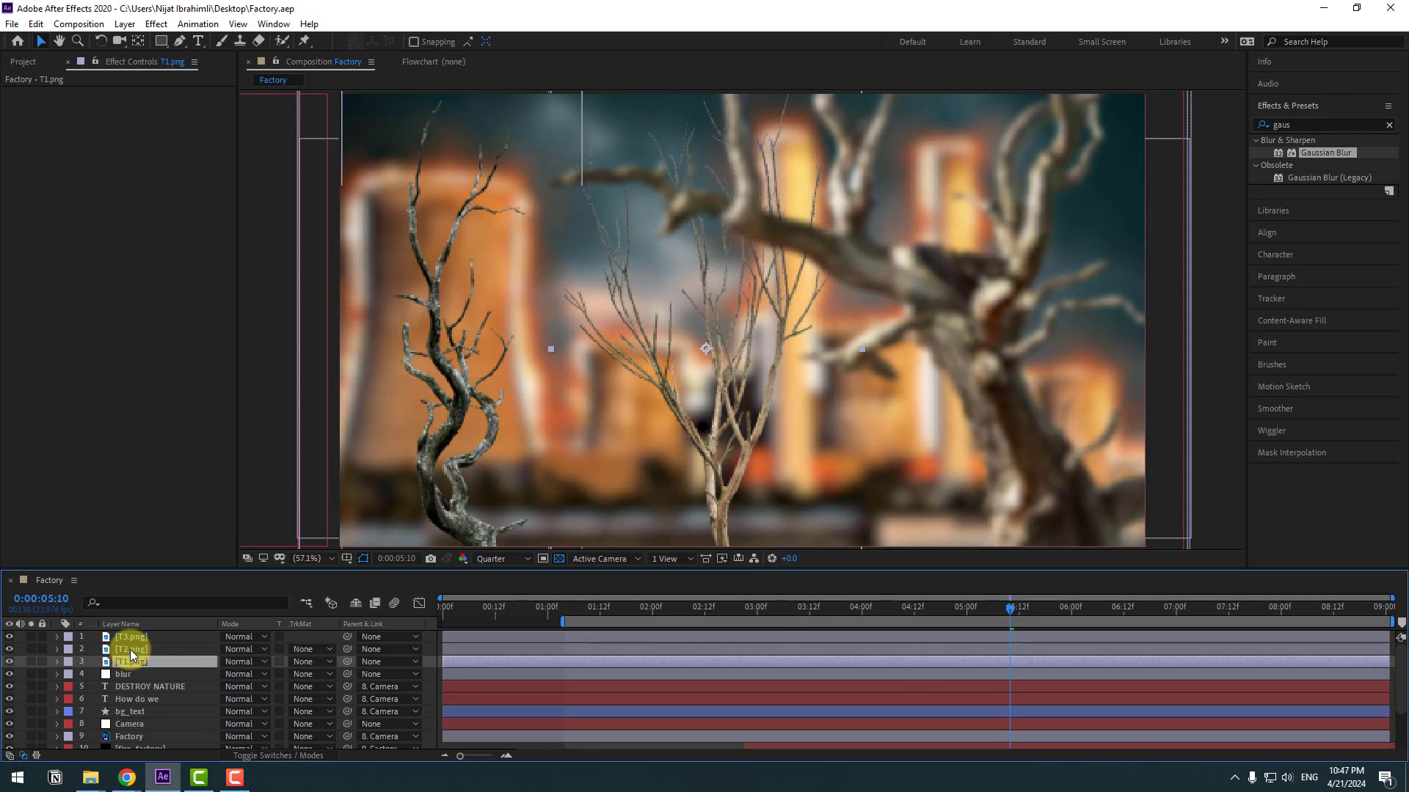
shift+click(130, 638)
drag(469, 636, 1067, 630)
click(784, 609)
key(ctrl+s)
drag(781, 609, 892, 608)
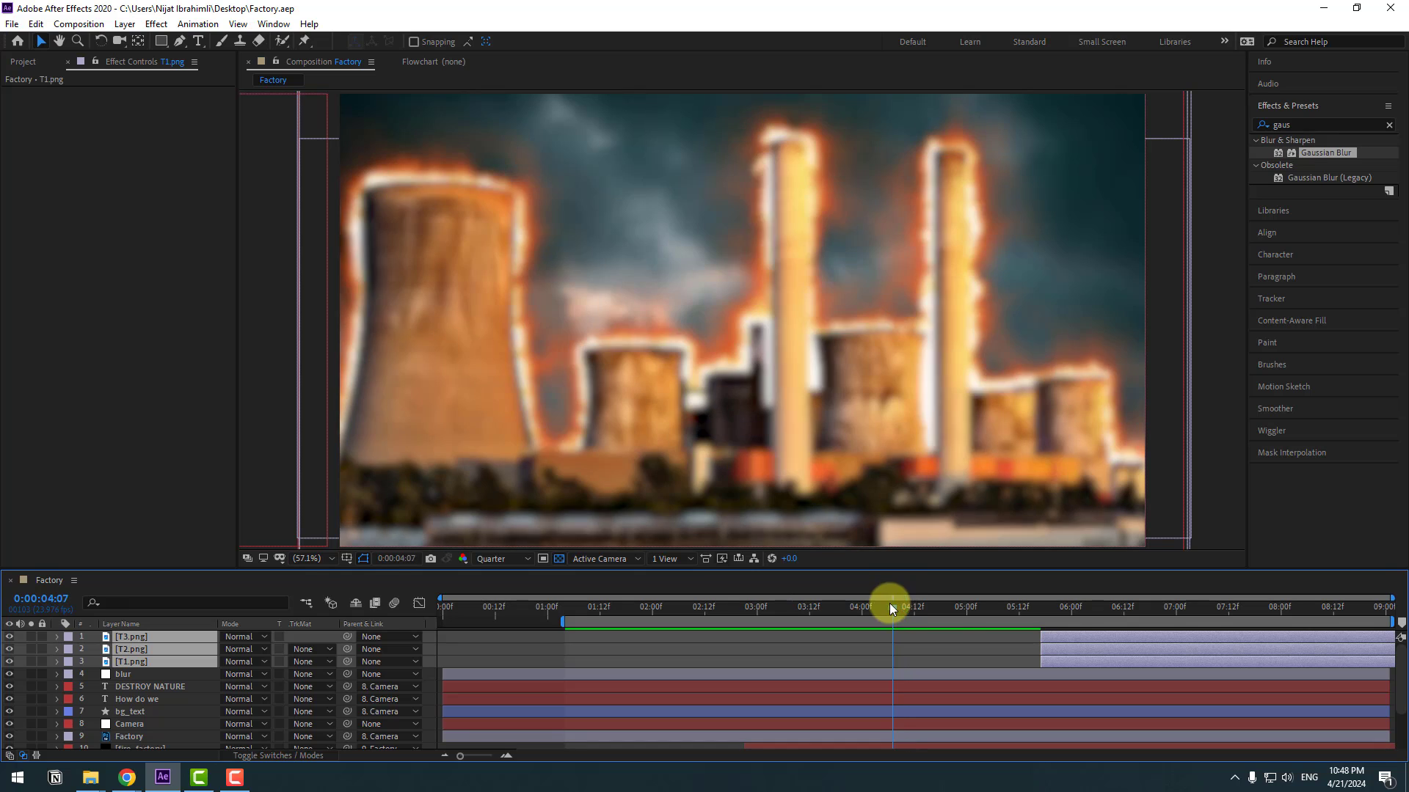
drag(1055, 639, 908, 635)
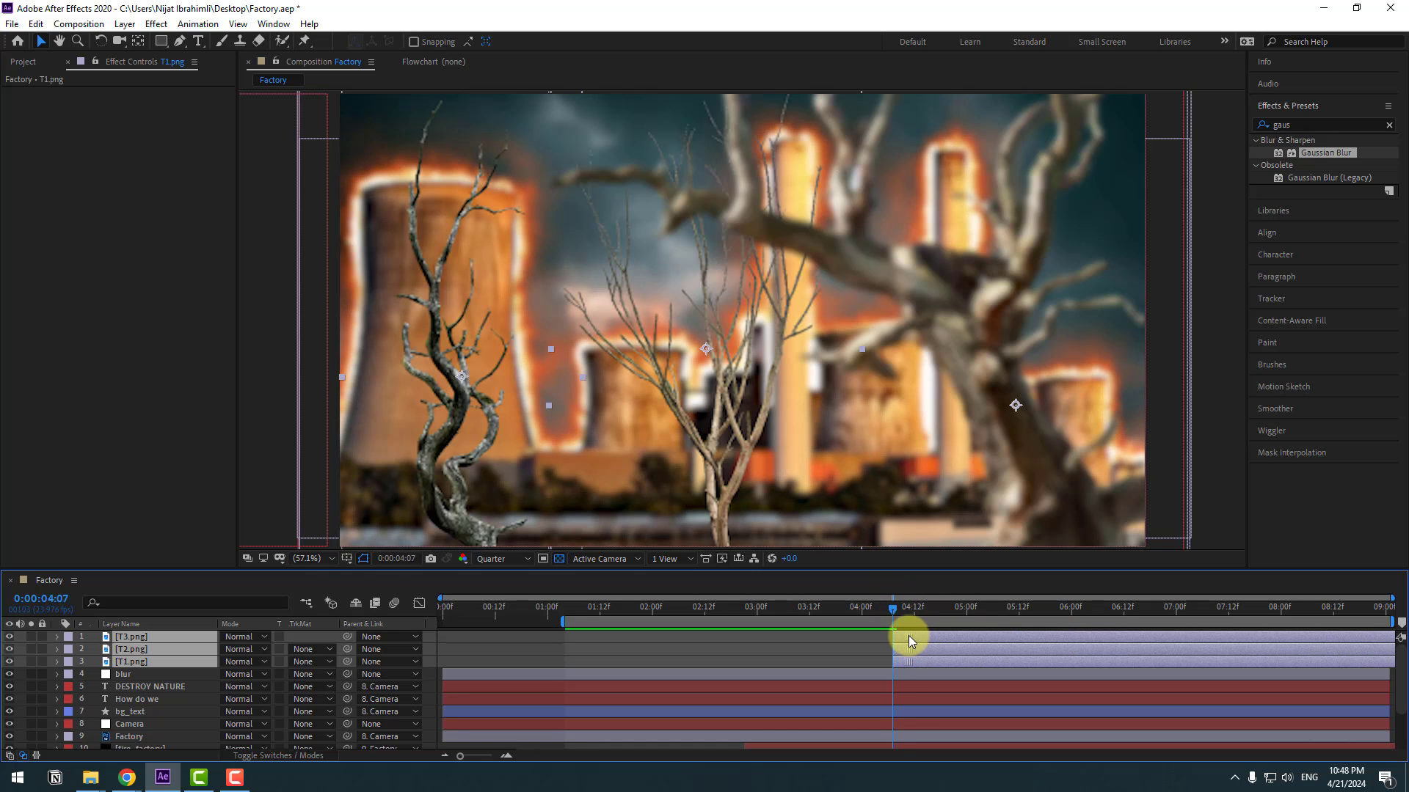
key(ctrl+s)
Step: Add Position keyframes at about 0:00:05:10 to the T1, T2 and T3 layers to hold their placed positions
key(p)
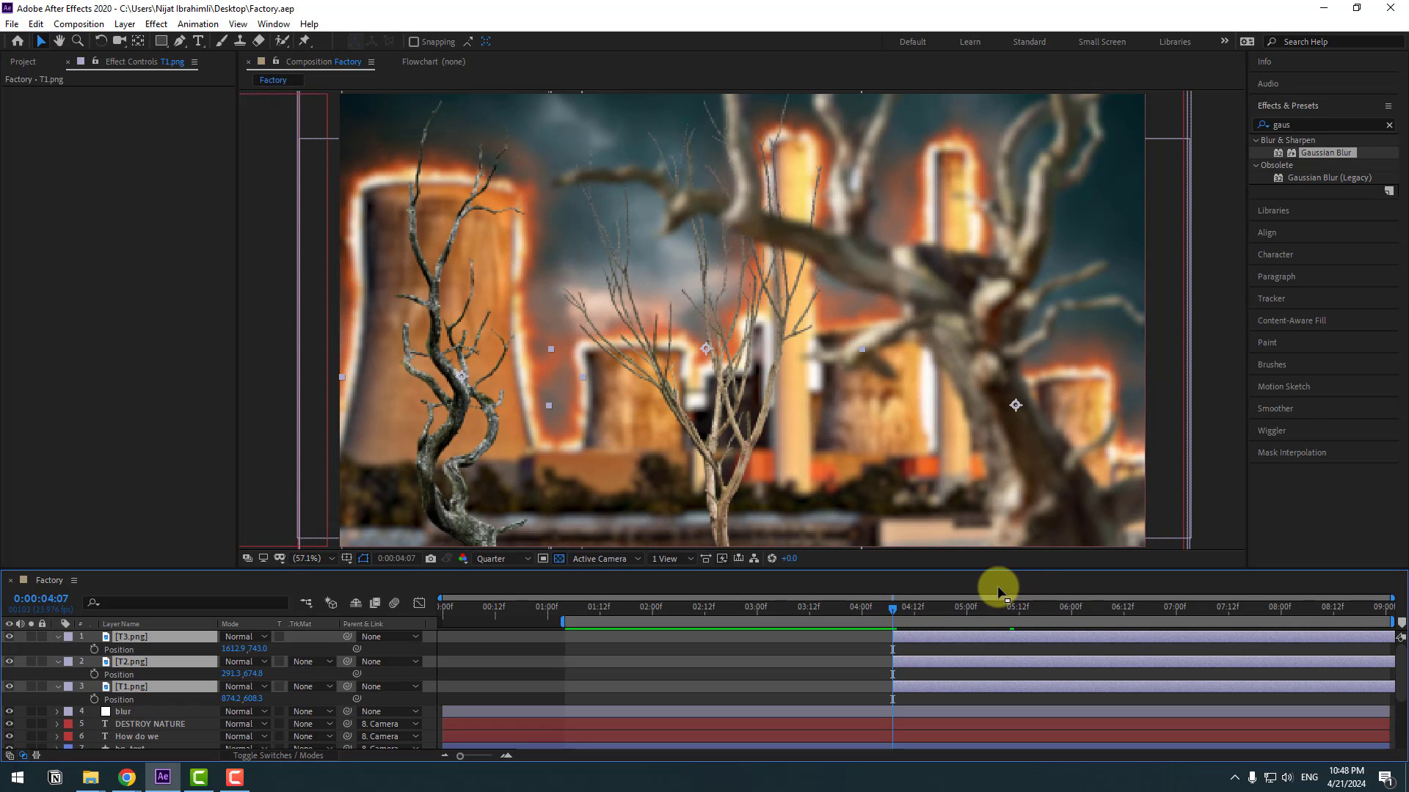
mouse_move(901, 605)
mouse_down()
mouse_move(1009, 607)
mouse_move(891, 612)
mouse_up()
click(94, 650)
click(457, 659)
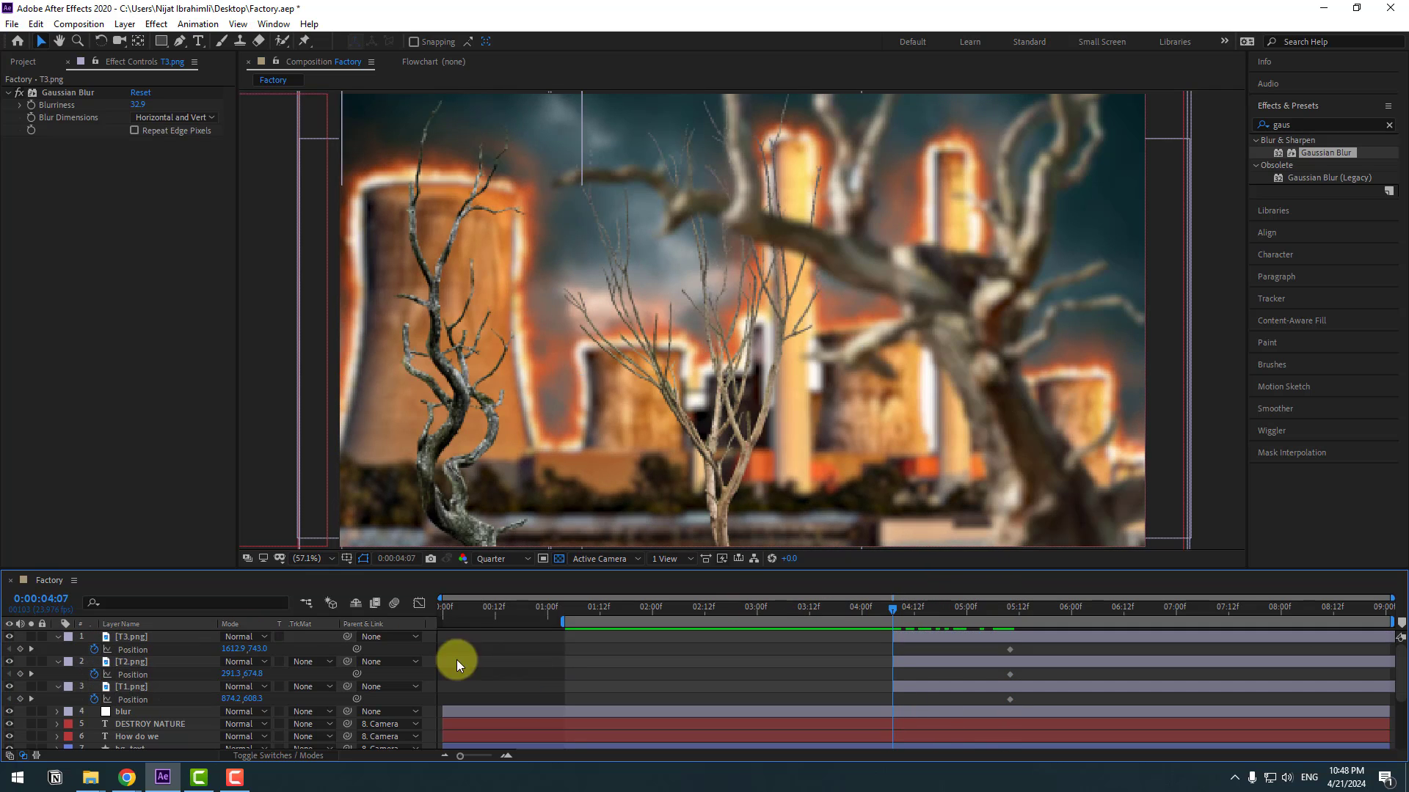
Step: At 0:00:04:07, set off-frame positions: T3's X to 3017.9, T2's X to -211.7 and T1's Y to 1718.3
click(128, 637)
drag(236, 650, 1222, 632)
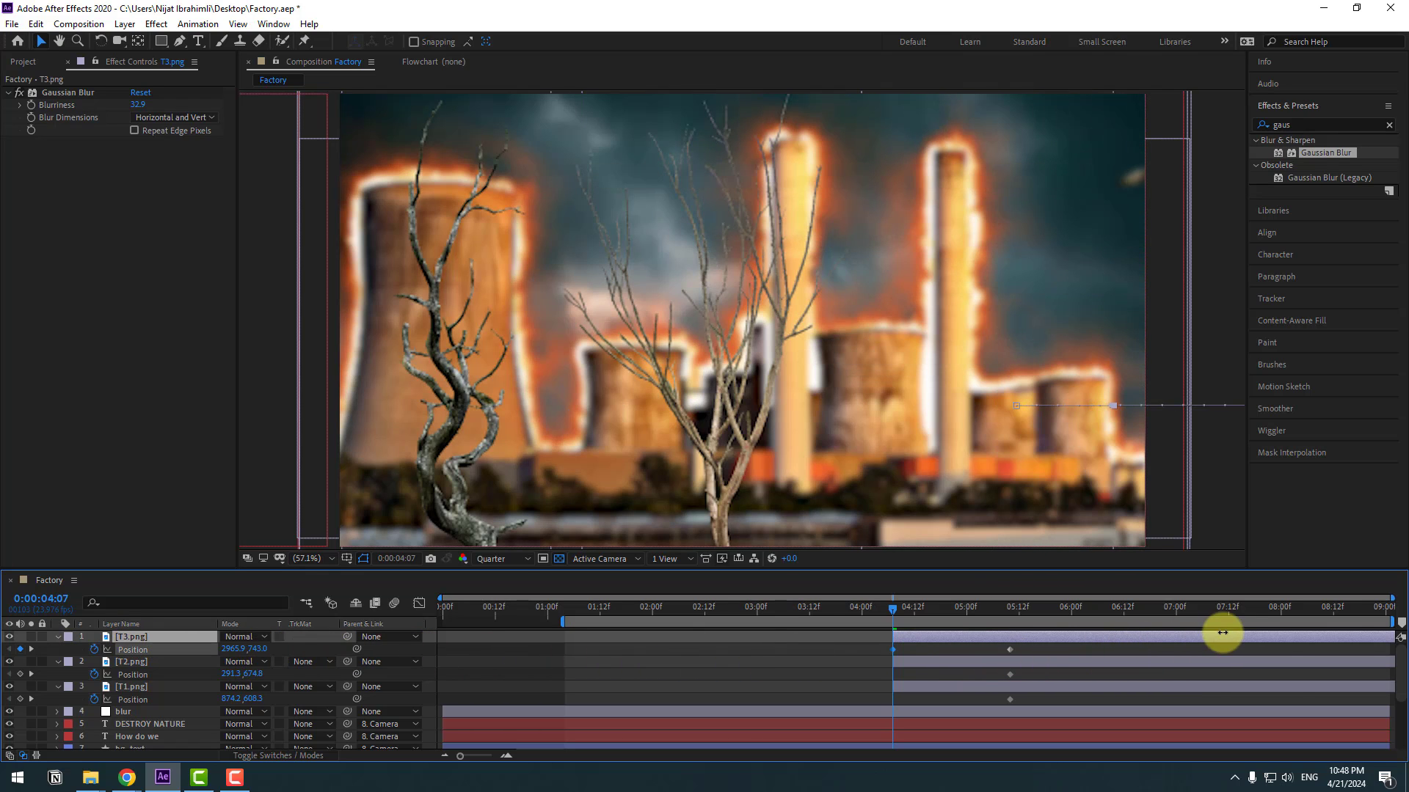
click(125, 663)
drag(228, 673, 0, 670)
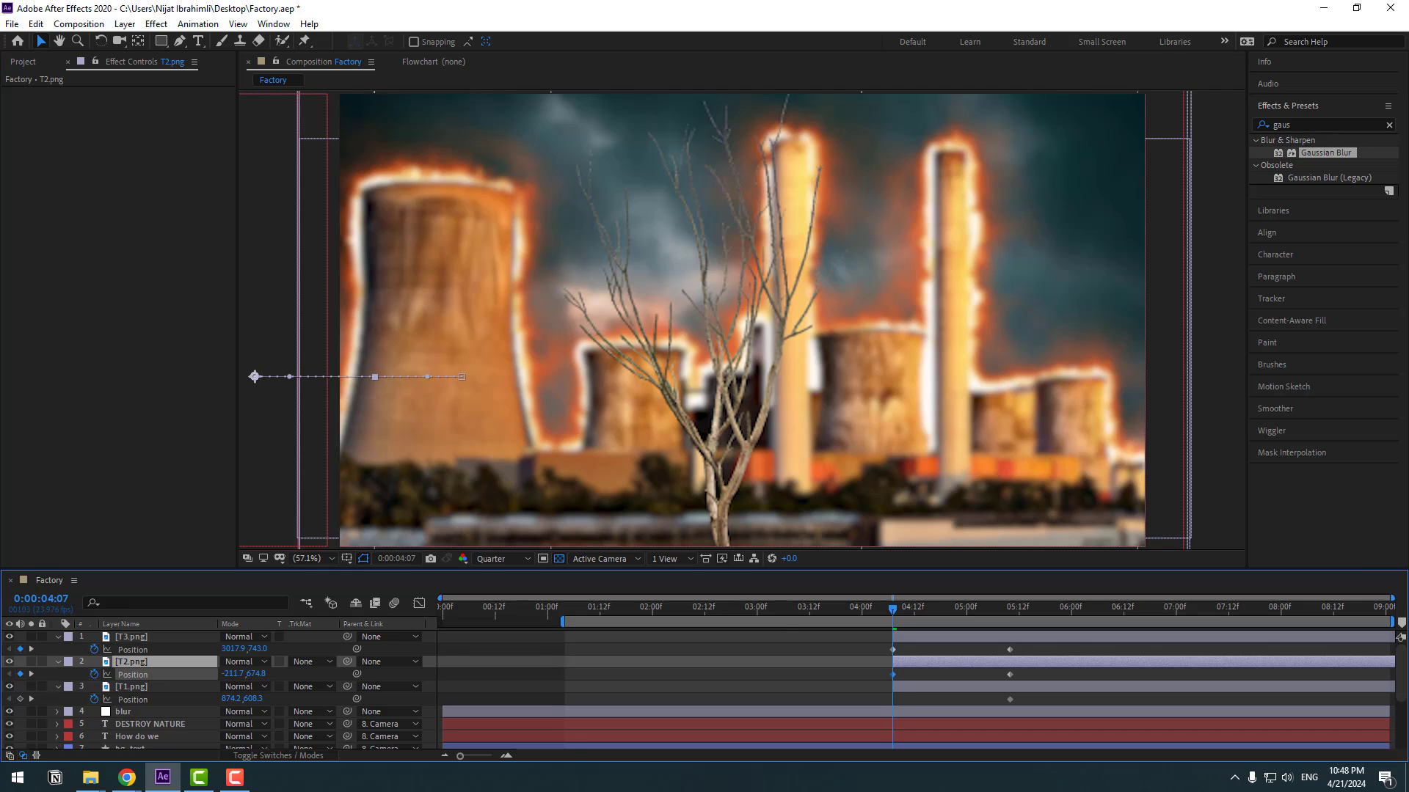
click(267, 694)
drag(252, 703, 336, 686)
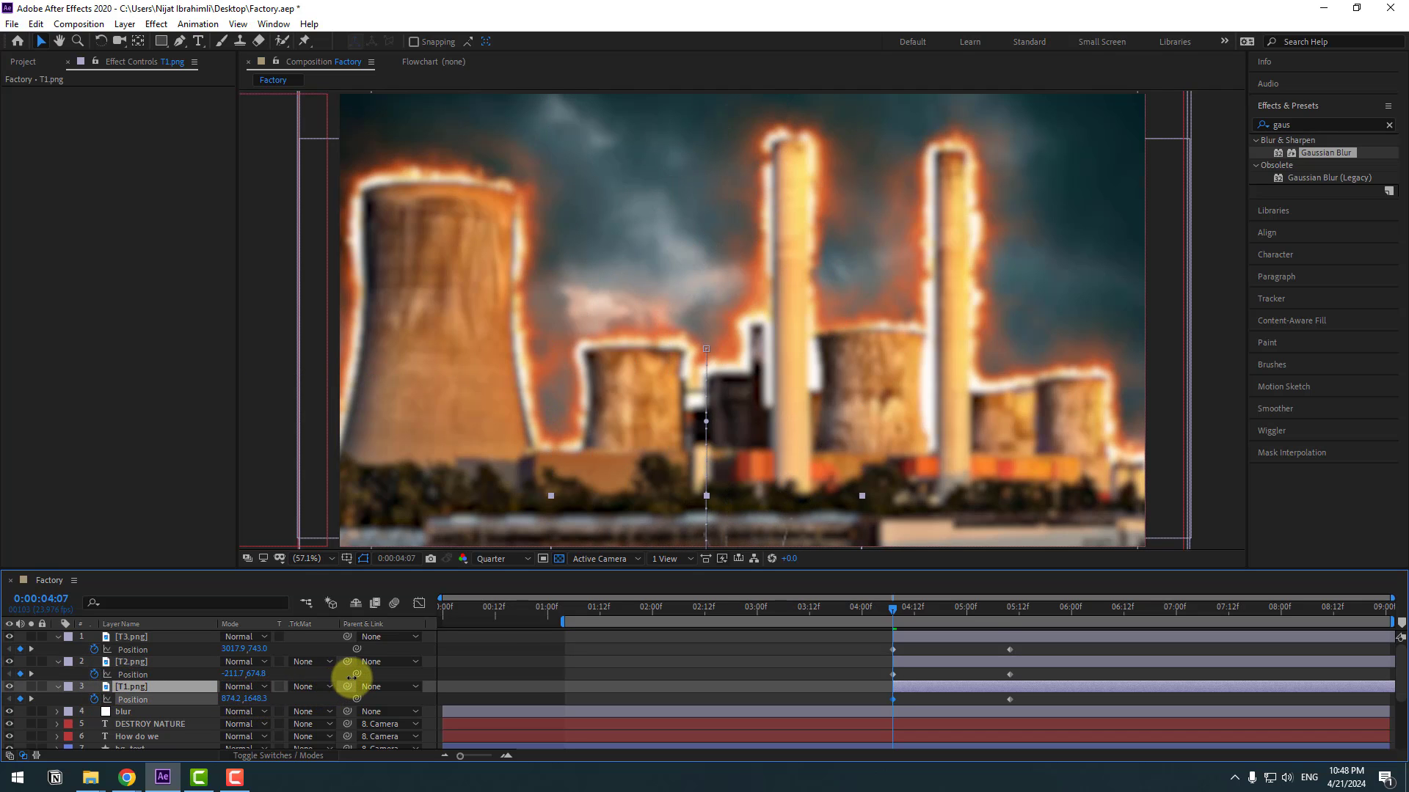
Step: Apply Easy Ease to all tree Position keyframes and raise the ending ease influence to about 67.75% in the speed graph
drag(895, 606, 890, 700)
right_click(891, 700)
mouse_move(902, 688)
click(1102, 592)
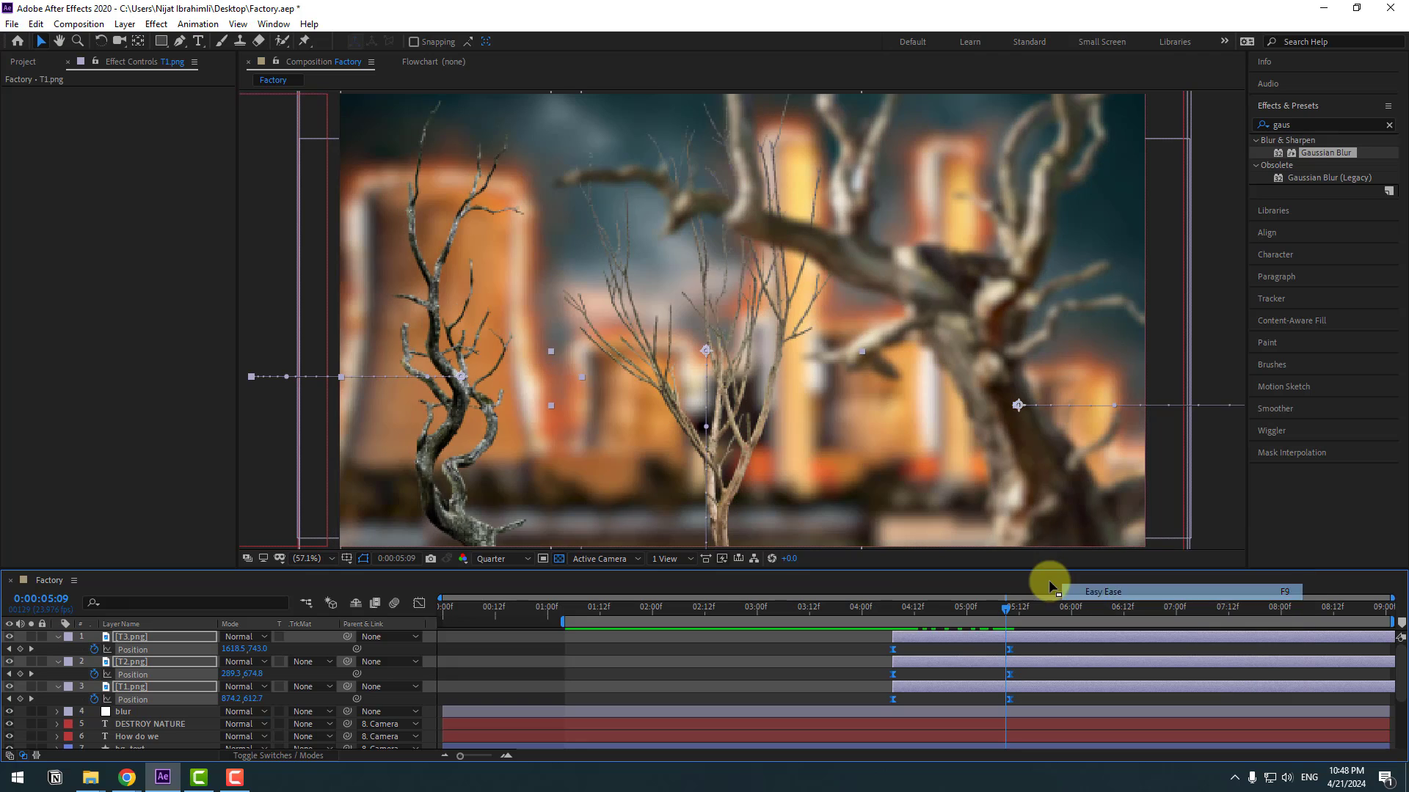
click(418, 604)
drag(1034, 706, 976, 722)
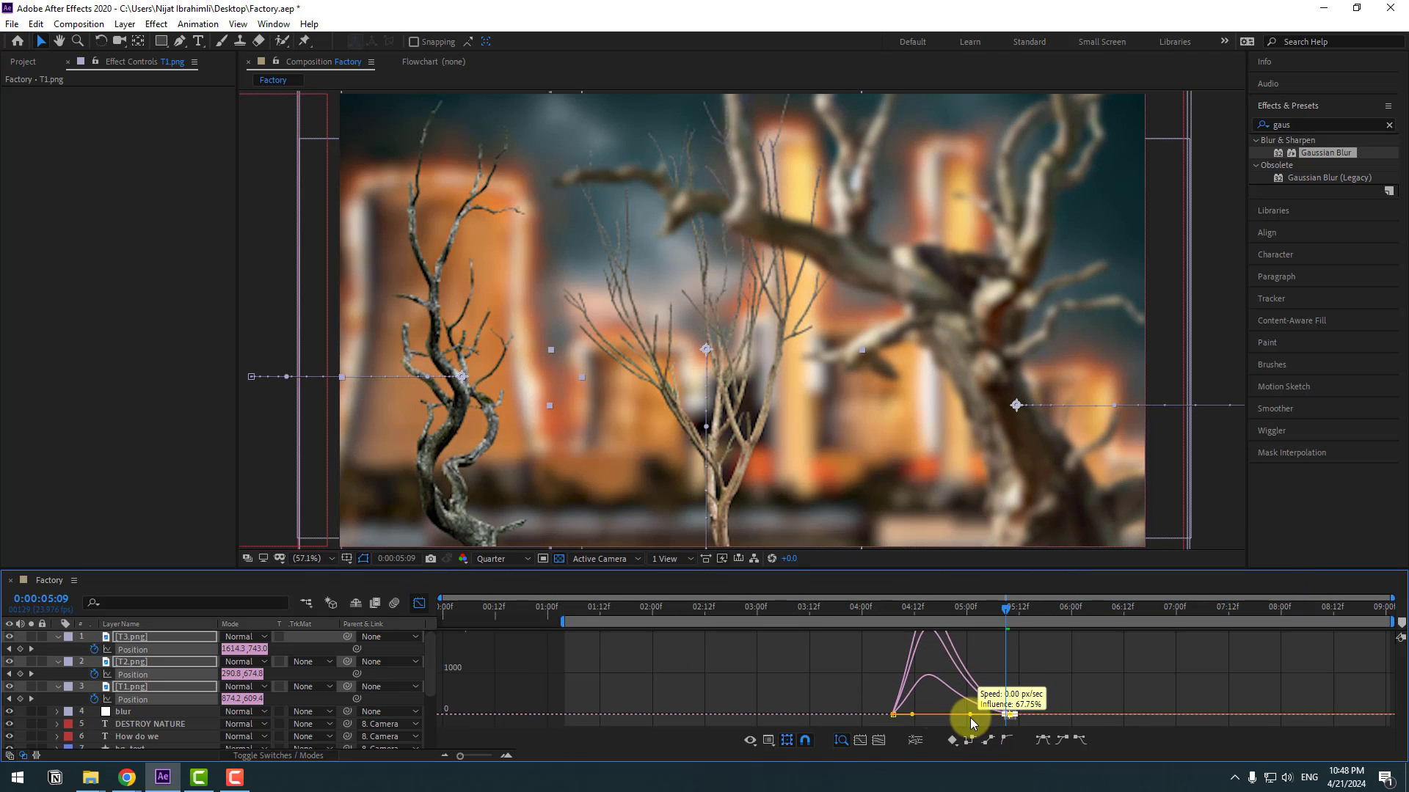
click(419, 604)
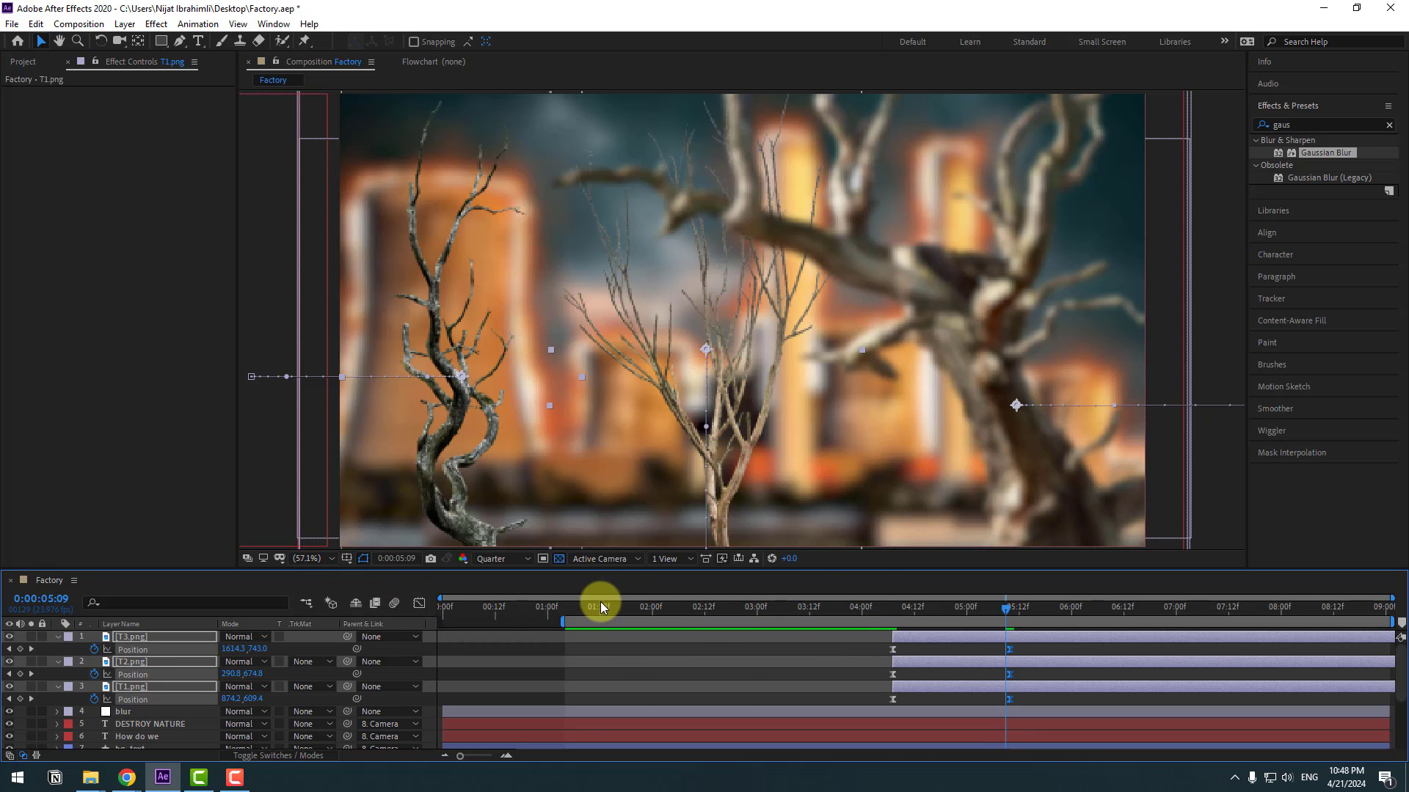
Step: Start the work area just before the trees enter and preview their entrance animation
drag(557, 620, 892, 631)
key(space)
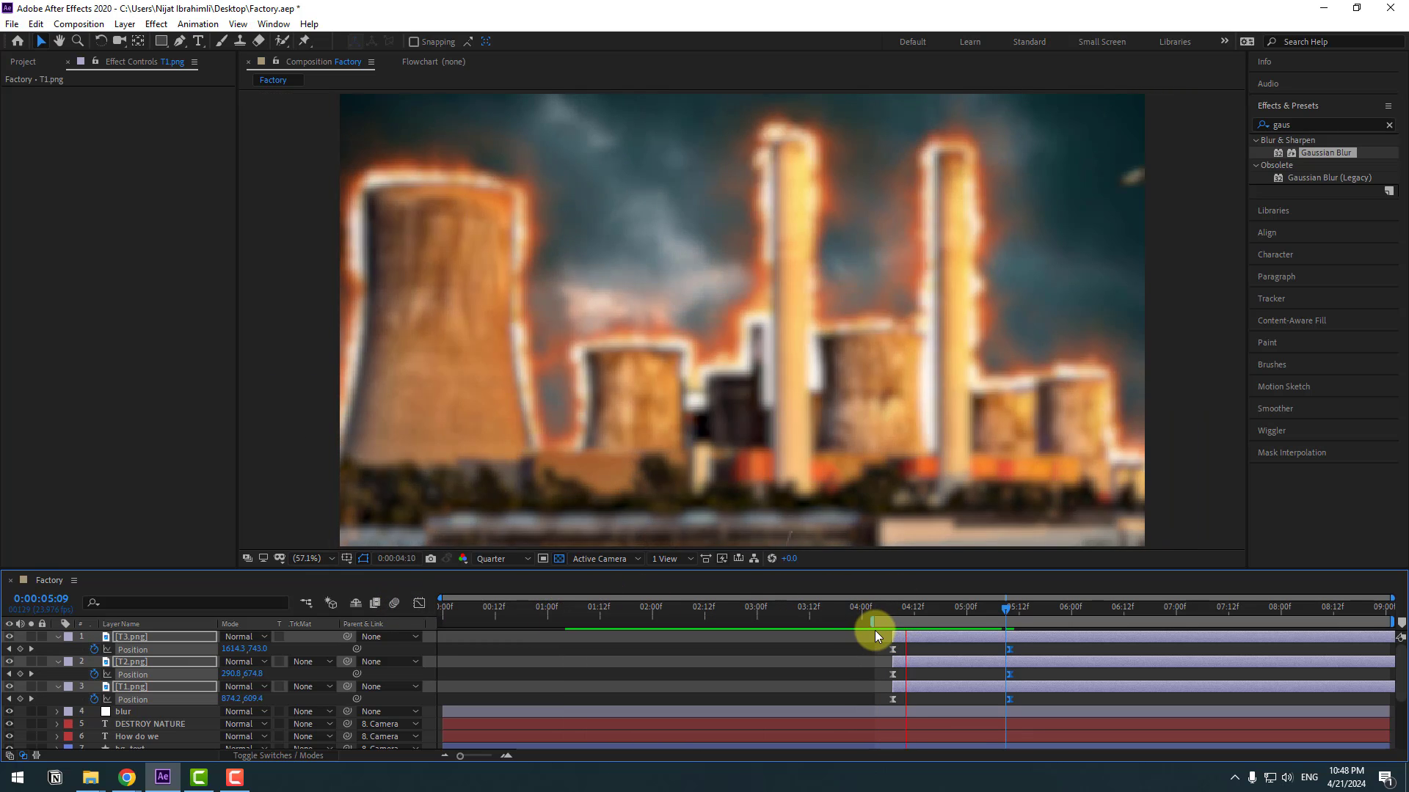
key(space)
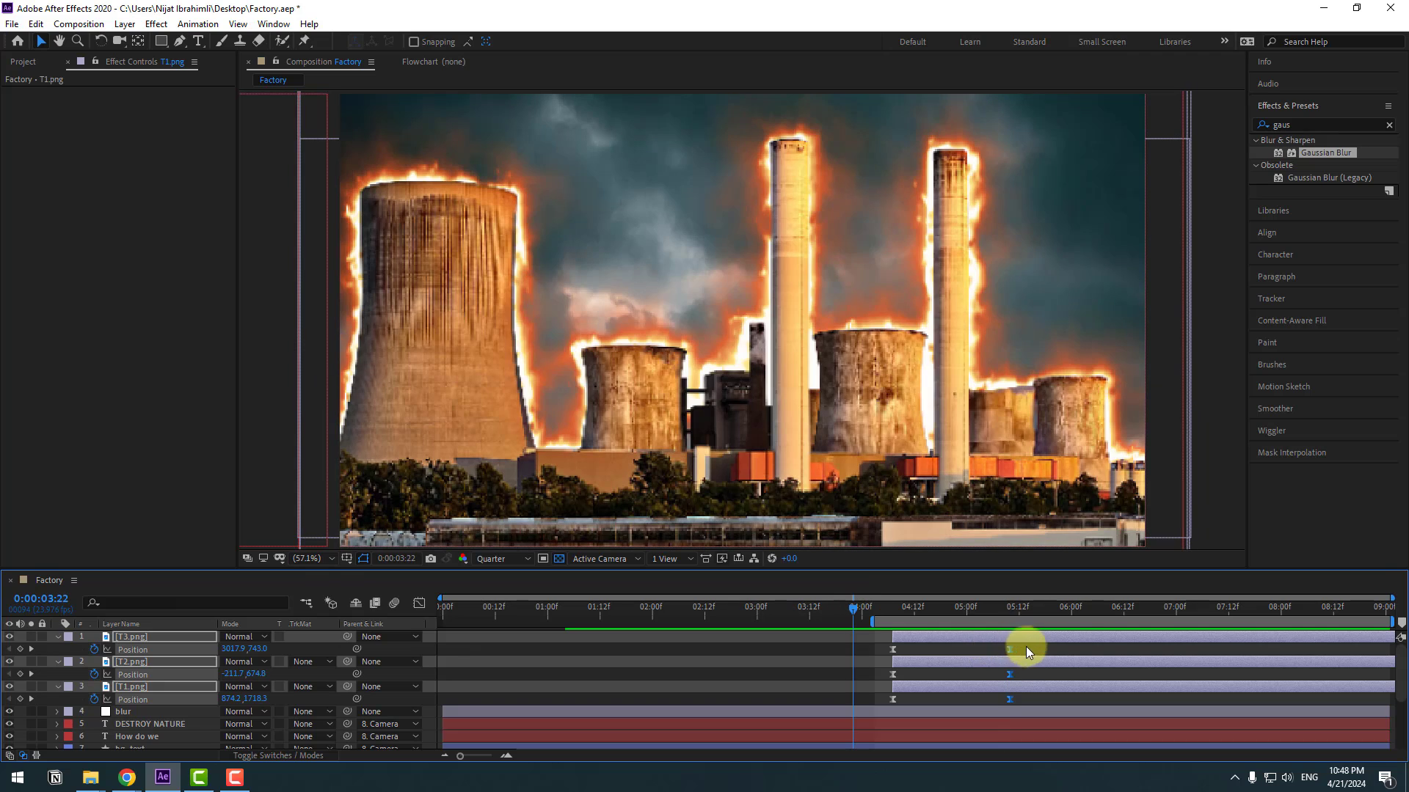
Step: Delay the trees' final Position keyframes and stagger the tree layers so T3 enters first, followed by T2 and T1
drag(1025, 647, 1057, 651)
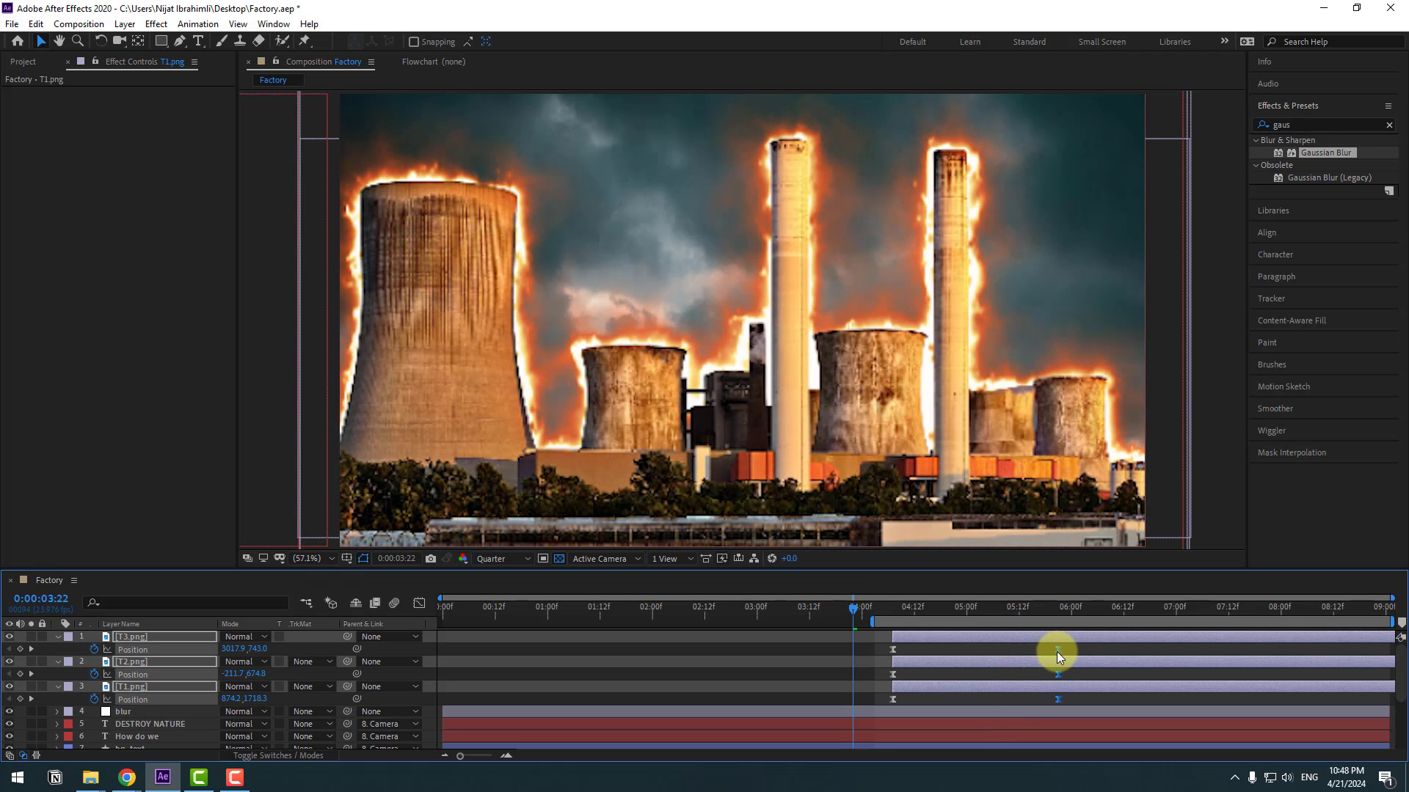
drag(729, 614, 910, 691)
click(1071, 598)
click(1068, 598)
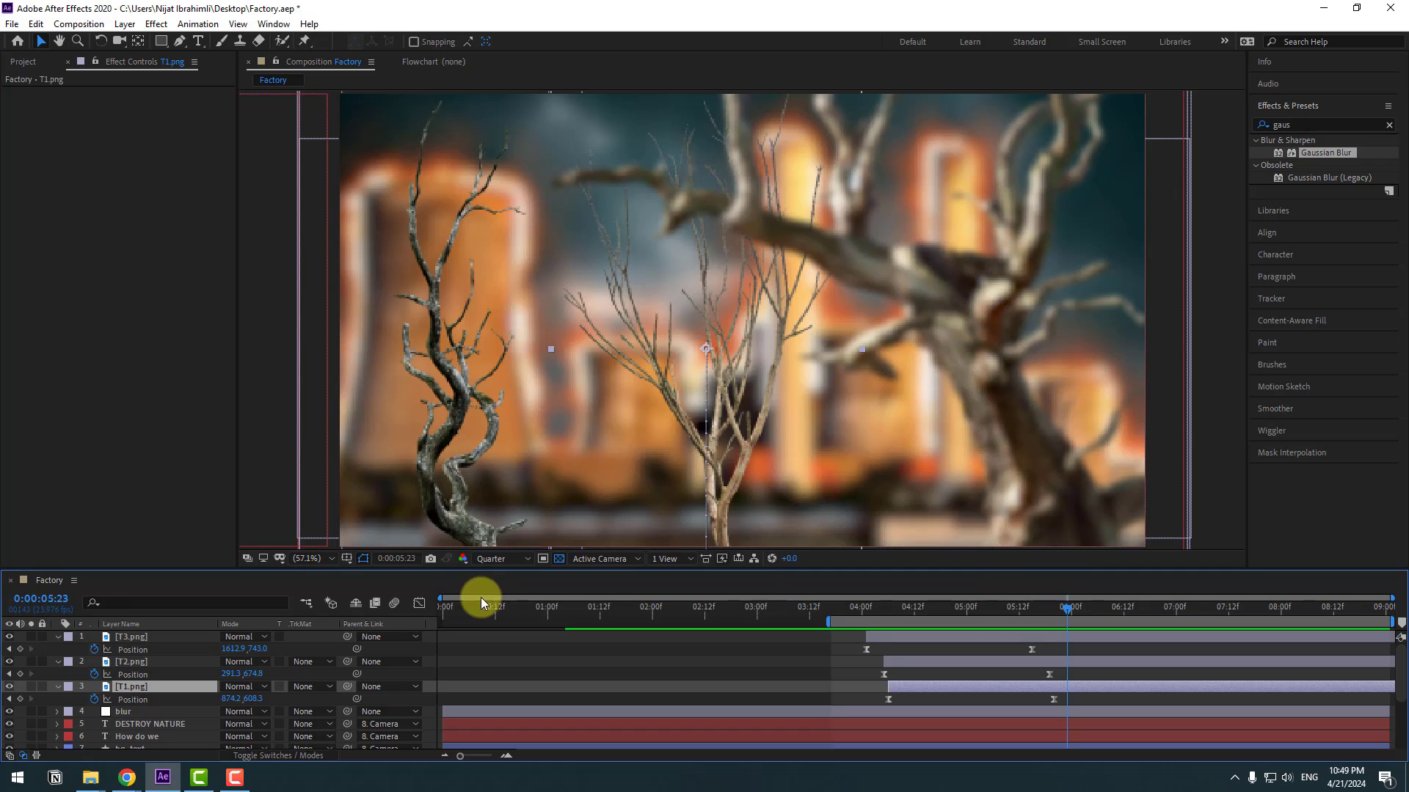
Step: Add Deer.png as the topmost layer of the Factory composition and collapse the tree layers' properties
click(26, 62)
click(88, 410)
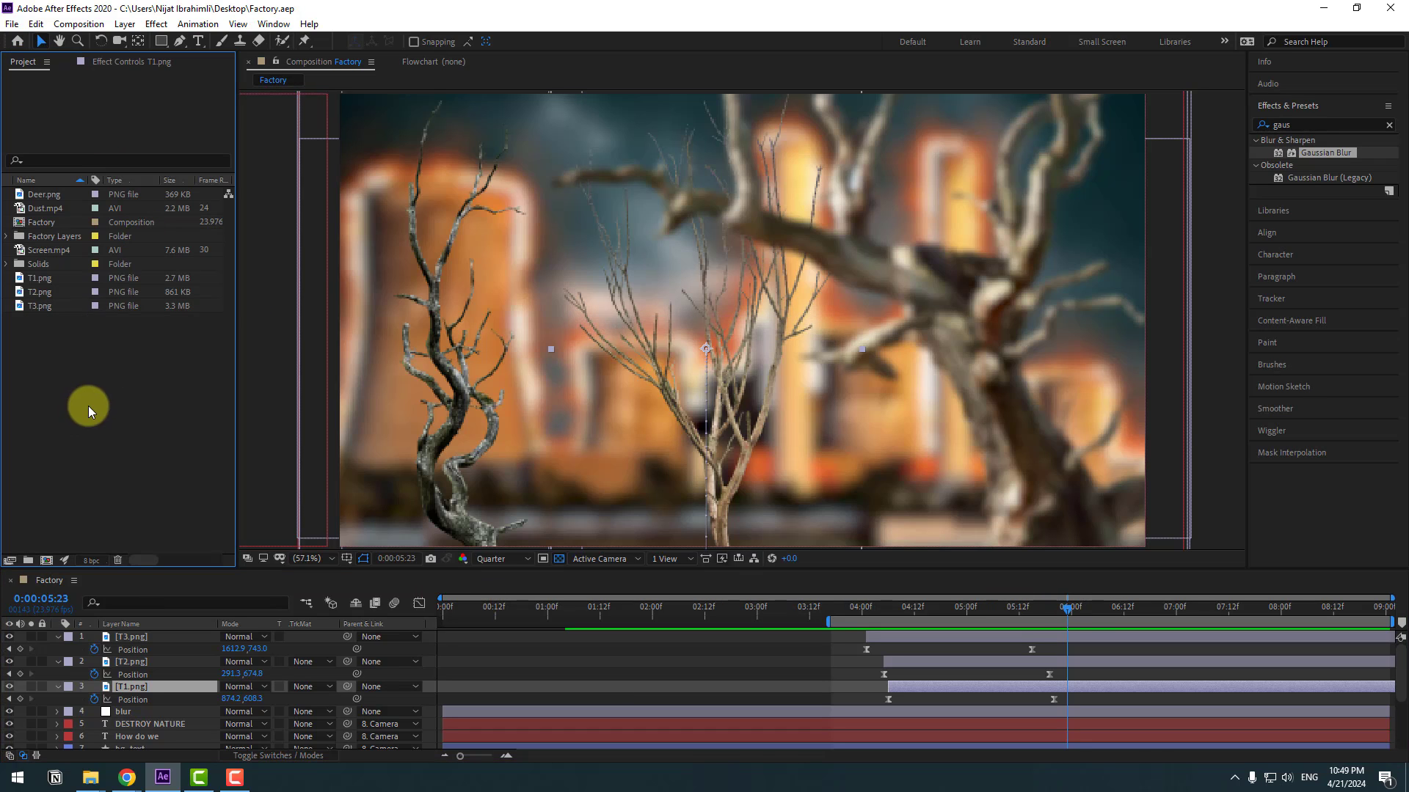
click(44, 195)
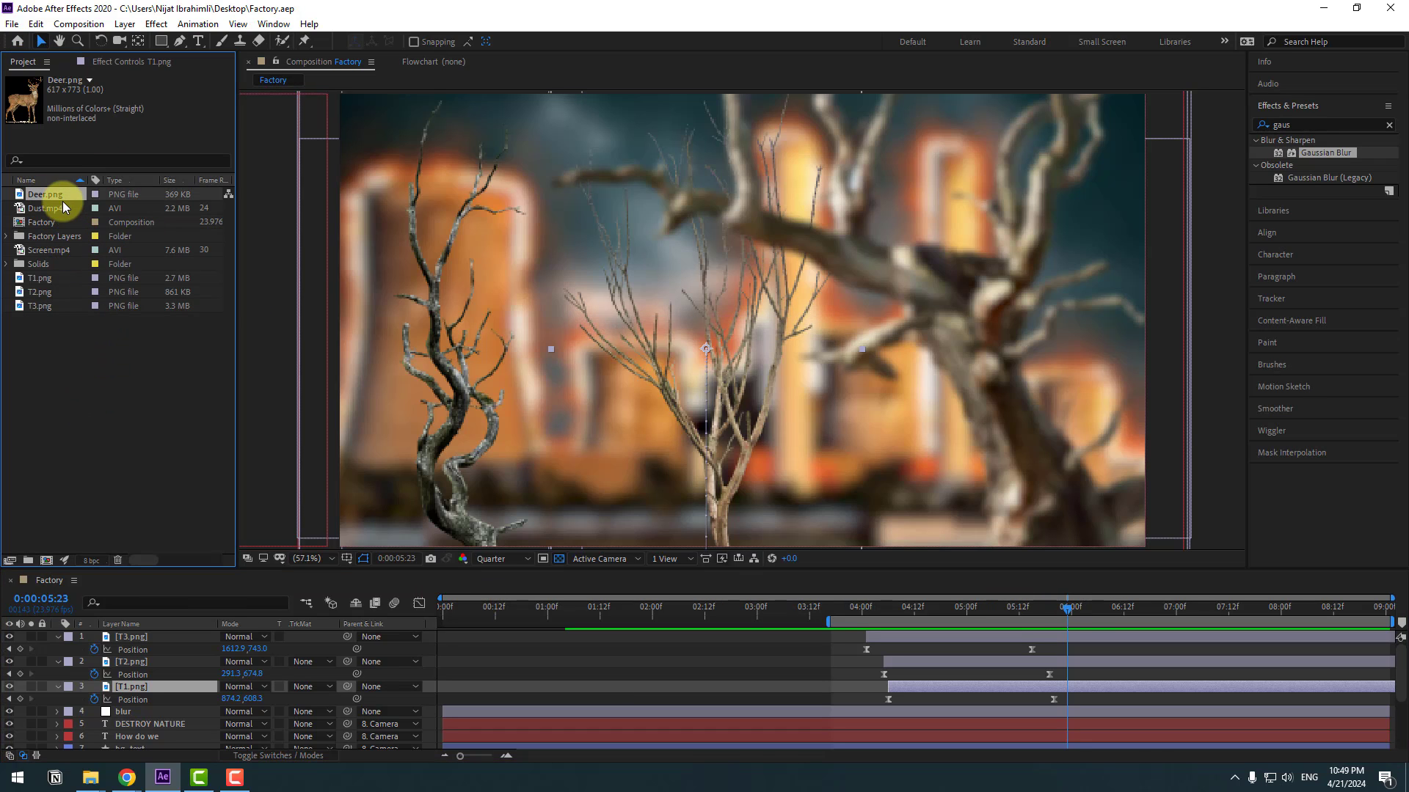
drag(44, 198, 147, 639)
key(s)
click(58, 650)
click(58, 663)
click(58, 675)
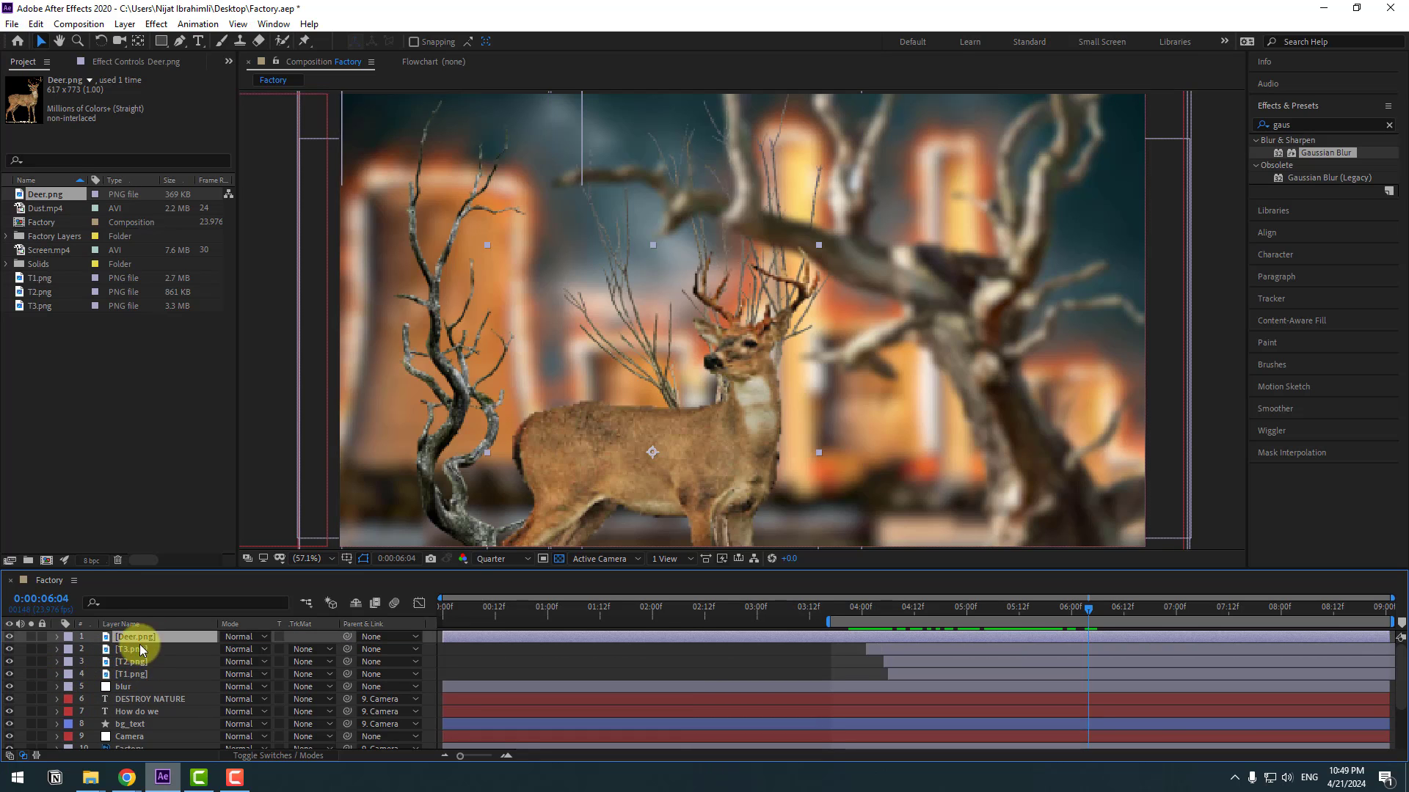
Step: Parent the T3, T2 and T1 tree layers to the Camera layer
click(135, 655)
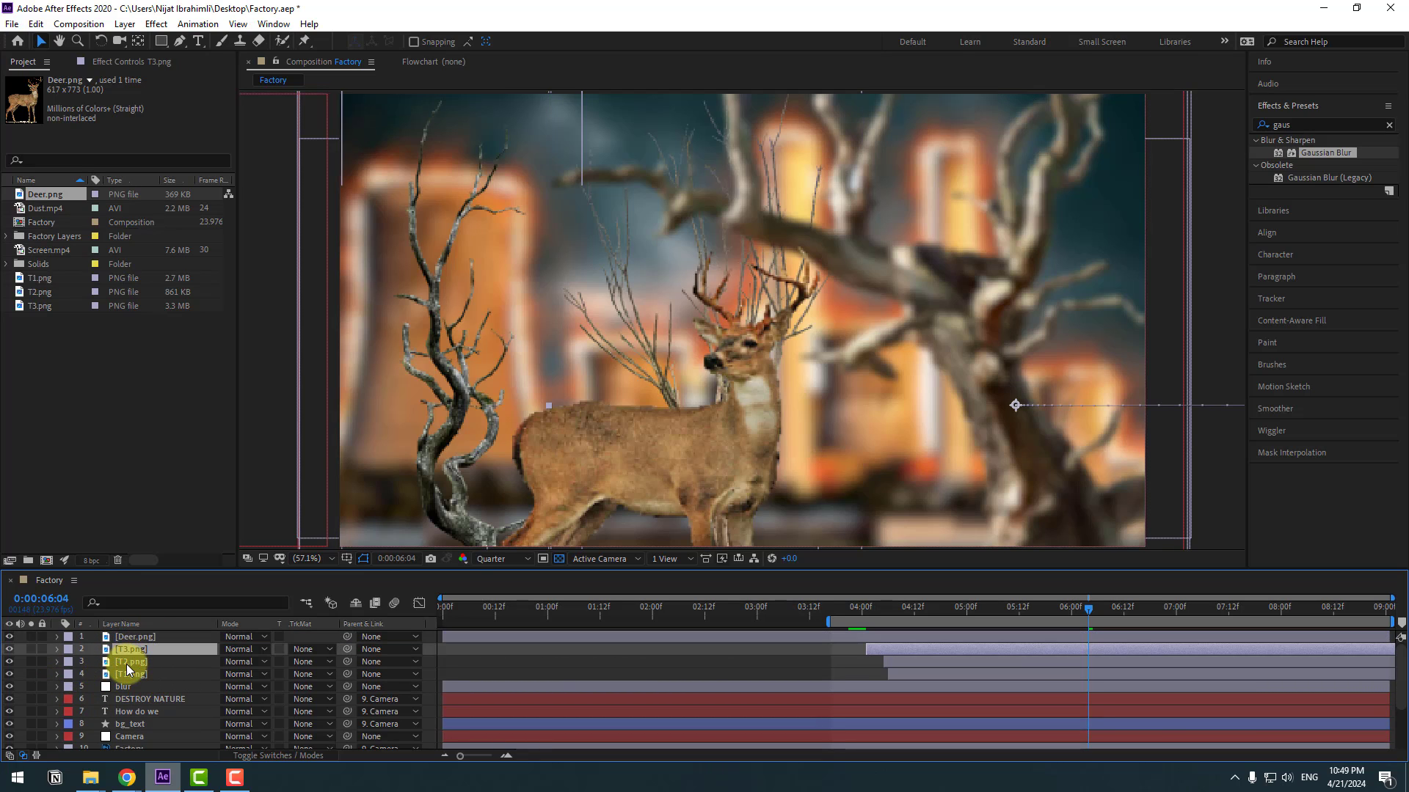
shift+click(127, 662)
shift+click(125, 676)
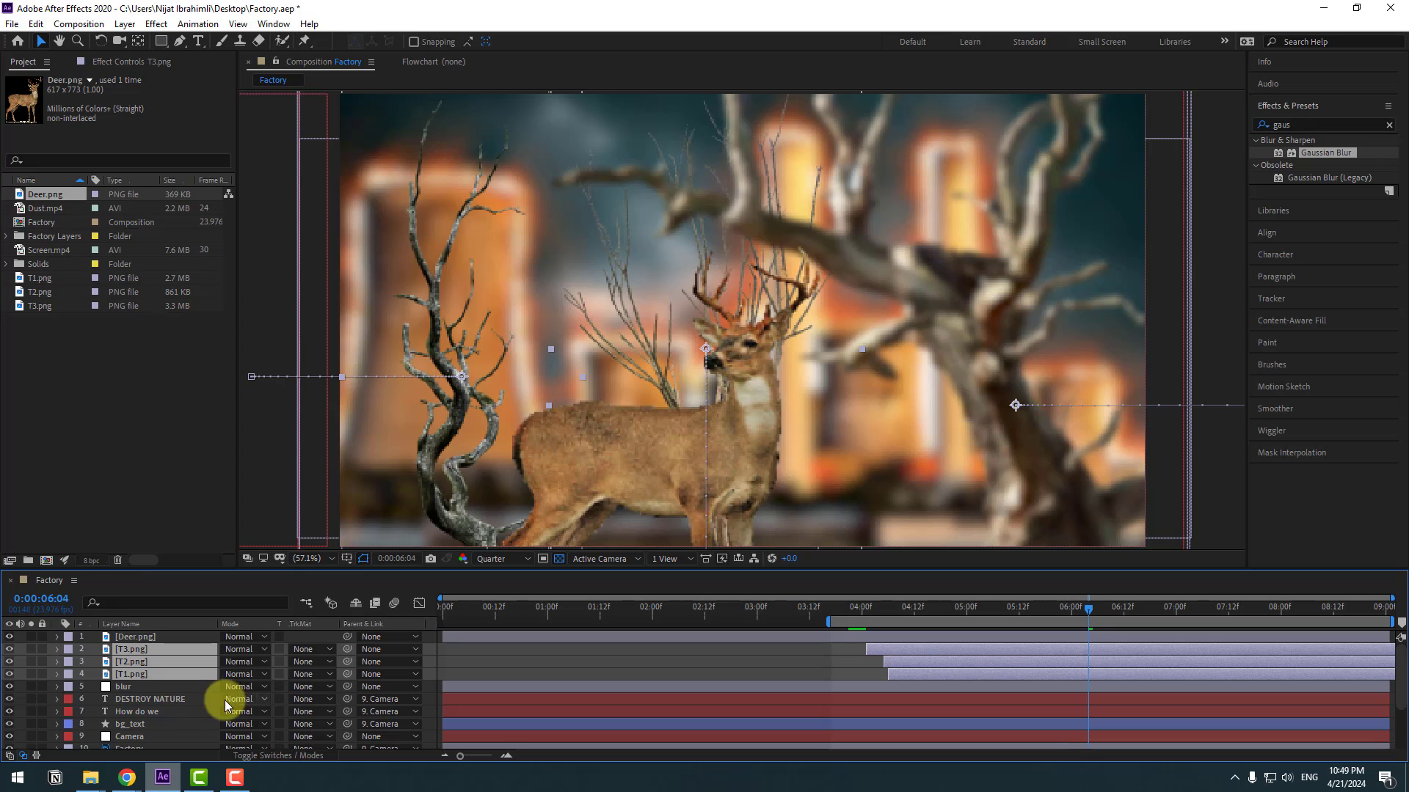
shift+click(125, 688)
drag(302, 655, 137, 738)
click(138, 740)
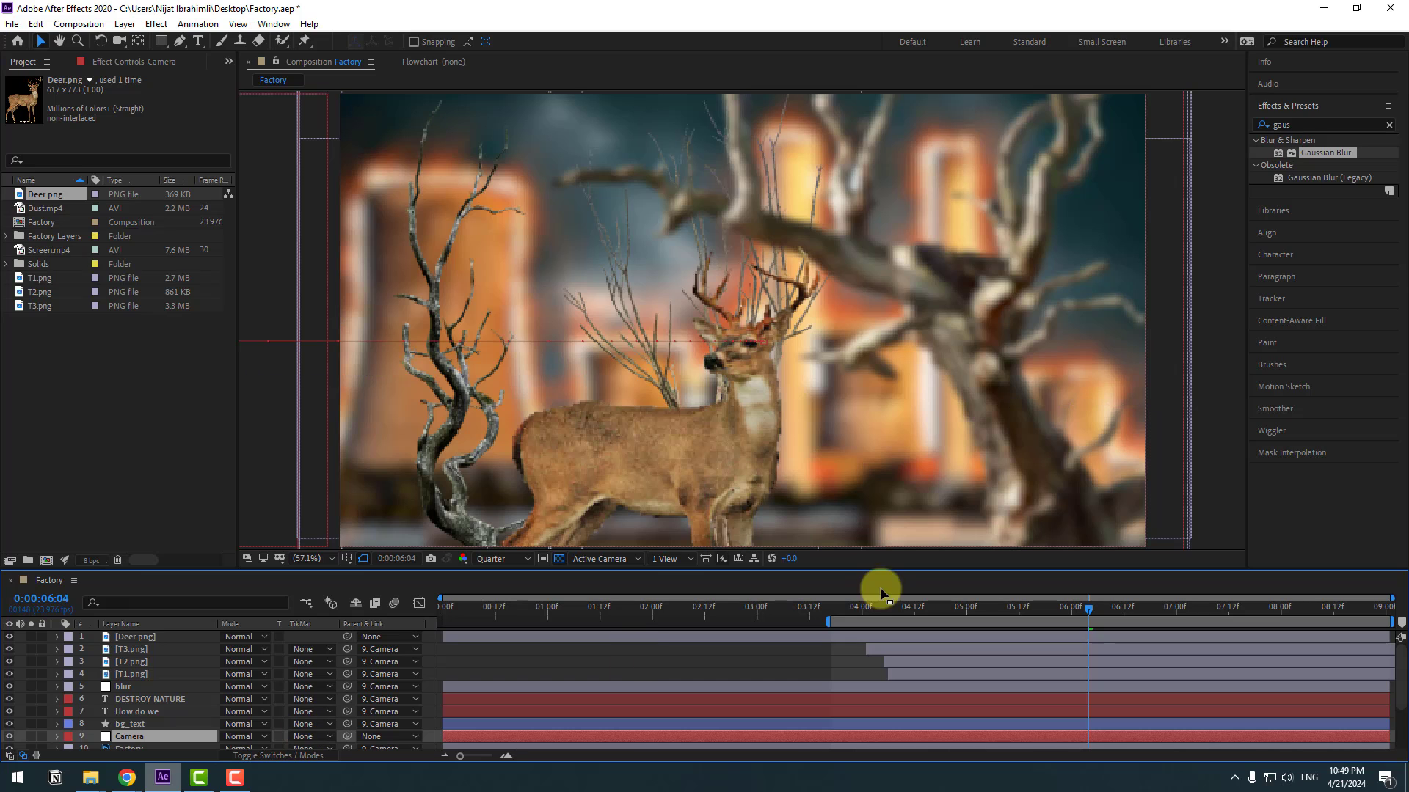
Step: Check the frames around the trees' entrance and hide the Deer.png layer
mouse_move(917, 609)
mouse_down()
mouse_move(735, 613)
mouse_move(875, 609)
mouse_up()
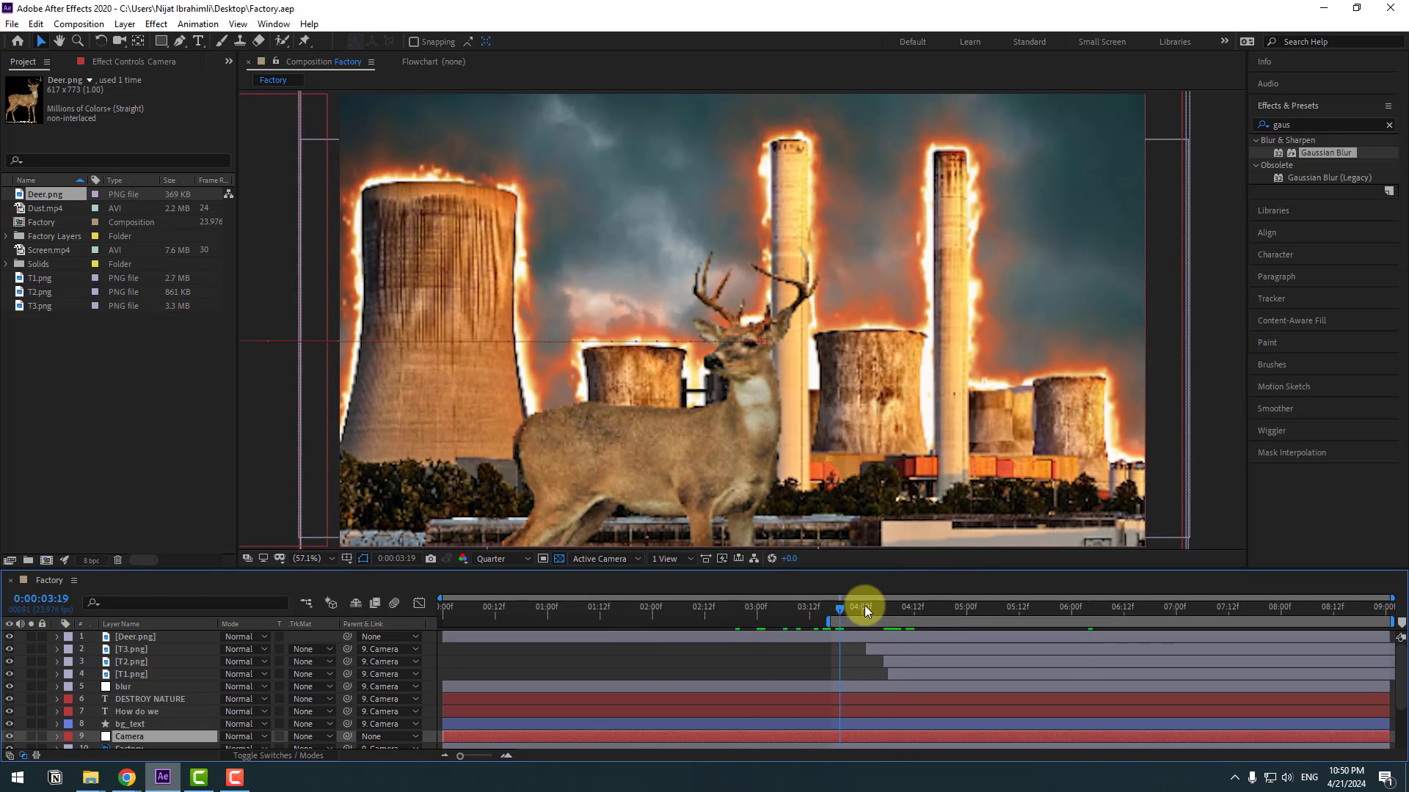
click(146, 637)
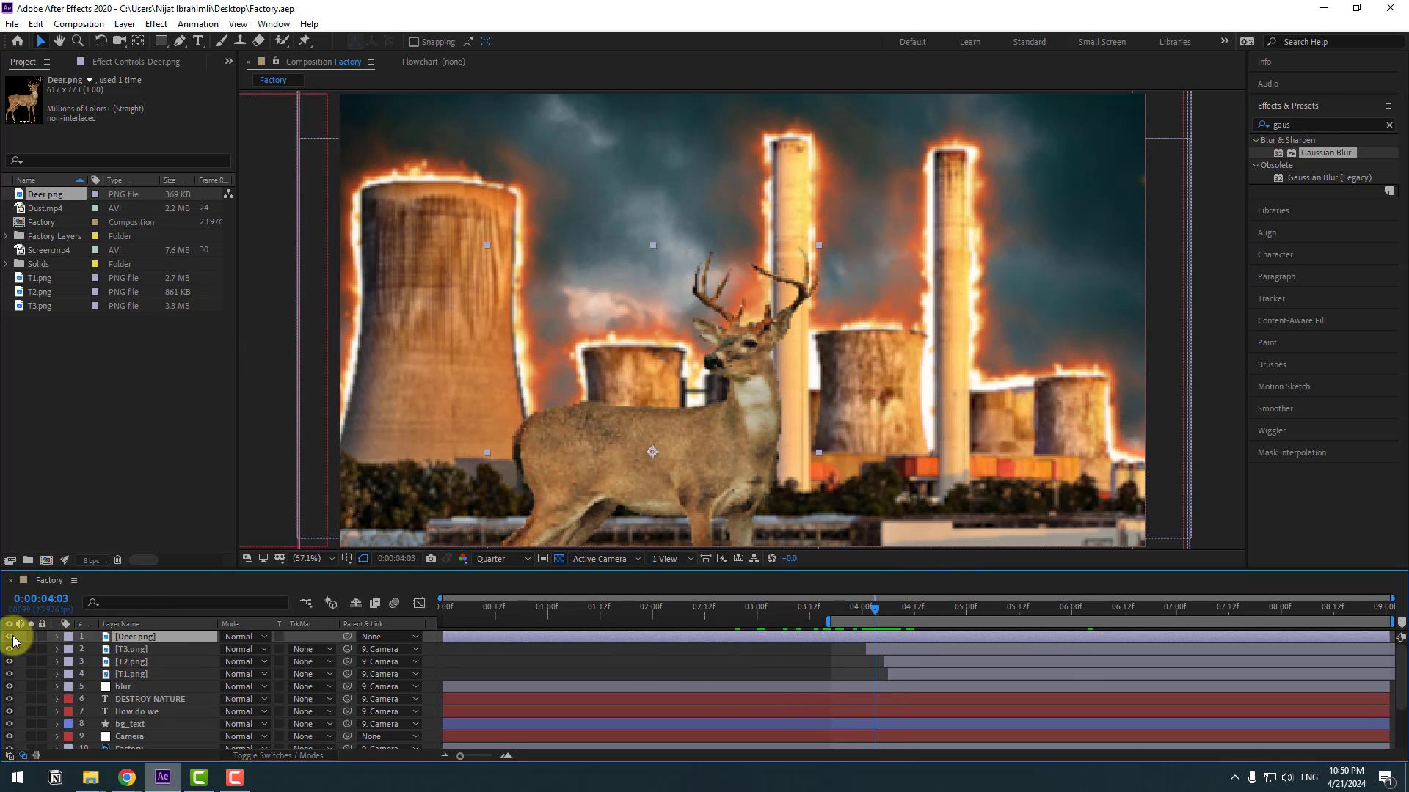
click(9, 636)
Step: Keyframe a second Camera slide, holding Position at 0:00:05:21 and moving its X value to -2760 at 0:00:07:07, and save the project
drag(875, 612, 1057, 601)
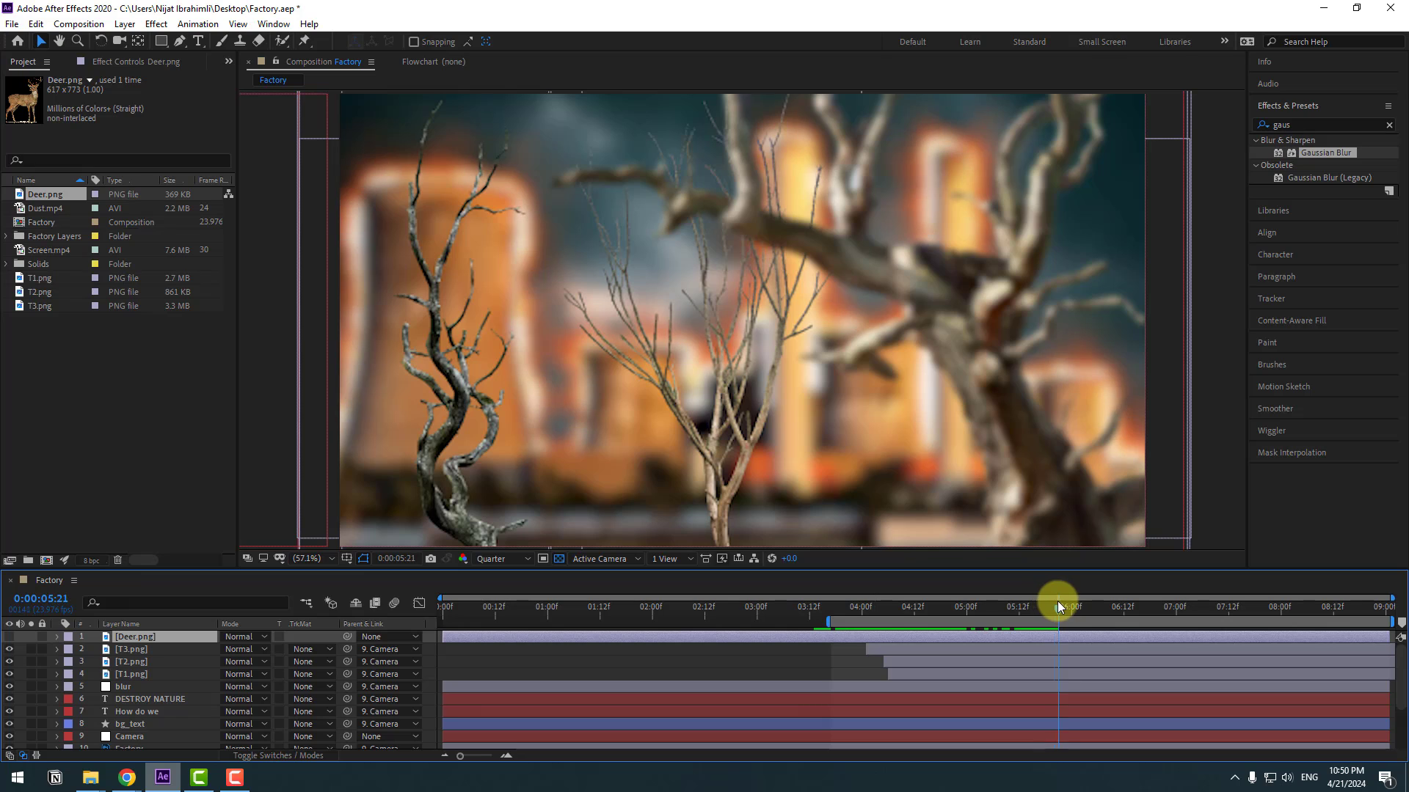
click(127, 737)
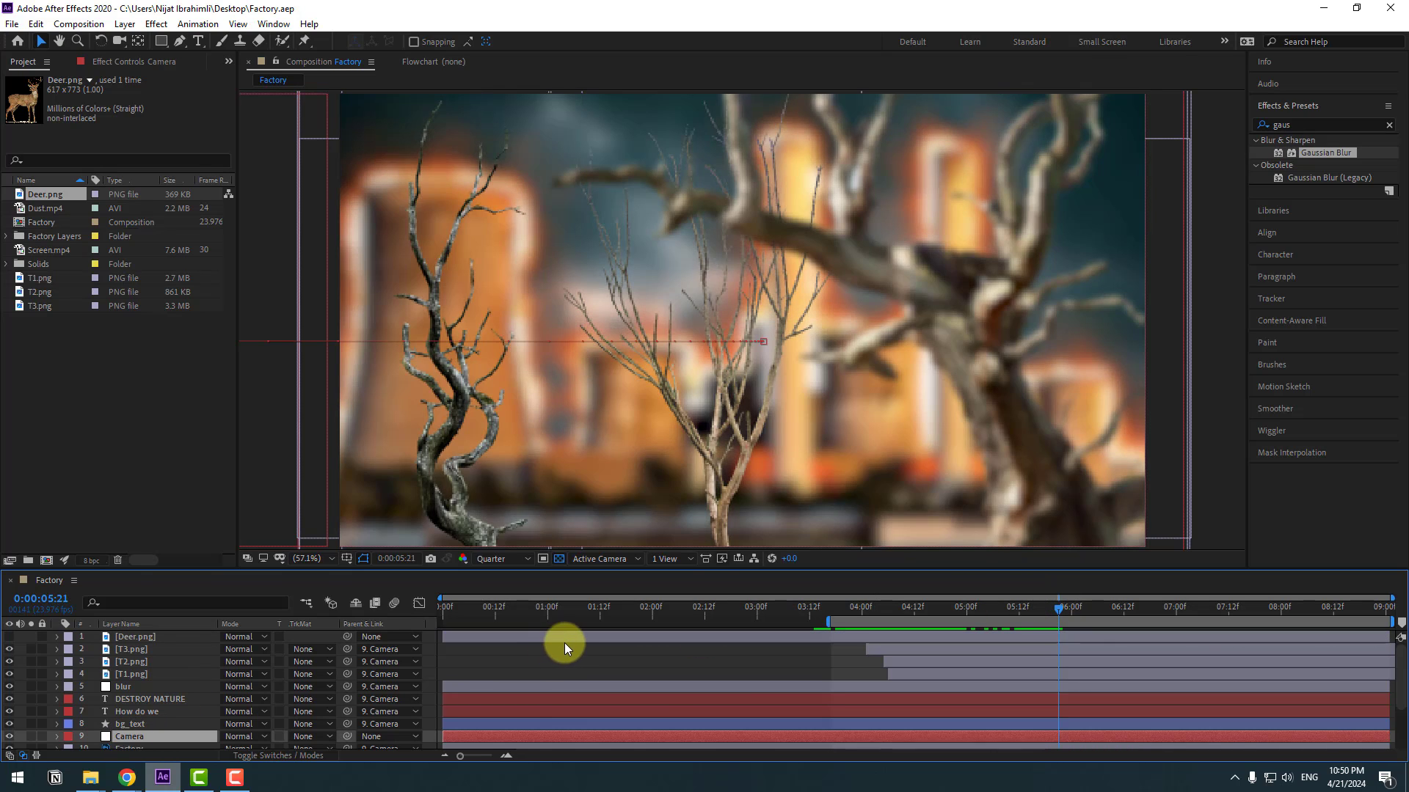
scroll(562, 653, down, 2)
key(p)
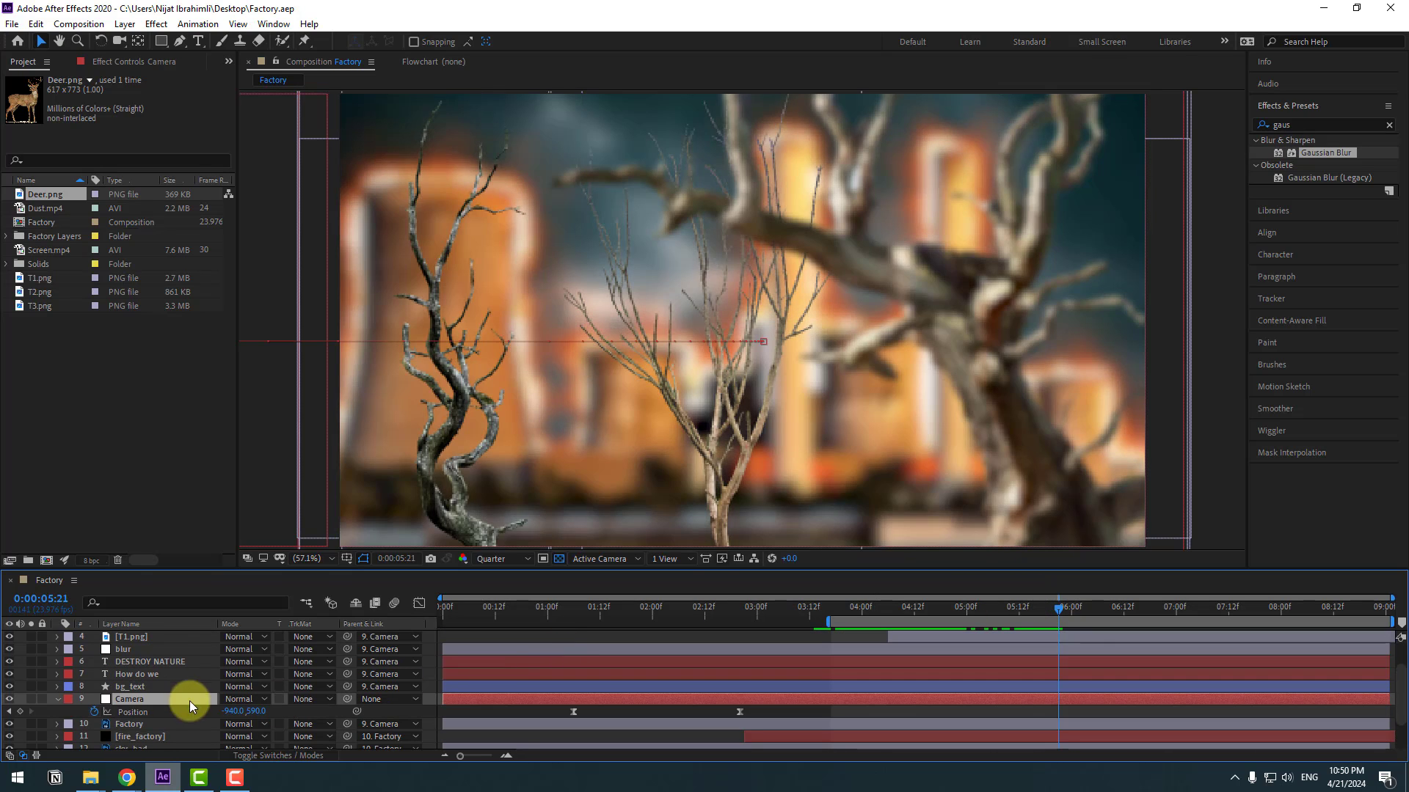
click(21, 712)
drag(1134, 604, 1206, 614)
drag(211, 712, 74, 675)
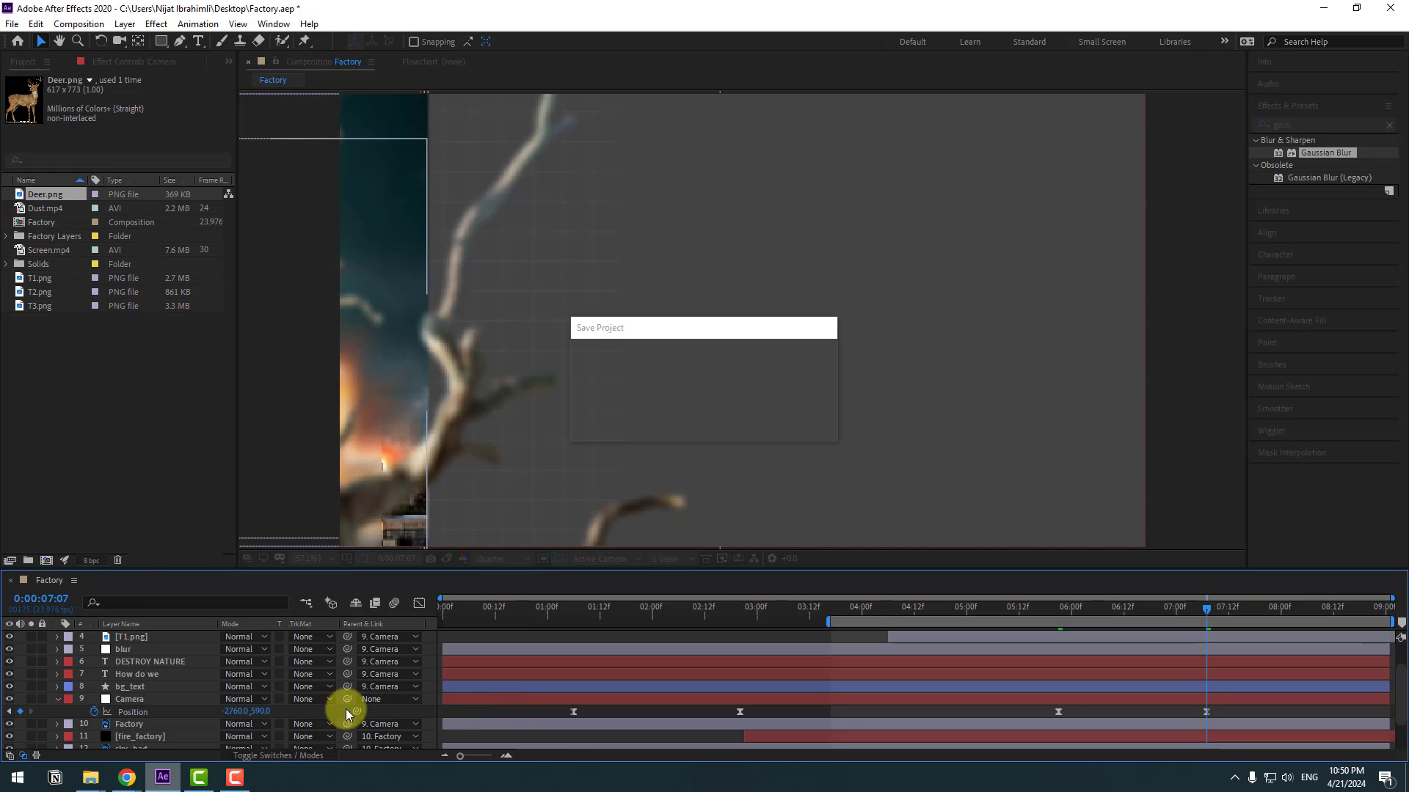
Step: Duplicate the T3 layer, remove the copy's Position keyframes, move it to X 4994, and save the project
scroll(167, 715, up, 2)
click(130, 651)
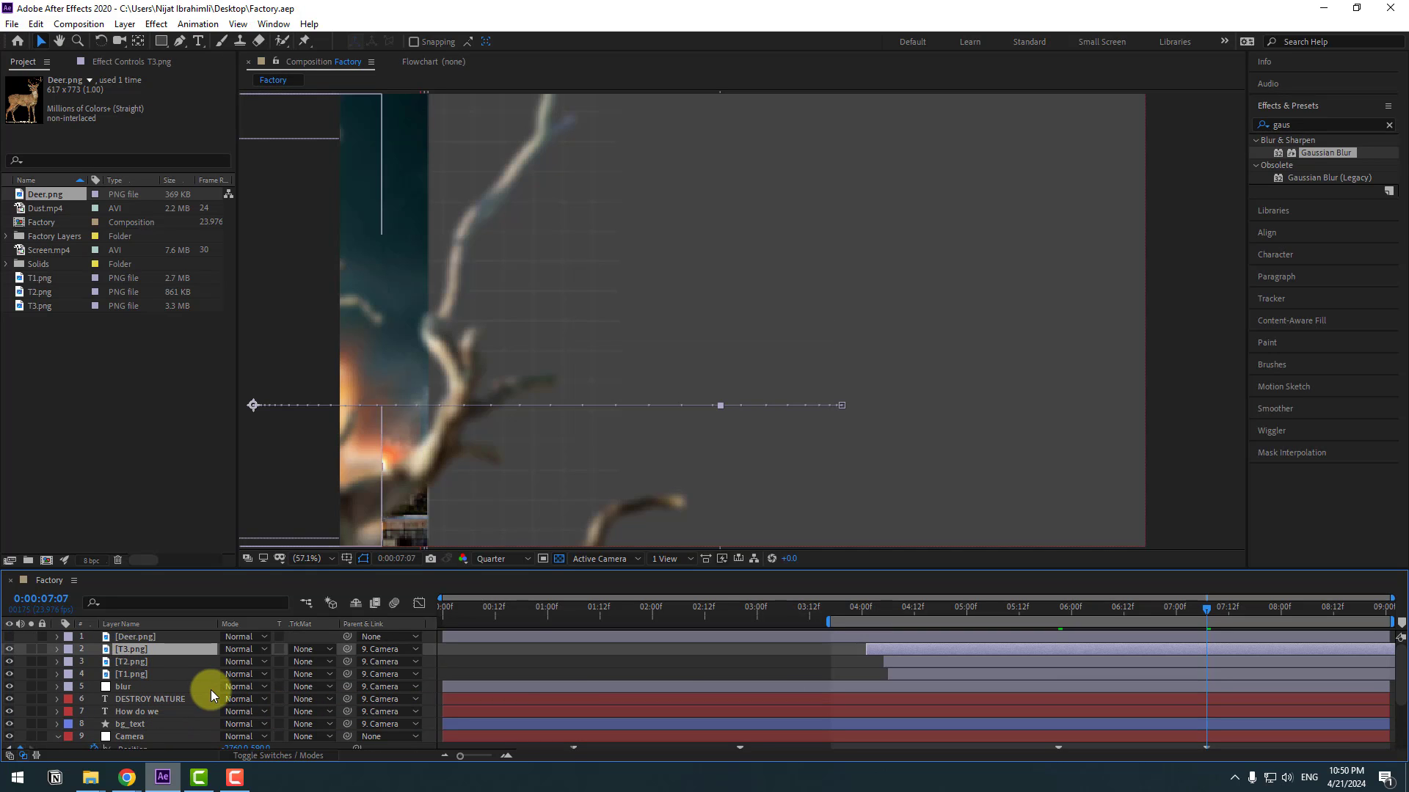
key(ctrl+d)
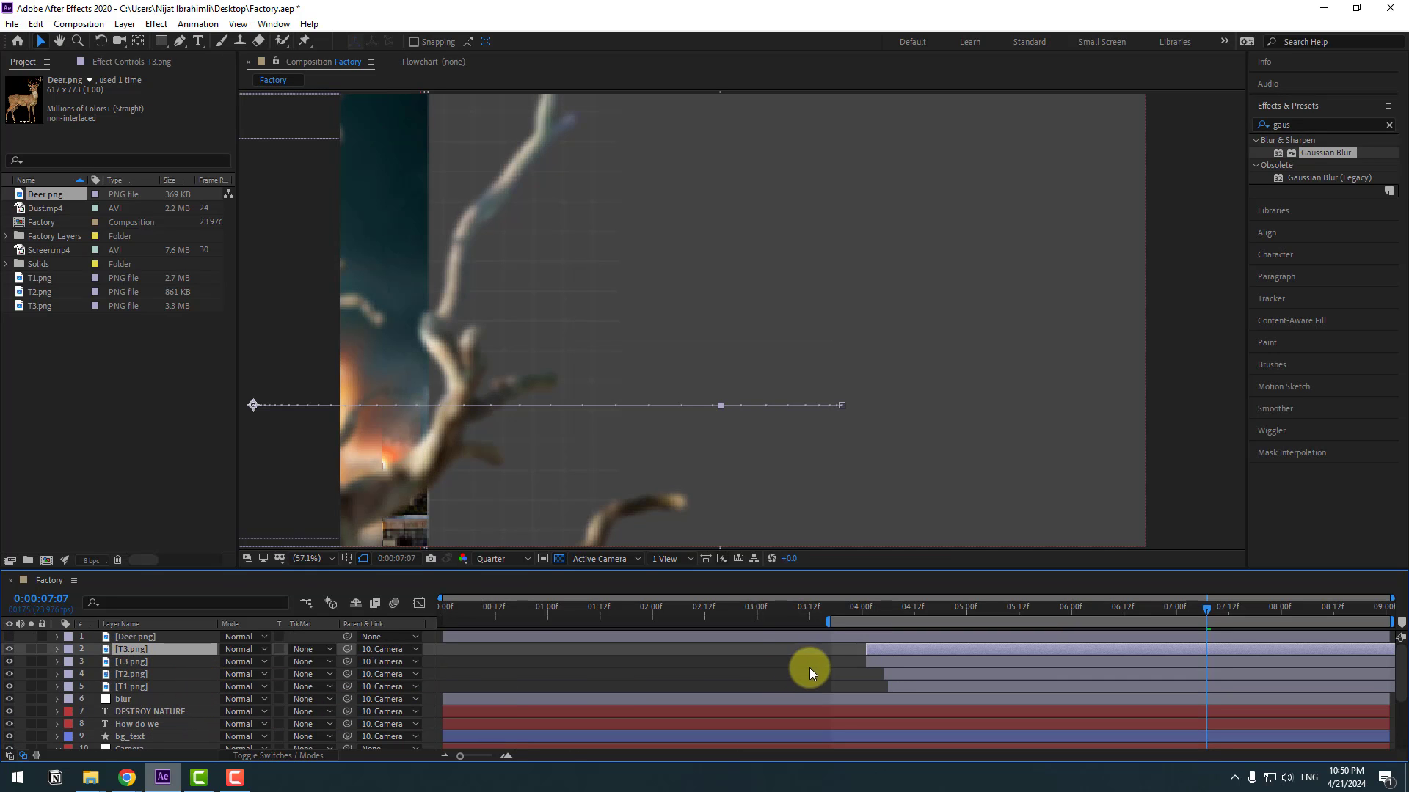
key(p)
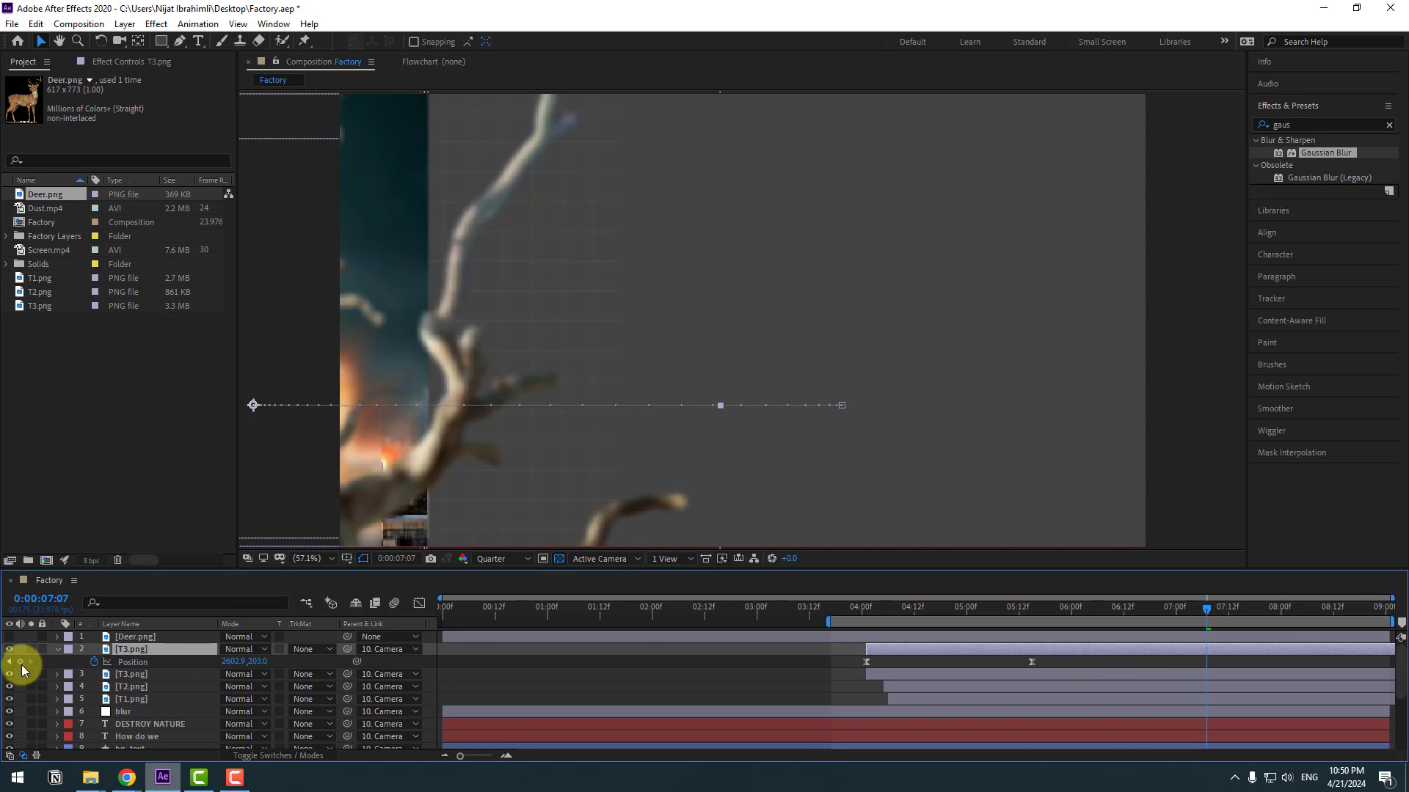
click(93, 662)
drag(430, 464, 1383, 440)
click(105, 703)
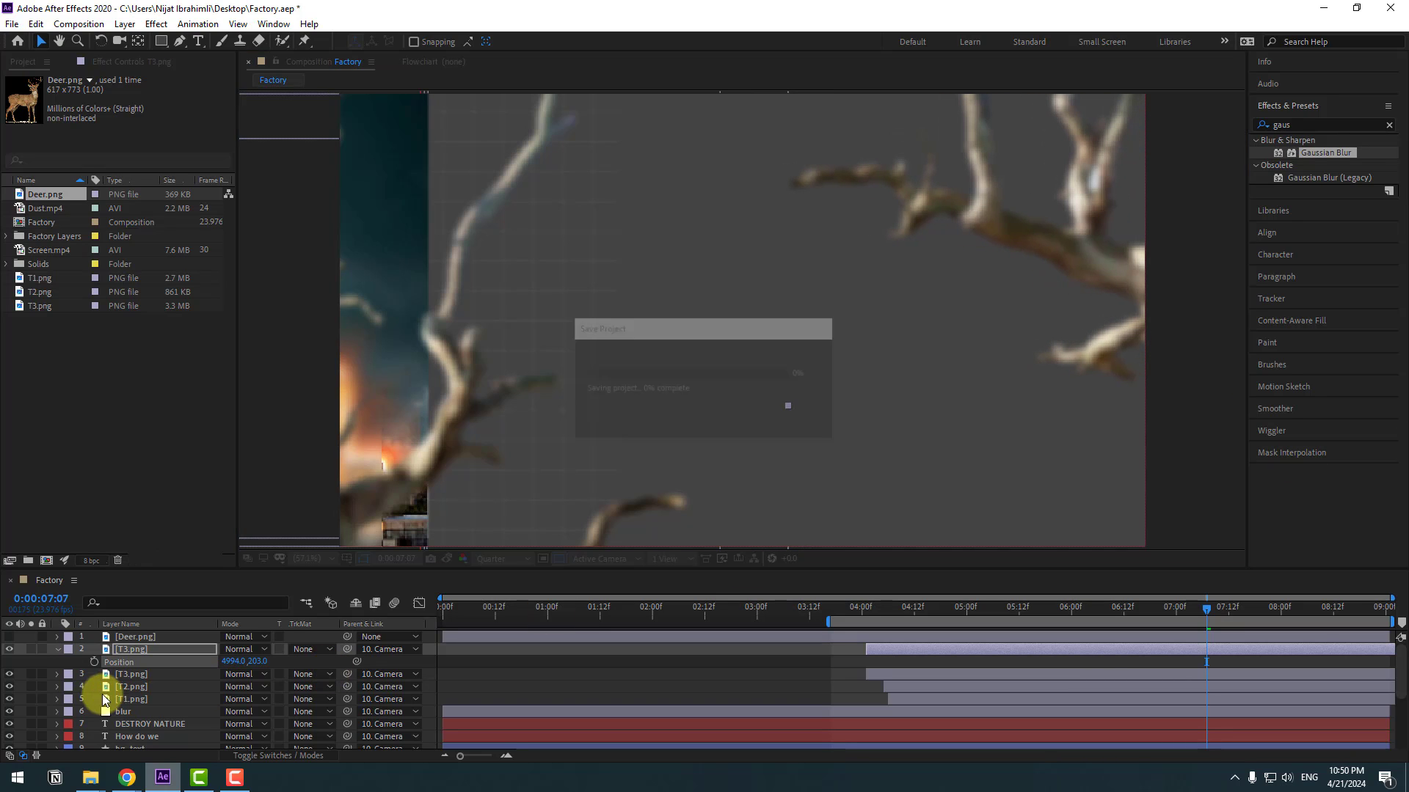
Step: Extend the grid layer's CC RepeTile Expand Right to 3915 so the grid covers the new camera area
click(58, 649)
scroll(64, 693, down, 3)
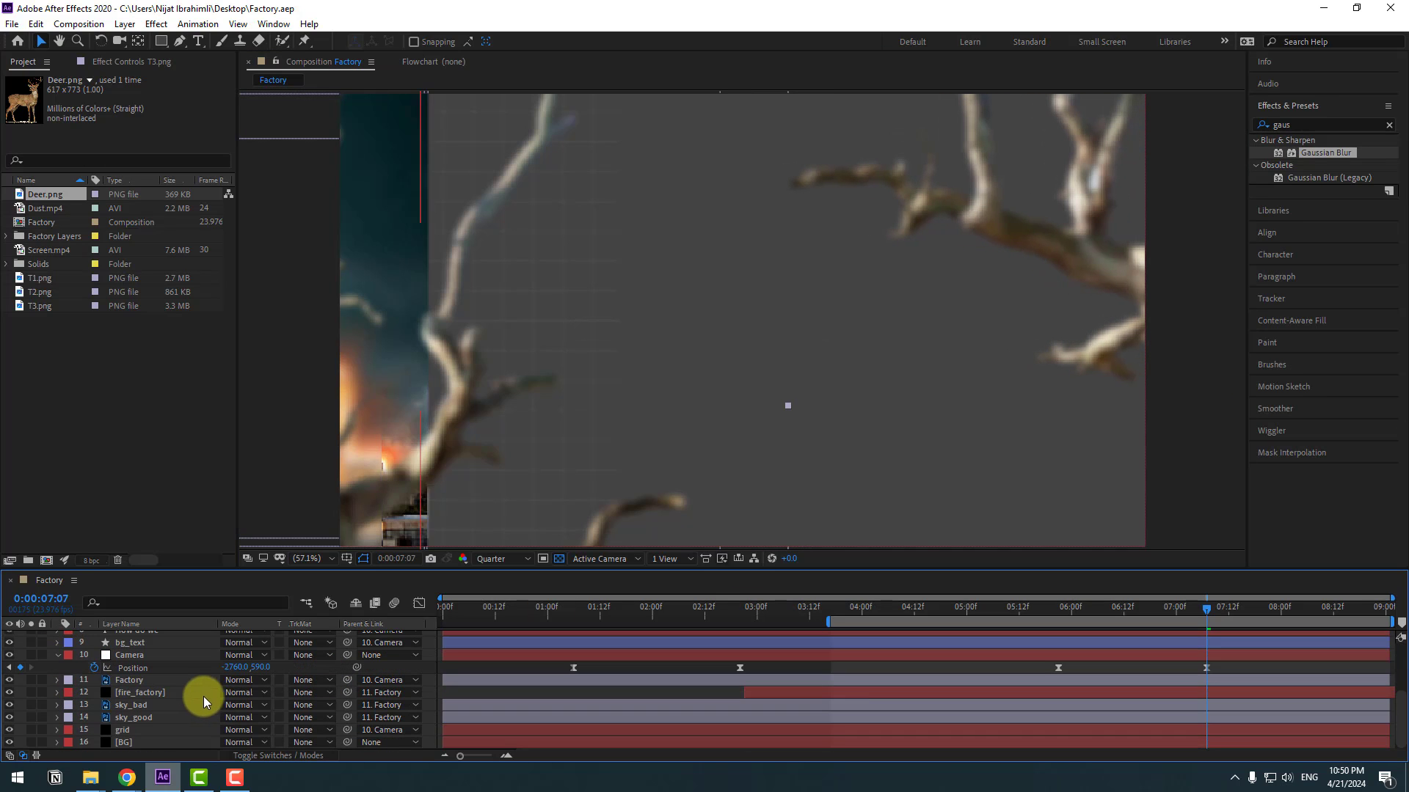
click(123, 731)
click(112, 62)
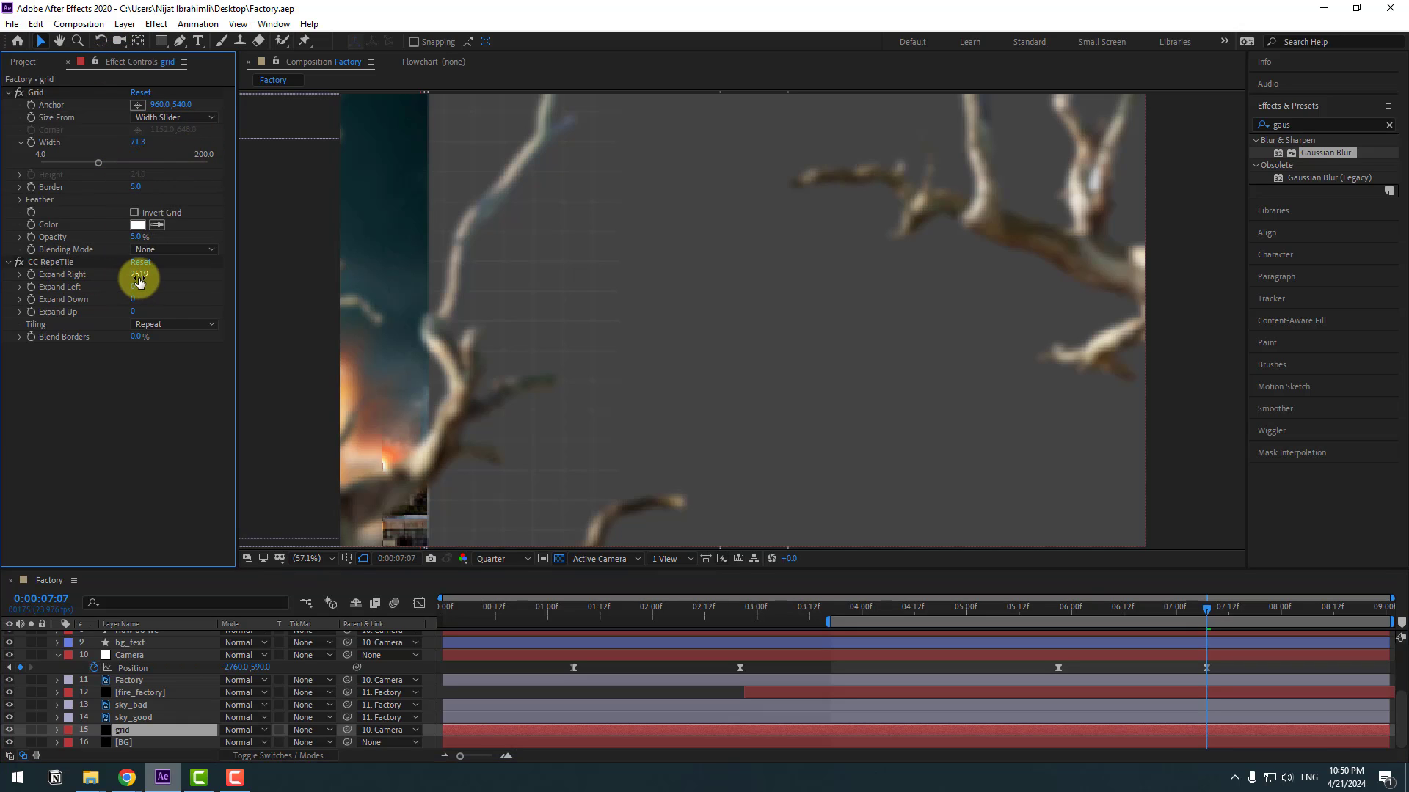
drag(310, 274, 1166, 277)
drag(1005, 606, 1207, 600)
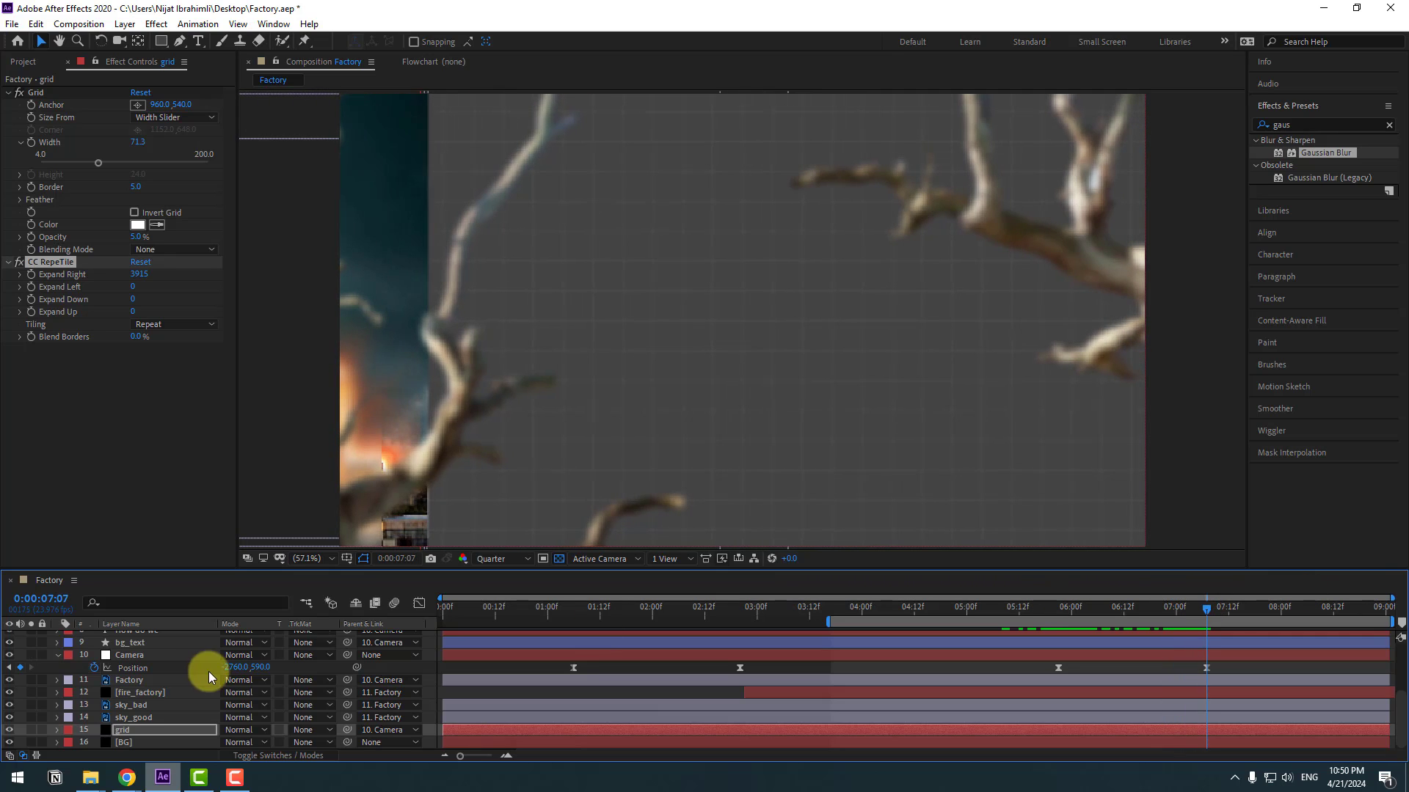
Step: Show the Deer.png layer again, reposition the deer in the frame, and save the project
scroll(117, 669, up, 5)
click(9, 637)
click(101, 636)
drag(787, 444, 751, 442)
key(ctrl+s)
Step: Scale the Deer.png layer to 149% and reposition the enlarged deer between the trees
click(151, 636)
key(s)
drag(257, 655, 330, 619)
drag(742, 440, 774, 386)
key(ctrl+s)
Step: Move the Deer.png layer beneath the duplicated T3 layer and shift its start to just after the second camera slide begins
click(130, 637)
drag(130, 637, 139, 663)
drag(807, 402, 751, 424)
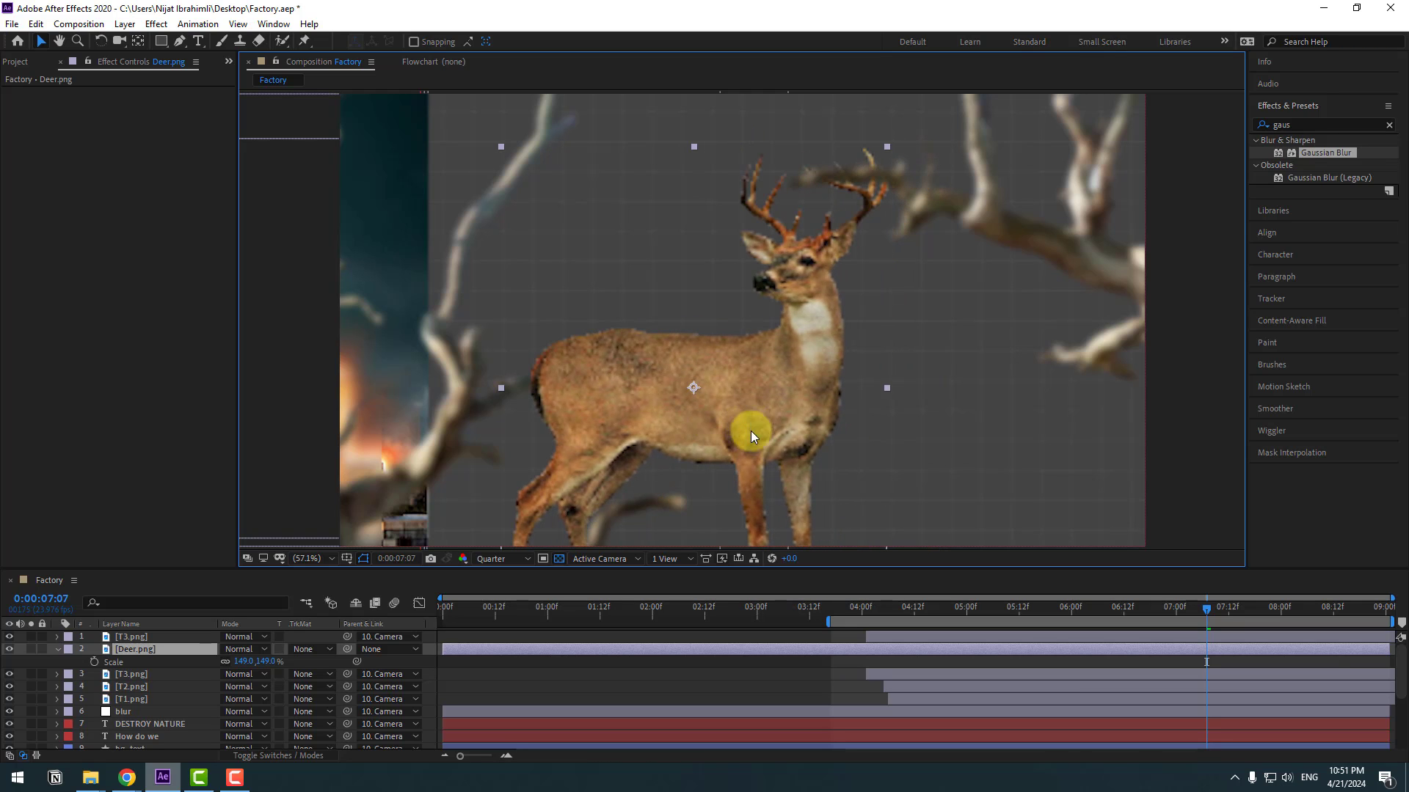
drag(474, 650, 1097, 649)
drag(927, 618, 1257, 608)
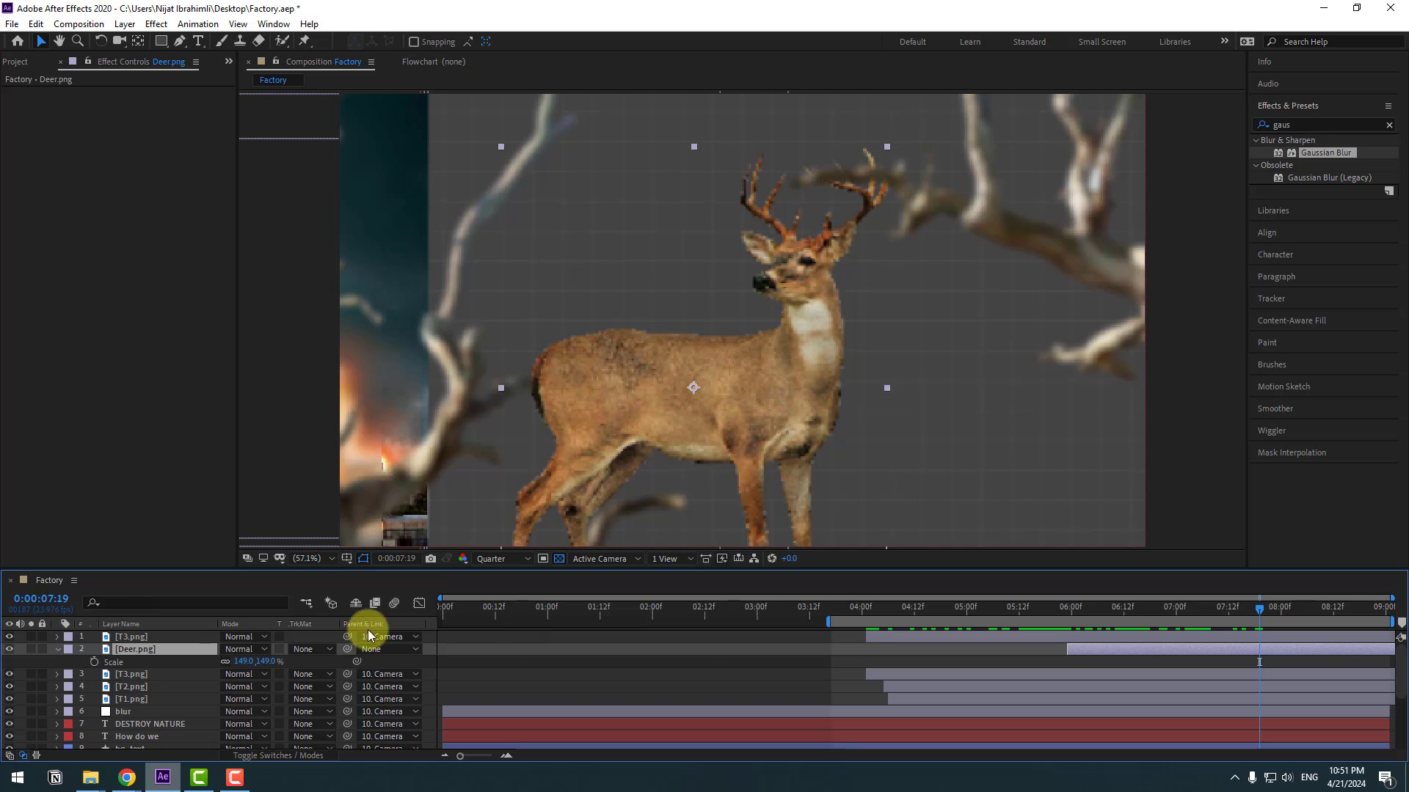
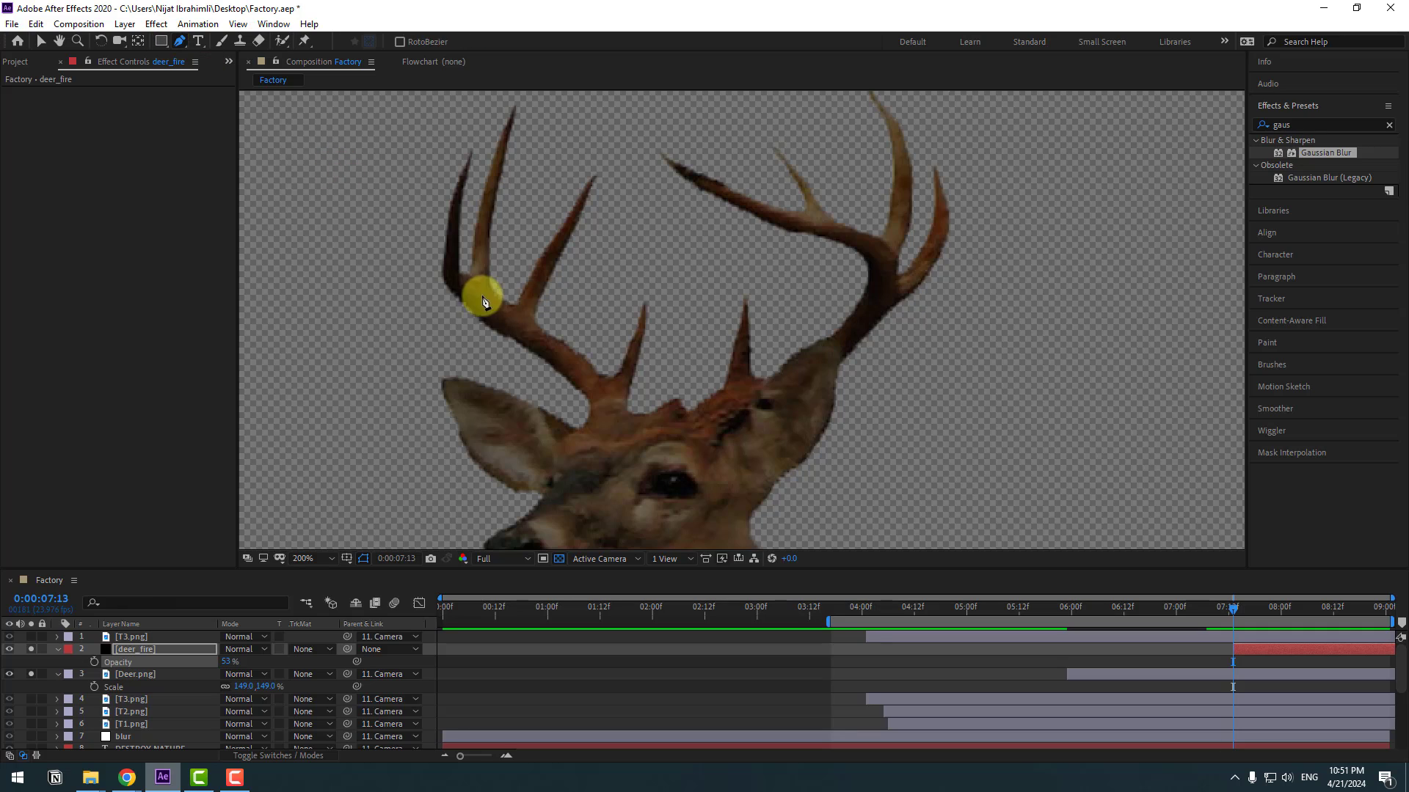
Step: Draw a straight open mask on the deer_fire layer along the left antler's short inner tine
click(612, 421)
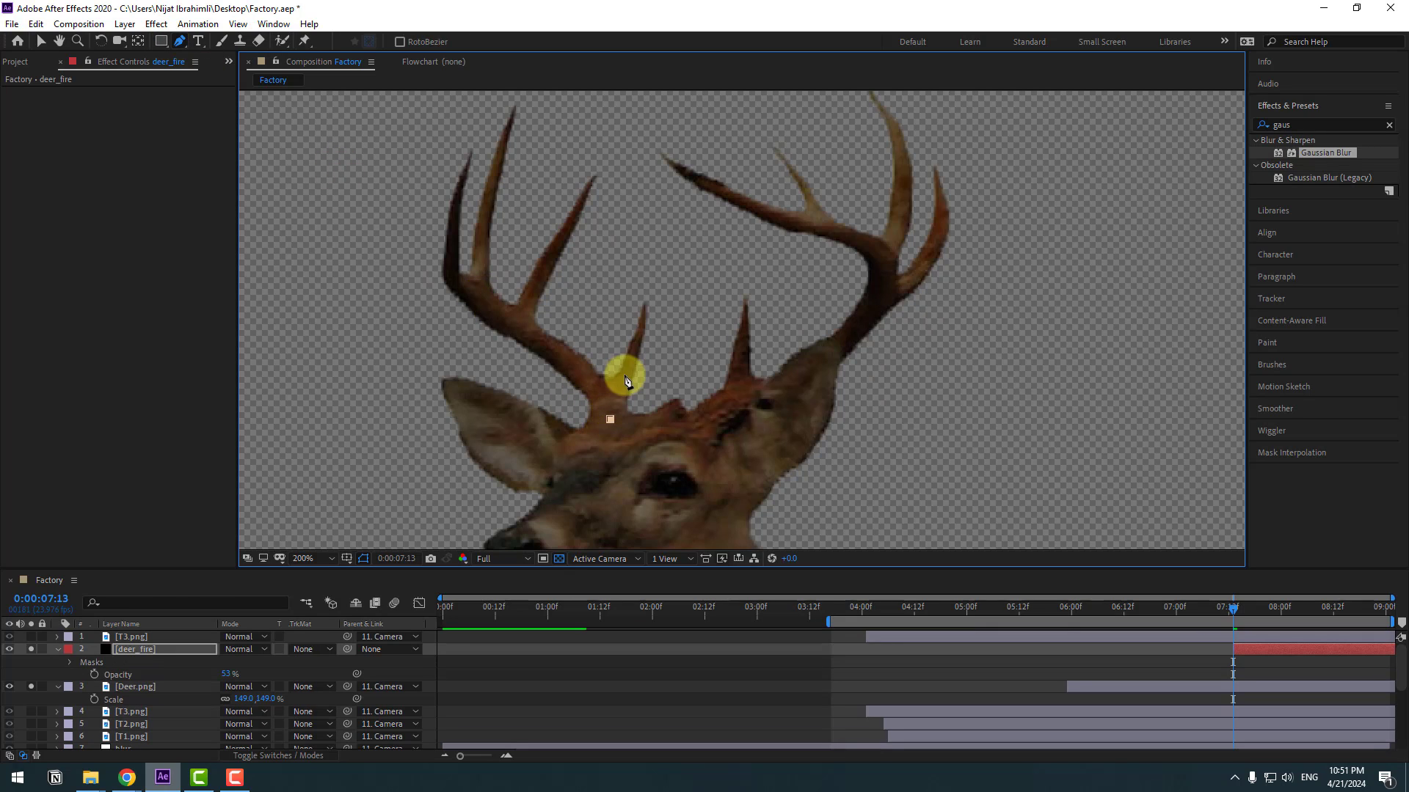
click(645, 311)
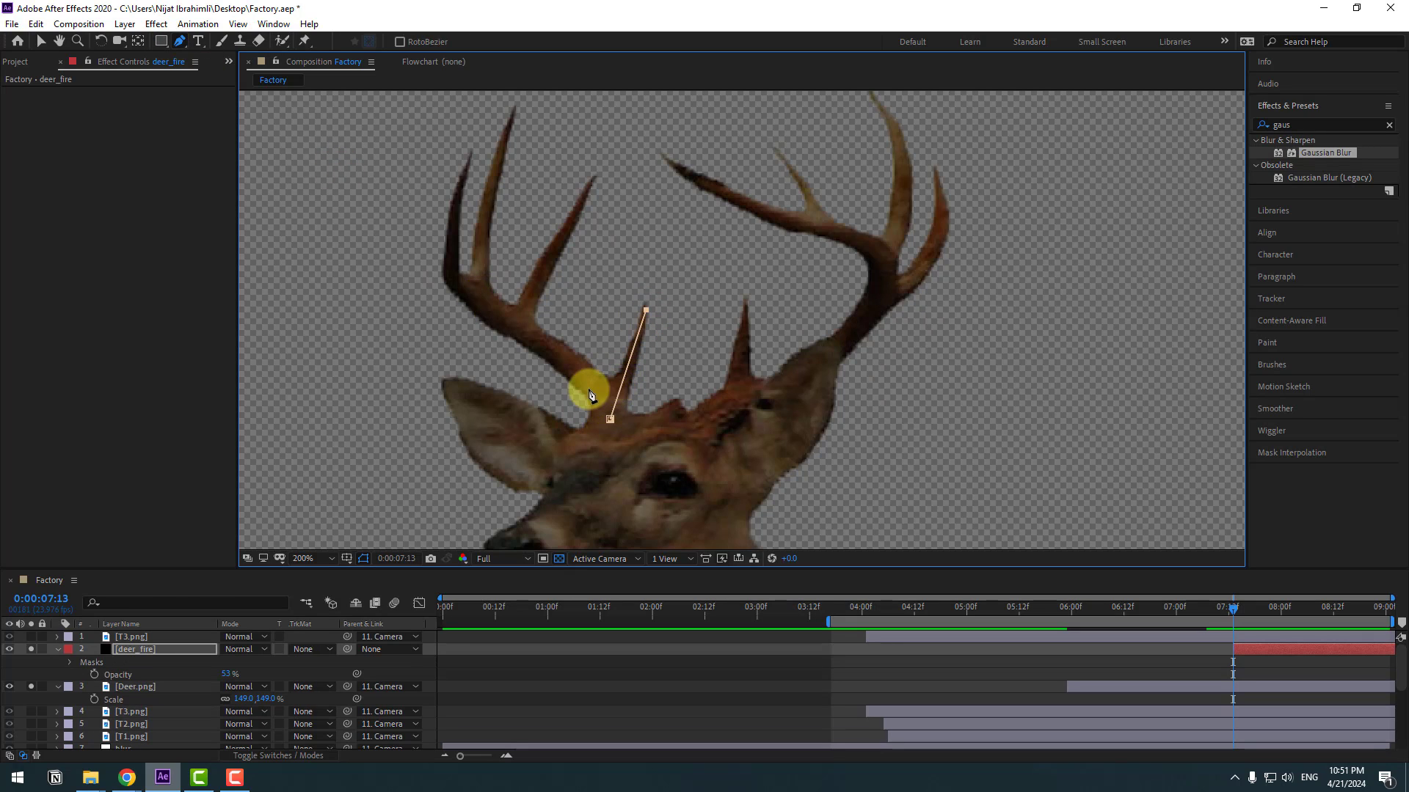
click(41, 41)
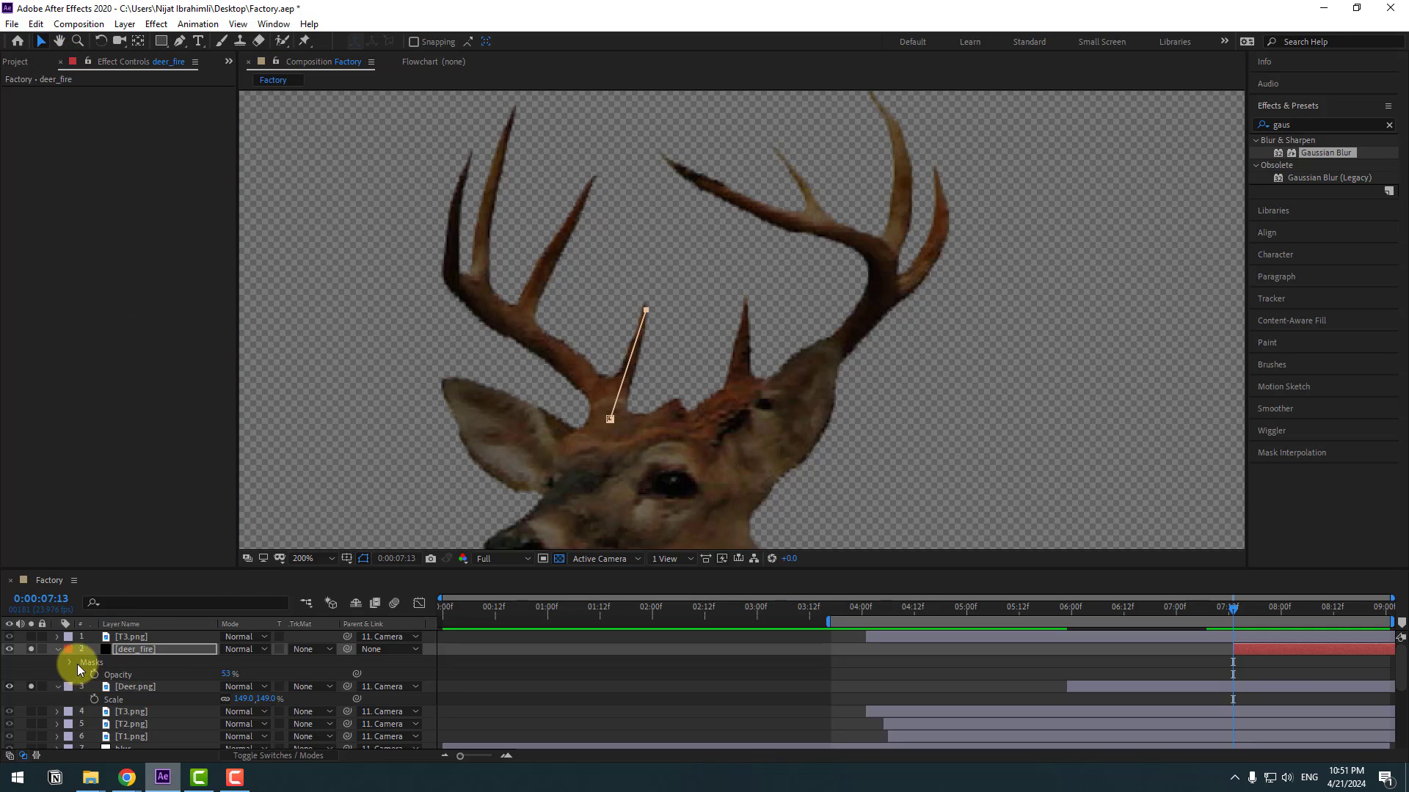
Step: Trace a curved open mask on deer_fire along the left antler's main beam up to its outermost tip
click(105, 648)
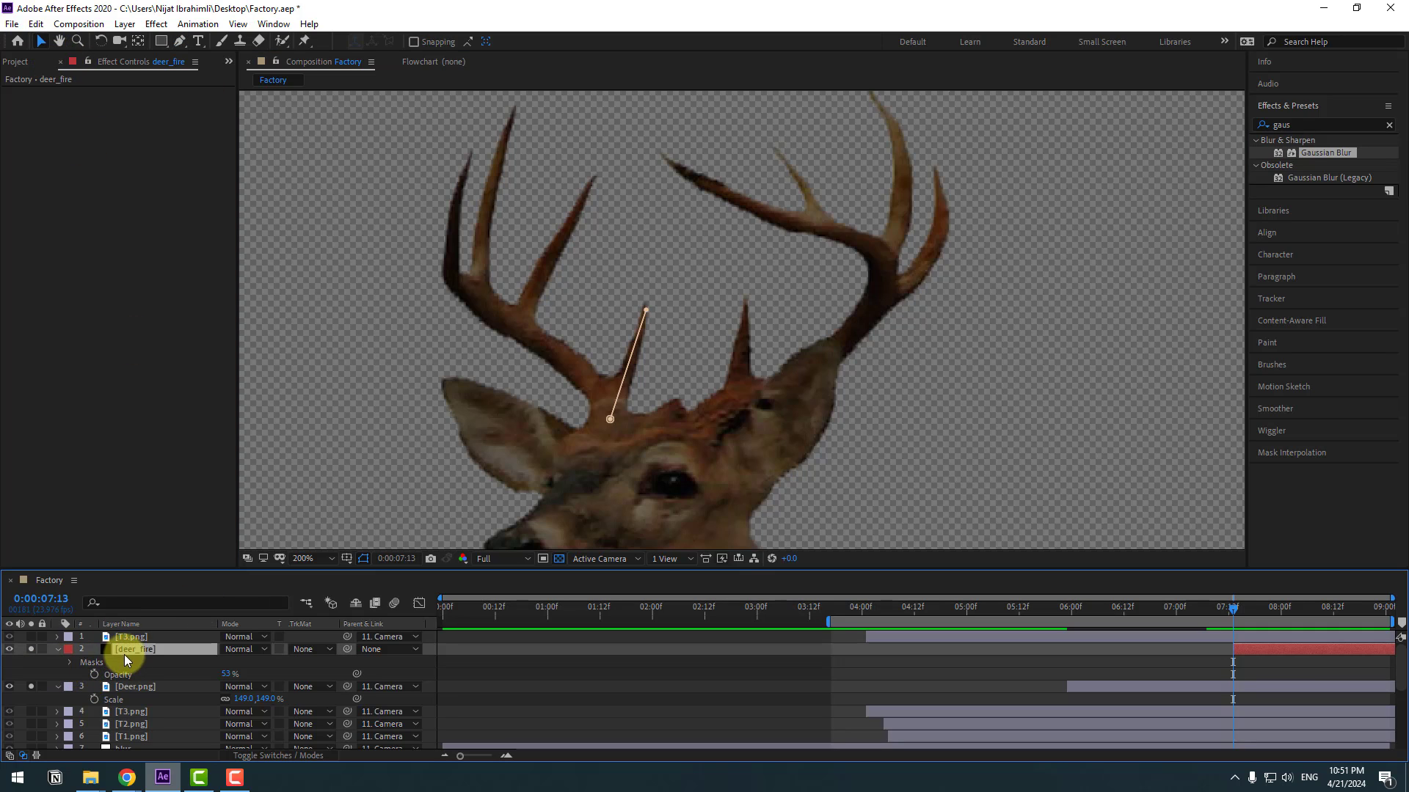
click(180, 41)
click(603, 408)
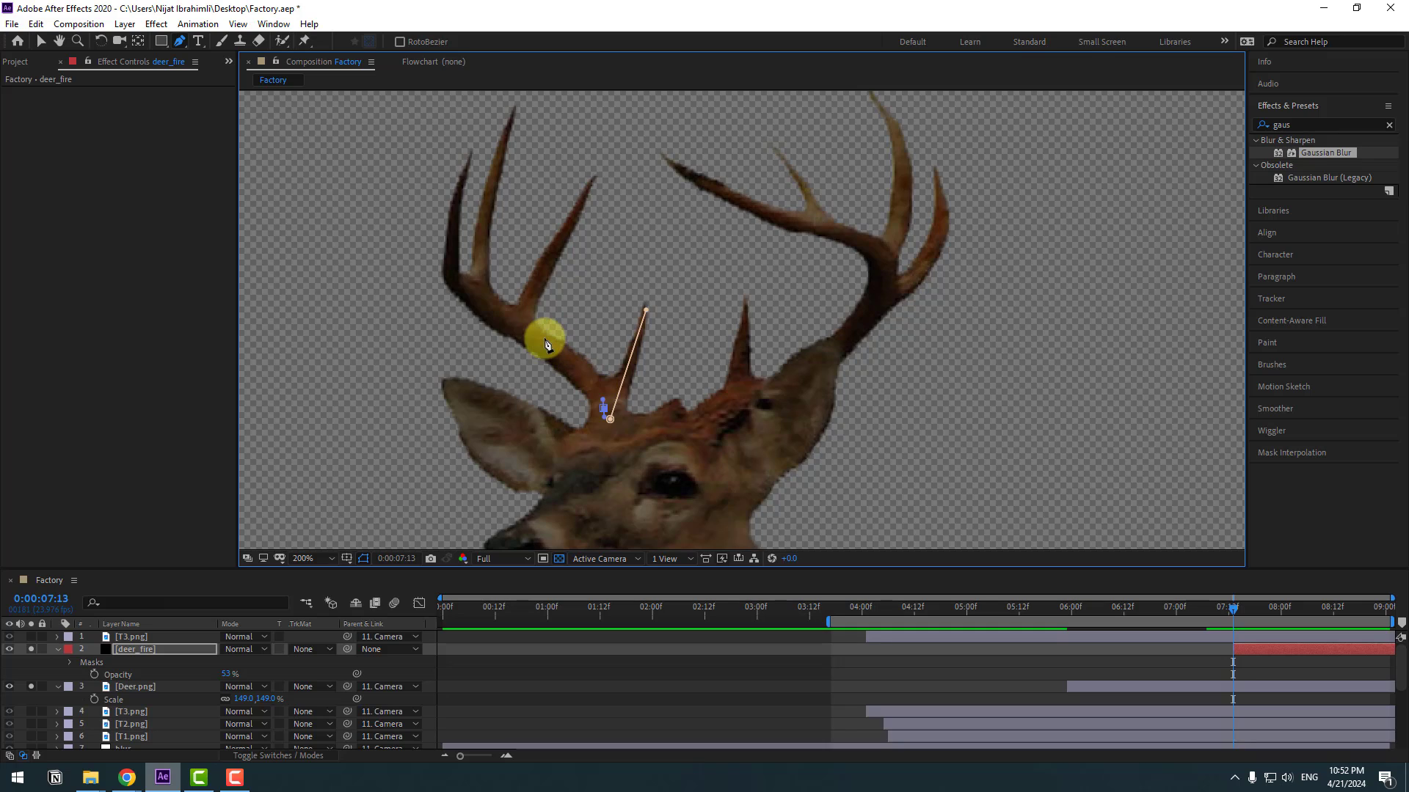
drag(539, 334, 521, 326)
click(449, 275)
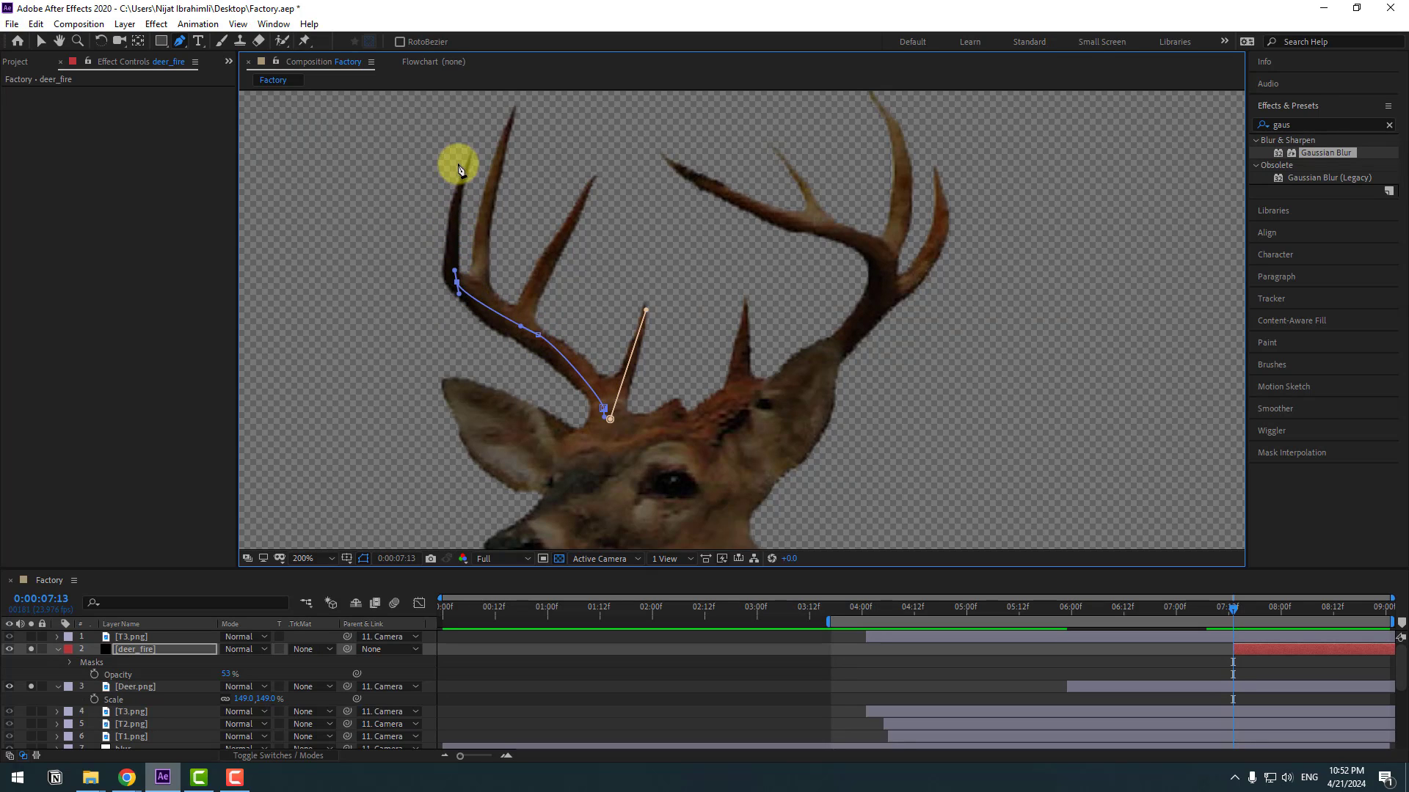
click(470, 156)
Step: Add separate open masks on deer_fire along the left antler's tall tine and its neighbouring inner tine
click(477, 282)
click(515, 107)
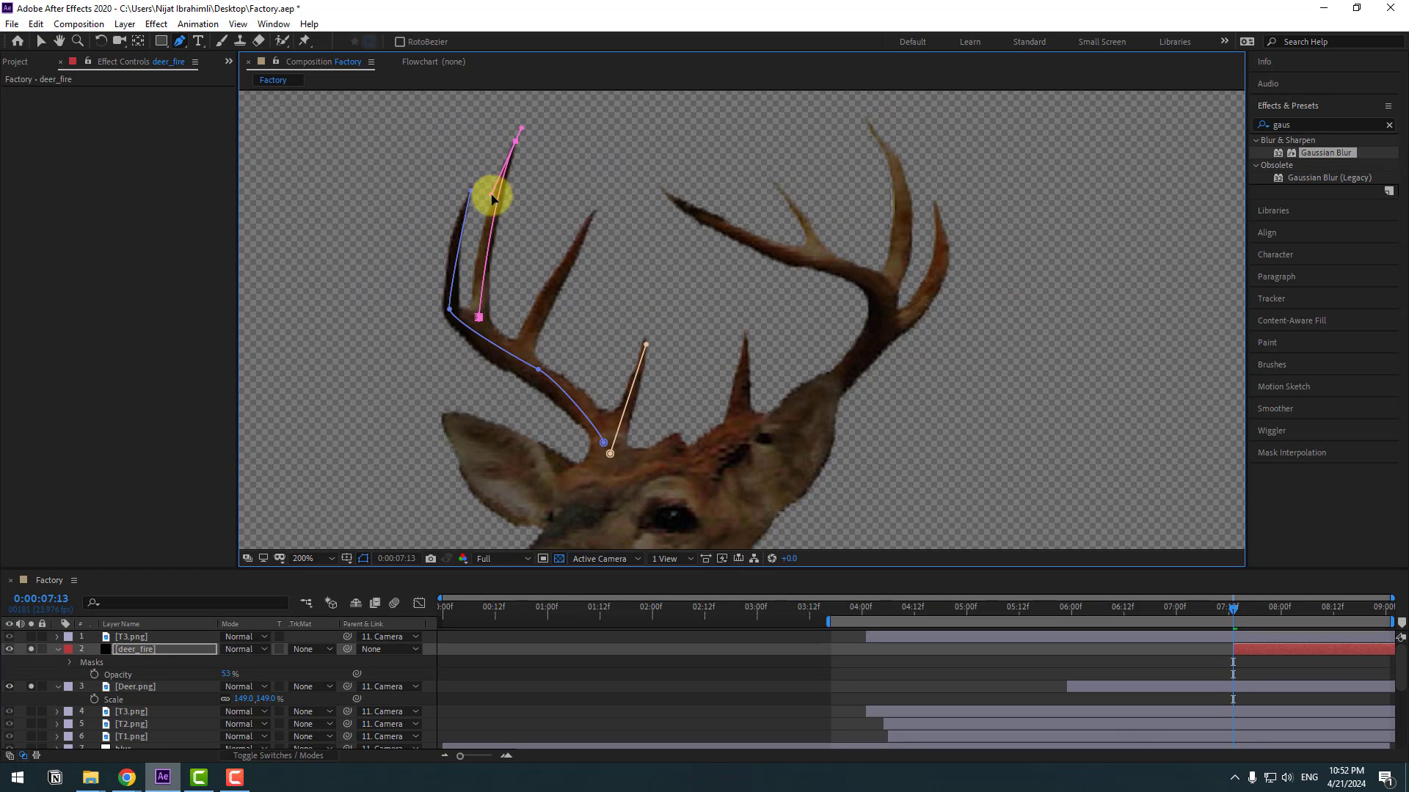
click(524, 309)
click(593, 176)
Step: Trace a curved open mask on deer_fire along the right antler's main beam from the head to its front tip
click(675, 665)
drag(838, 346, 856, 317)
click(760, 281)
click(677, 254)
click(552, 194)
Step: Draw a curved open mask on deer_fire along the right antler's outer tine
click(40, 41)
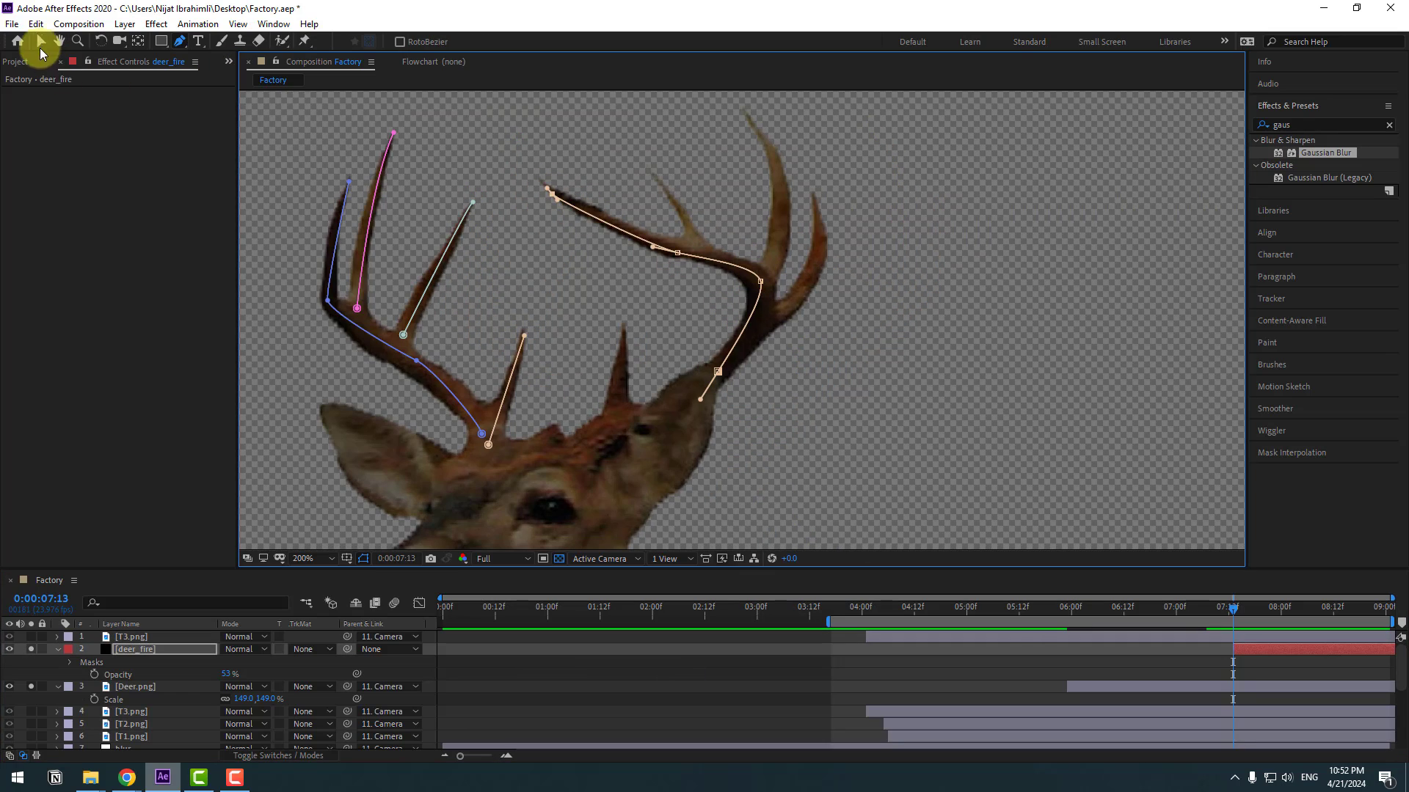
click(125, 649)
click(763, 320)
click(807, 281)
click(817, 206)
Step: Draw open masks on deer_fire along the right antler's tall tine and its small middle tine
click(180, 46)
click(769, 268)
click(778, 179)
click(749, 115)
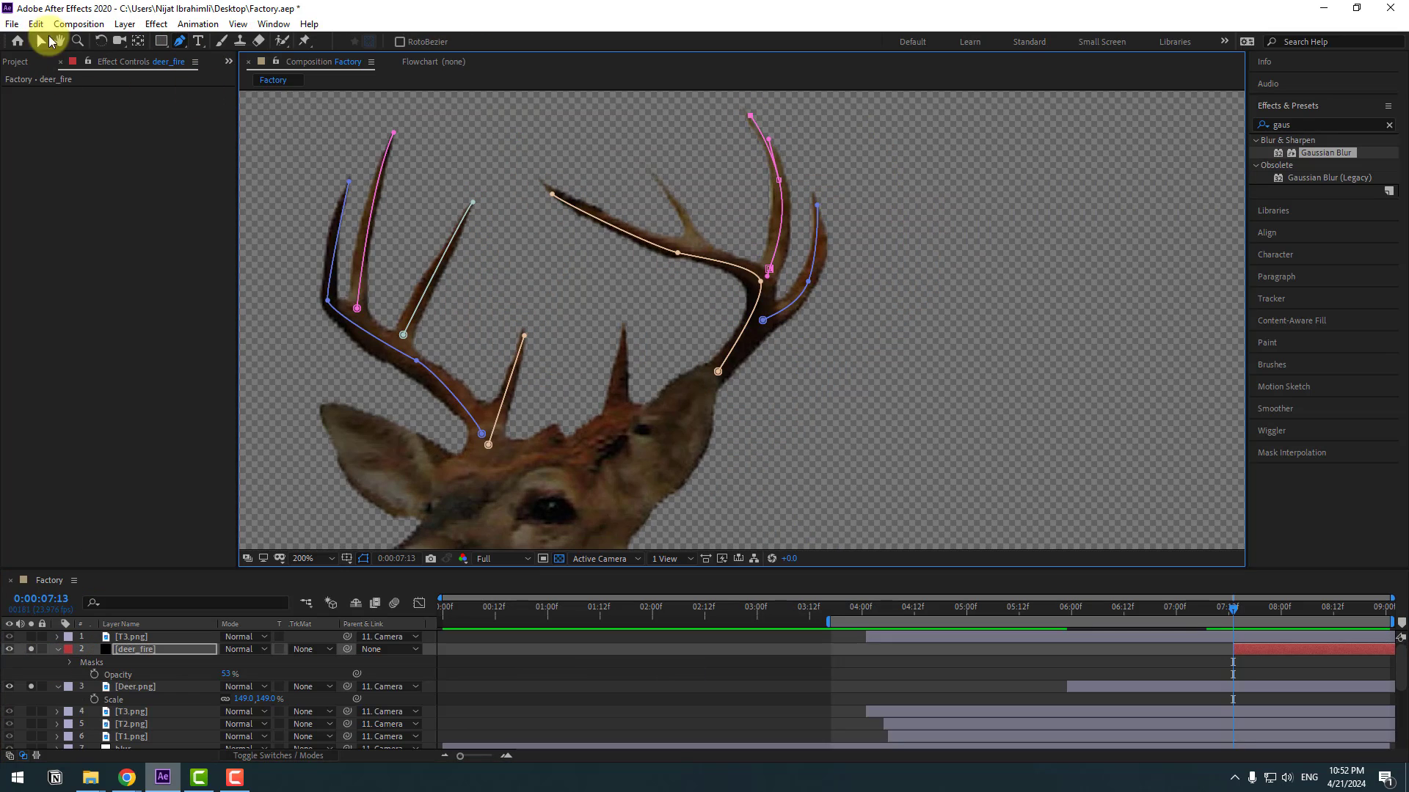
click(706, 257)
click(673, 200)
click(647, 166)
Step: Apply the Video Copilot Saber effect to the deer_fire layer
click(45, 668)
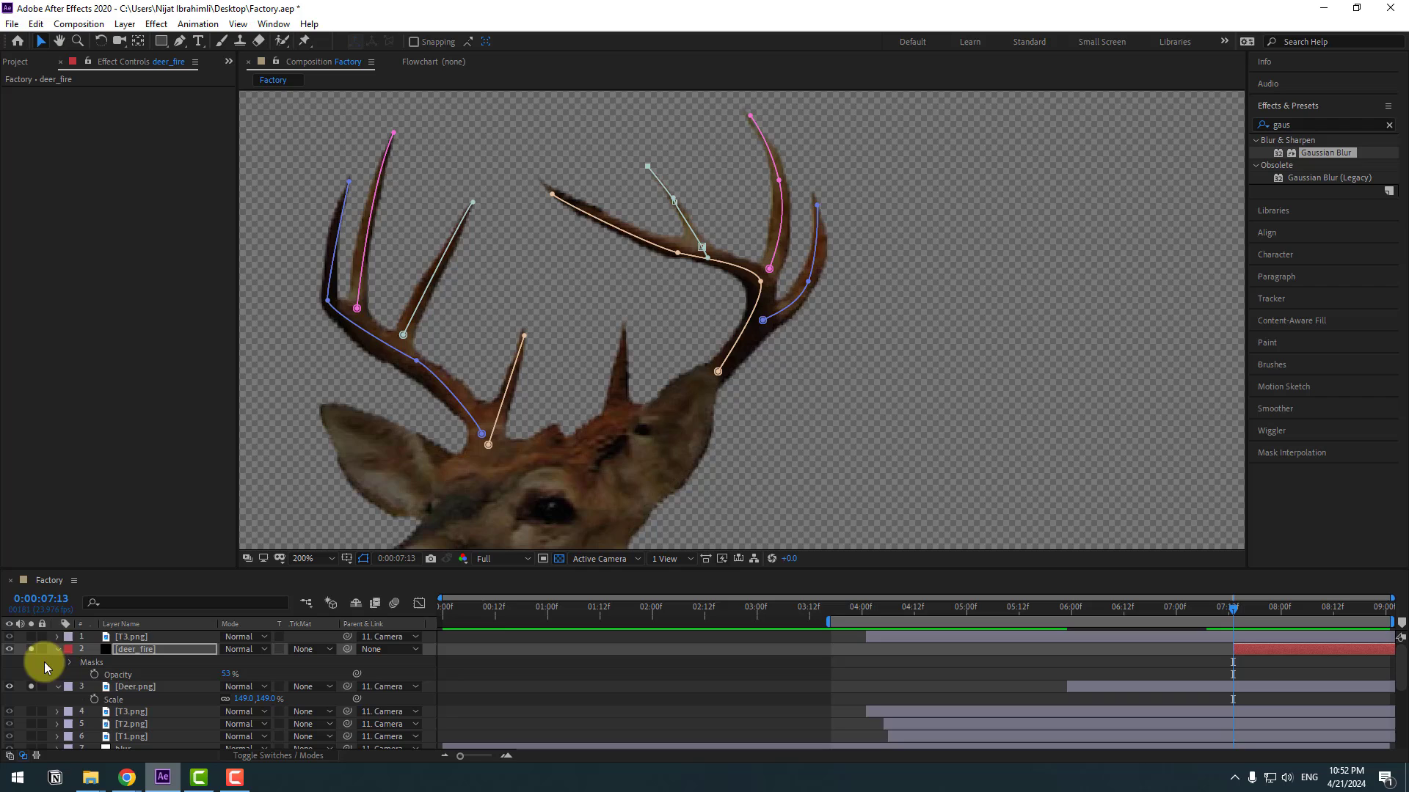
click(139, 649)
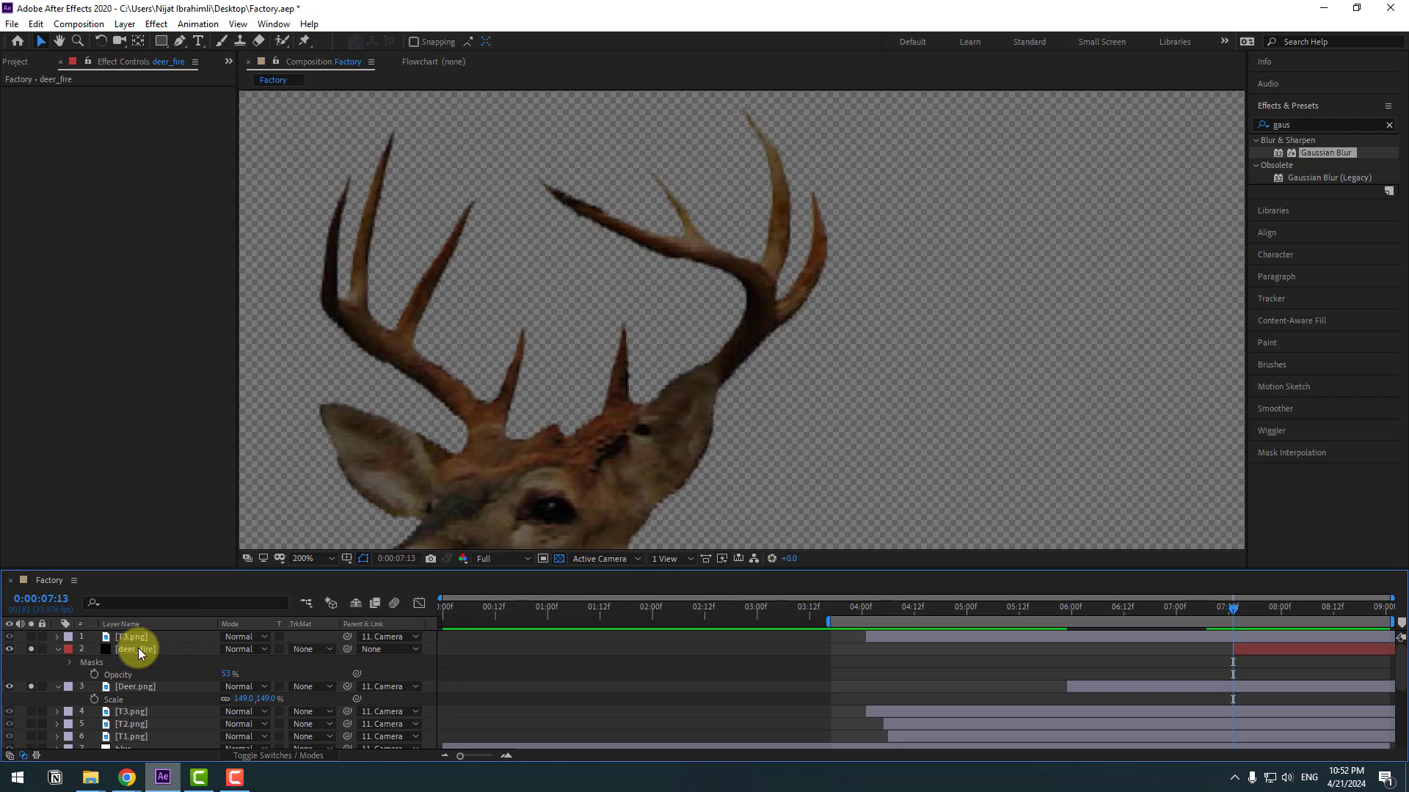
click(156, 24)
click(156, 24)
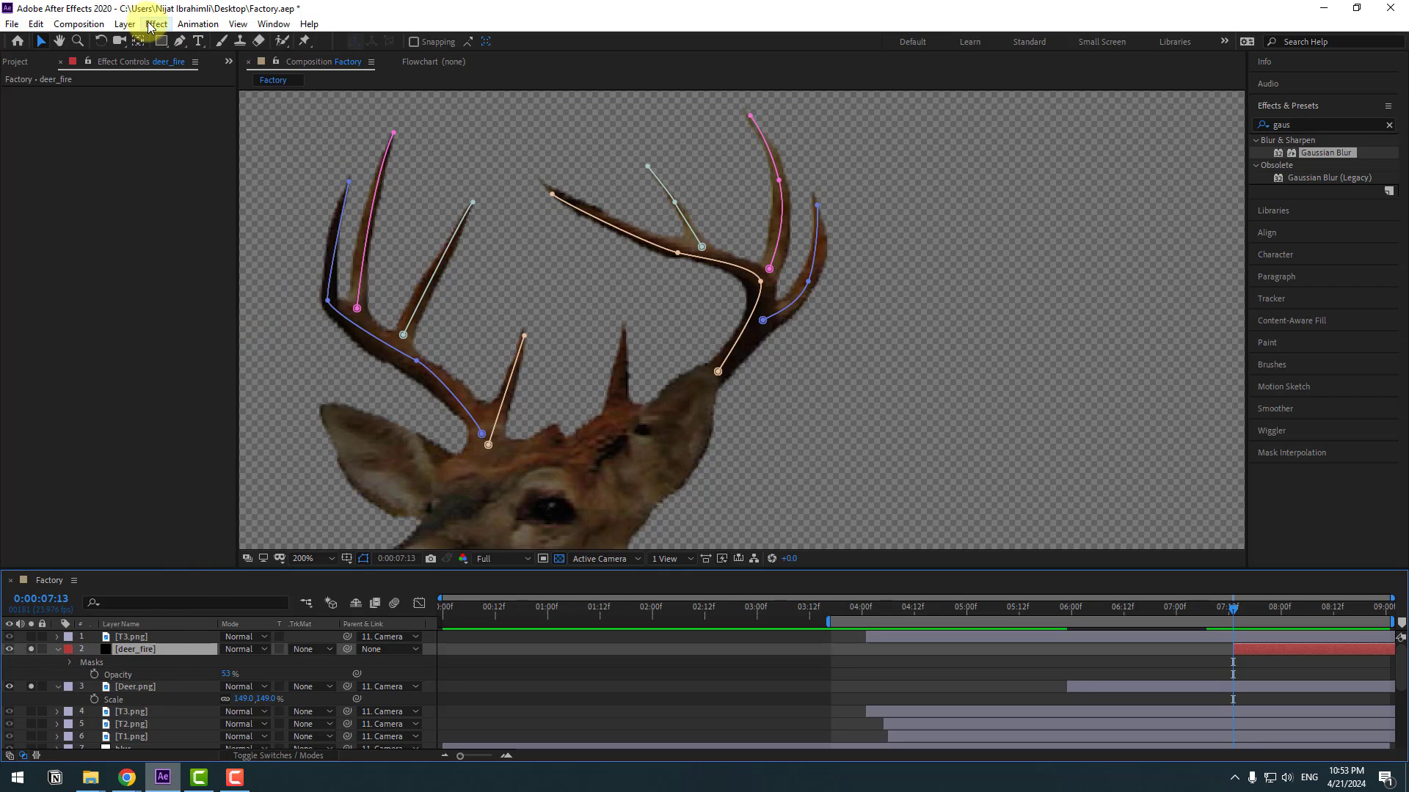
click(156, 23)
mouse_move(211, 472)
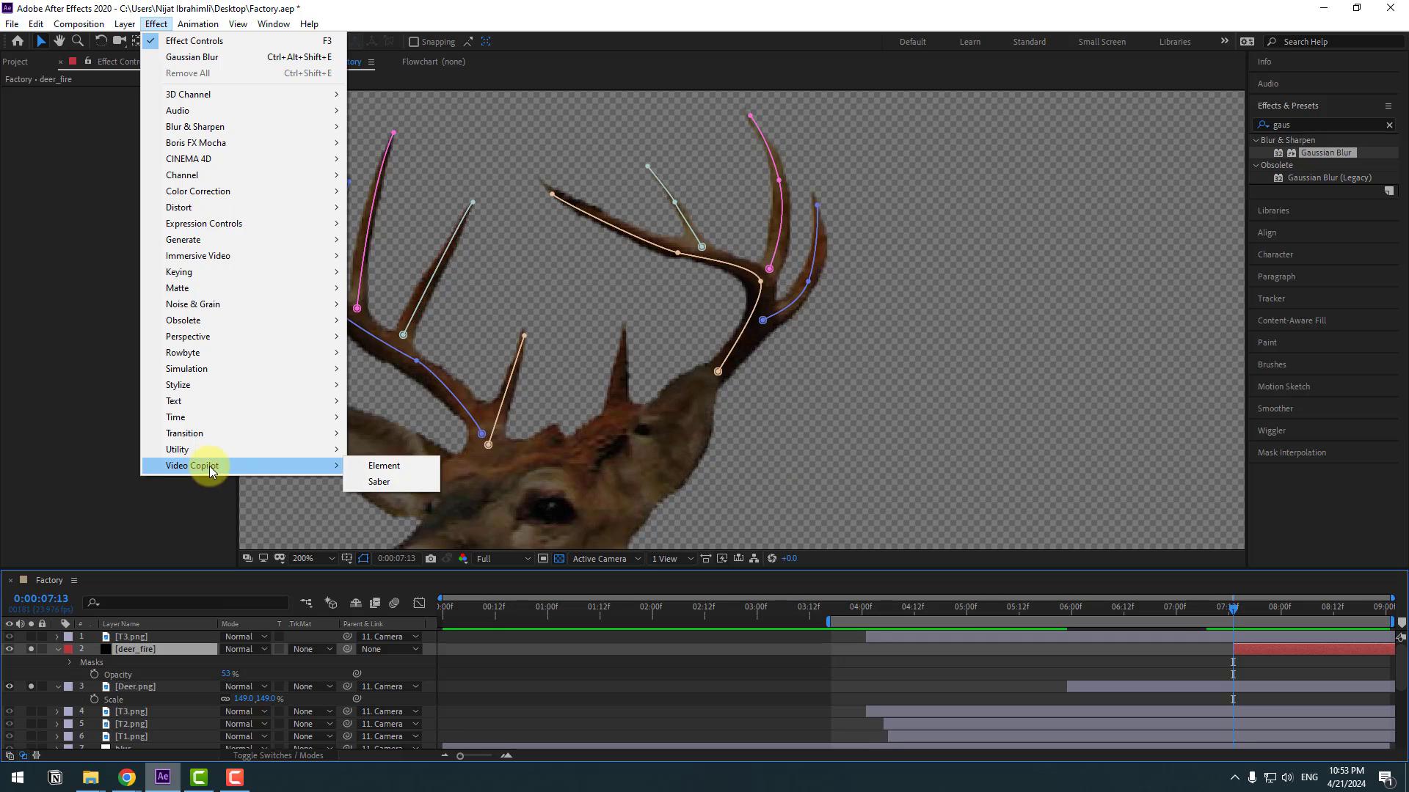
click(386, 481)
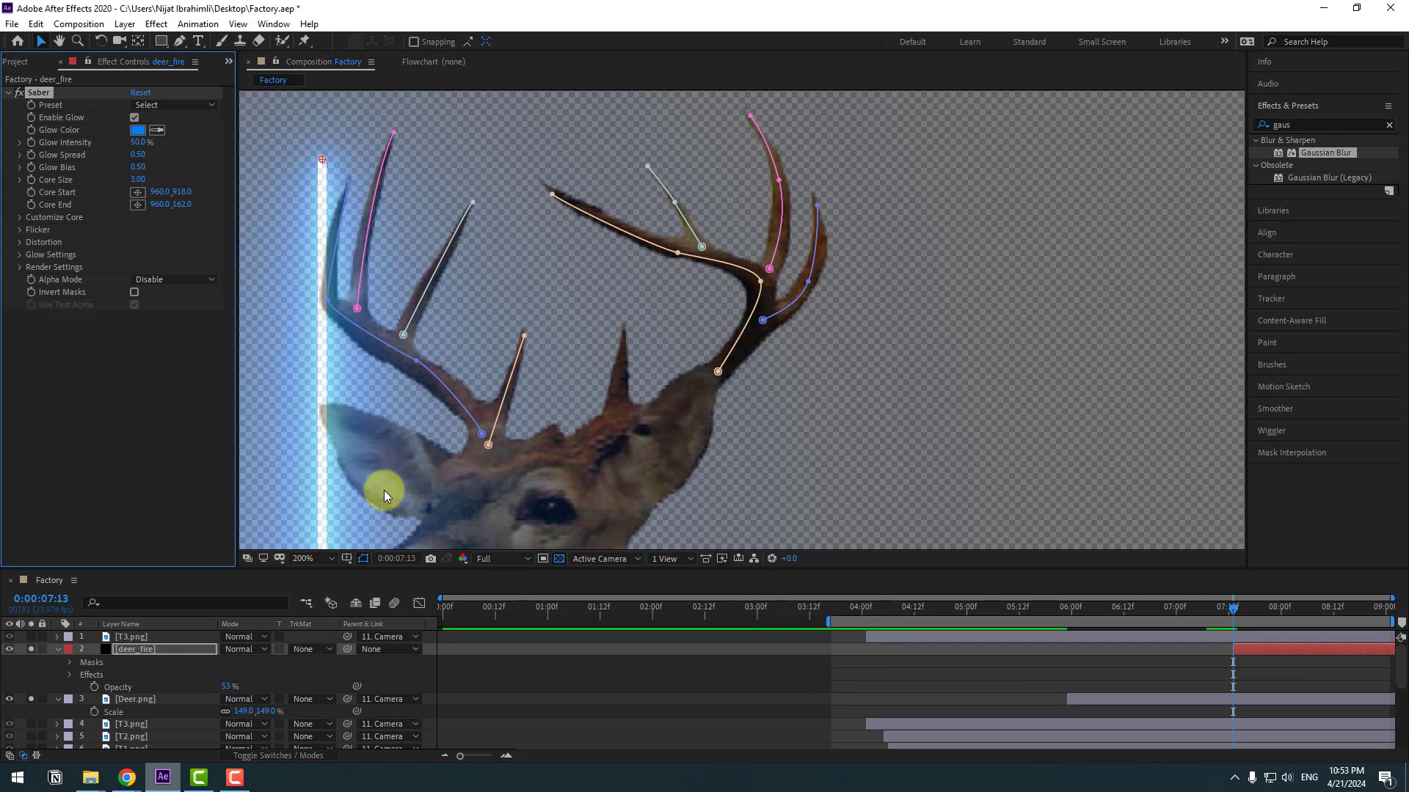
Step: Set the Saber preset to Fire and its Core Type to Layer Masks
click(189, 105)
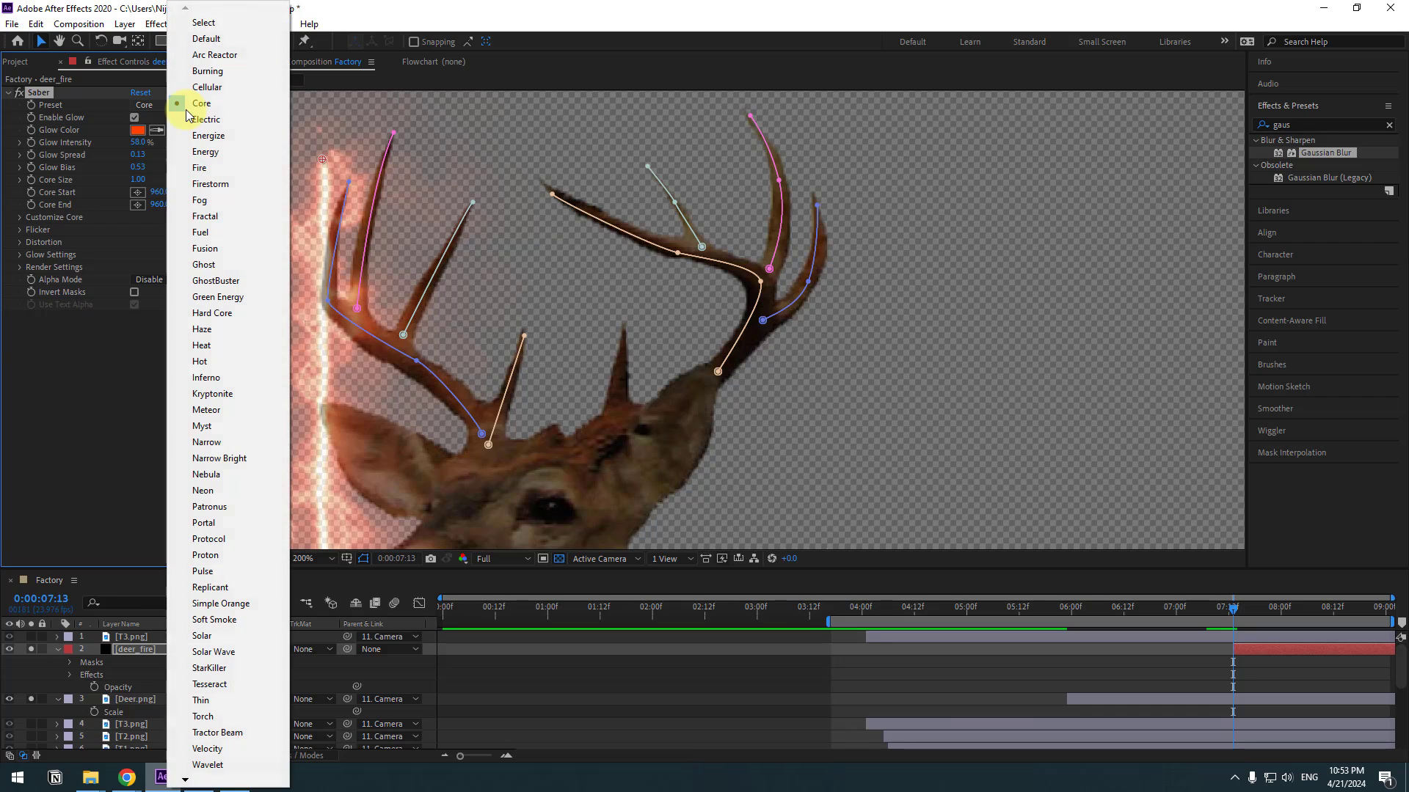
click(199, 168)
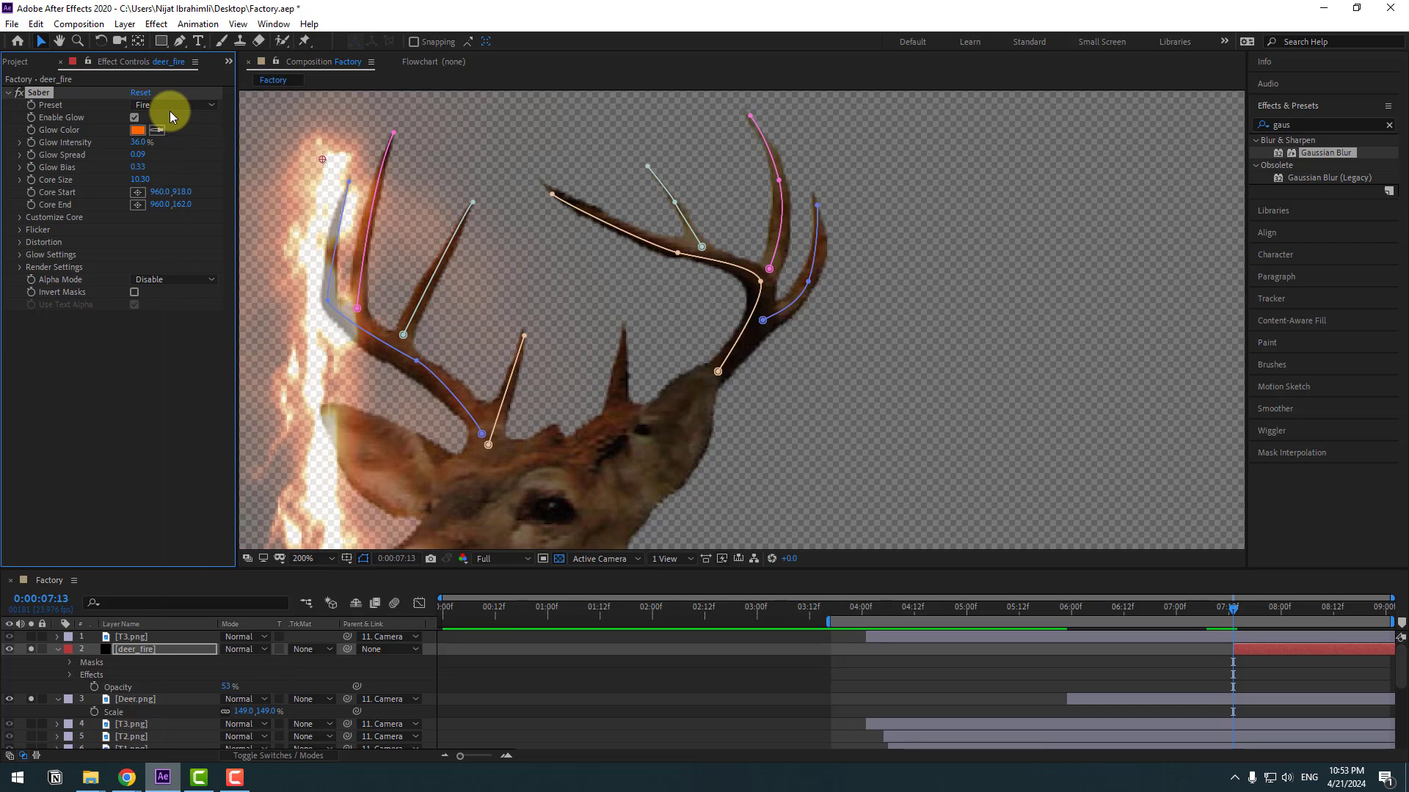
click(20, 218)
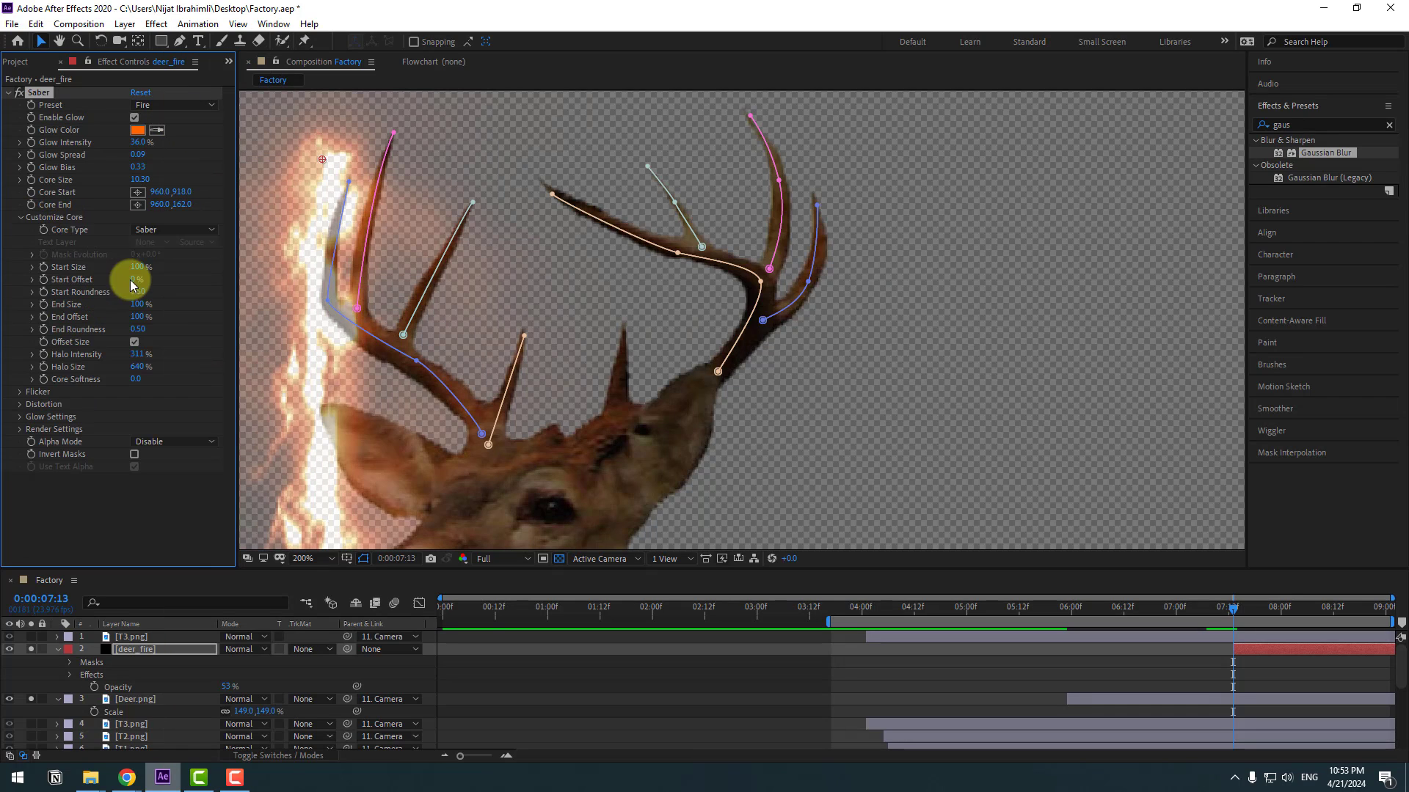
click(149, 229)
click(154, 264)
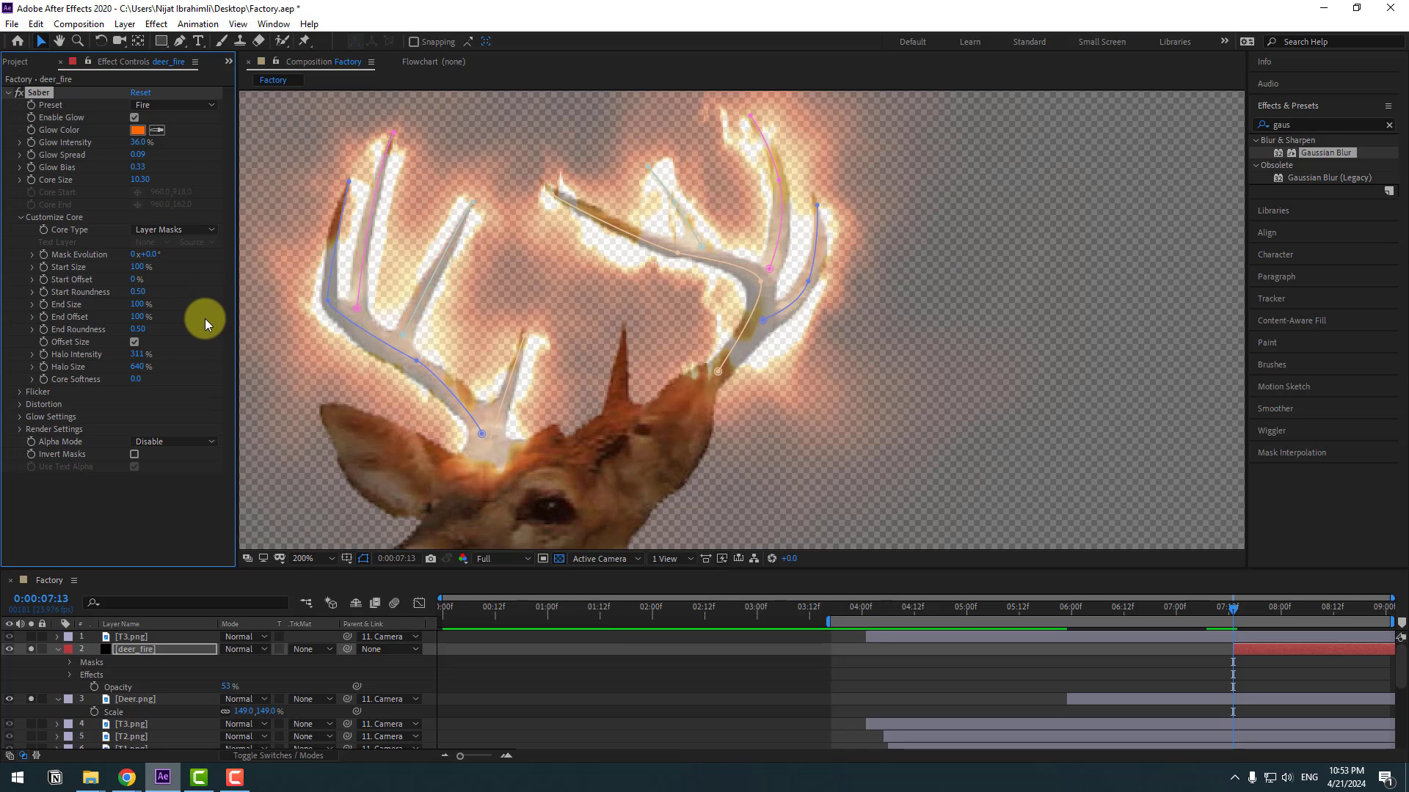
Step: Set the Saber effect's Composite Settings to Transparent in its Render Settings on deer_fire
click(22, 431)
scroll(183, 503, down, 1)
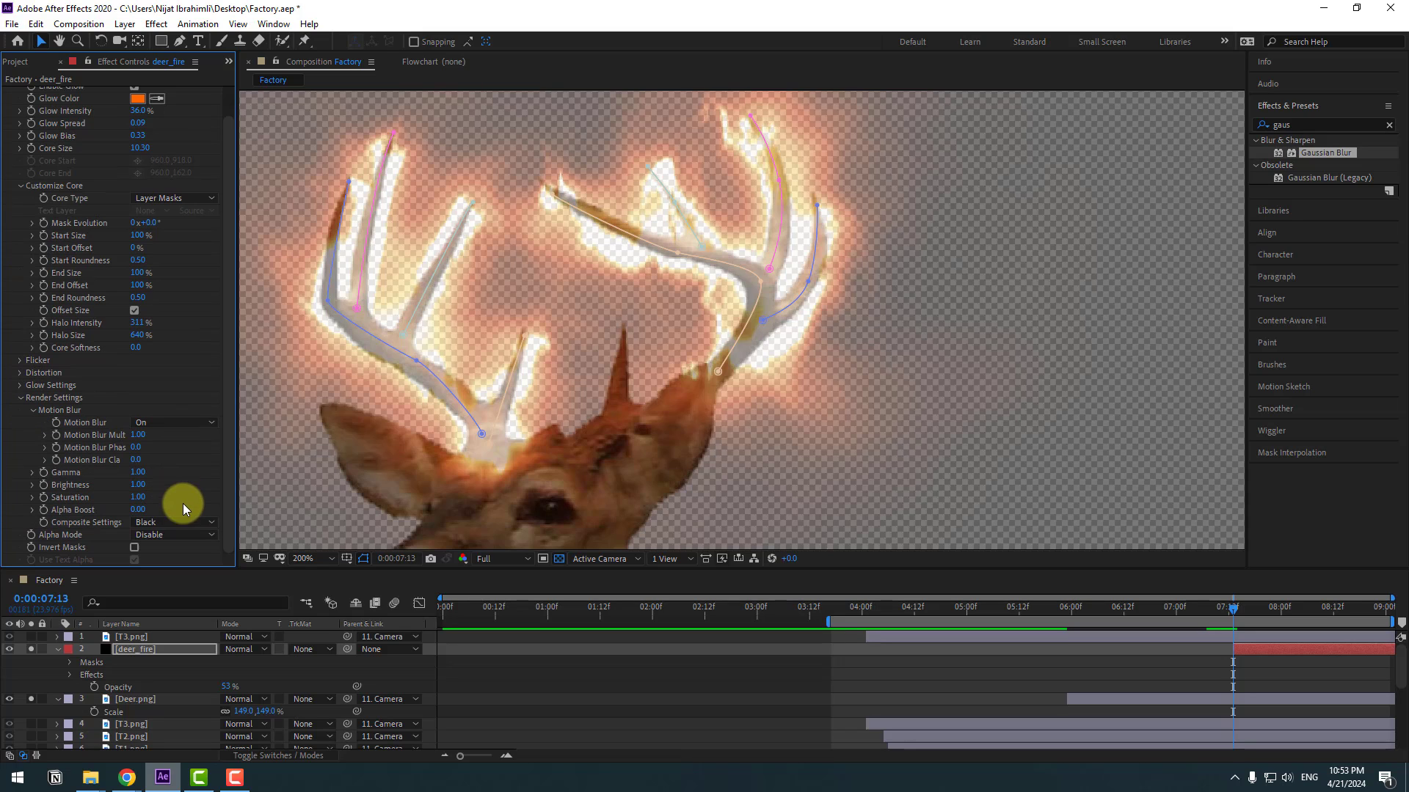
click(156, 525)
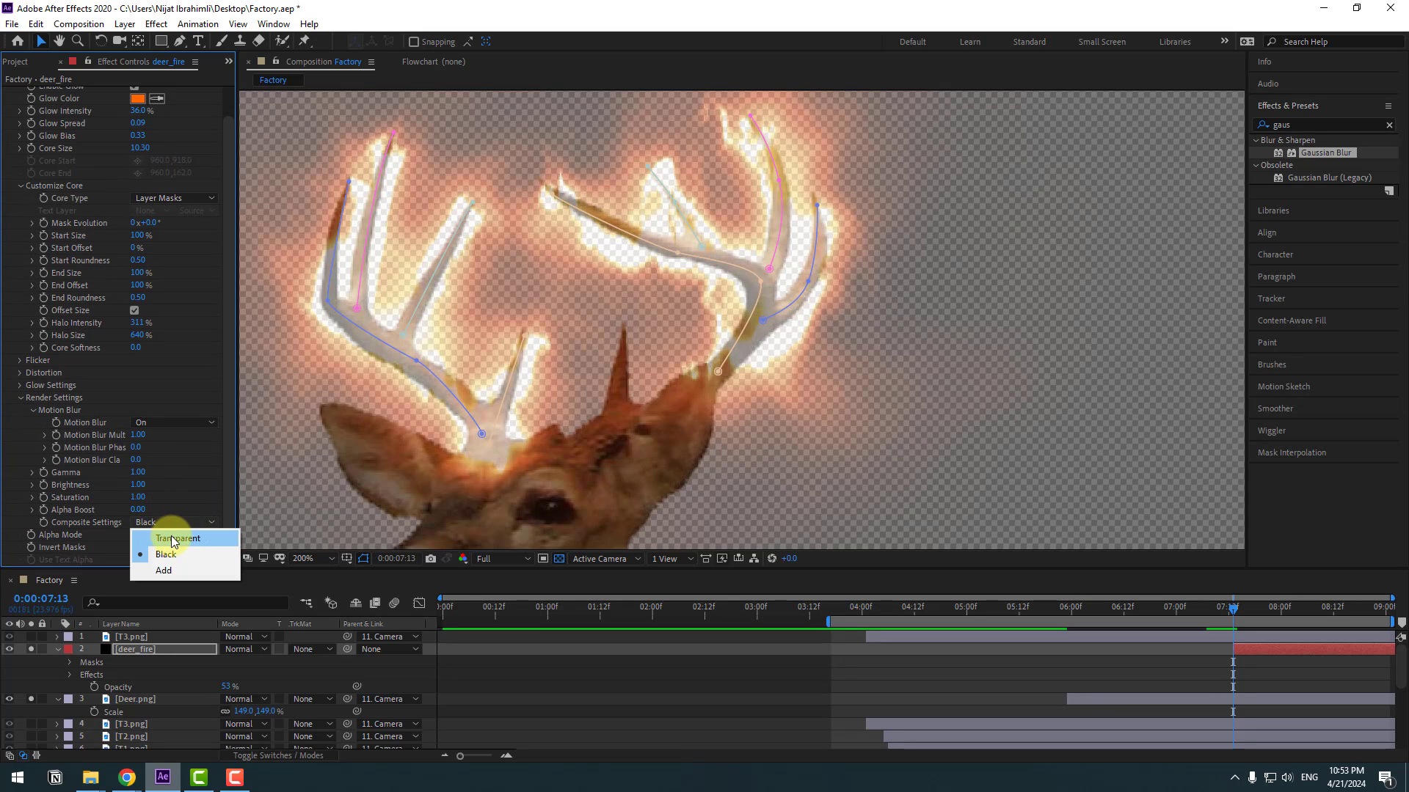
click(170, 536)
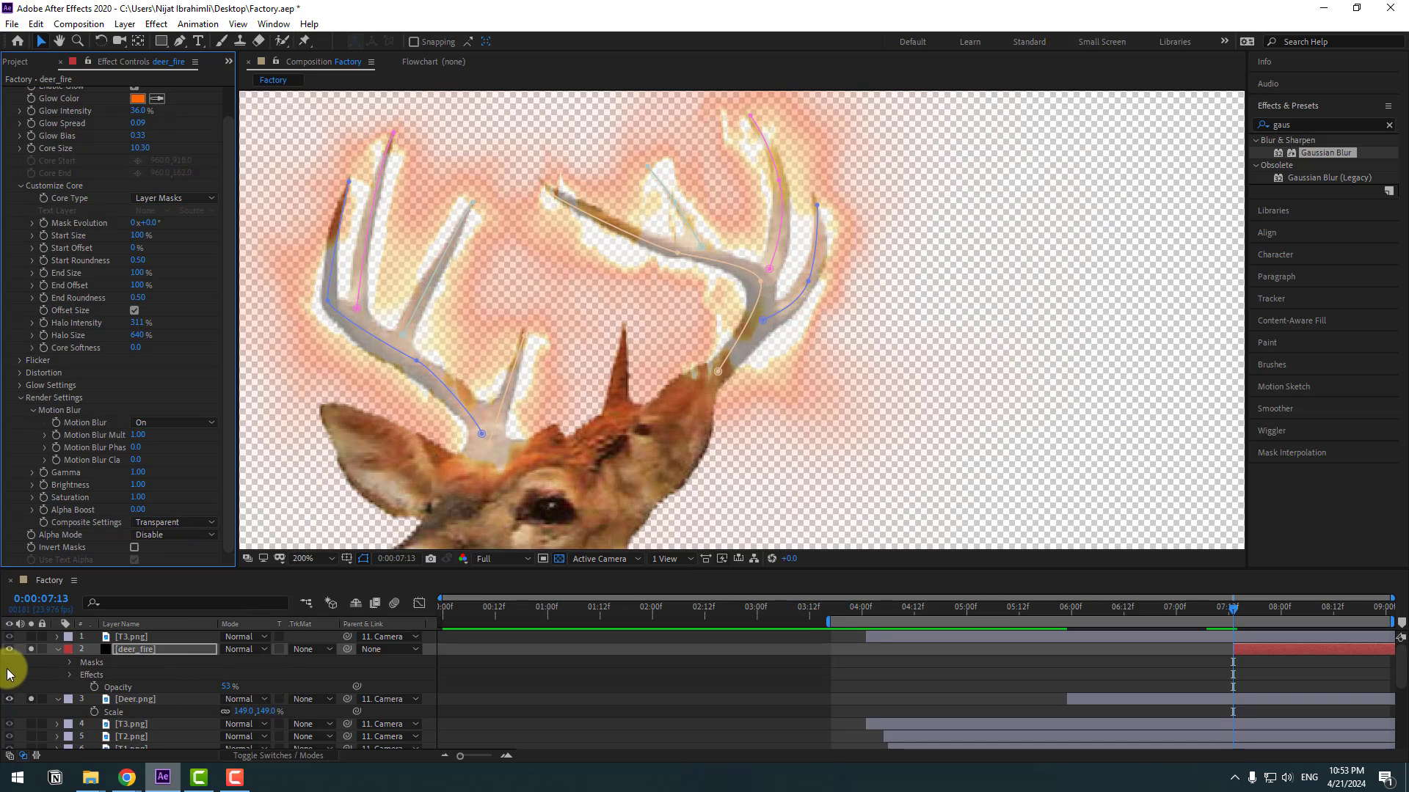
Step: Turn off solo for the deer_fire and Deer.png layers so the whole scene renders
click(32, 650)
click(31, 699)
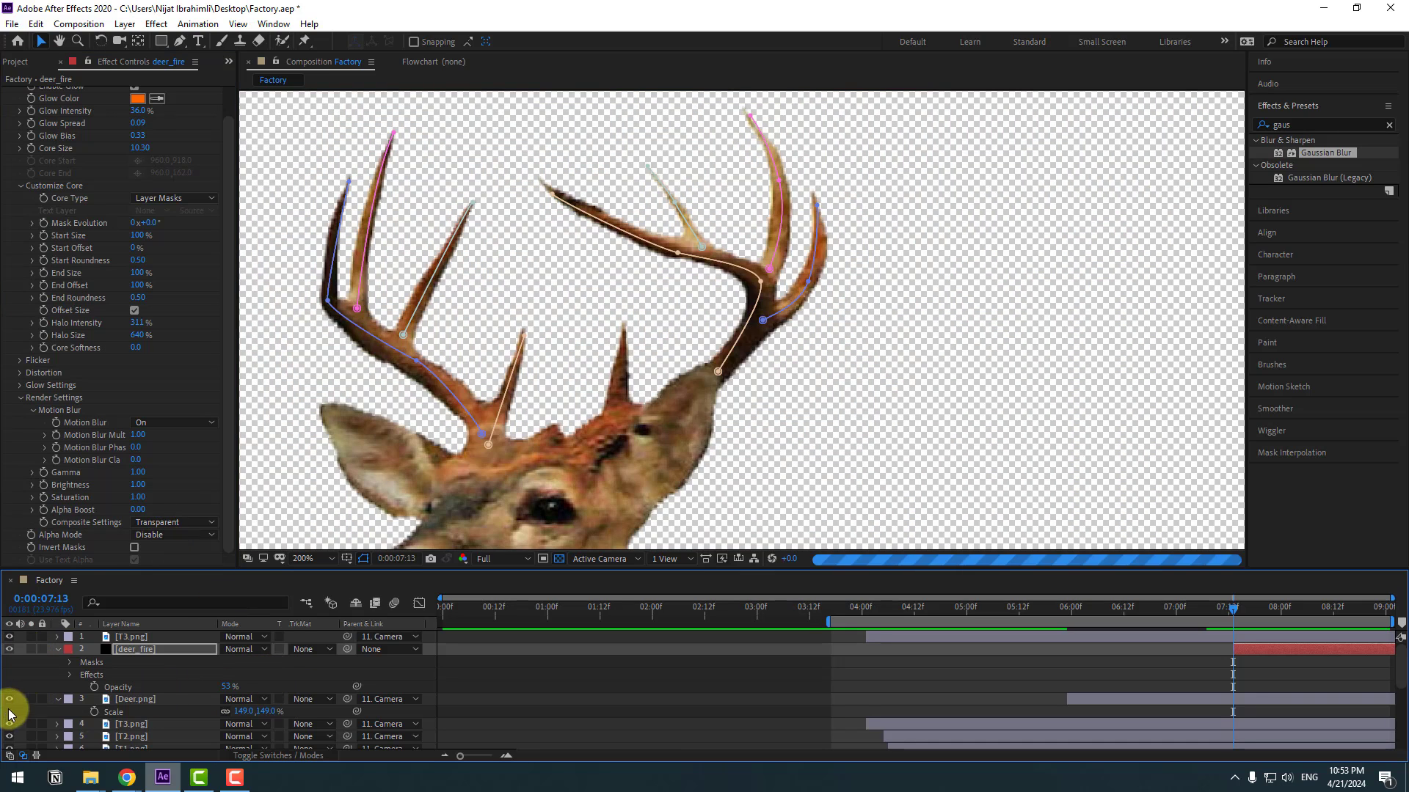
scroll(755, 436, down, 3)
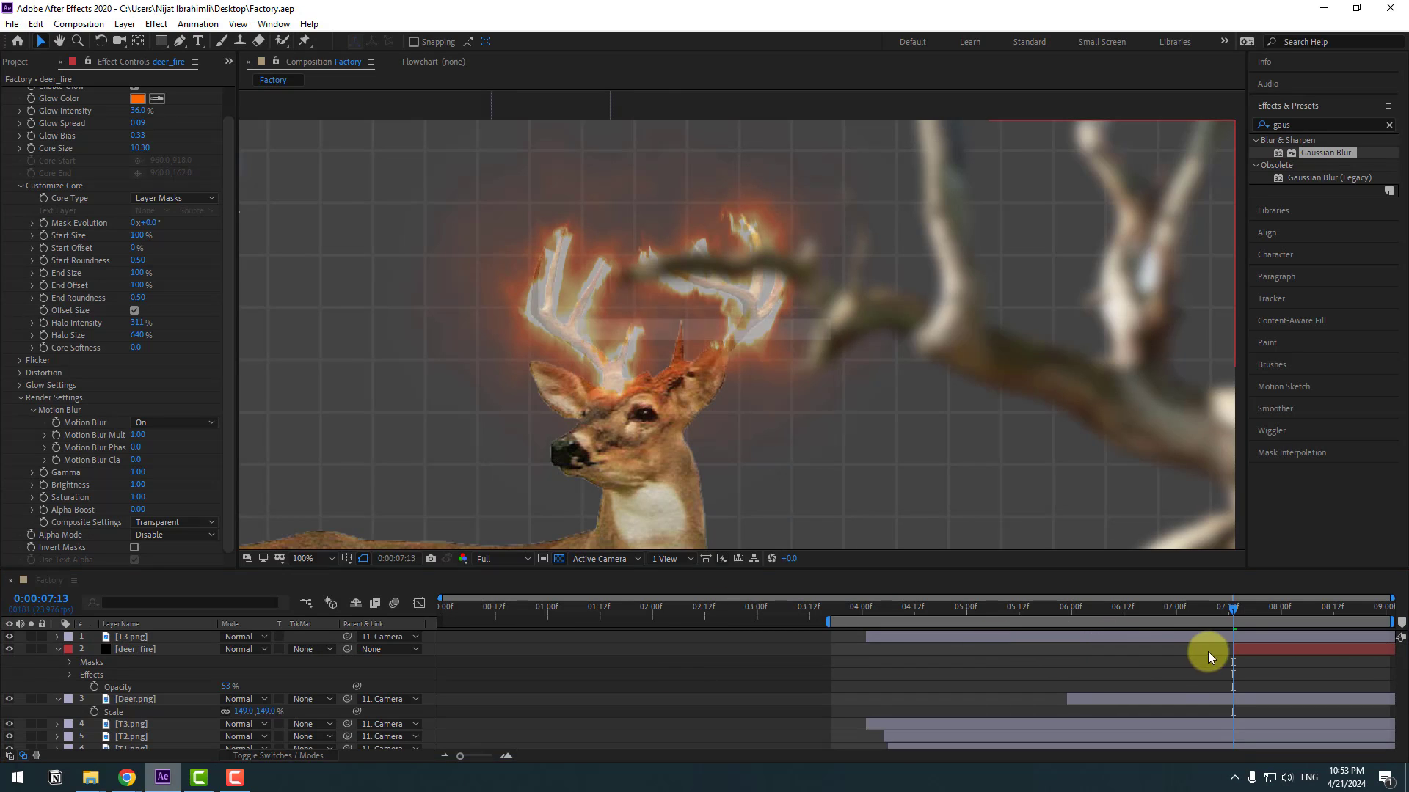
Step: Move the deer_fire layer earlier in time so it starts together with the Deer.png layer
click(1253, 650)
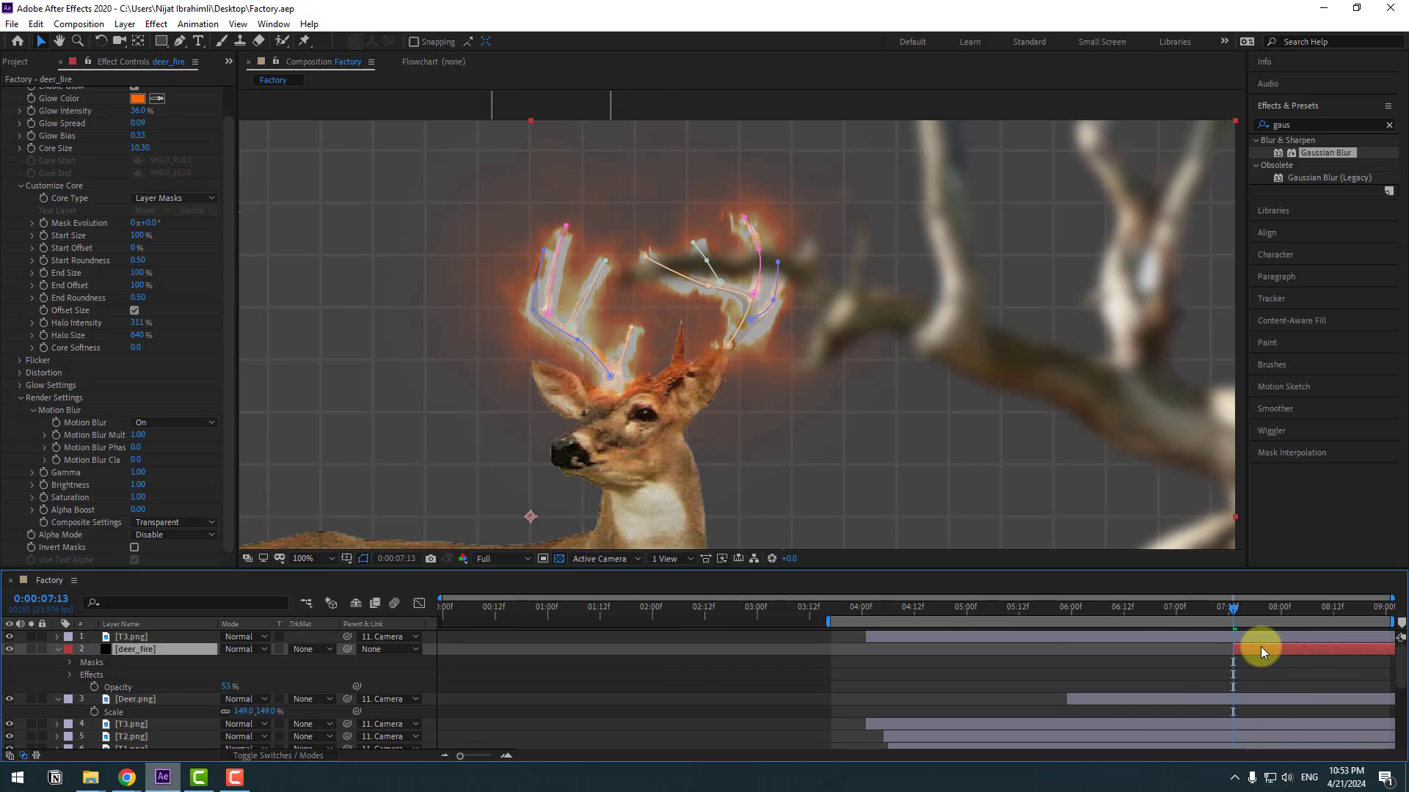
drag(1090, 649, 1077, 649)
key(u)
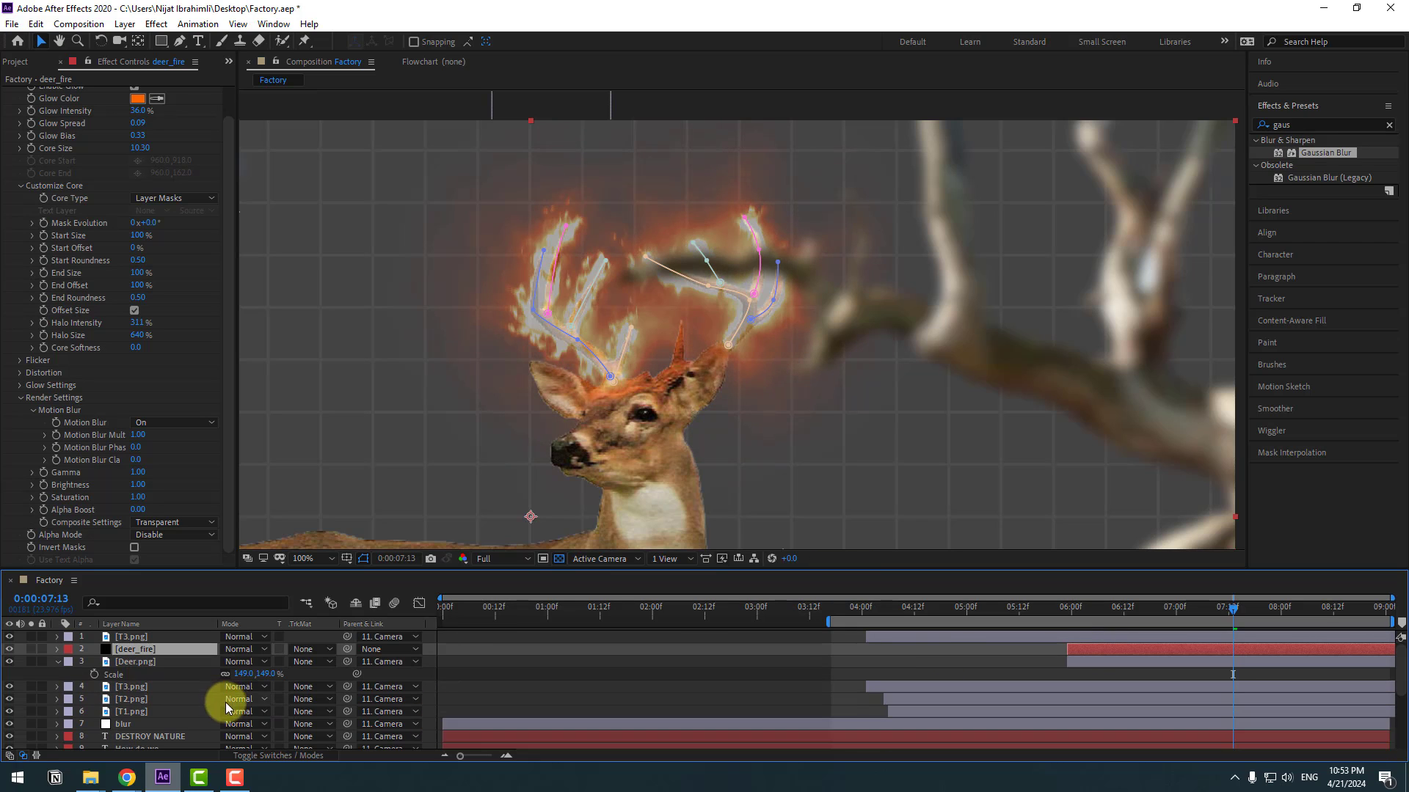
Step: Set the deer_fire layer's Opacity to 100% and parent the layer to Deer.png
key(t)
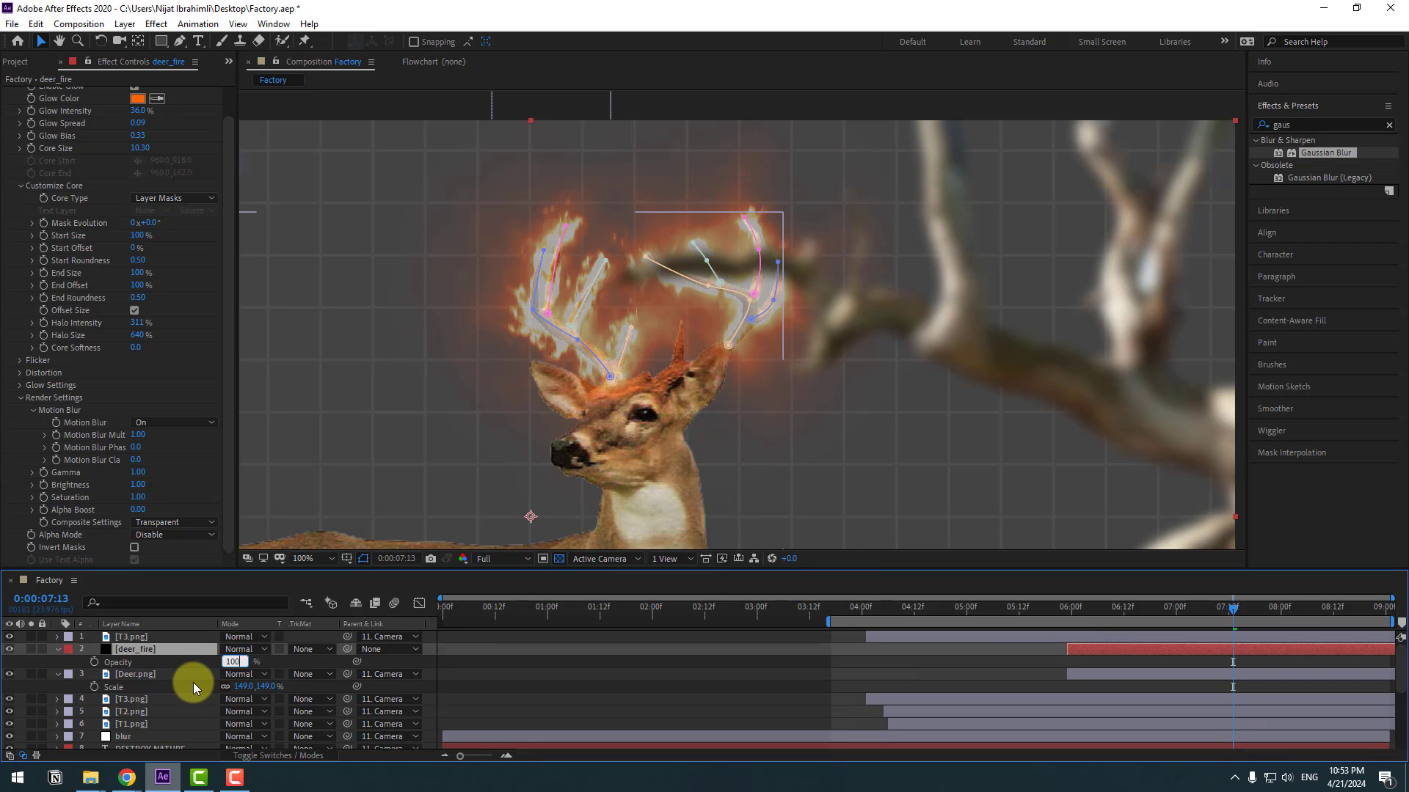
key(Return)
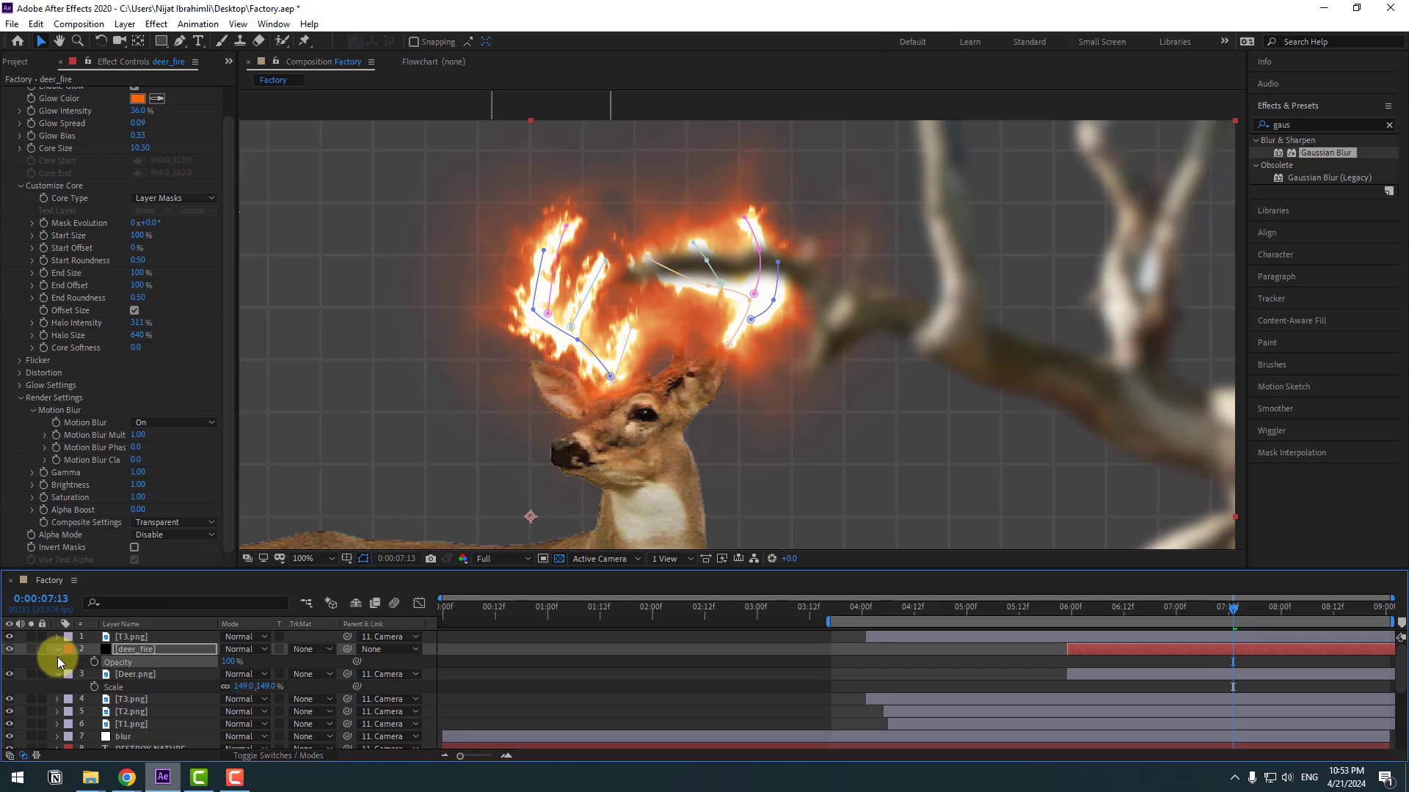
key(ctrl+grave)
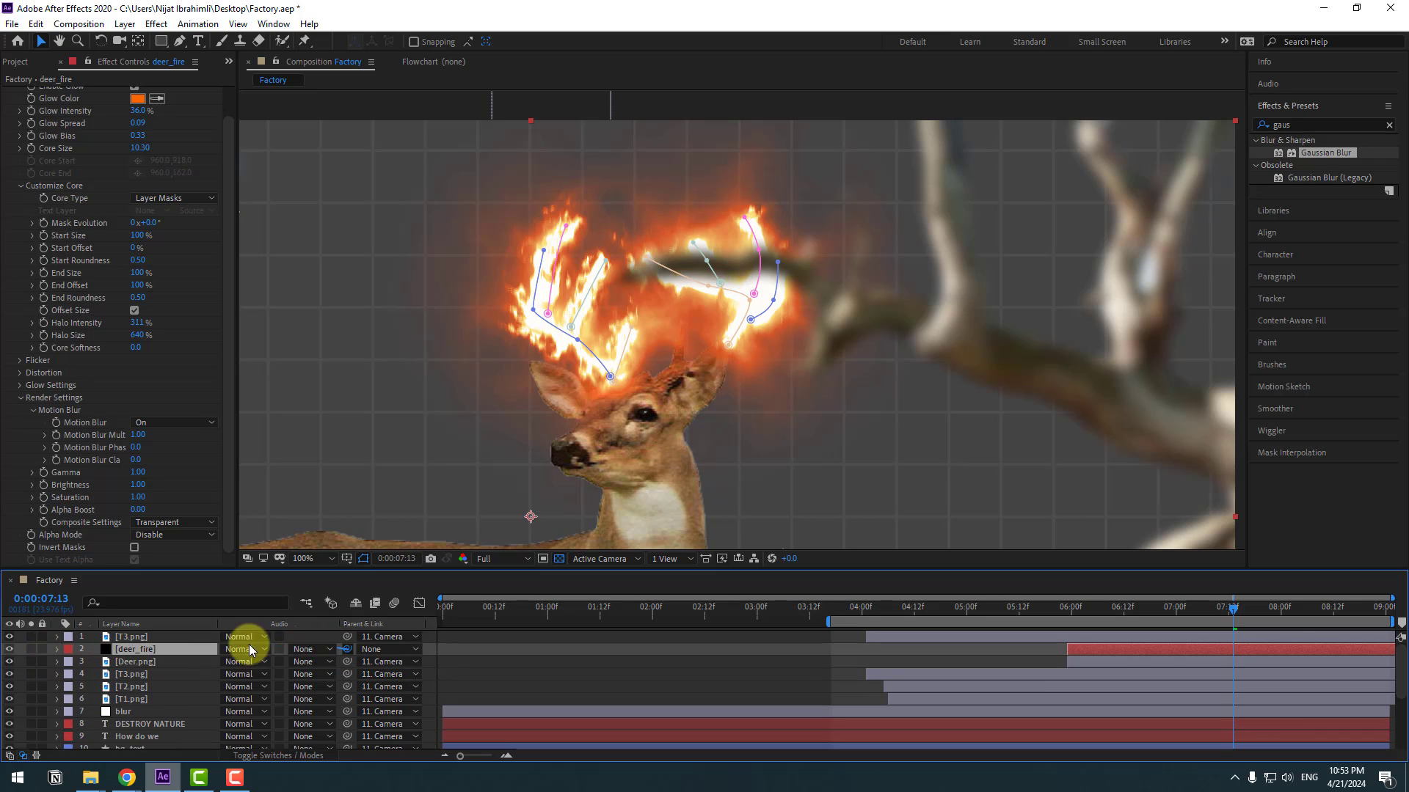
drag(347, 649, 157, 661)
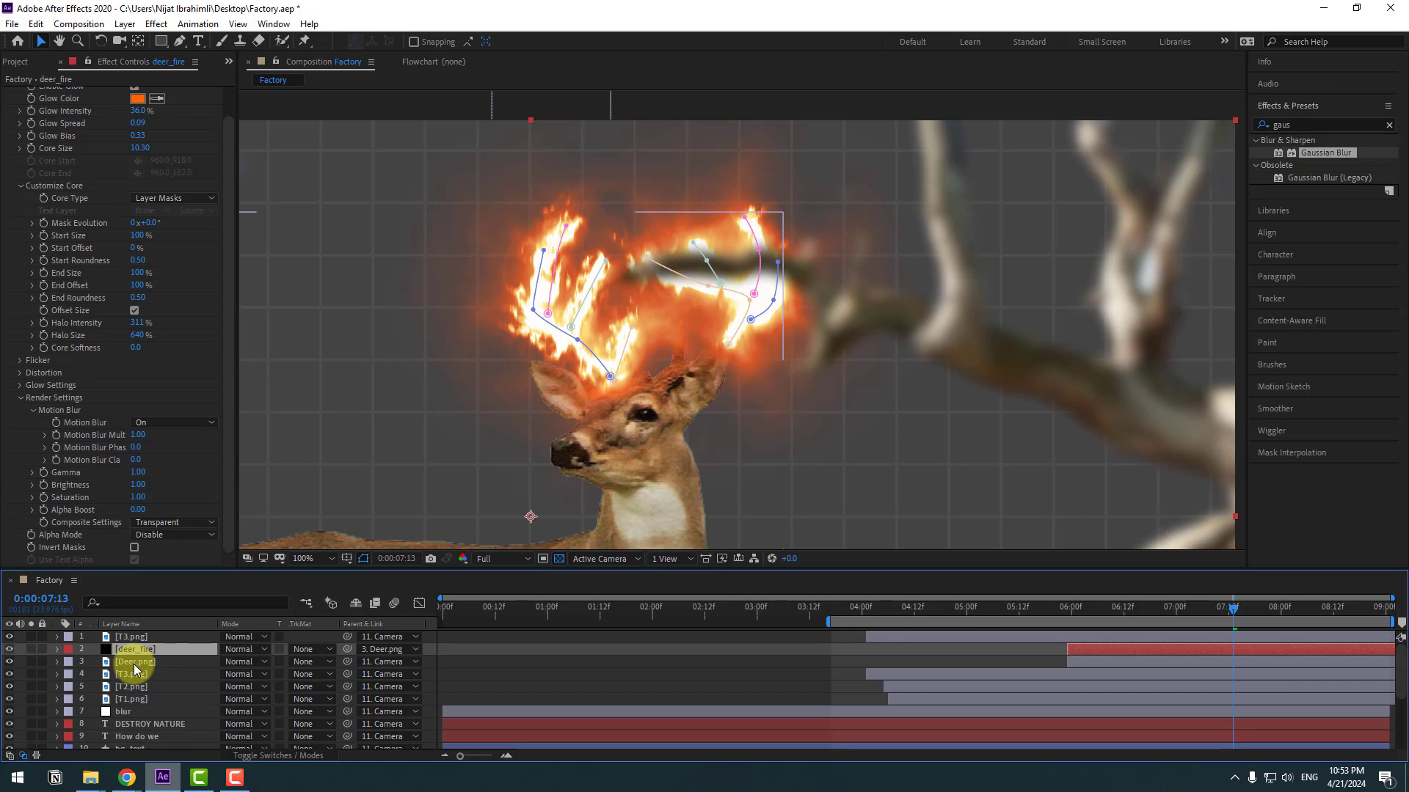
Step: Solo the grid, deer_fire and Deer.png layers to isolate the burning deer on its background
scroll(134, 669, down, 5)
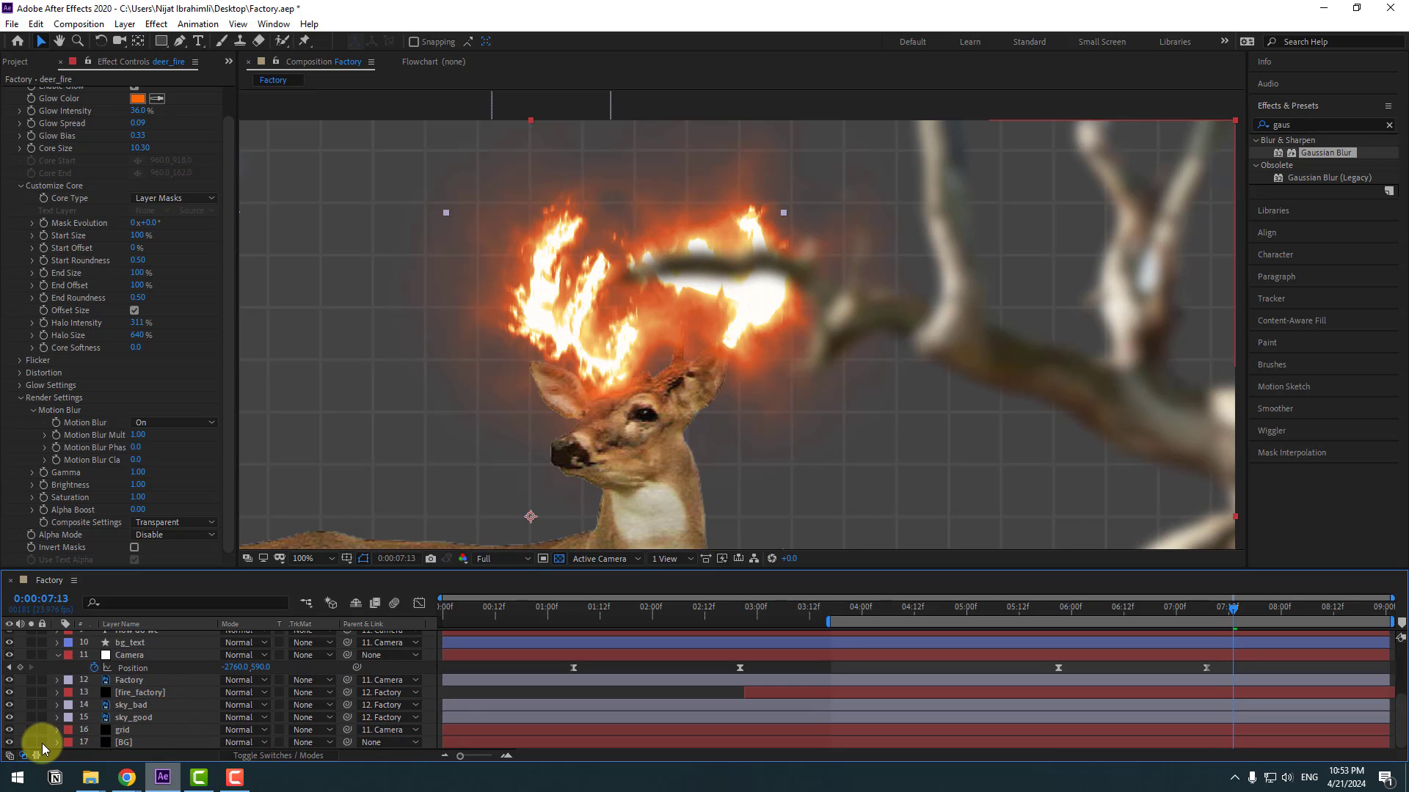
click(31, 729)
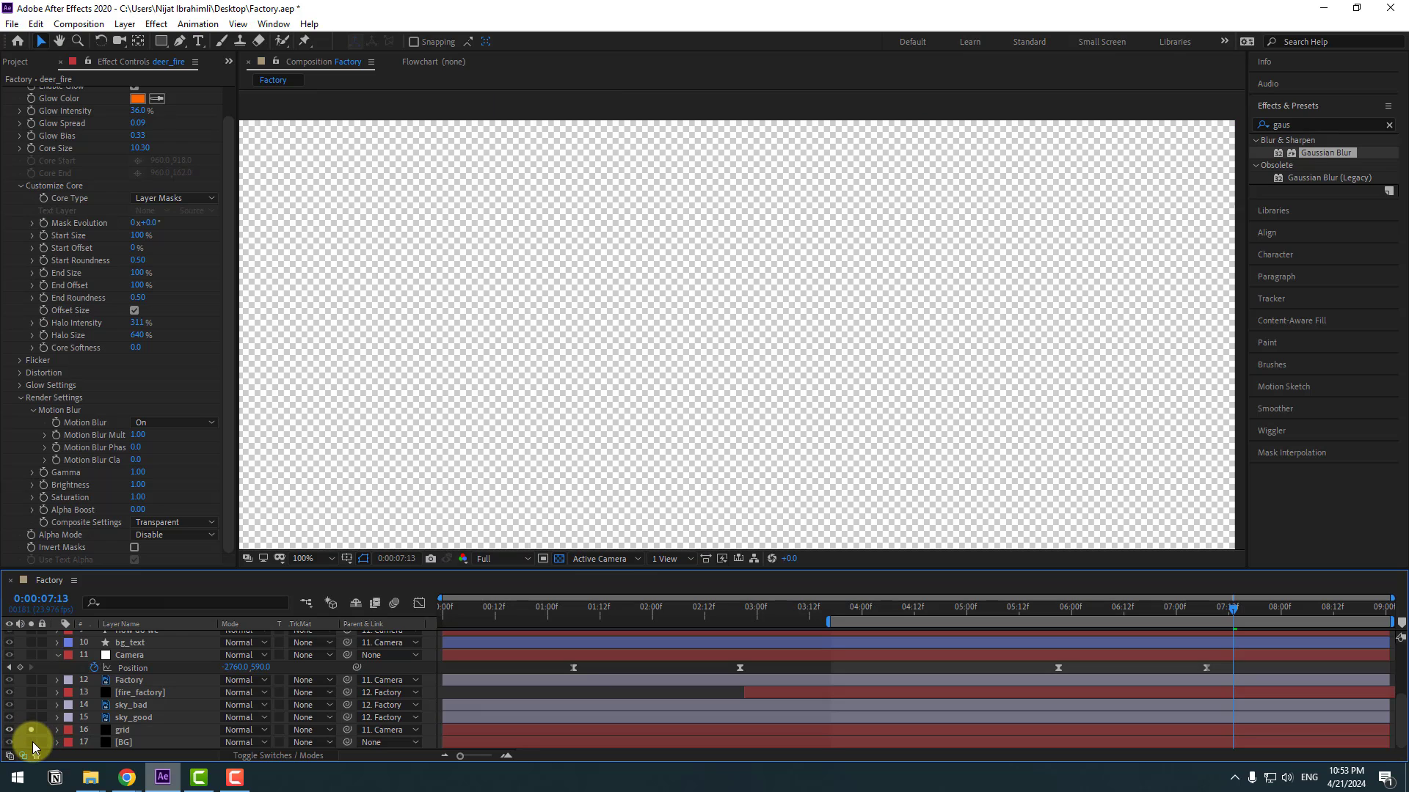
scroll(70, 717, up, 5)
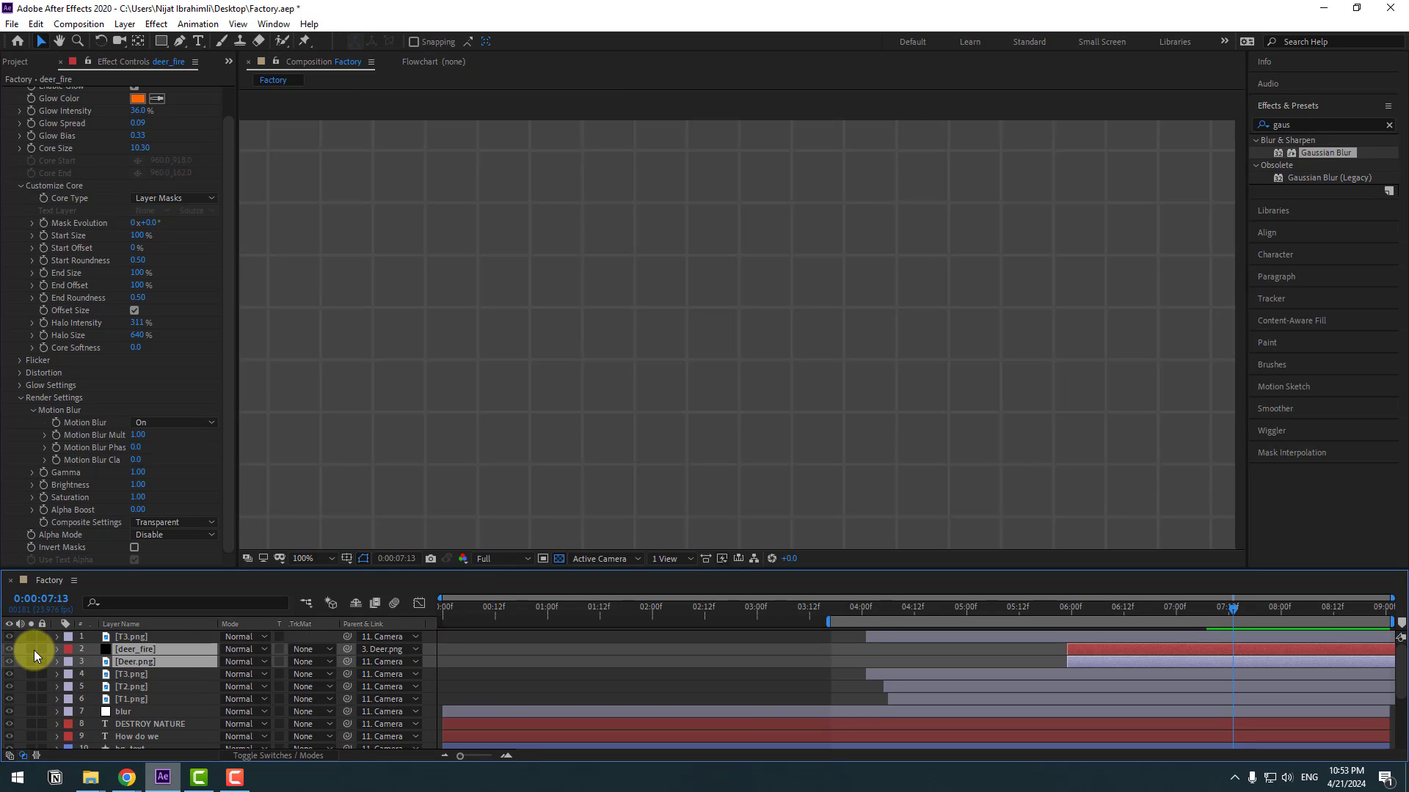
drag(33, 649, 32, 661)
click(698, 652)
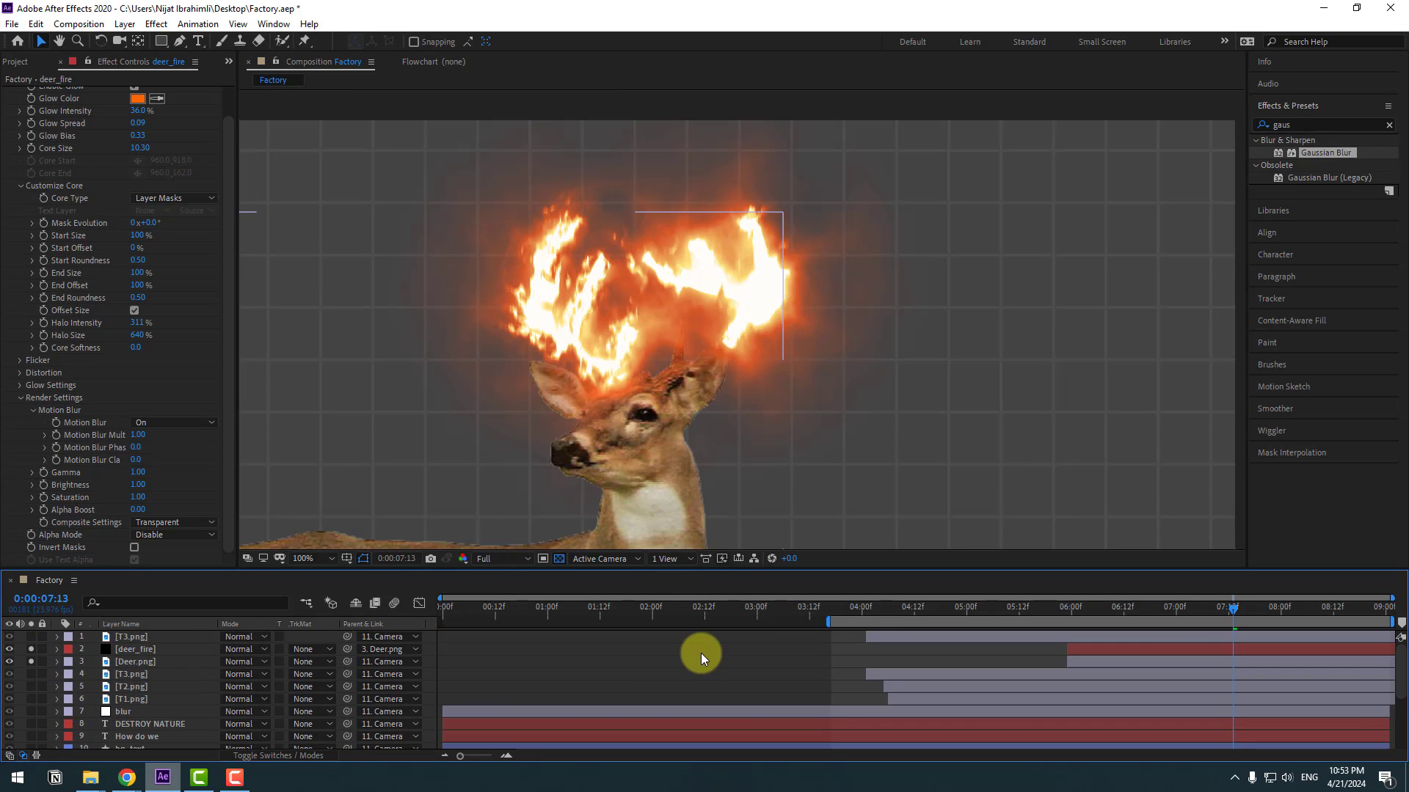
Step: Reduce the Saber End Size on deer_fire to 0% so the flames taper along the antlers
click(131, 650)
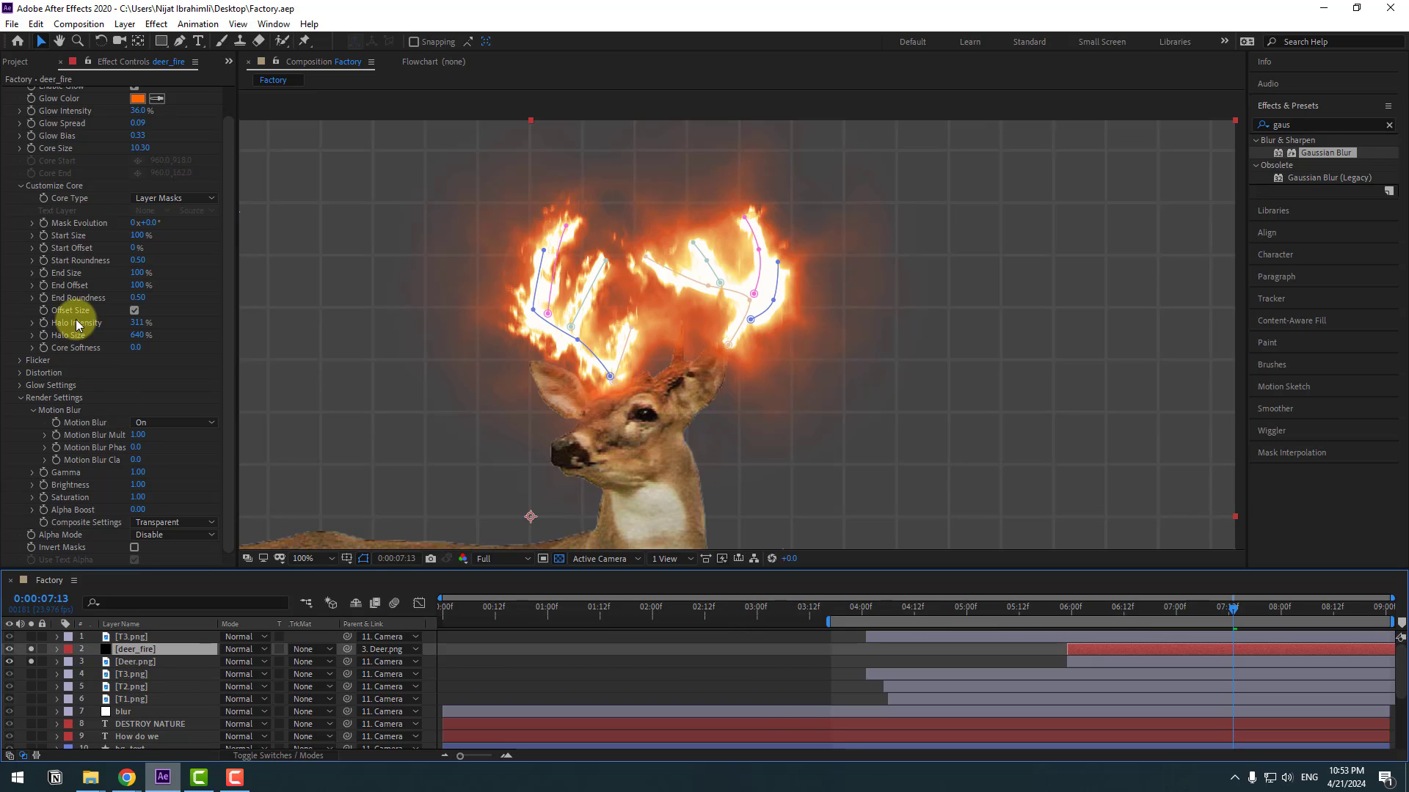
scroll(29, 226, up, 1)
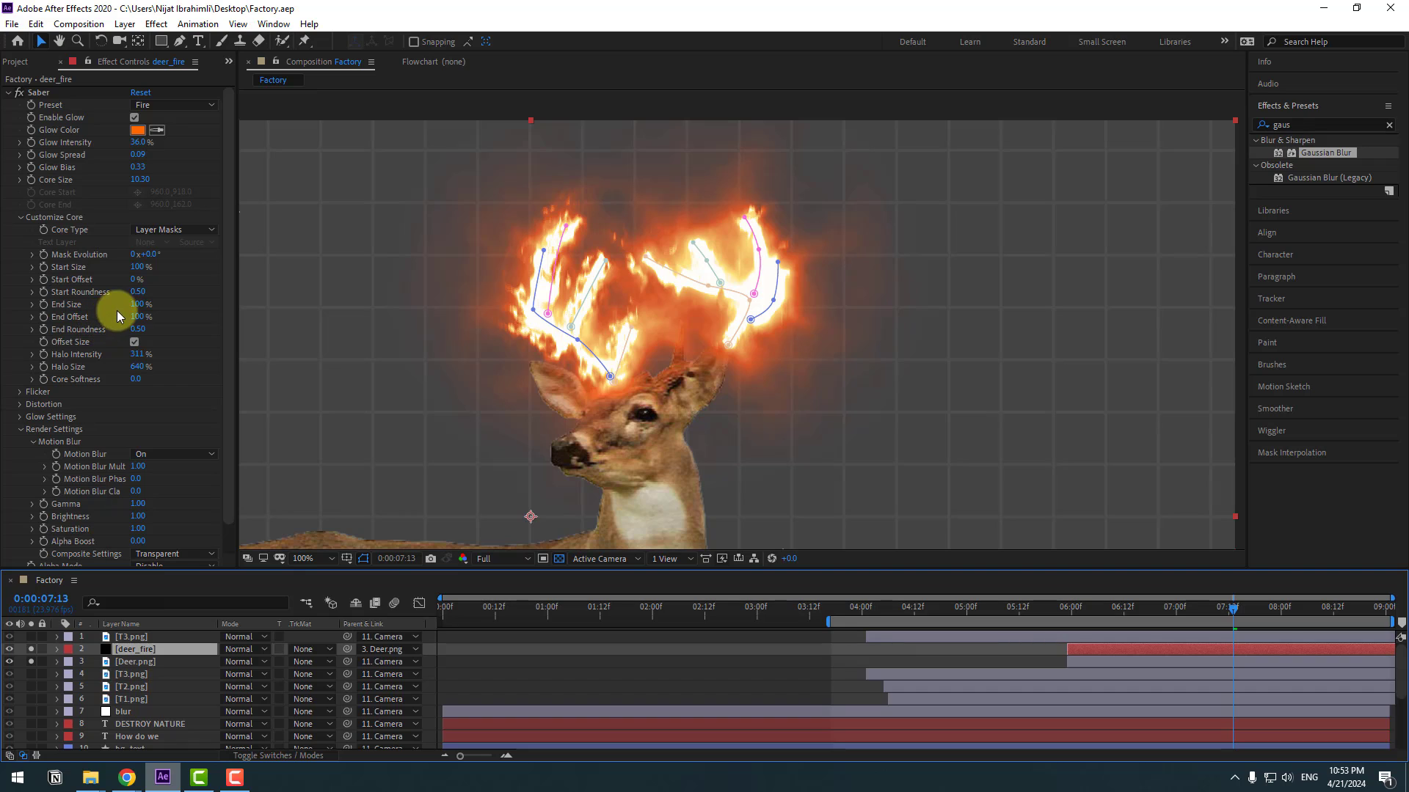
drag(143, 308, 84, 307)
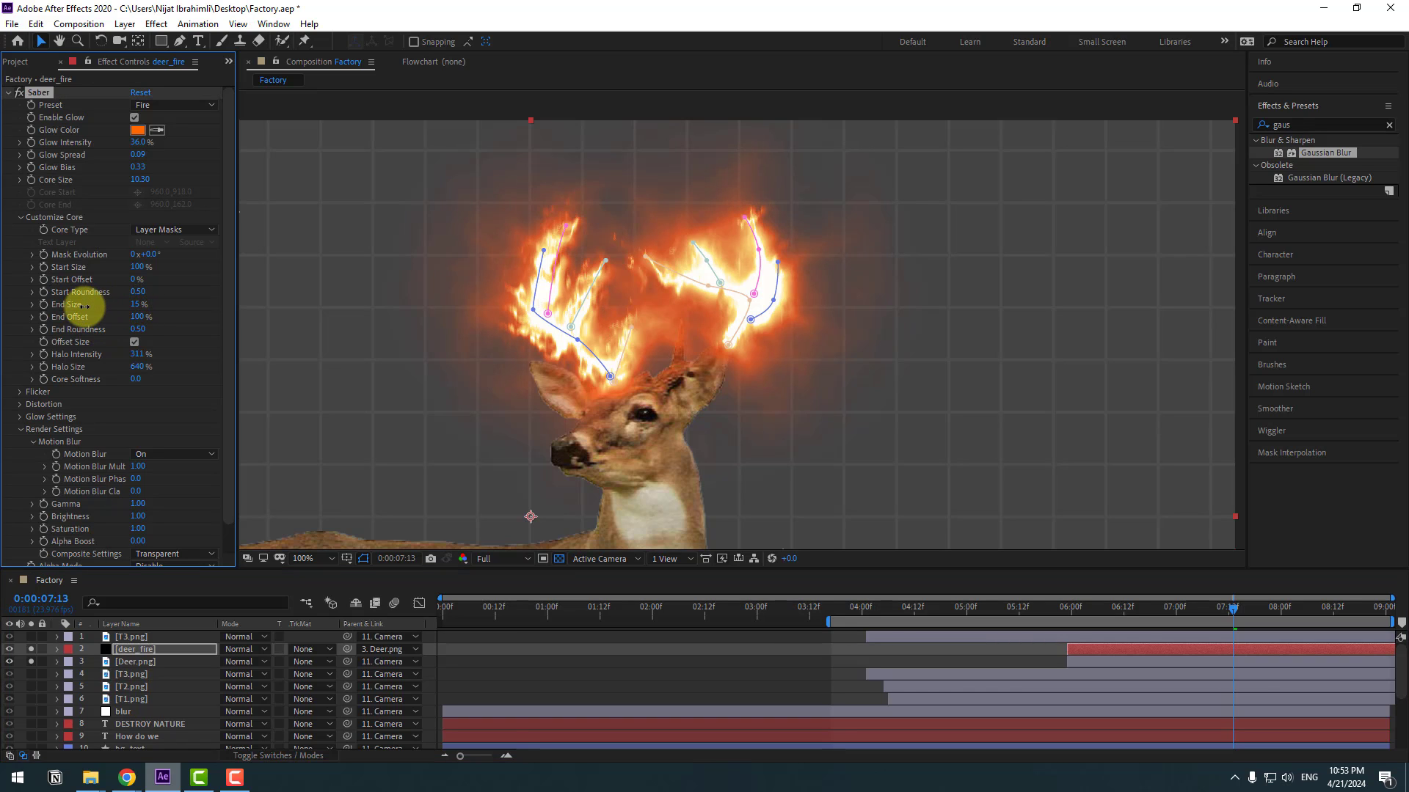
Step: Lower the preview resolution to Quarter and set the Saber Core Size to 2.40
click(486, 559)
click(501, 642)
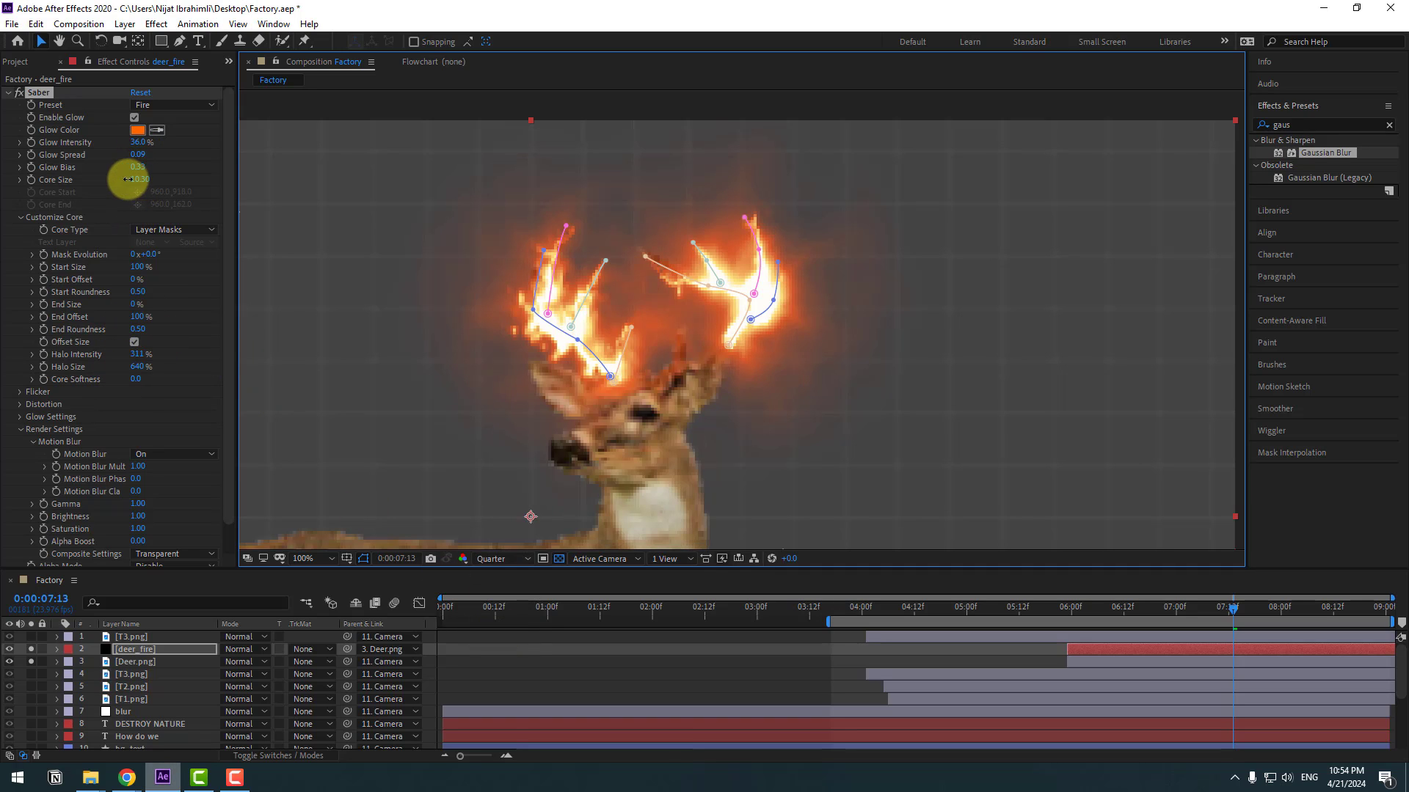
drag(128, 179, 85, 183)
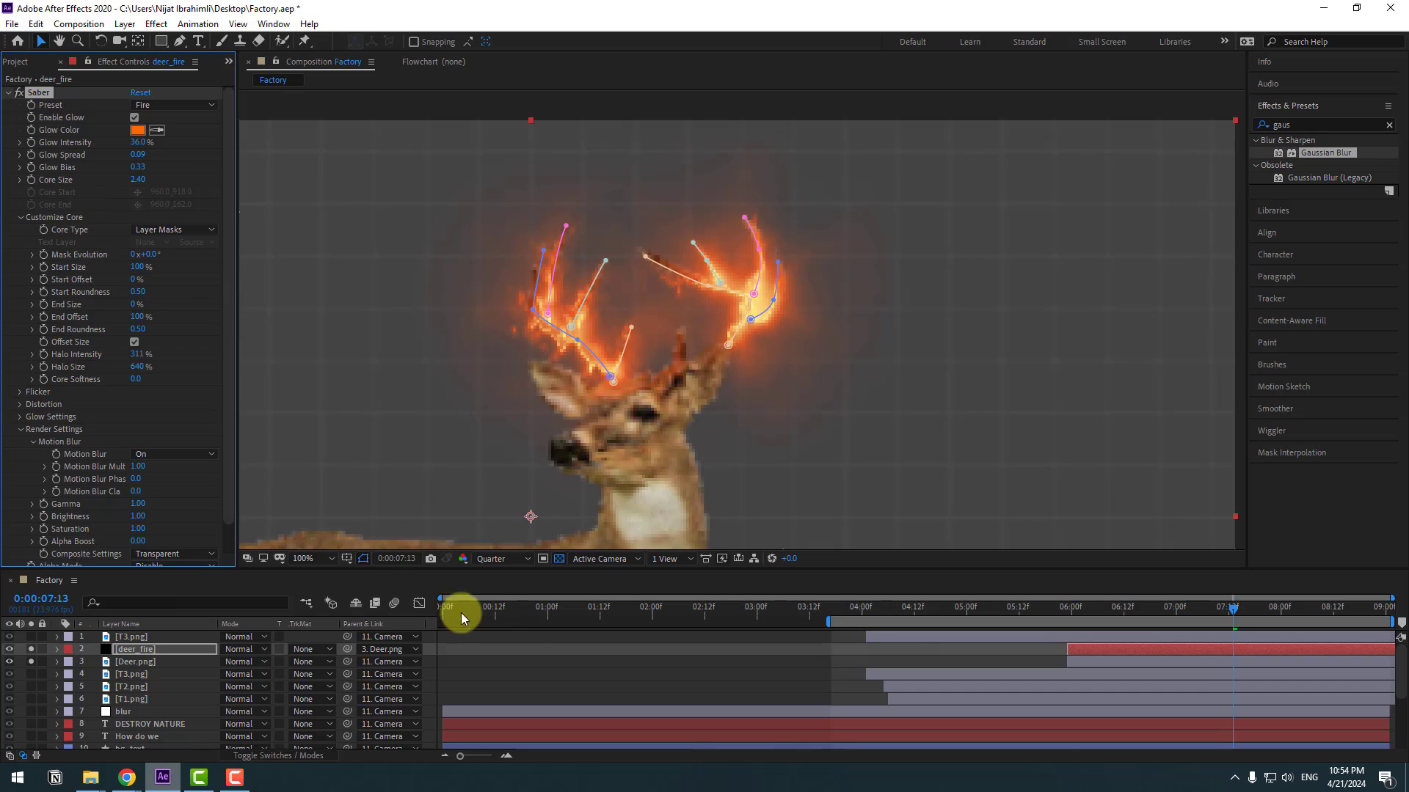
Step: Return the preview to Full resolution and scrub from about 6 seconds onward to check the antler fire
click(482, 558)
click(490, 589)
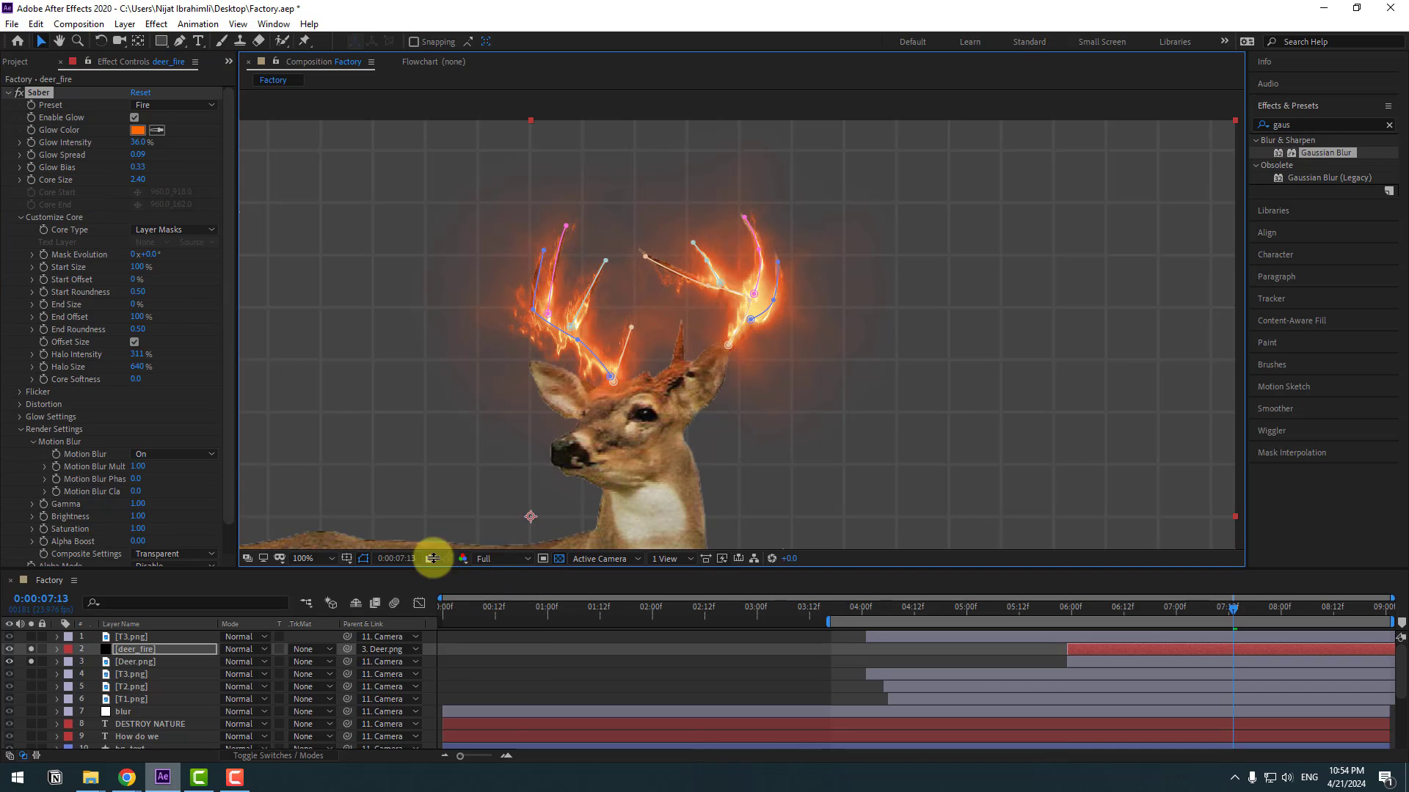
click(600, 655)
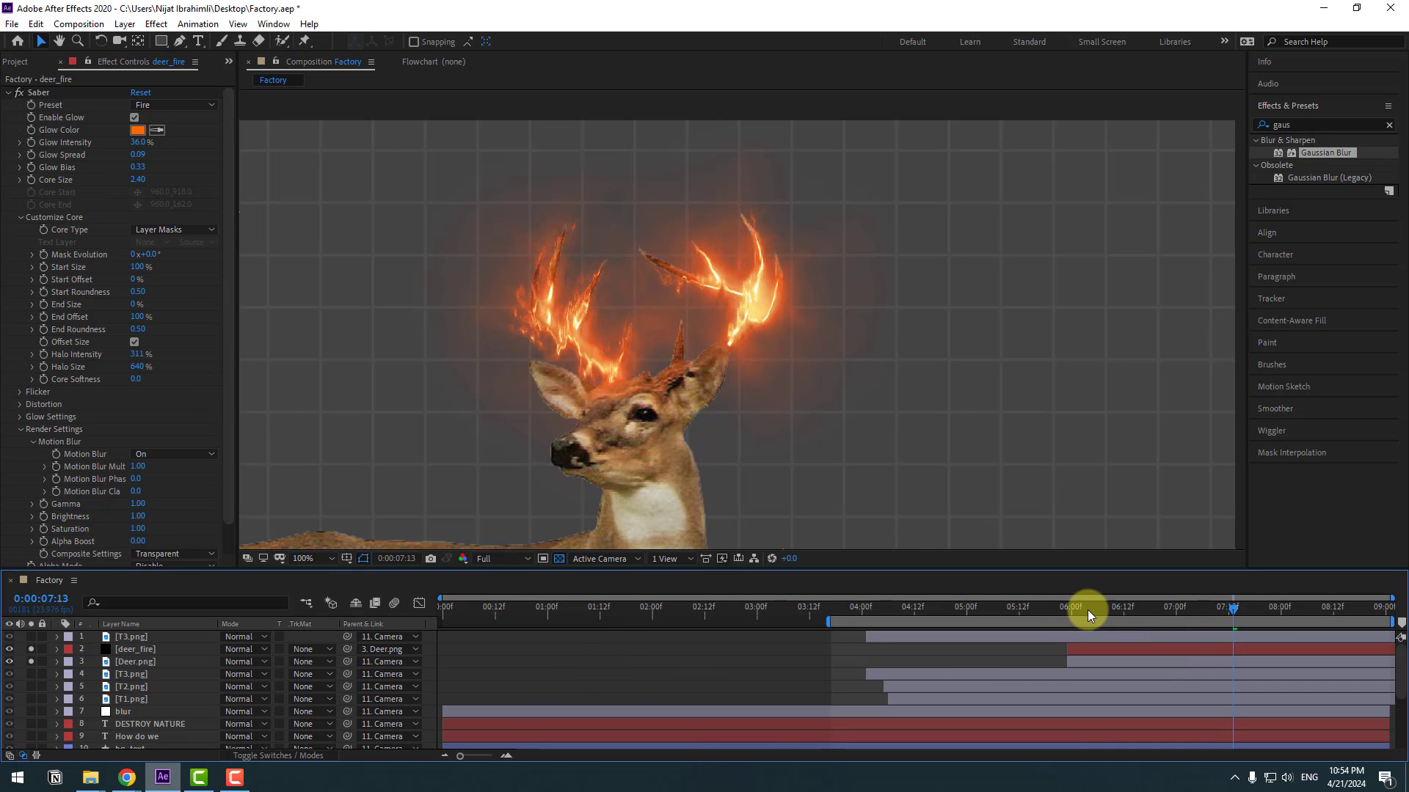
drag(1075, 606, 1253, 603)
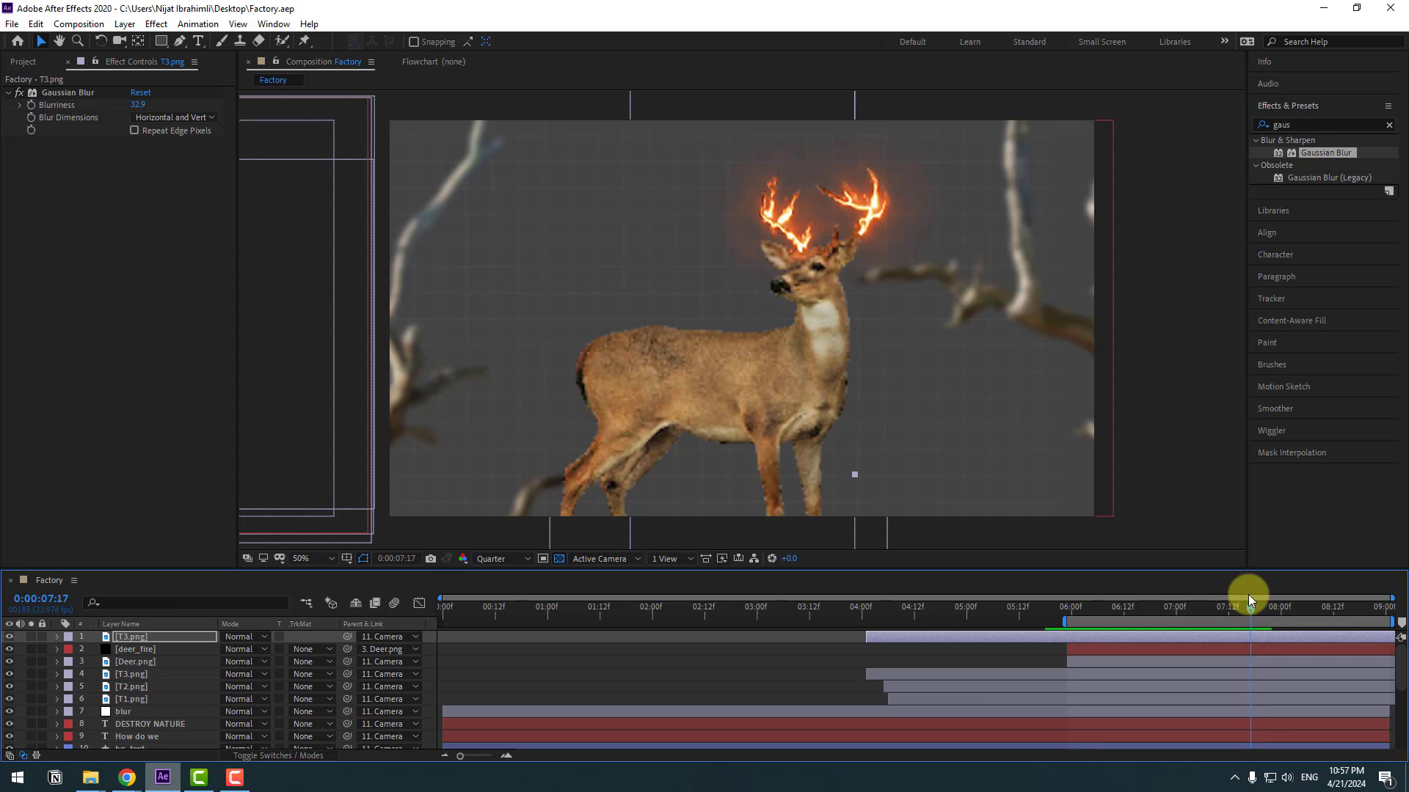
Step: Find the Black & White color correction effect and apply it to the Deer.png layer
click(1308, 123)
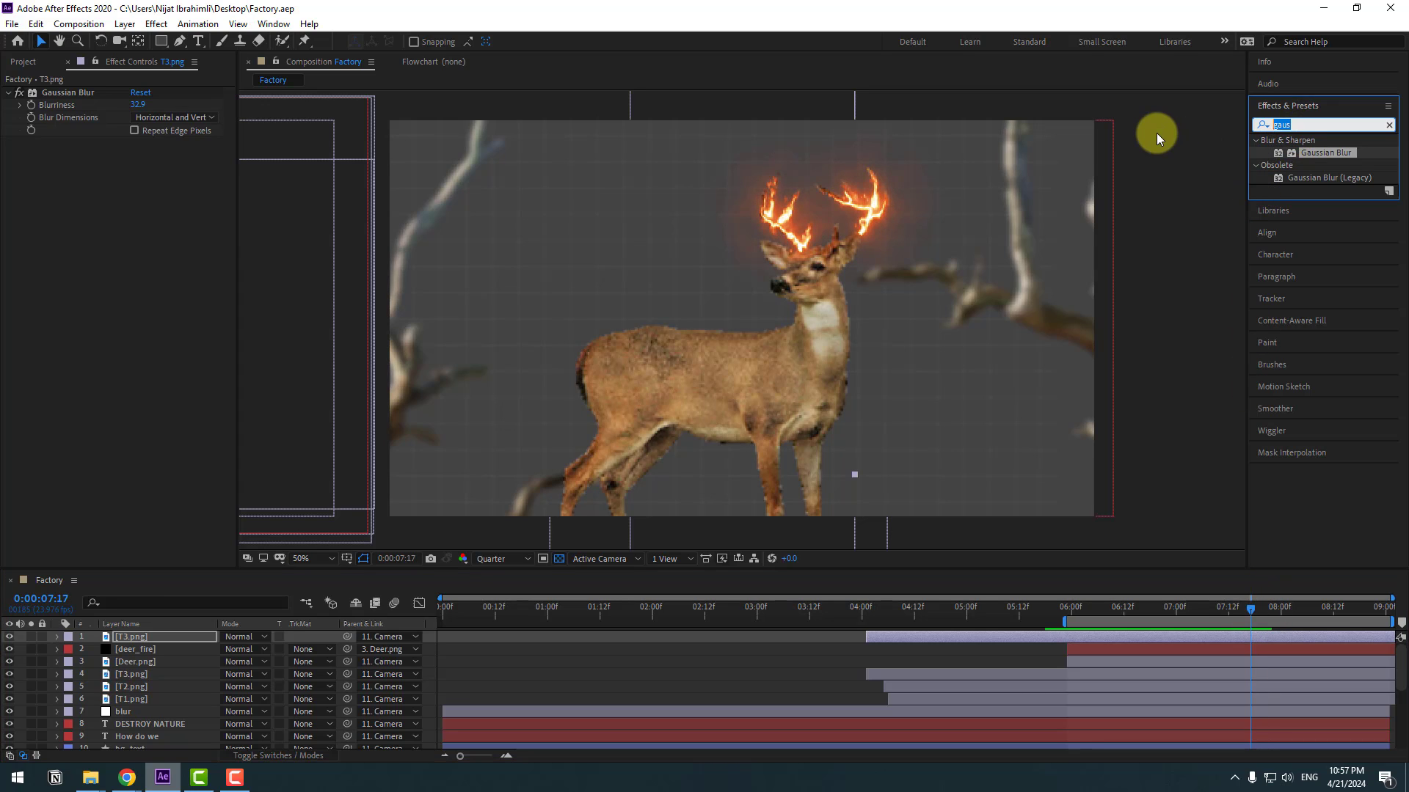
text(black)
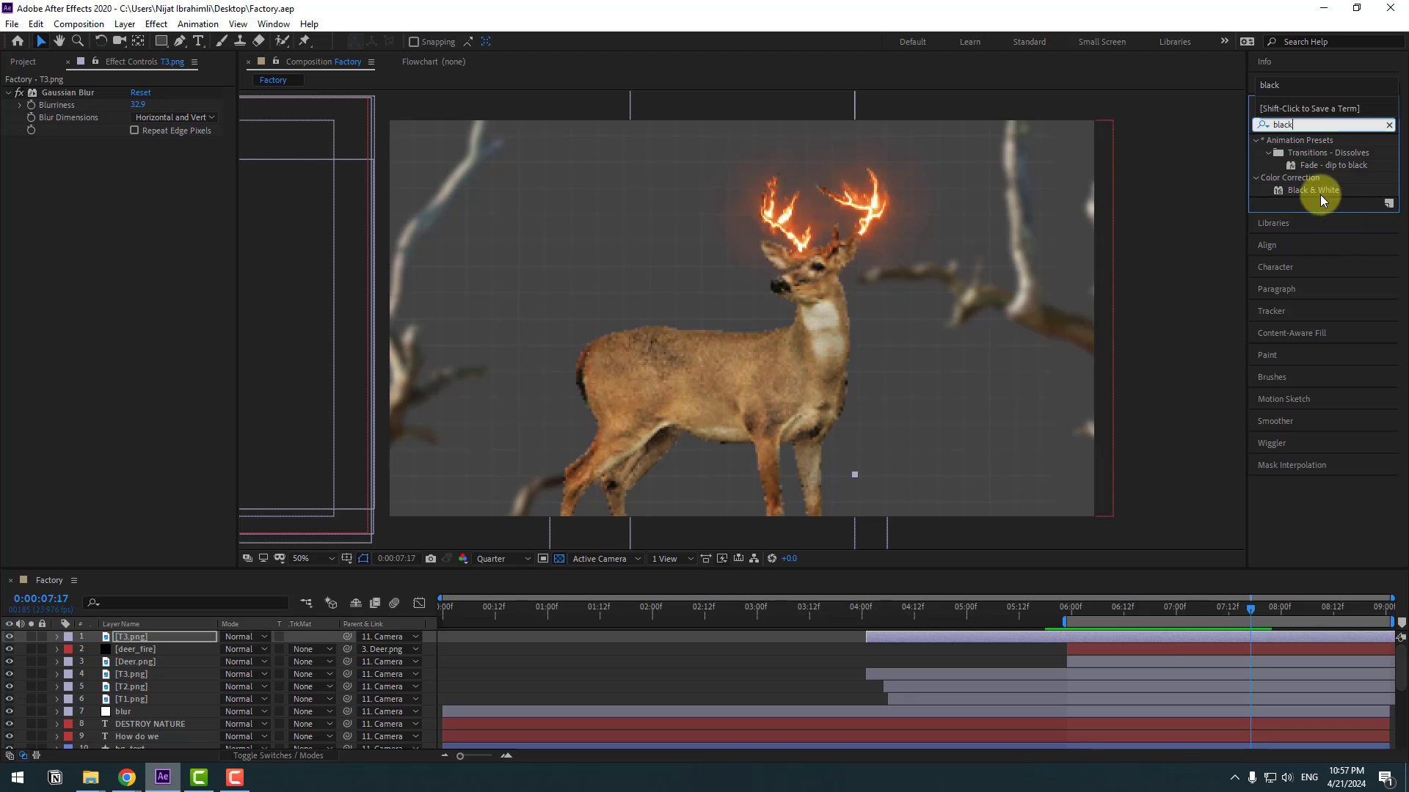
drag(1319, 195, 151, 662)
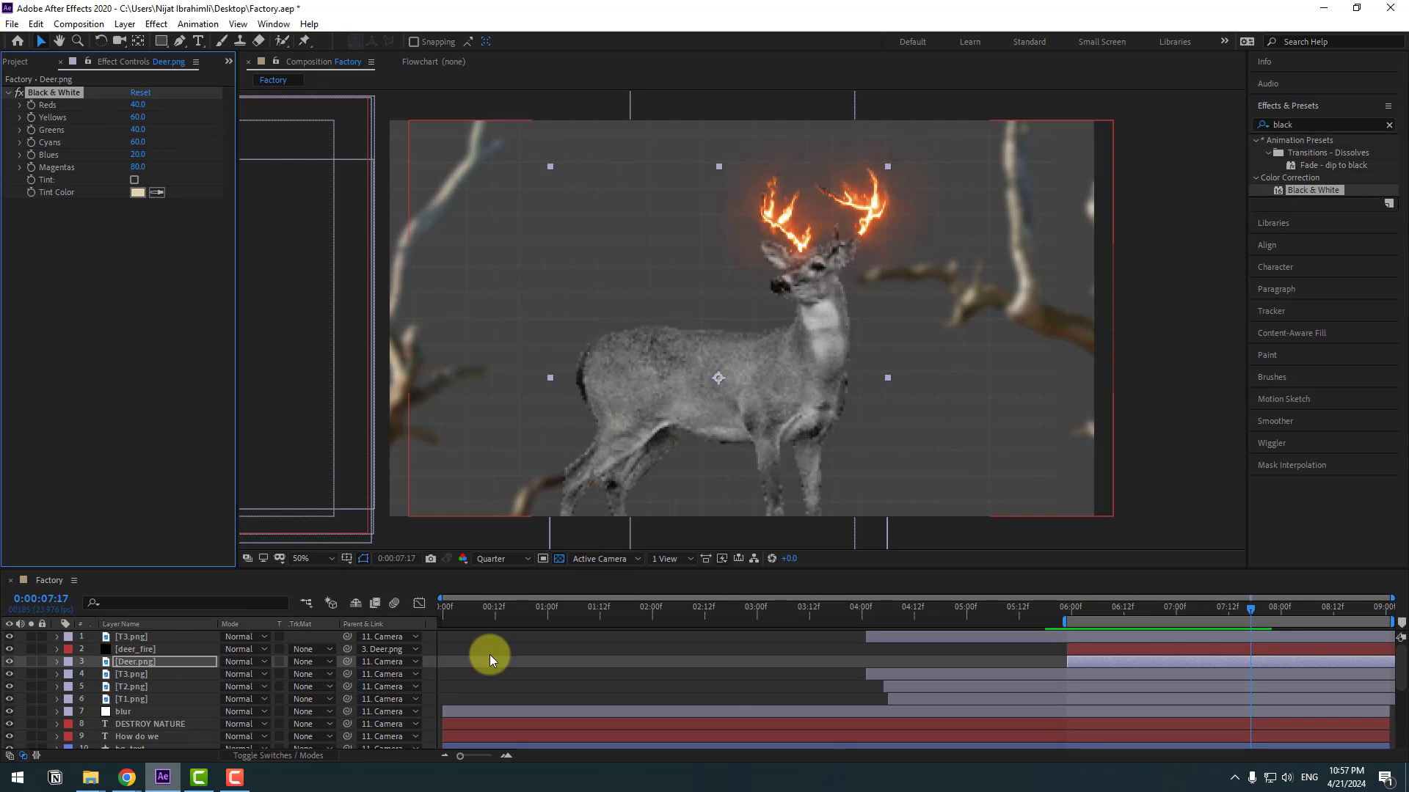
Step: At 0:00:05:09, apply the Black & White effect to the T1.png, T2.png and both T3.png tree layers
click(1070, 614)
click(1006, 617)
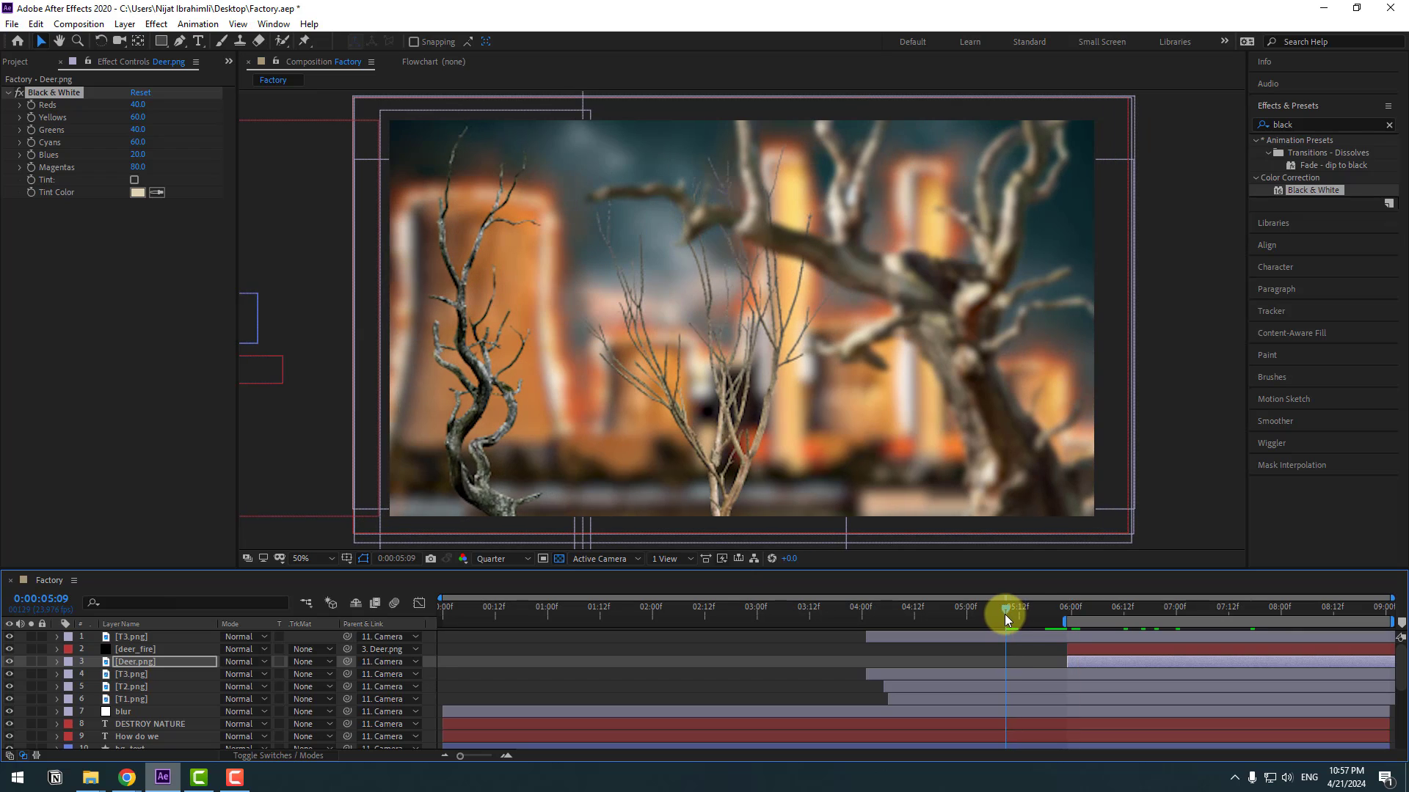
drag(1300, 190, 136, 674)
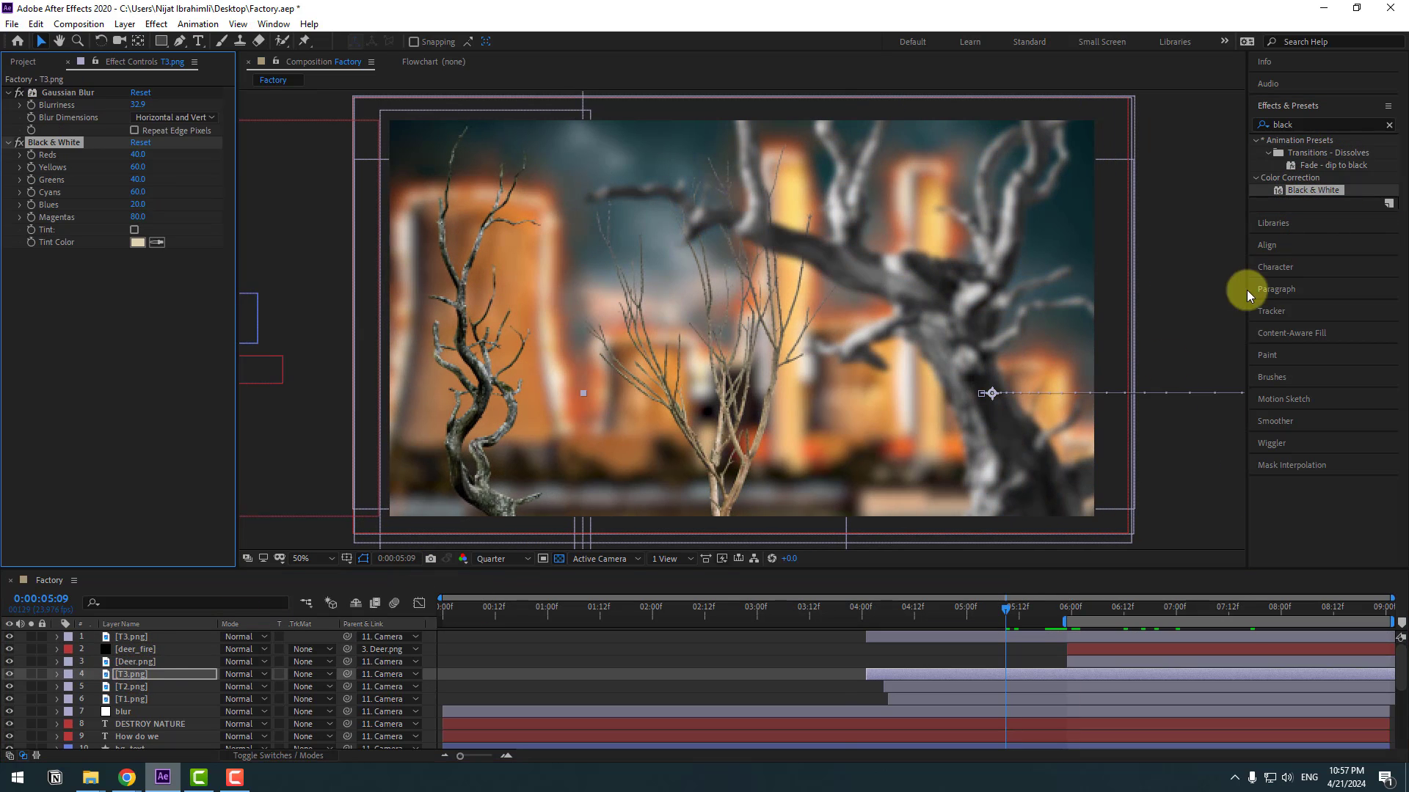
drag(1305, 190, 132, 686)
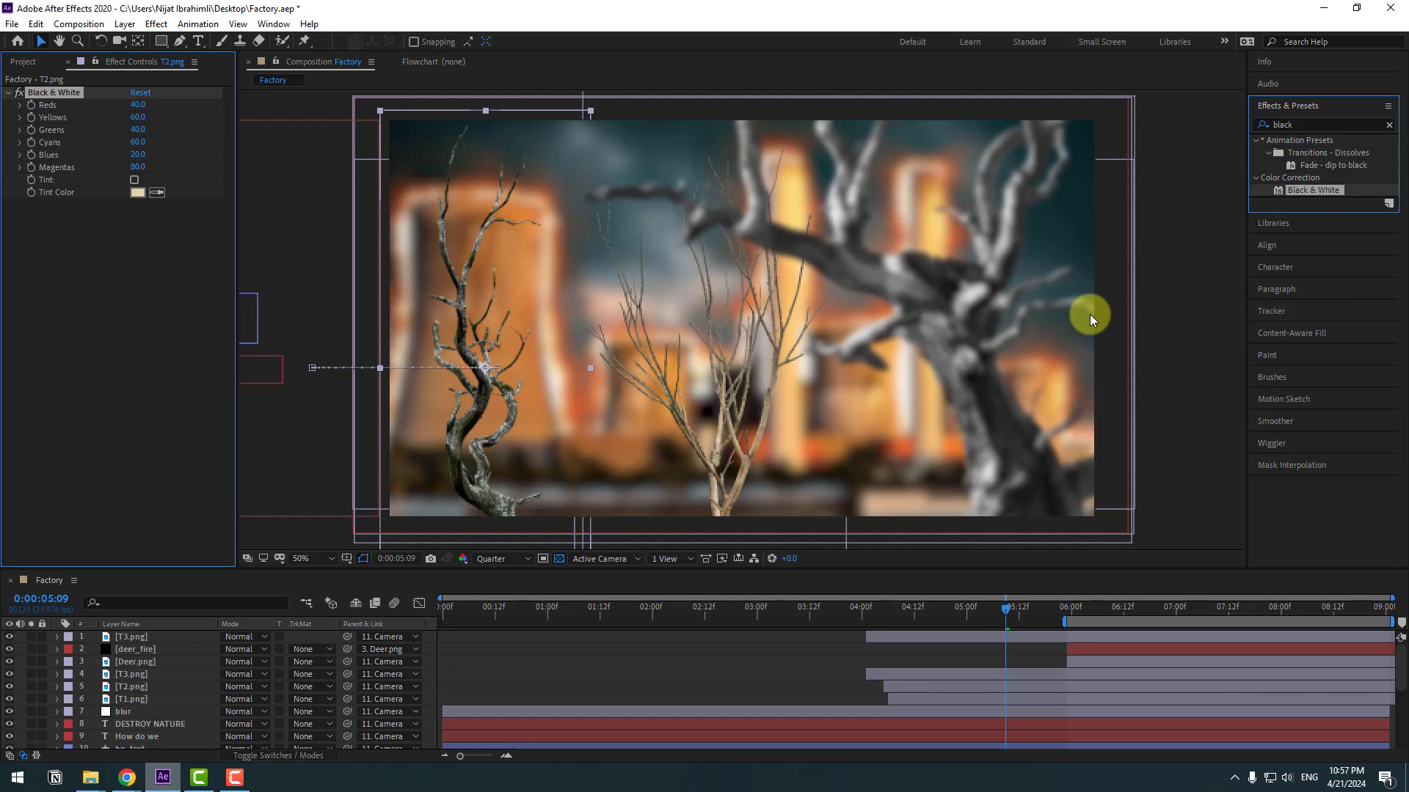
drag(1314, 190, 131, 699)
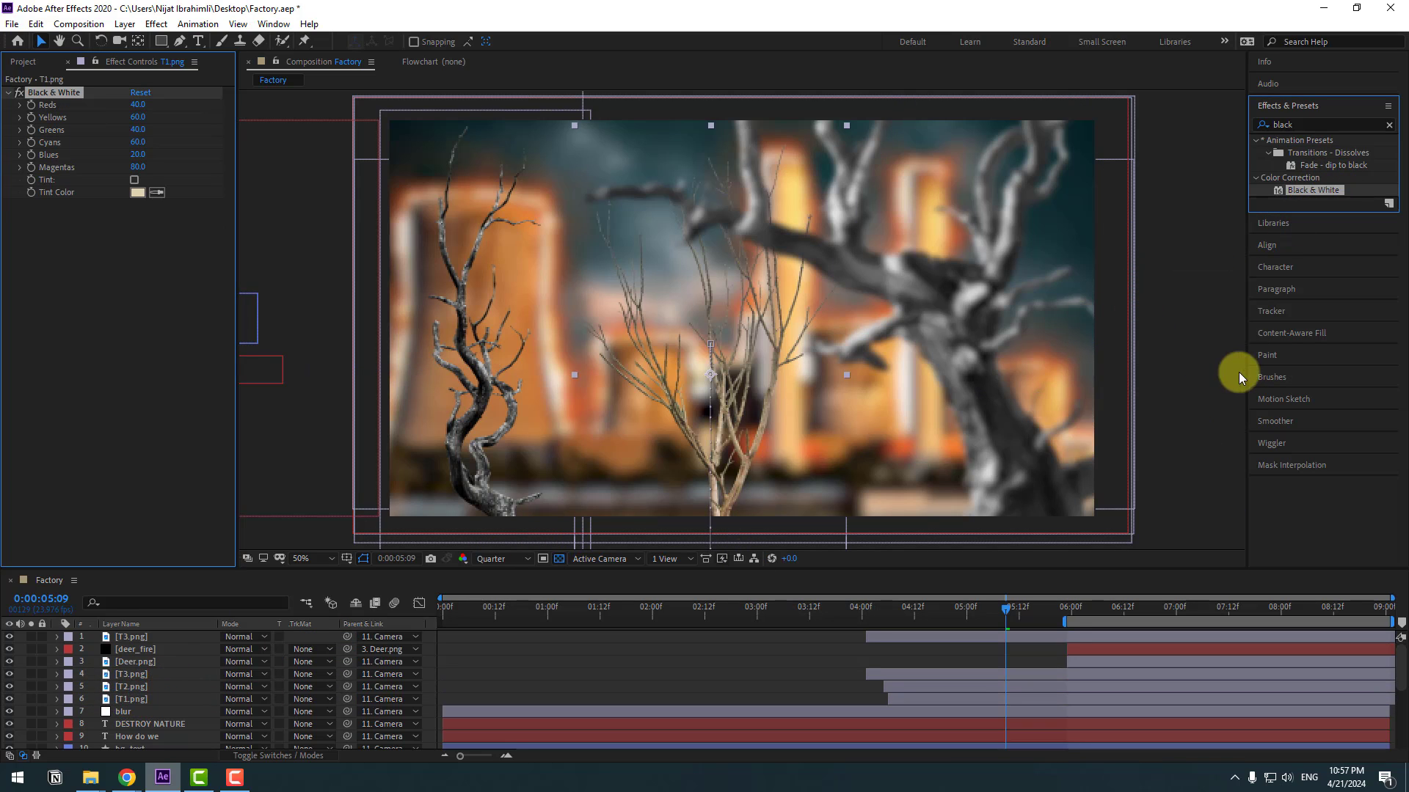
drag(1313, 190, 127, 642)
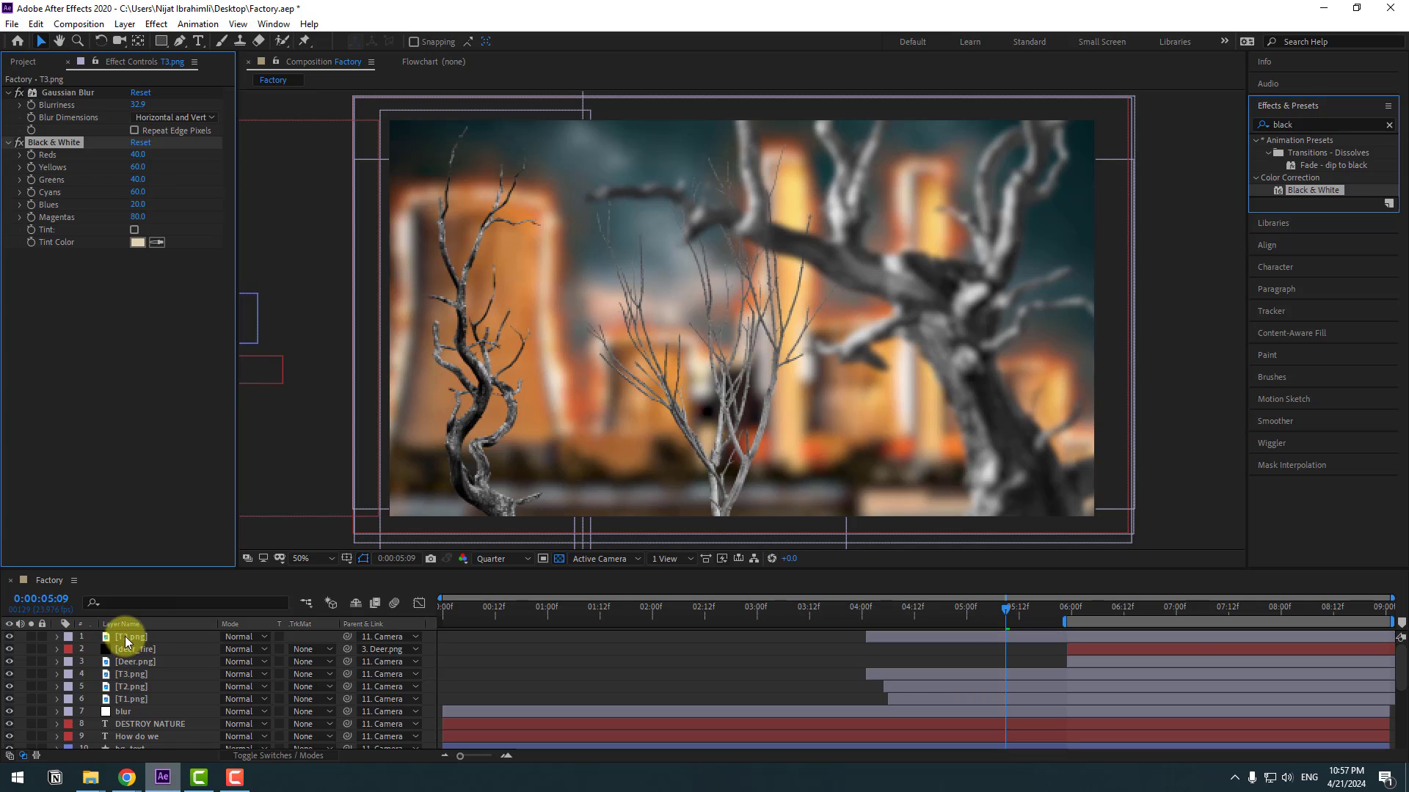
Step: Apply the Black & White effect to the Factory layer
scroll(176, 689, down, 2)
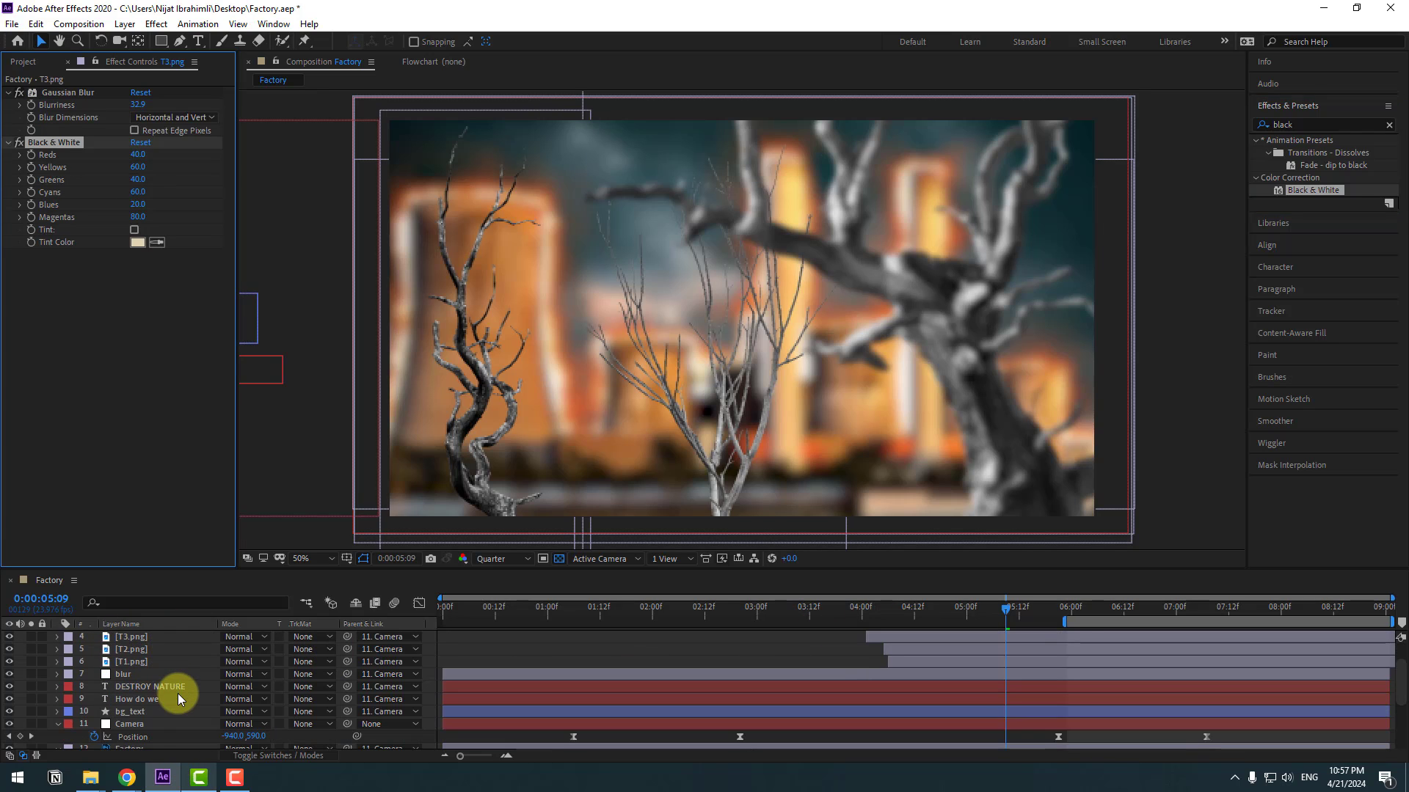
scroll(177, 693, down, 3)
click(135, 675)
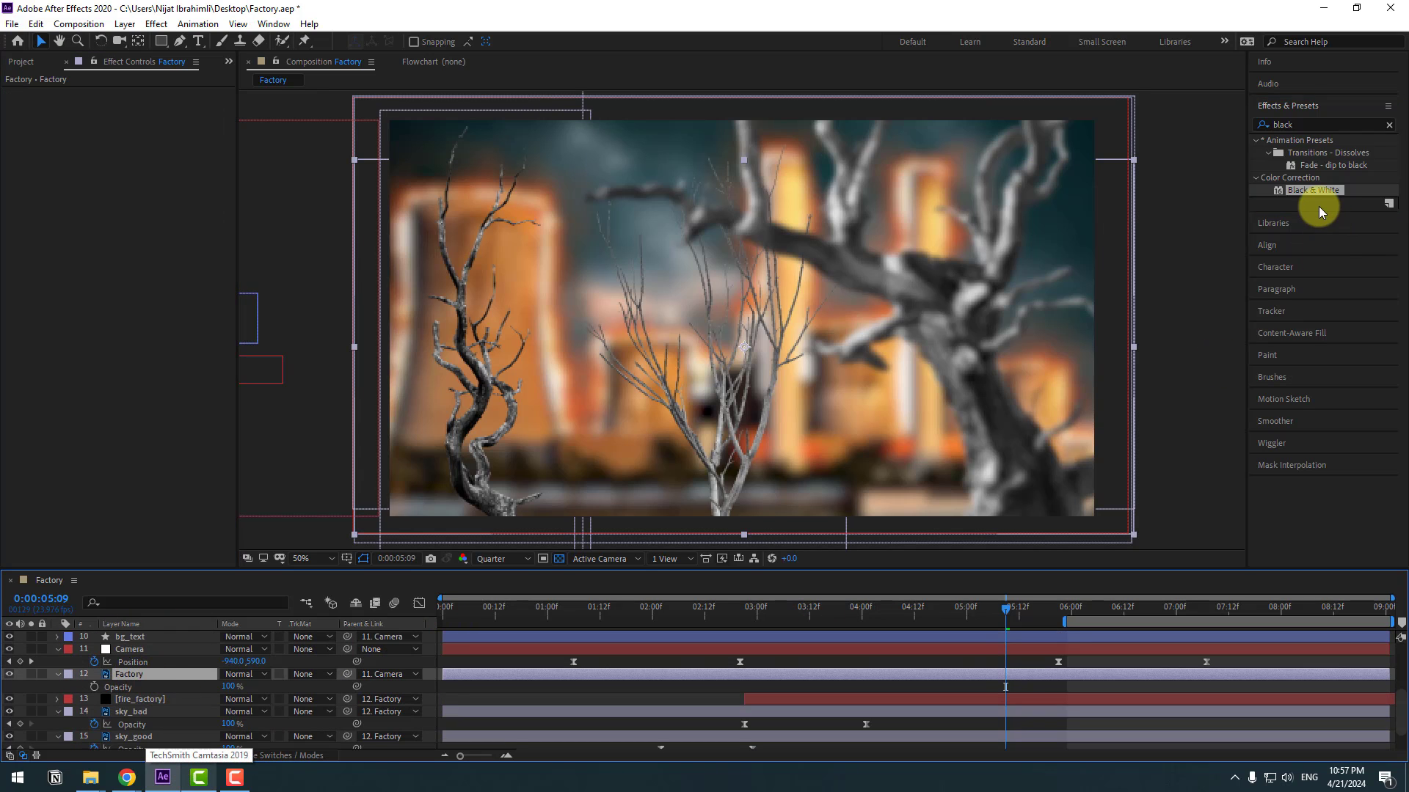
drag(1311, 193, 140, 673)
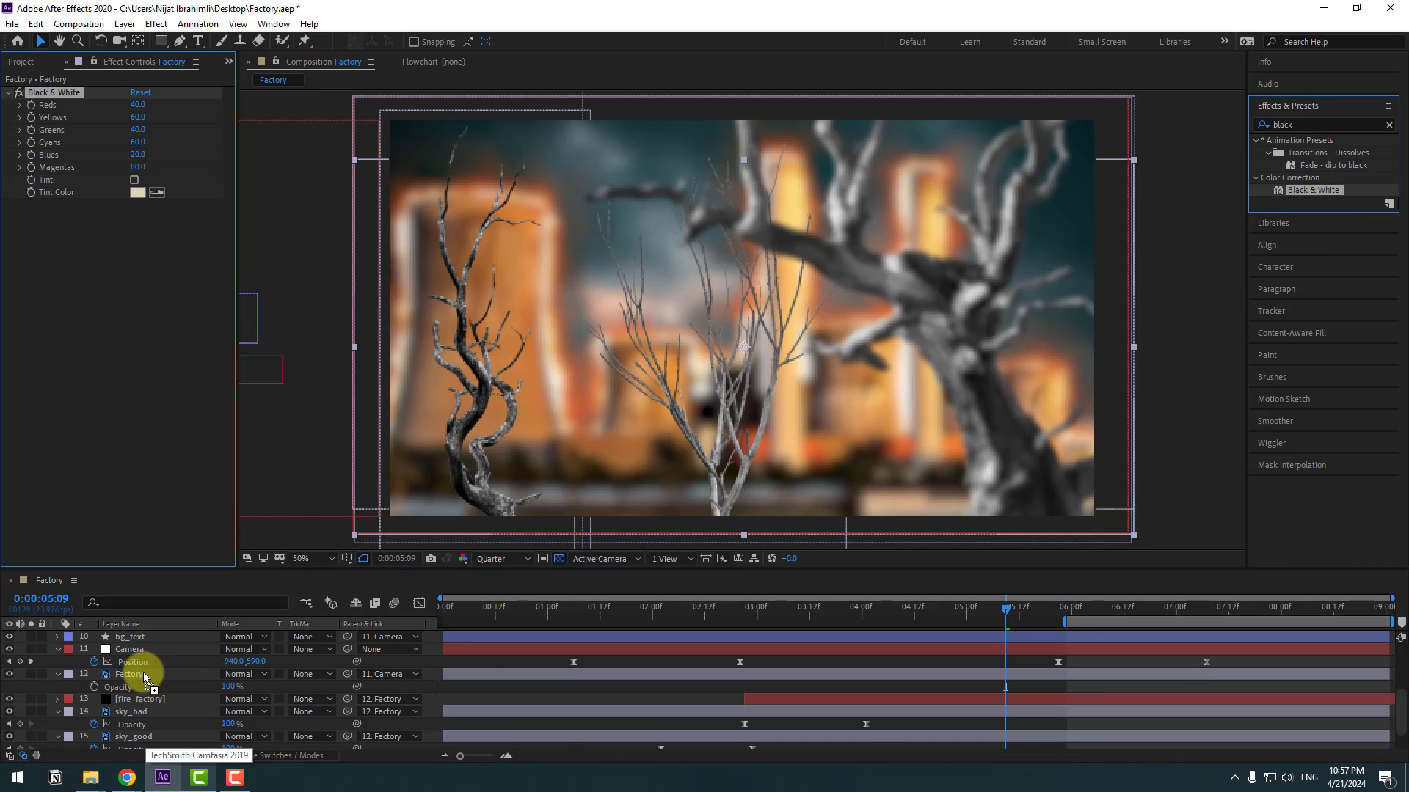
Step: Apply the Black & White effect to the sky_bad layer and scrub ahead to 0:00:07:20 to preview the scene
drag(1052, 608, 746, 650)
drag(1297, 190, 136, 707)
drag(785, 617, 1270, 597)
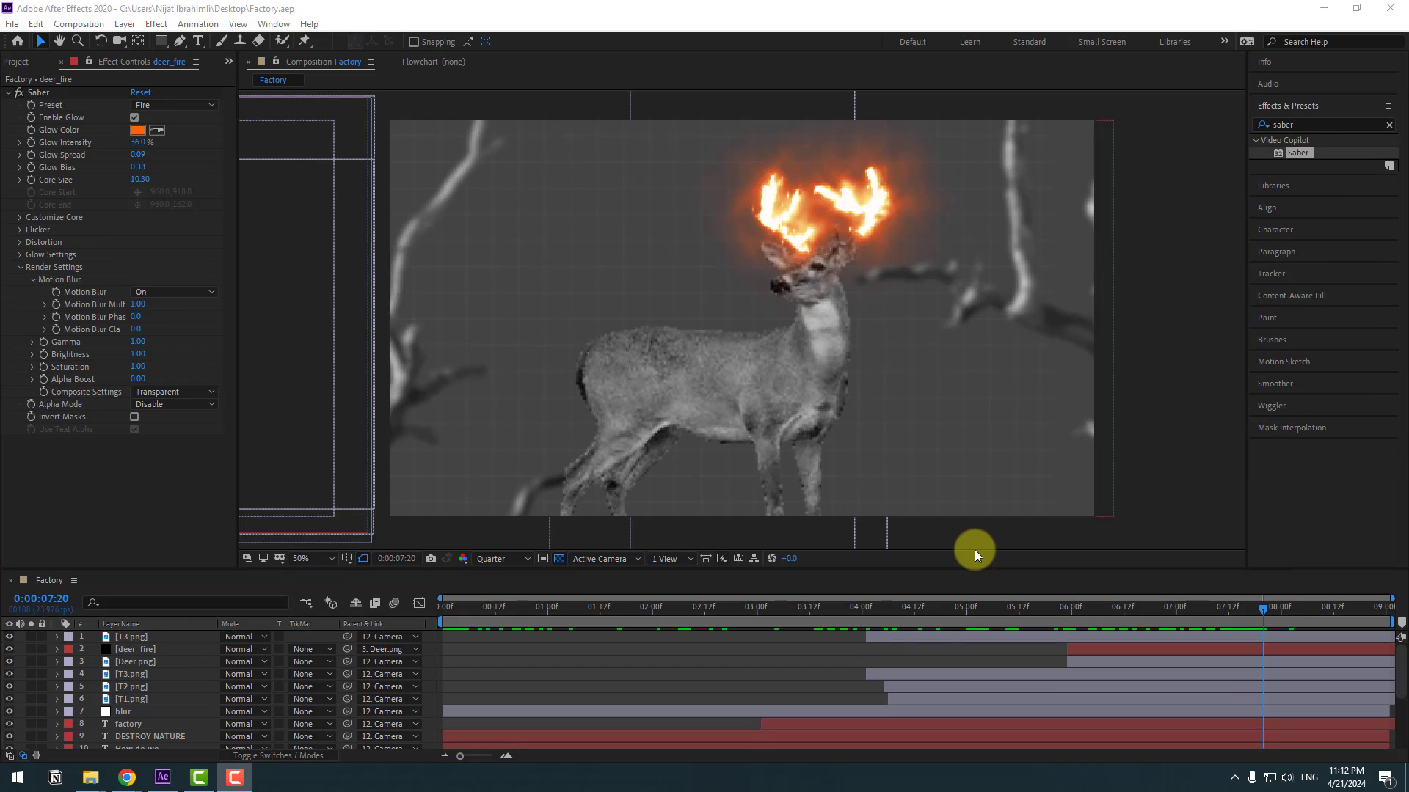
Step: Set the Saber core's Start Offset on the deer_fire layer to 100% and add a keyframe for it at 0:00:06:23
click(129, 649)
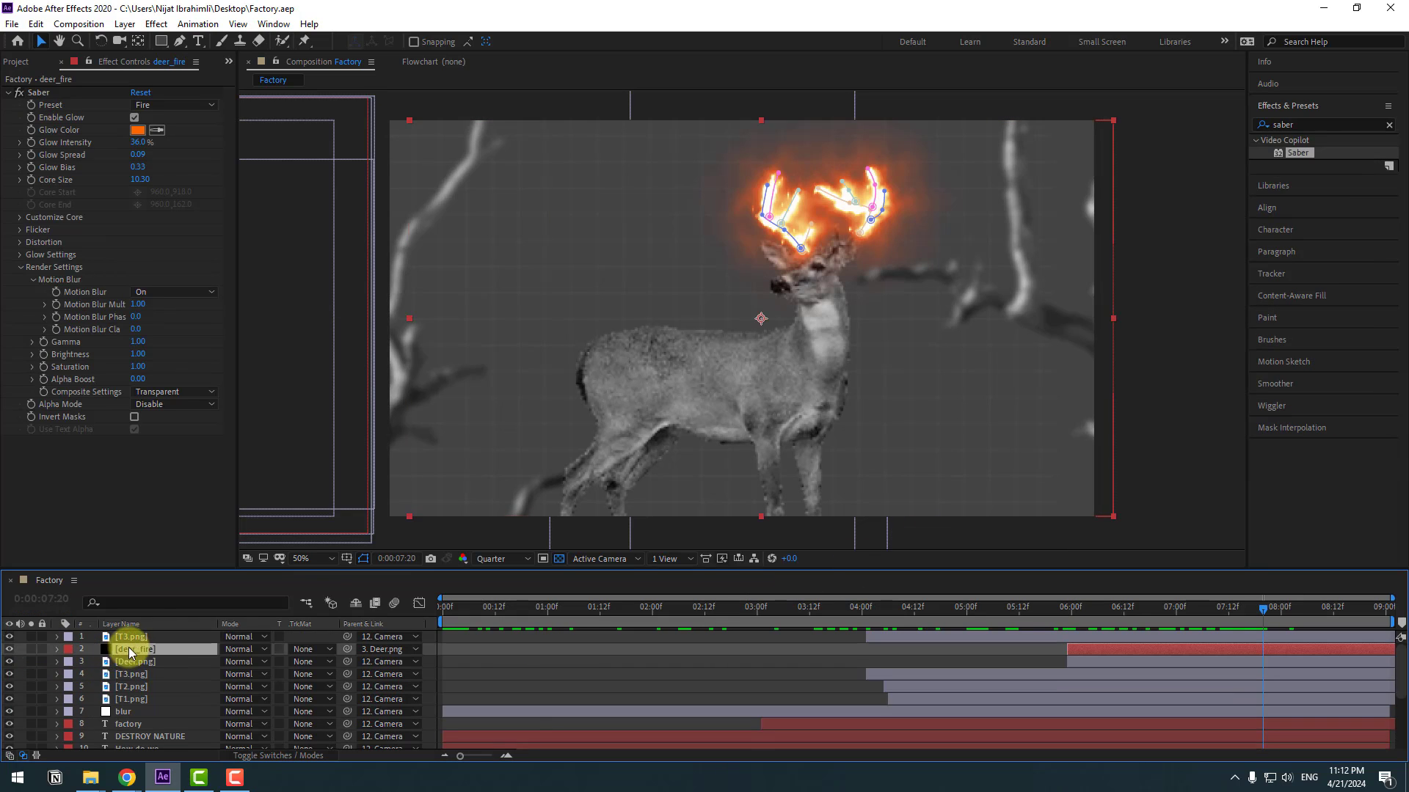
click(19, 218)
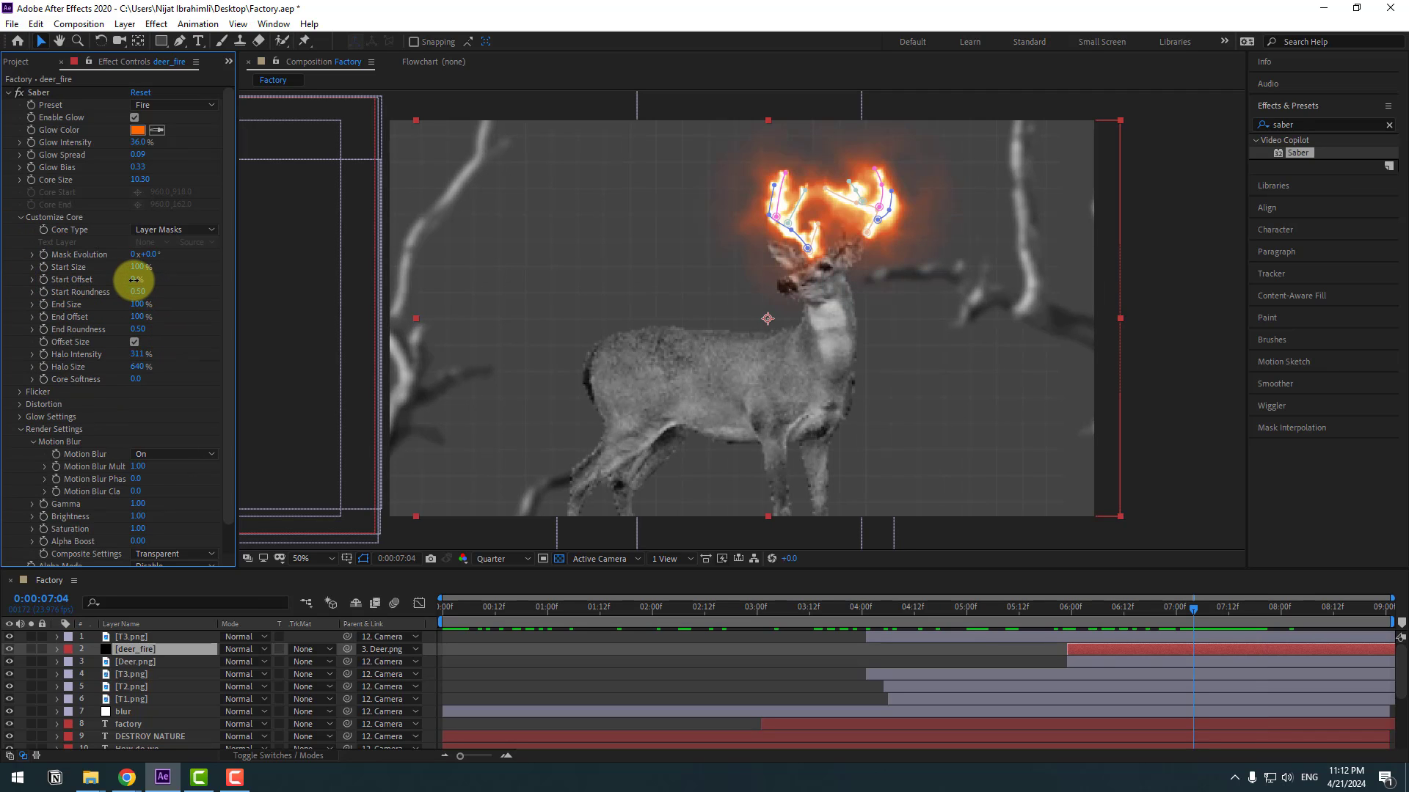
key(Return)
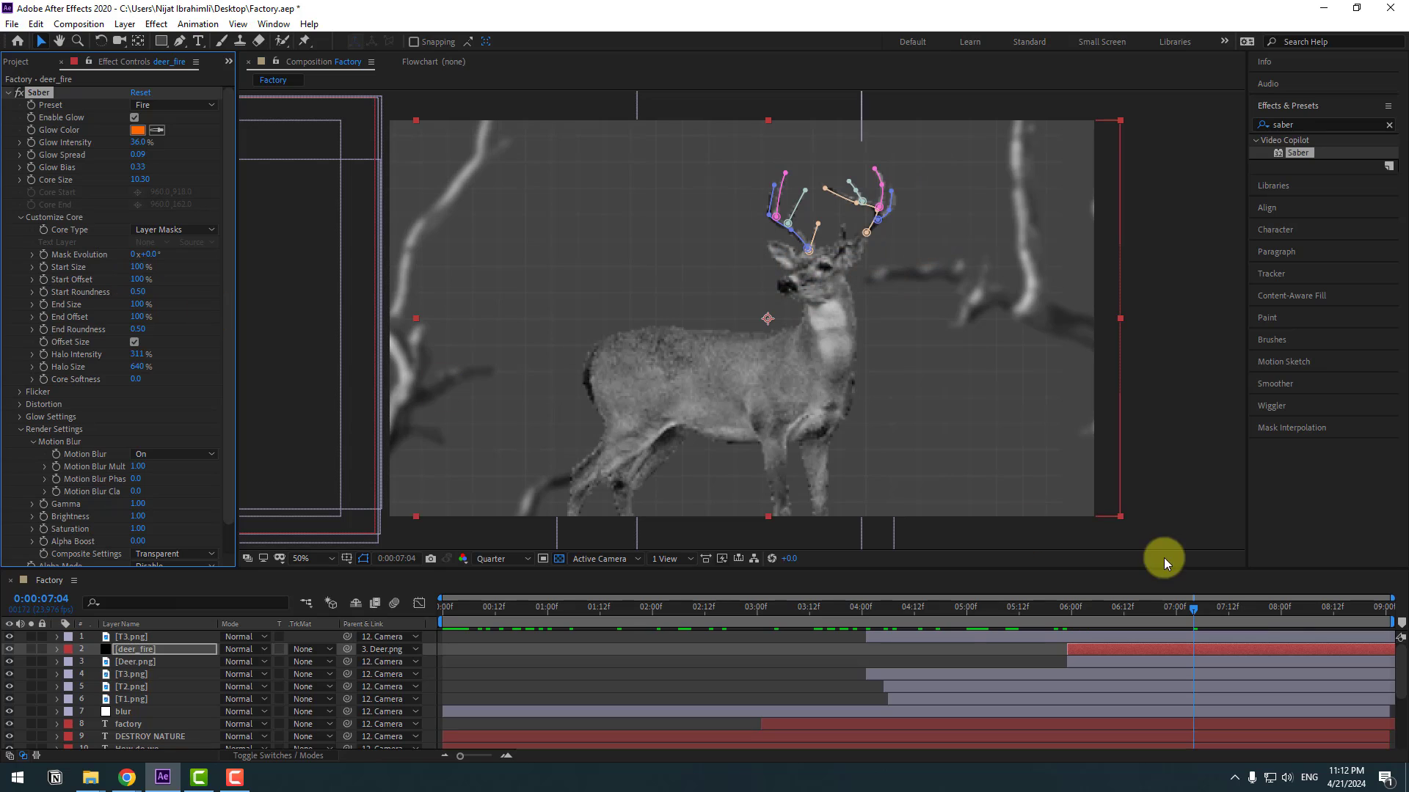
mouse_move(1182, 615)
mouse_down()
mouse_move(1141, 613)
mouse_move(1172, 607)
mouse_up()
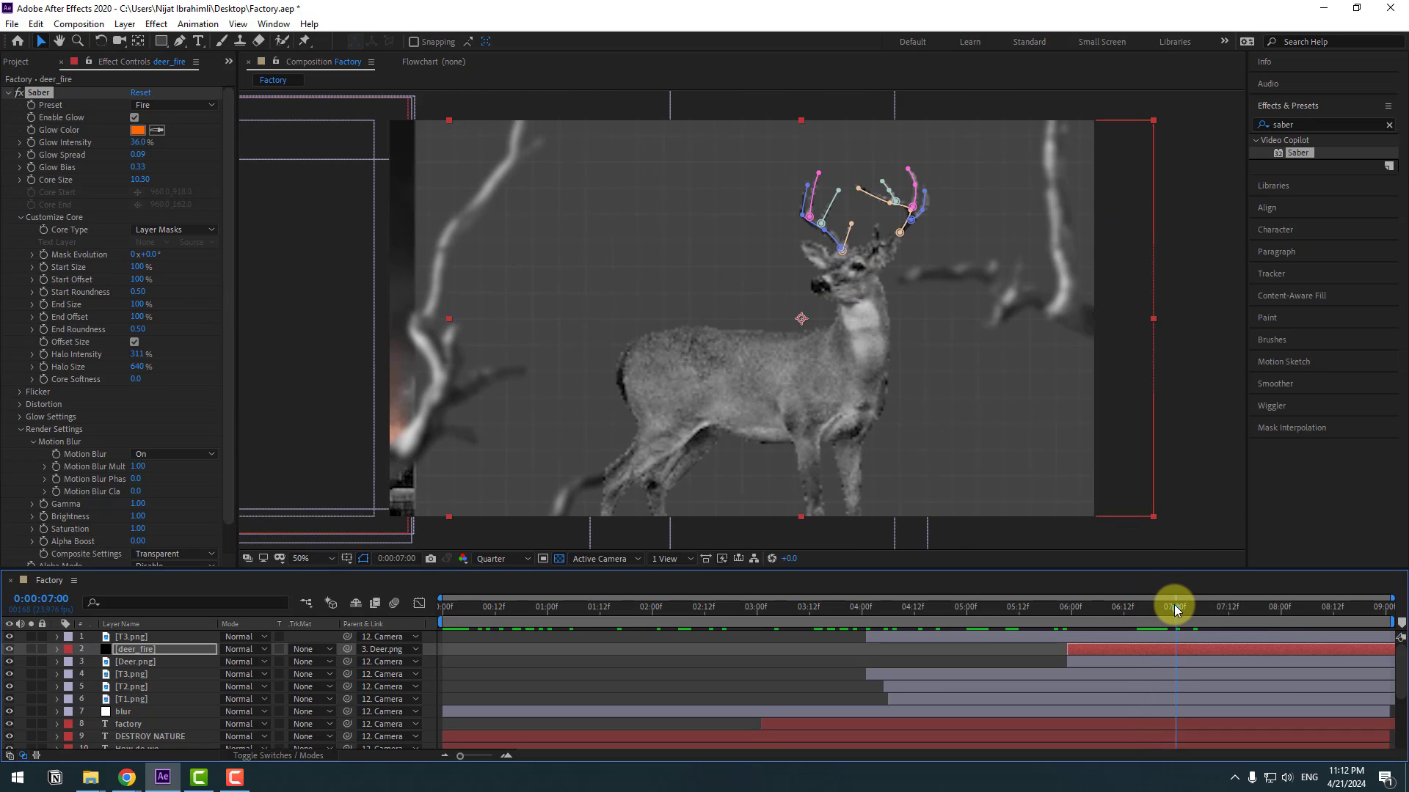
click(44, 281)
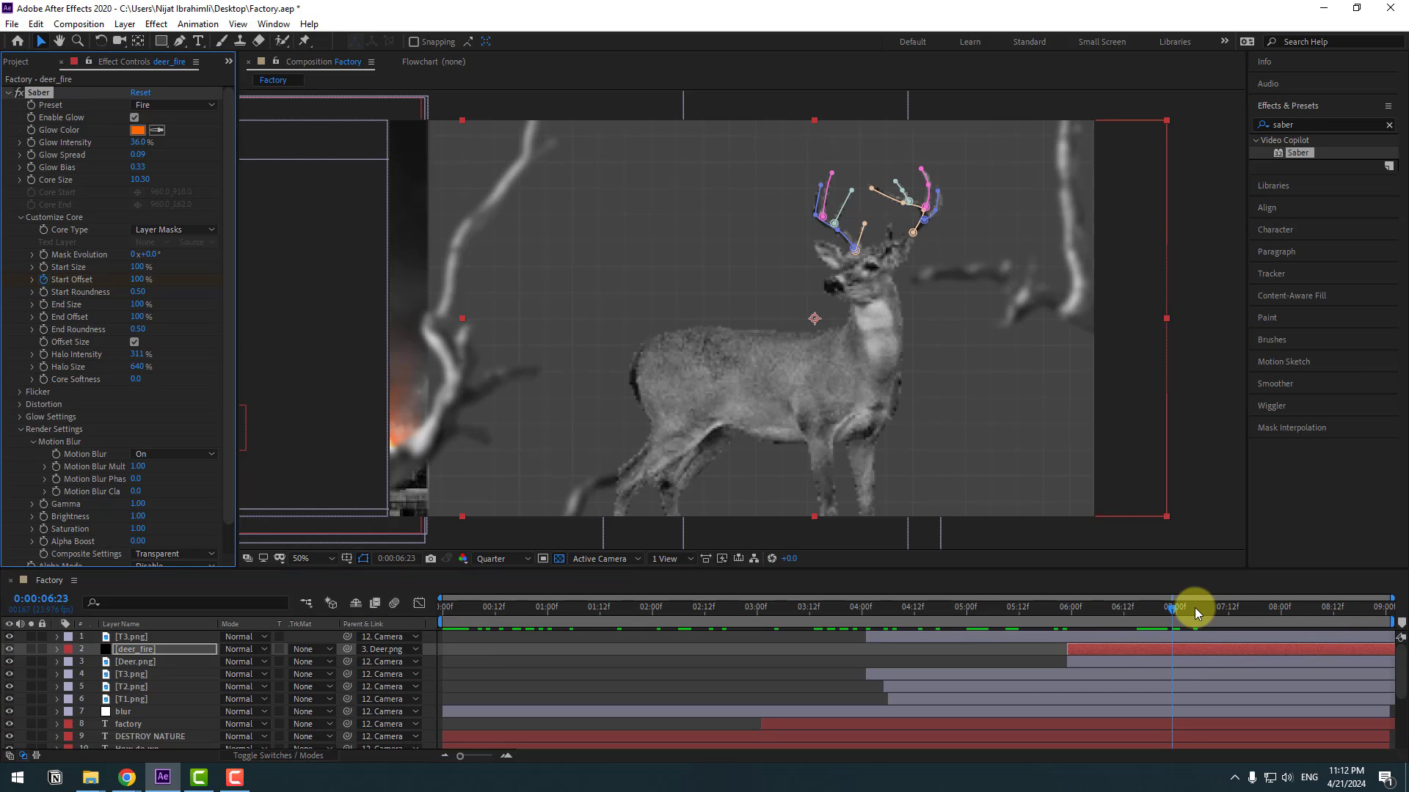
Step: At 0:00:07:15, set the Saber Start Offset to 0% and scrub through the antler fire animation
drag(1194, 607, 1243, 610)
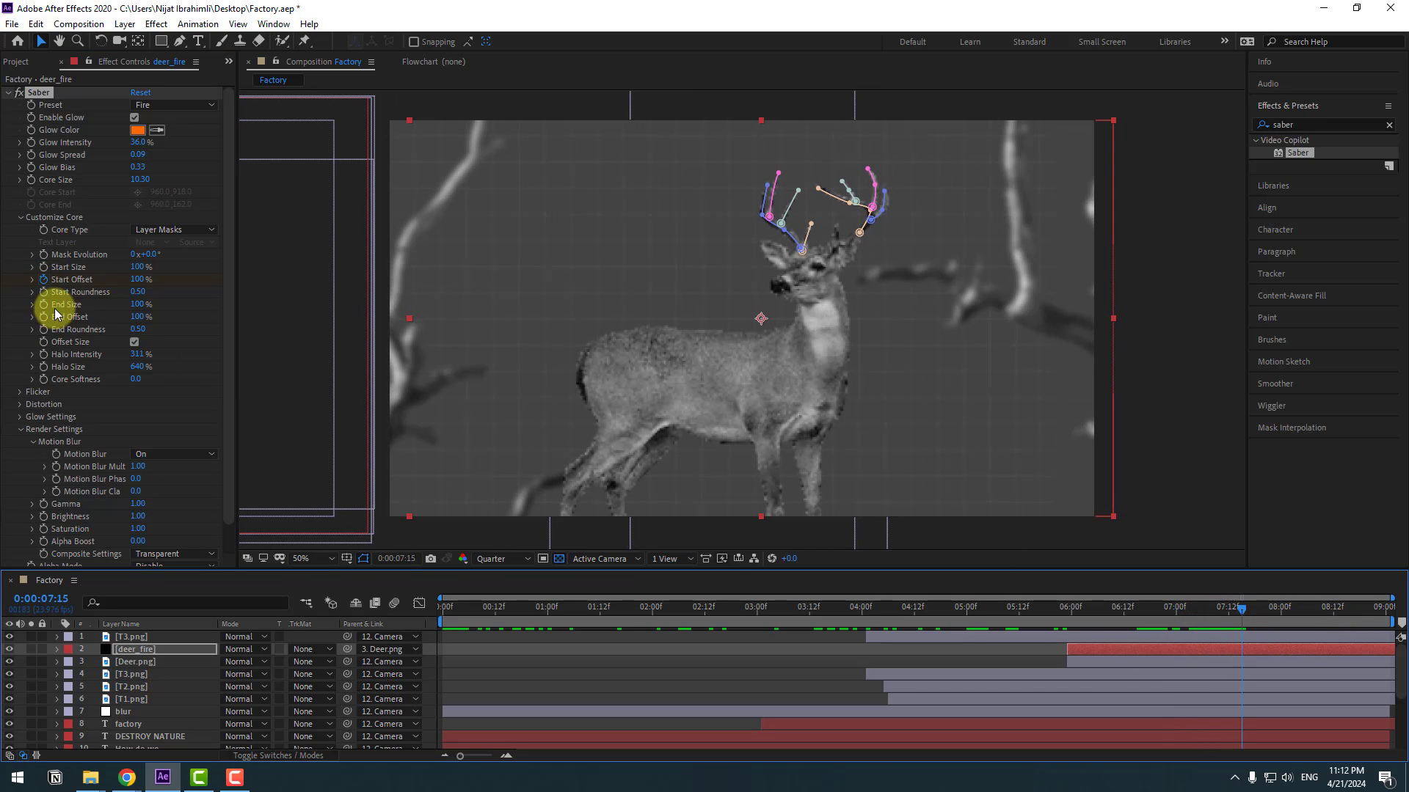
click(136, 280)
text(0)
key(Return)
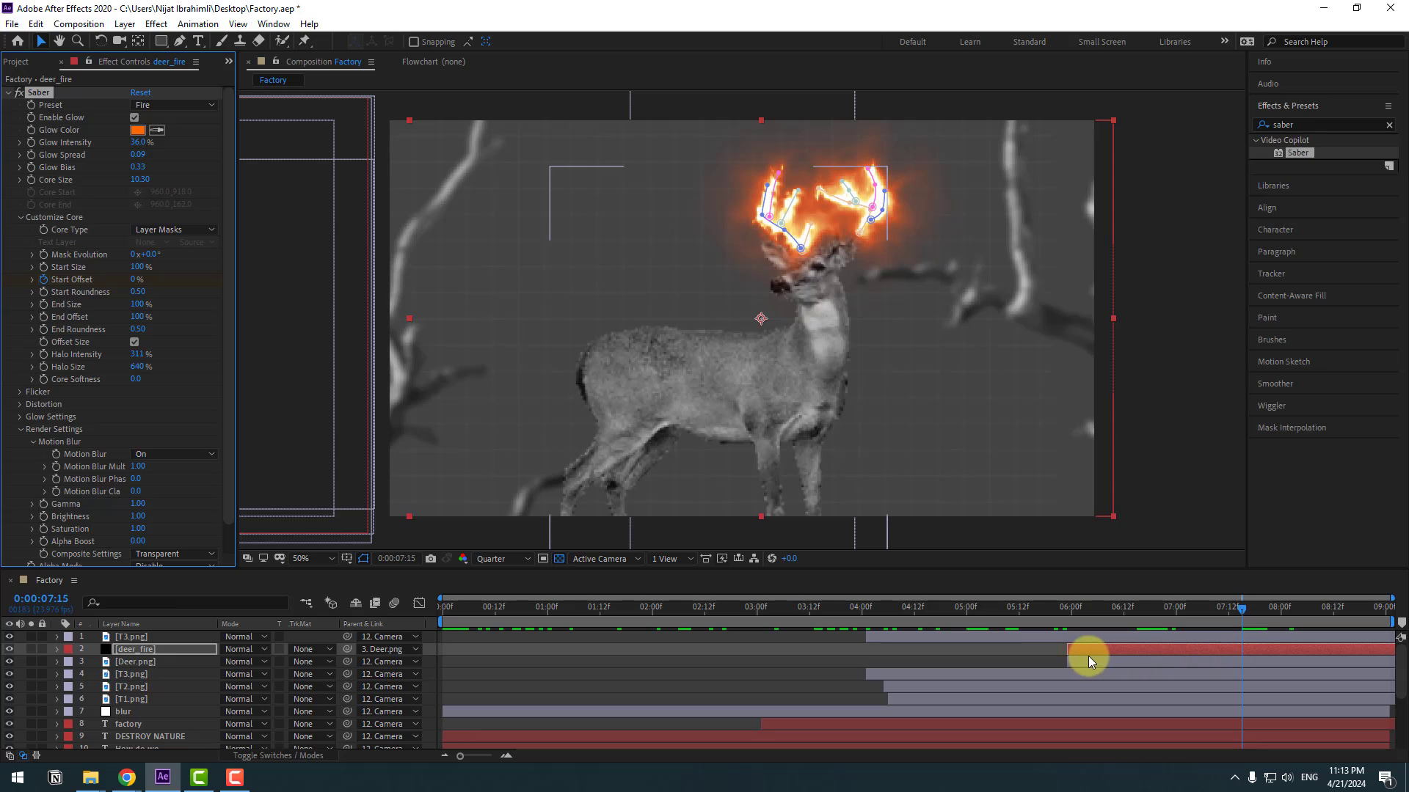
drag(1160, 609, 1250, 609)
Step: Try the Firestorm preset on the deer_fire layer's Saber effect, scrub through it, and undo the preset change
click(155, 106)
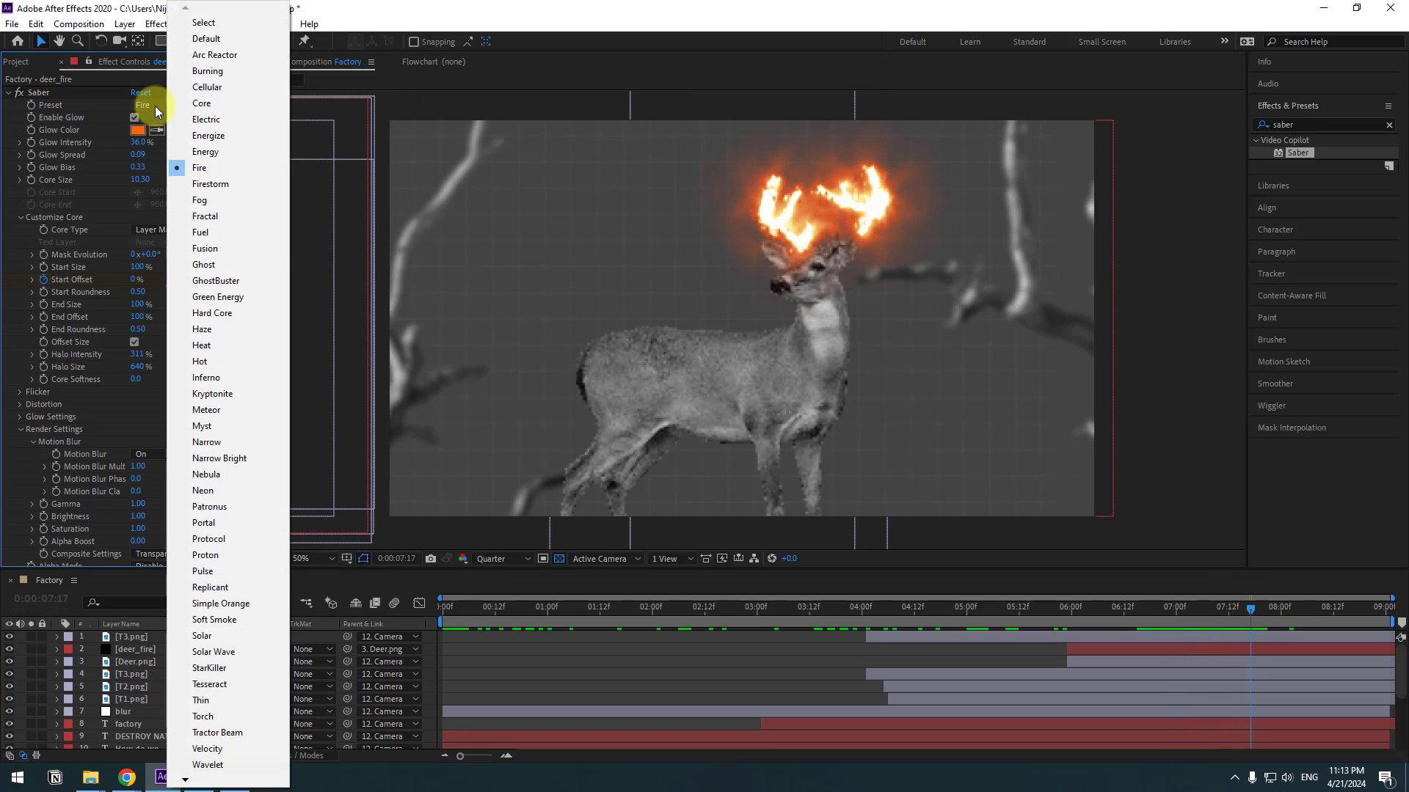
click(211, 189)
click(829, 677)
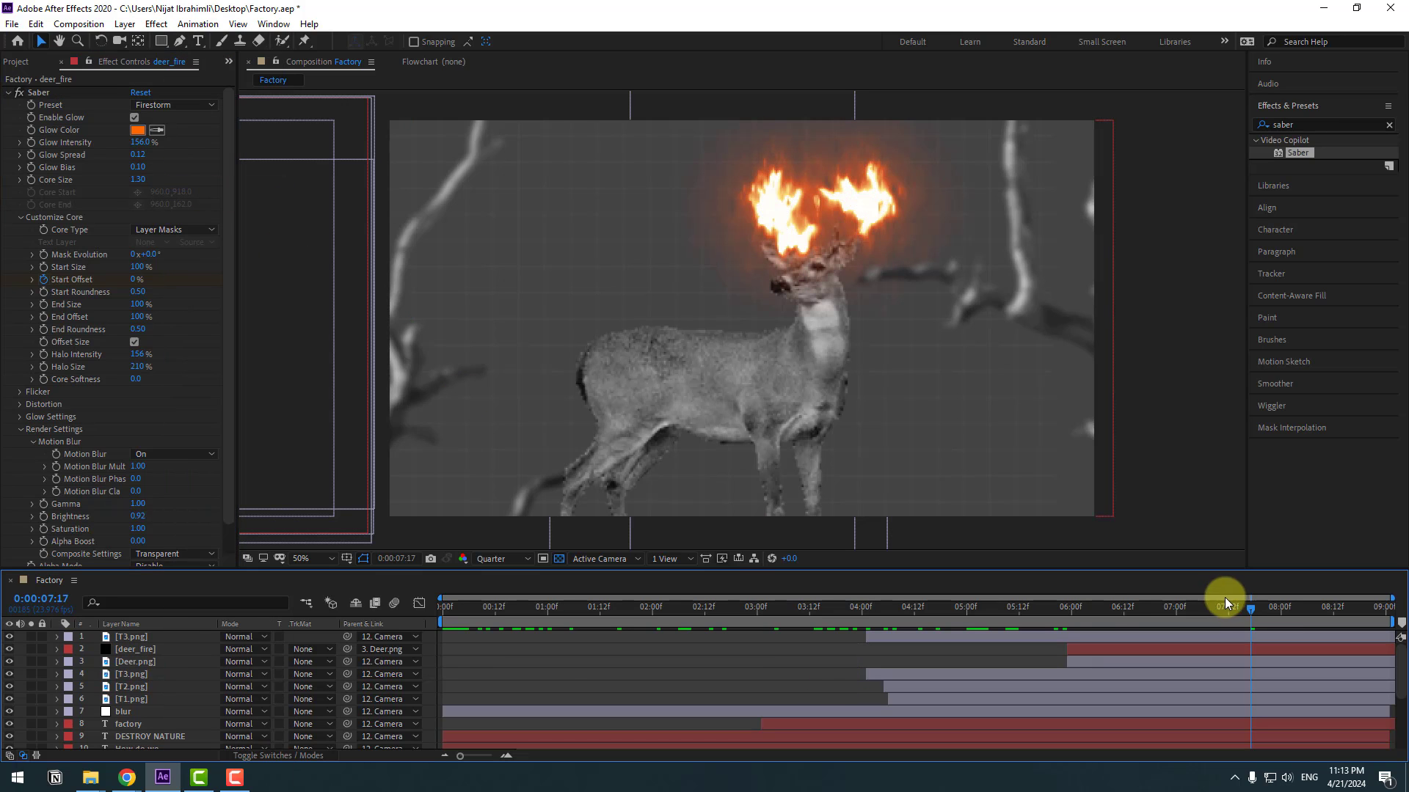
drag(1079, 608, 1250, 595)
key(ctrl+z)
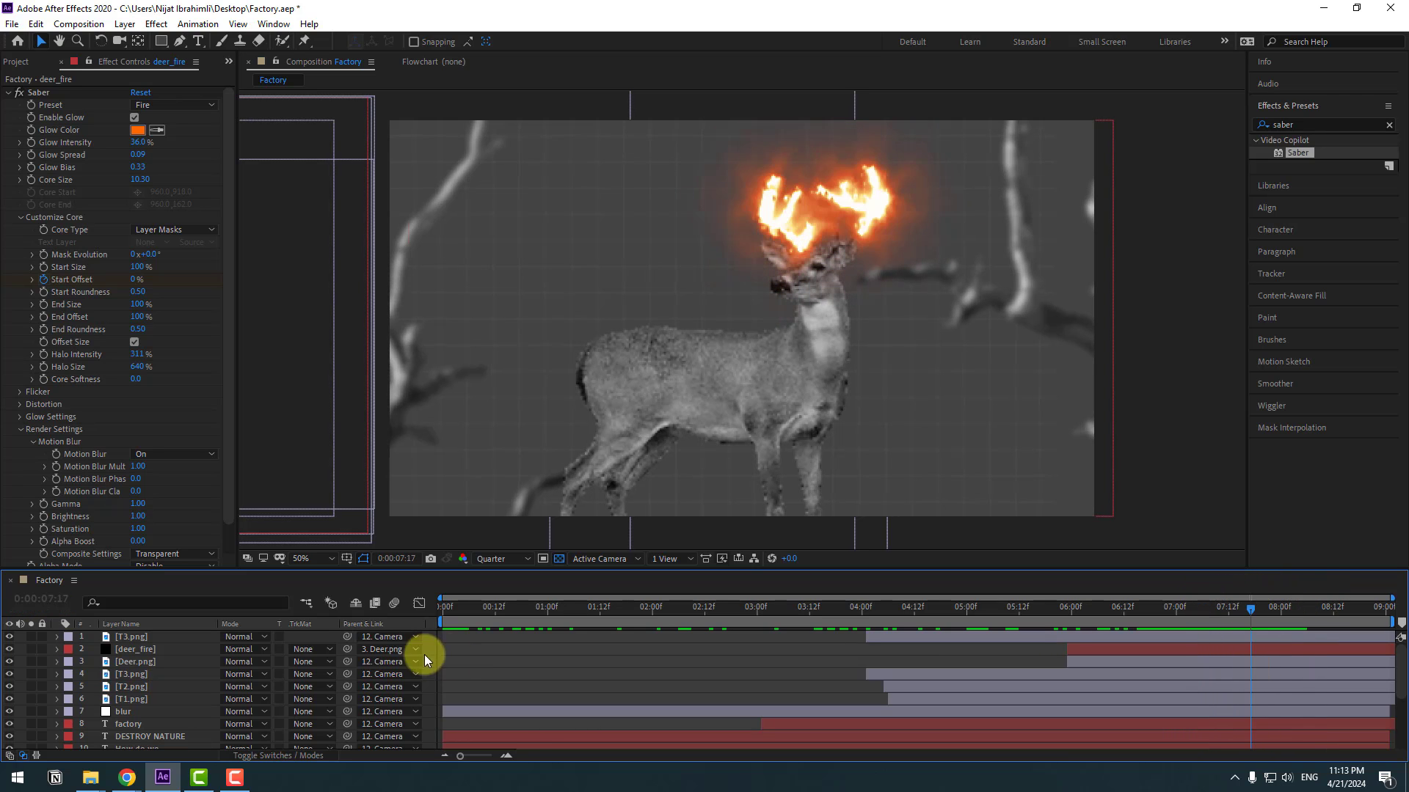
Step: Add Screen.mp4 as the top layer of the Factory composition at 0:00:00:00 and fit it to the comp
click(22, 63)
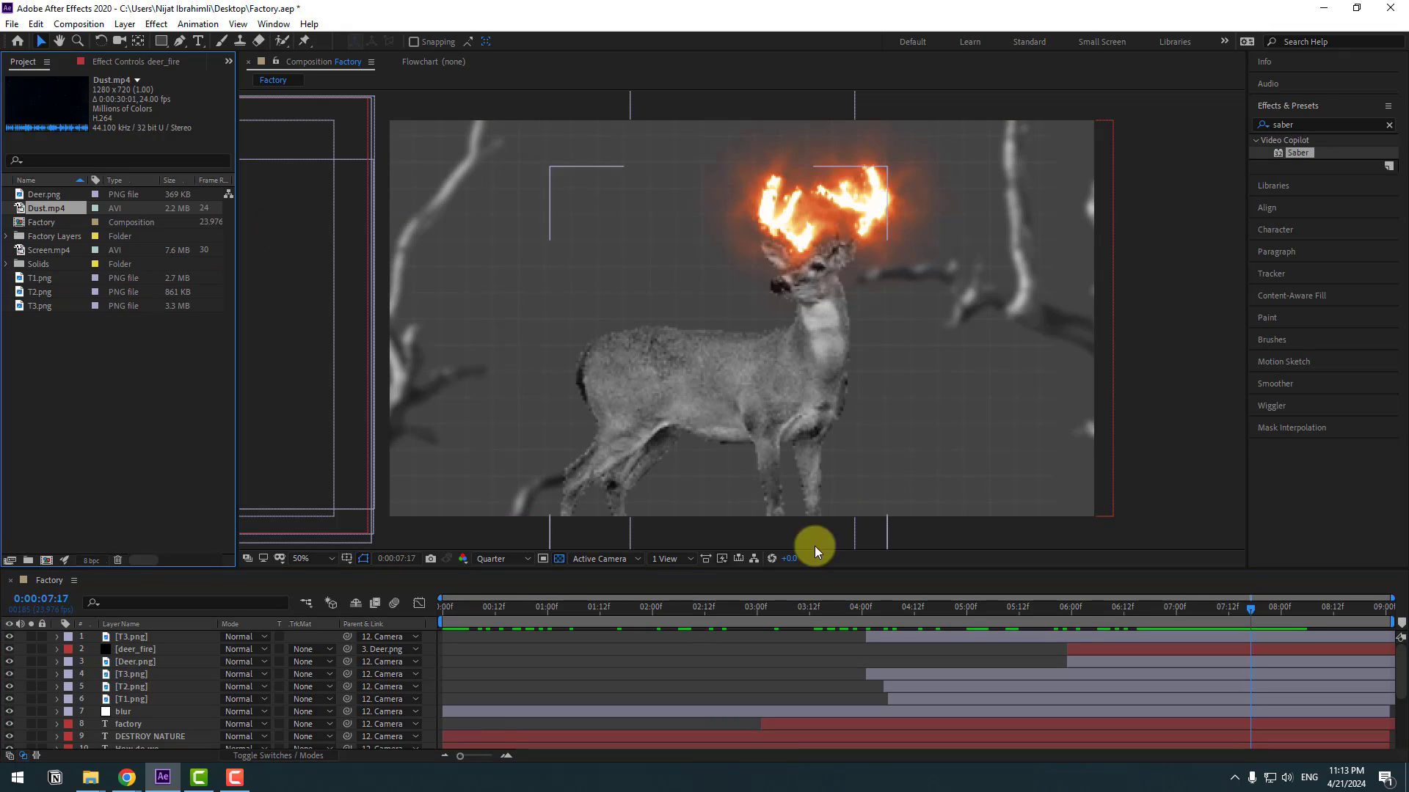
drag(1055, 618, 405, 606)
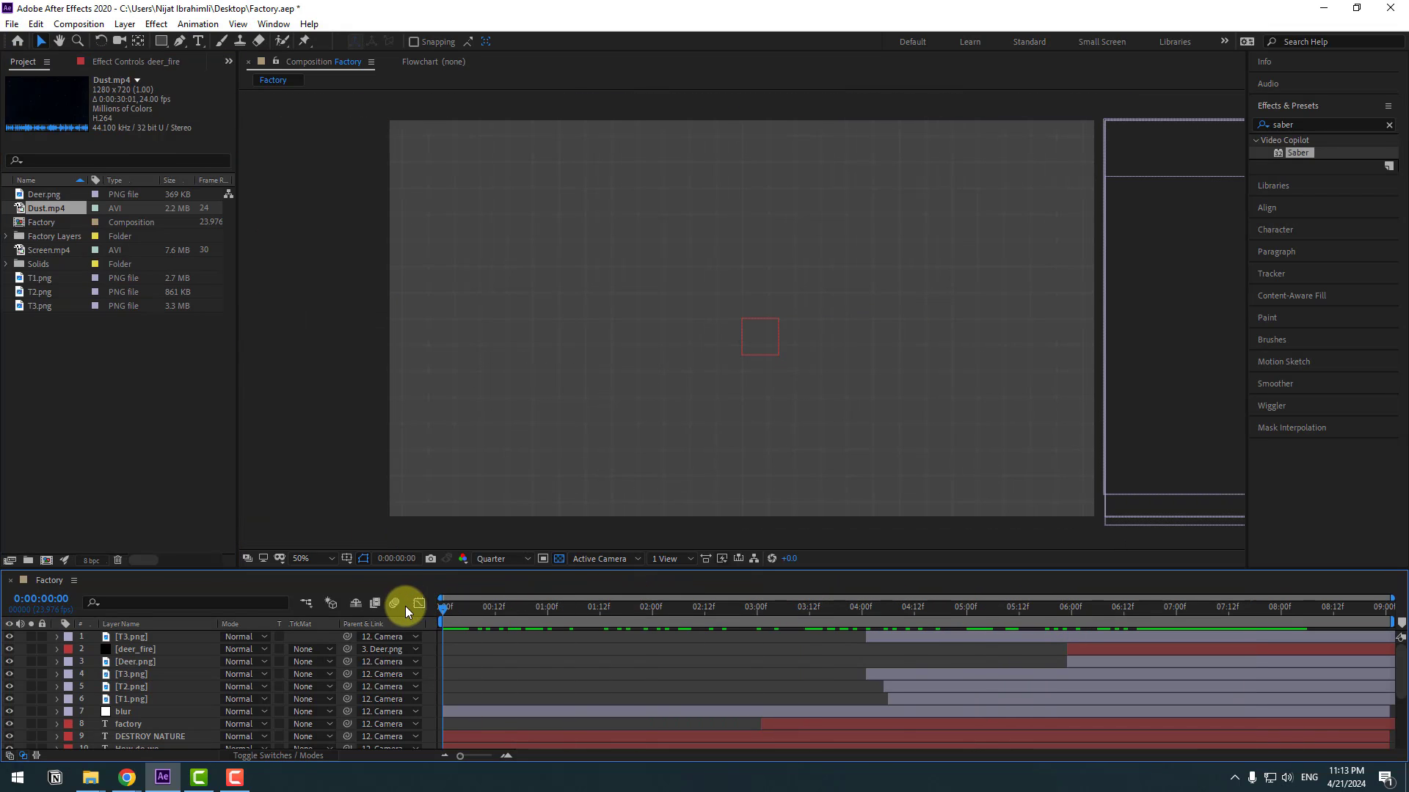
click(50, 249)
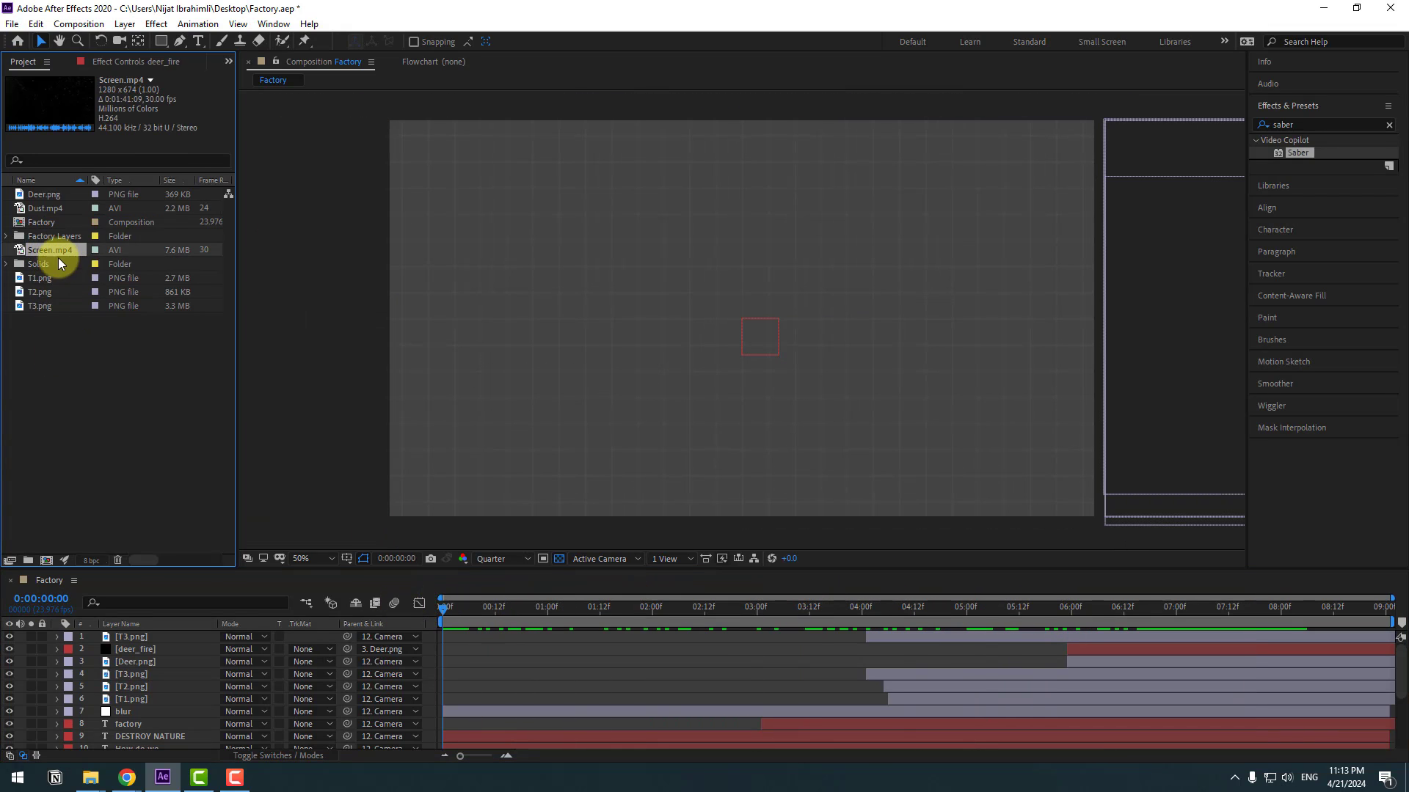
drag(42, 249, 135, 629)
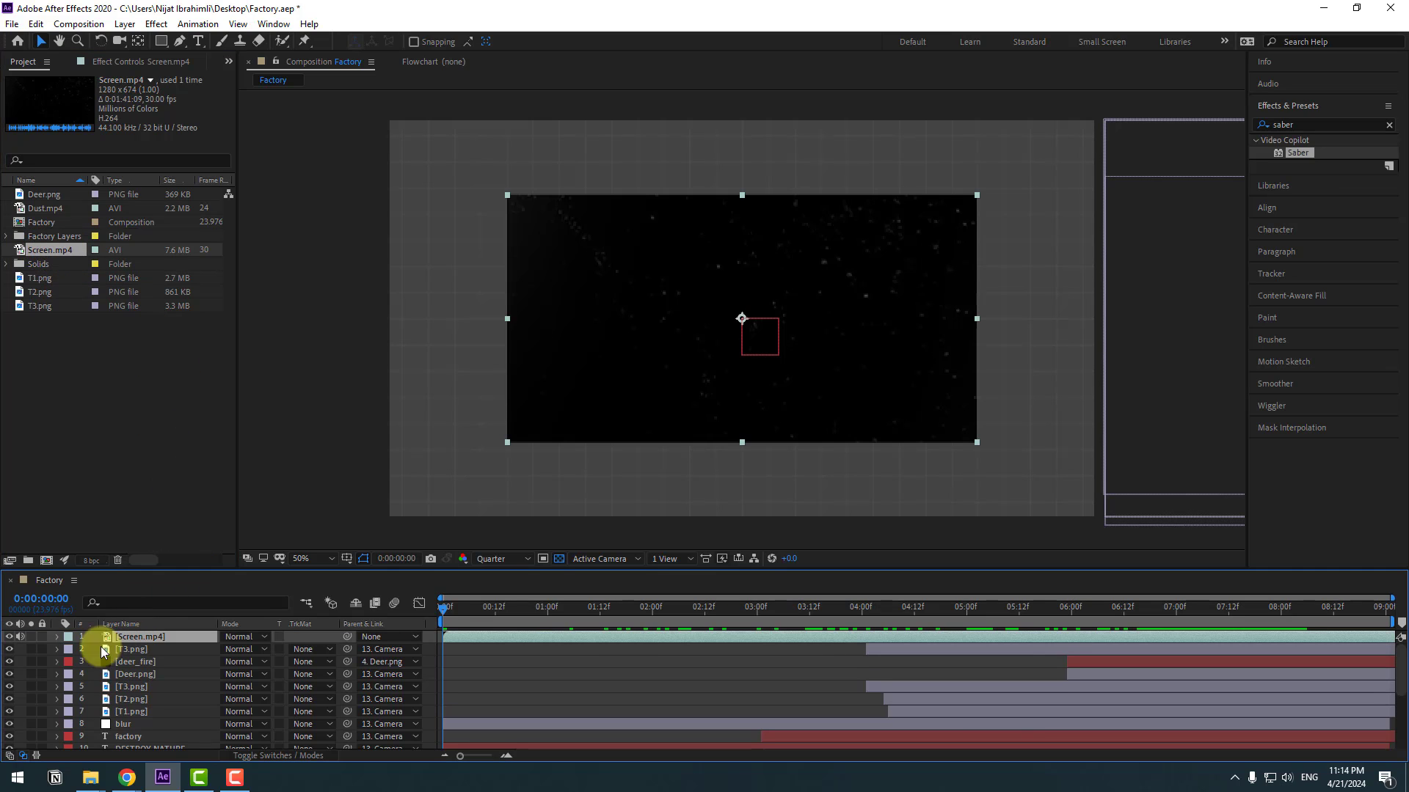
right_click(139, 637)
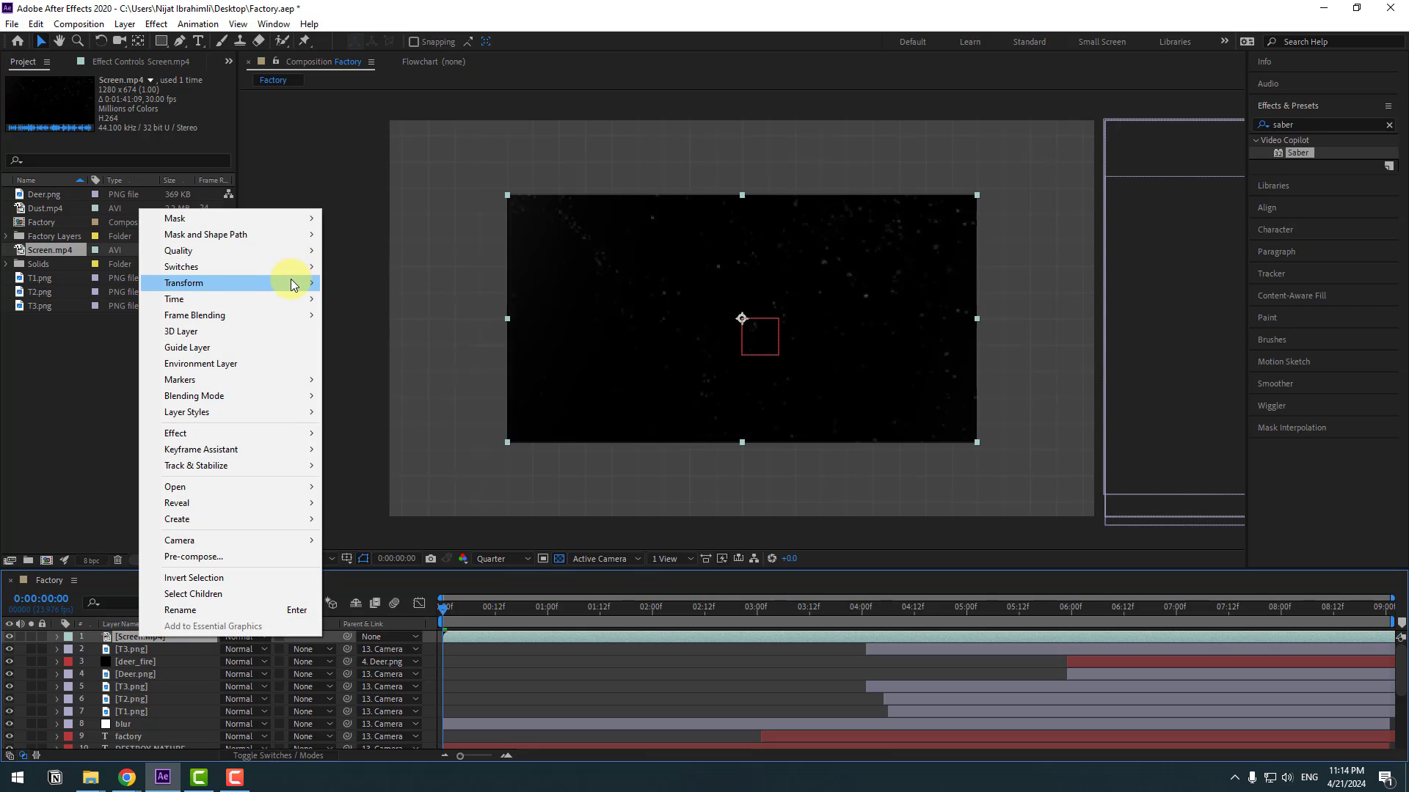
mouse_move(292, 280)
click(366, 475)
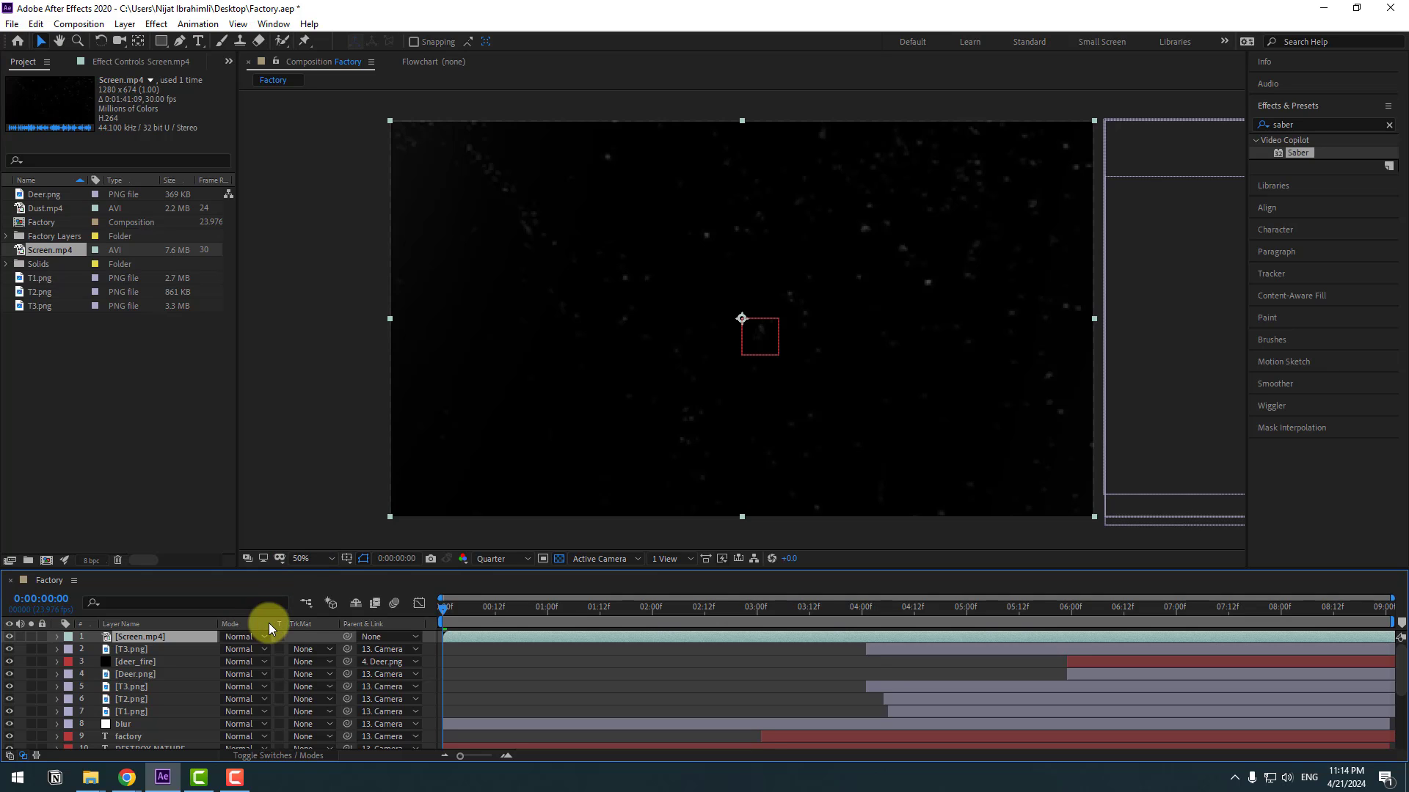
Step: Set the Screen.mp4 layer's blending mode to Add and return the playhead to the start
click(262, 757)
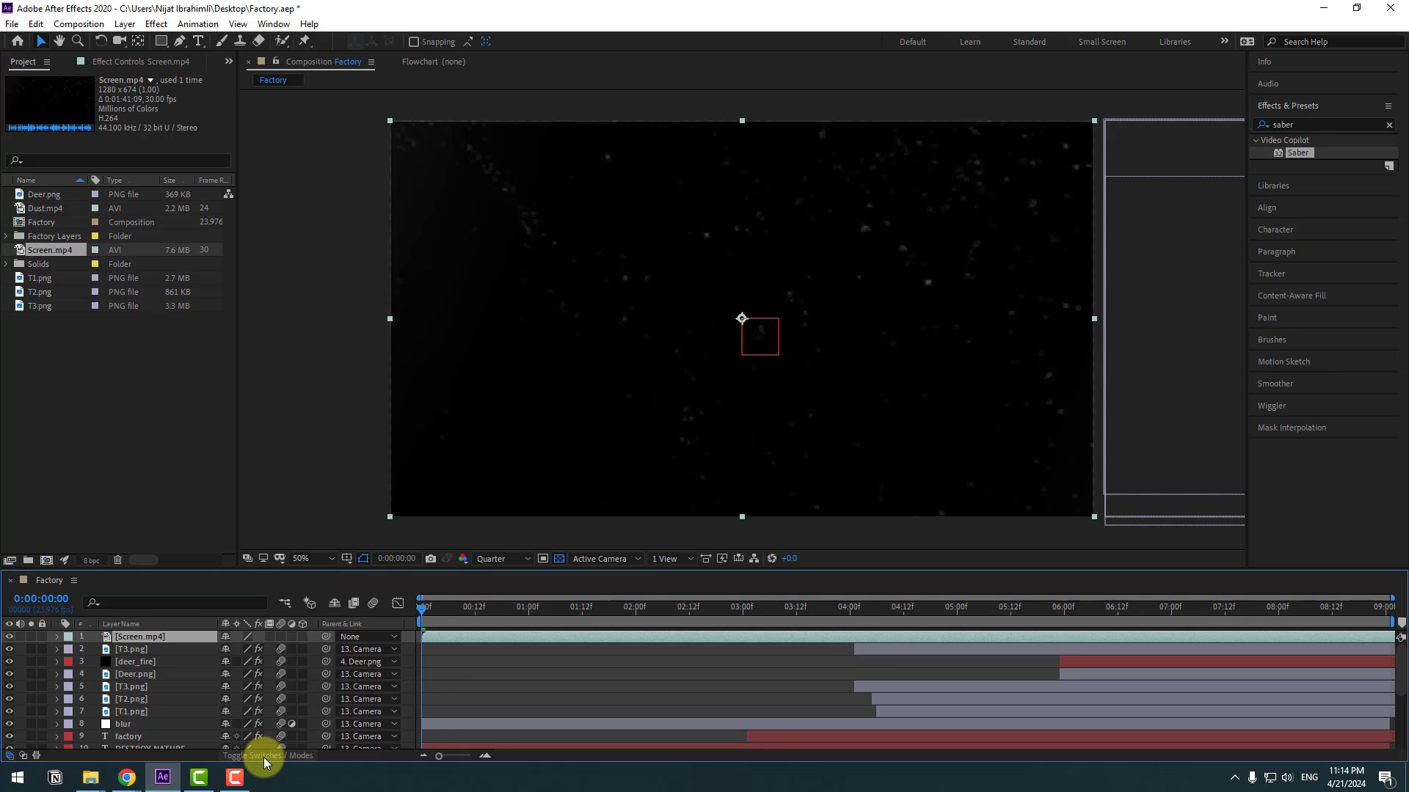
click(264, 758)
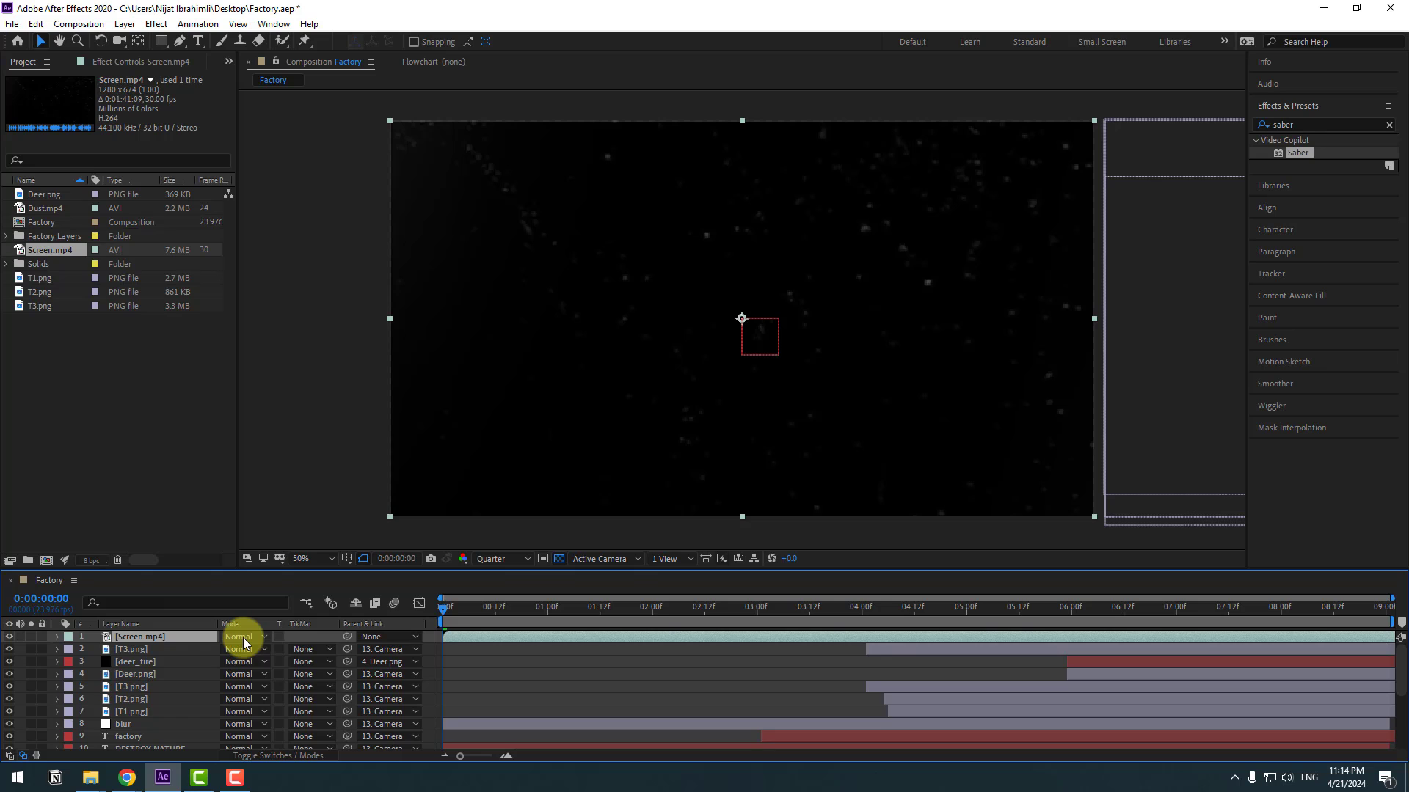
click(244, 638)
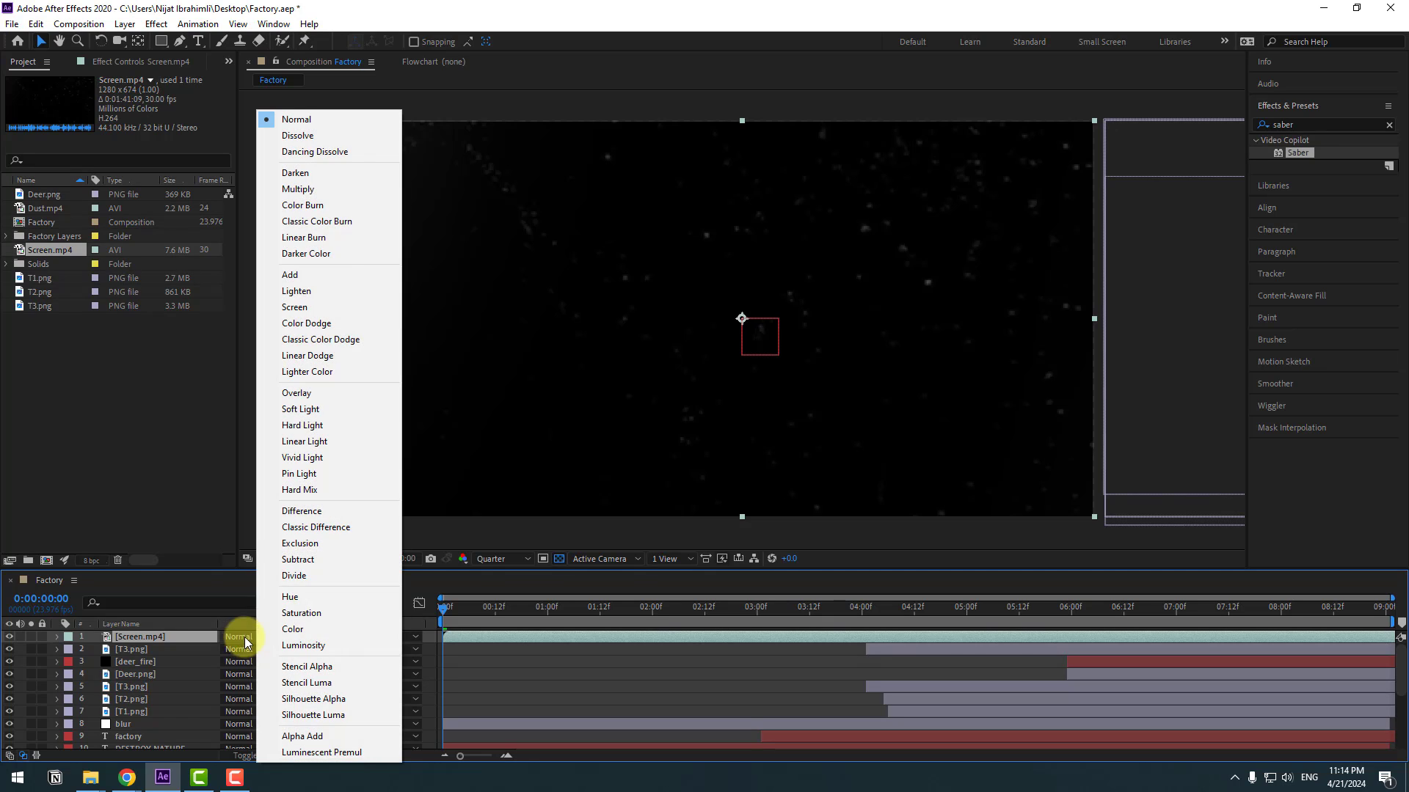
click(296, 274)
drag(446, 607, 271, 601)
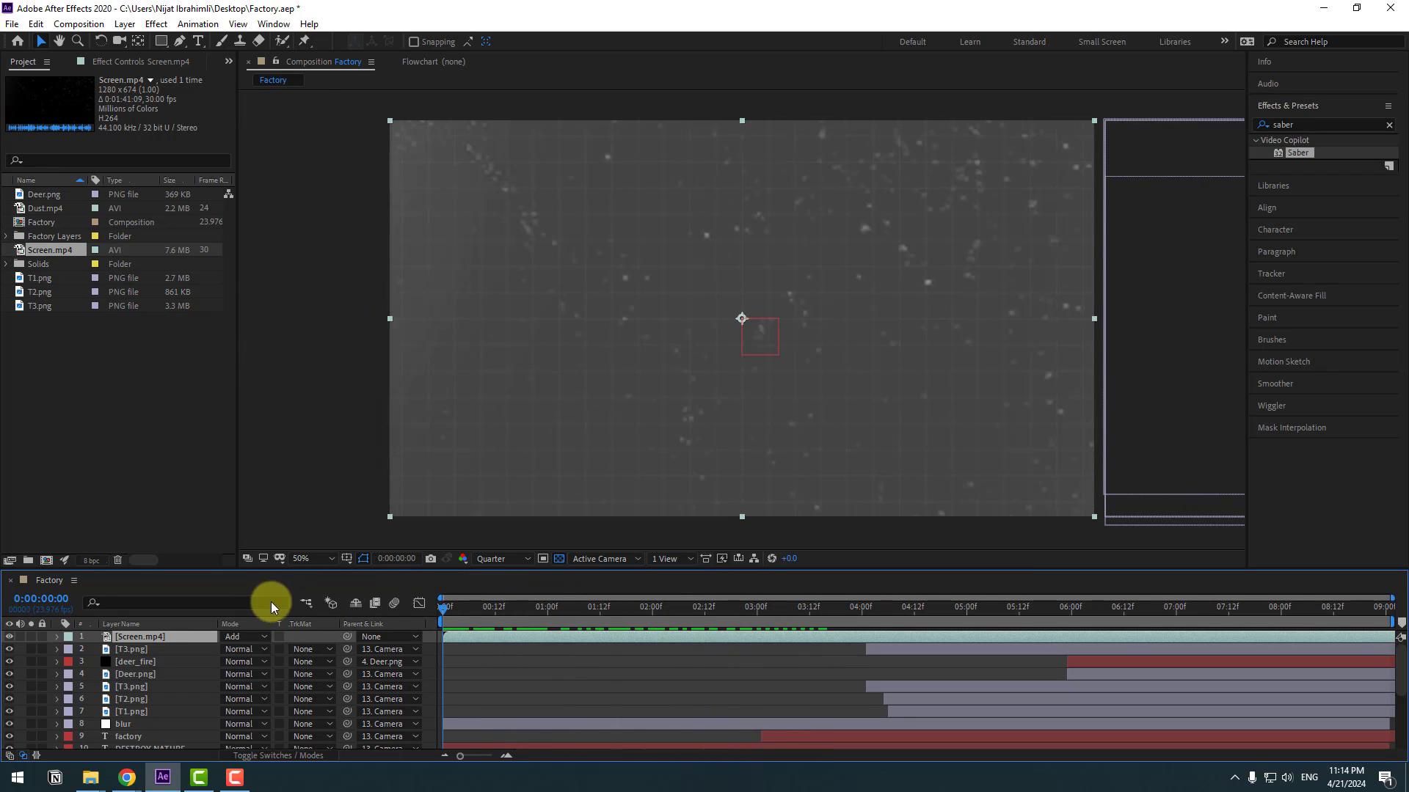
Step: Add Dust.mp4 as a layer above Screen.mp4 and fit it to the comp
click(43, 210)
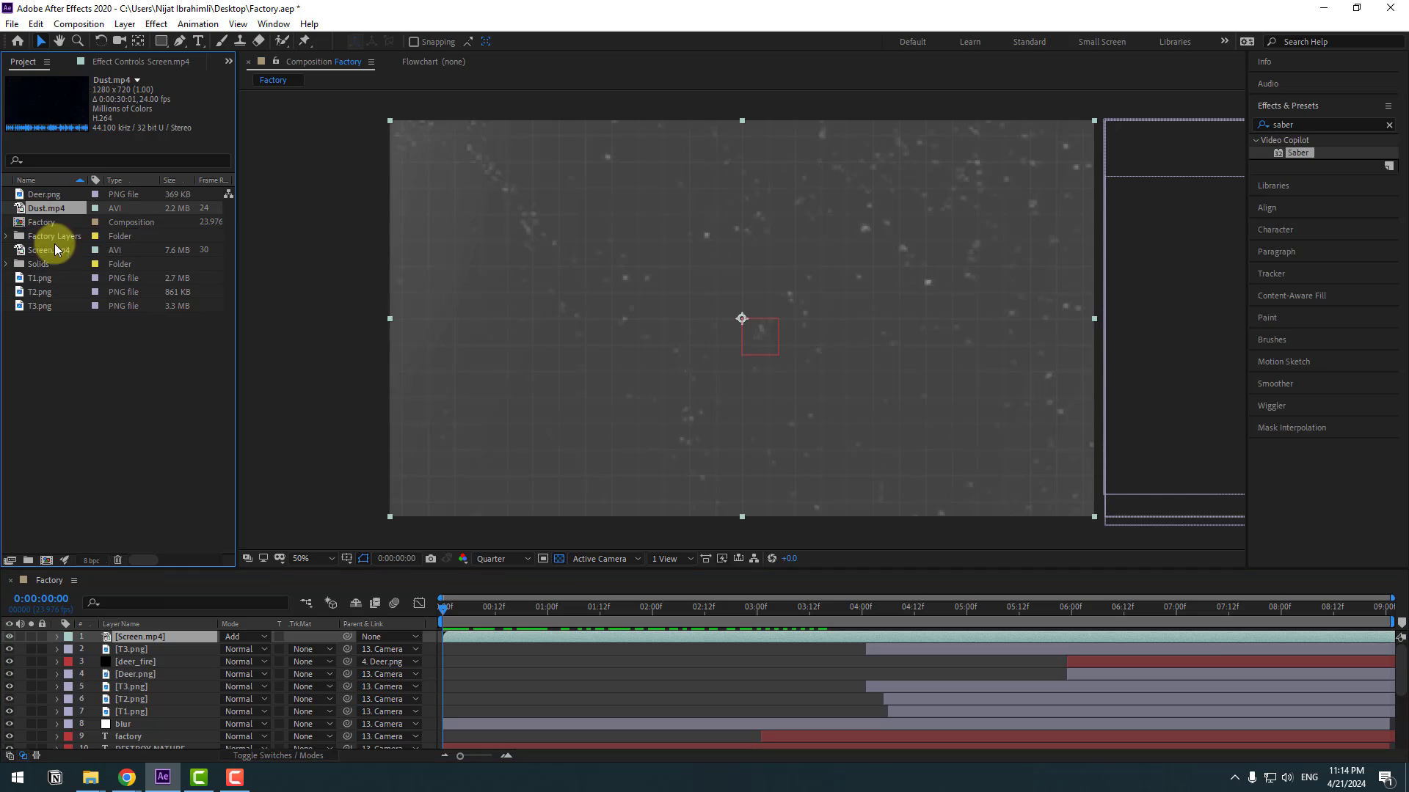
drag(45, 210, 135, 635)
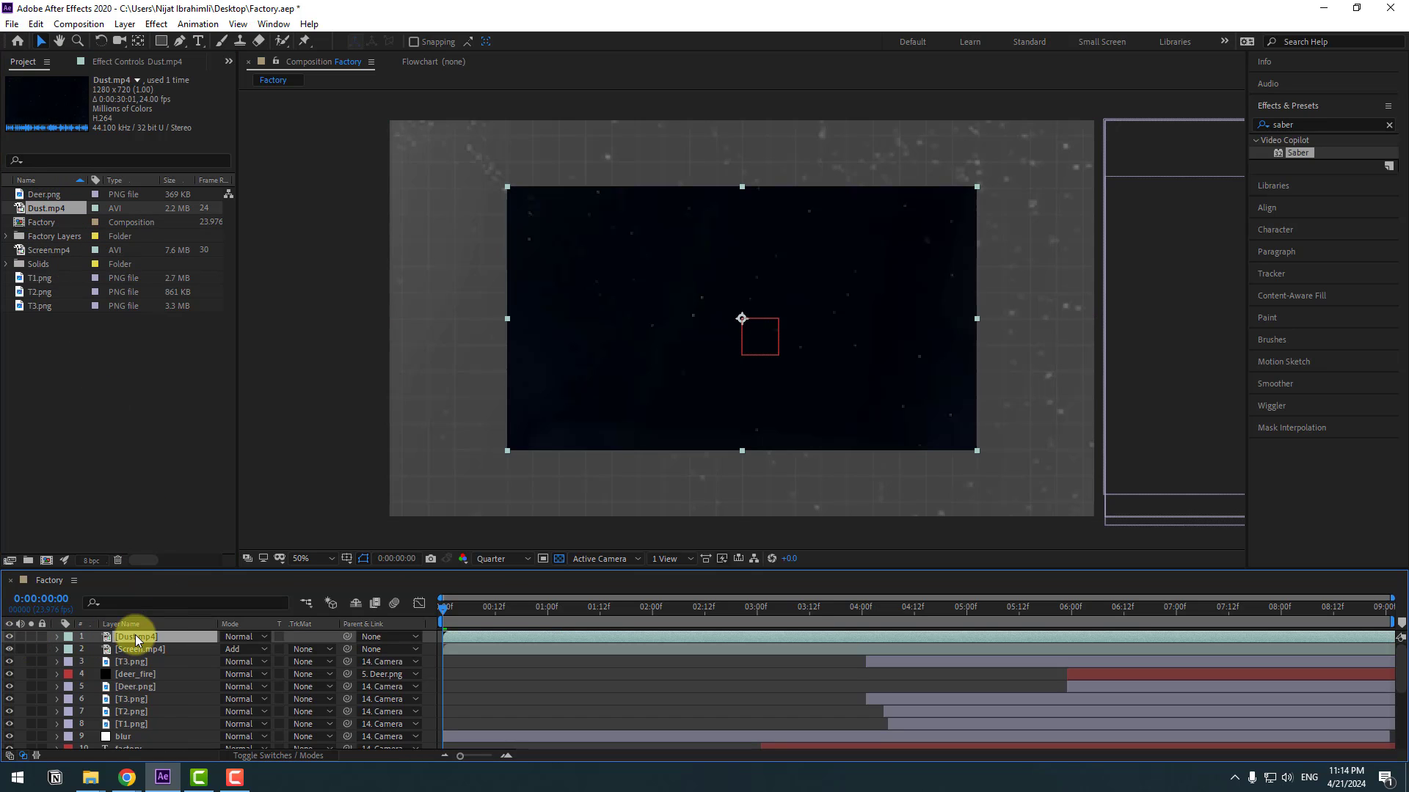
right_click(135, 638)
mouse_move(274, 284)
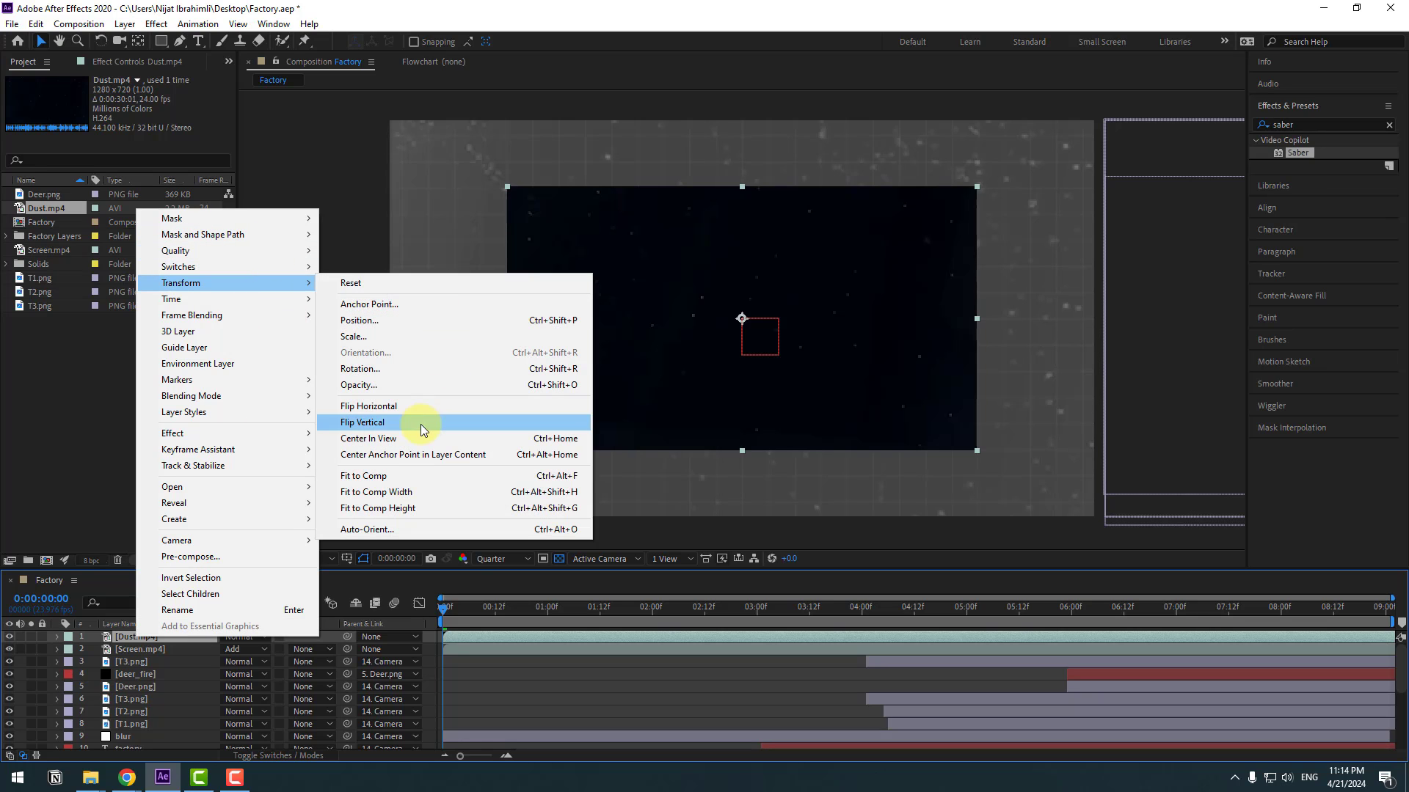
click(387, 477)
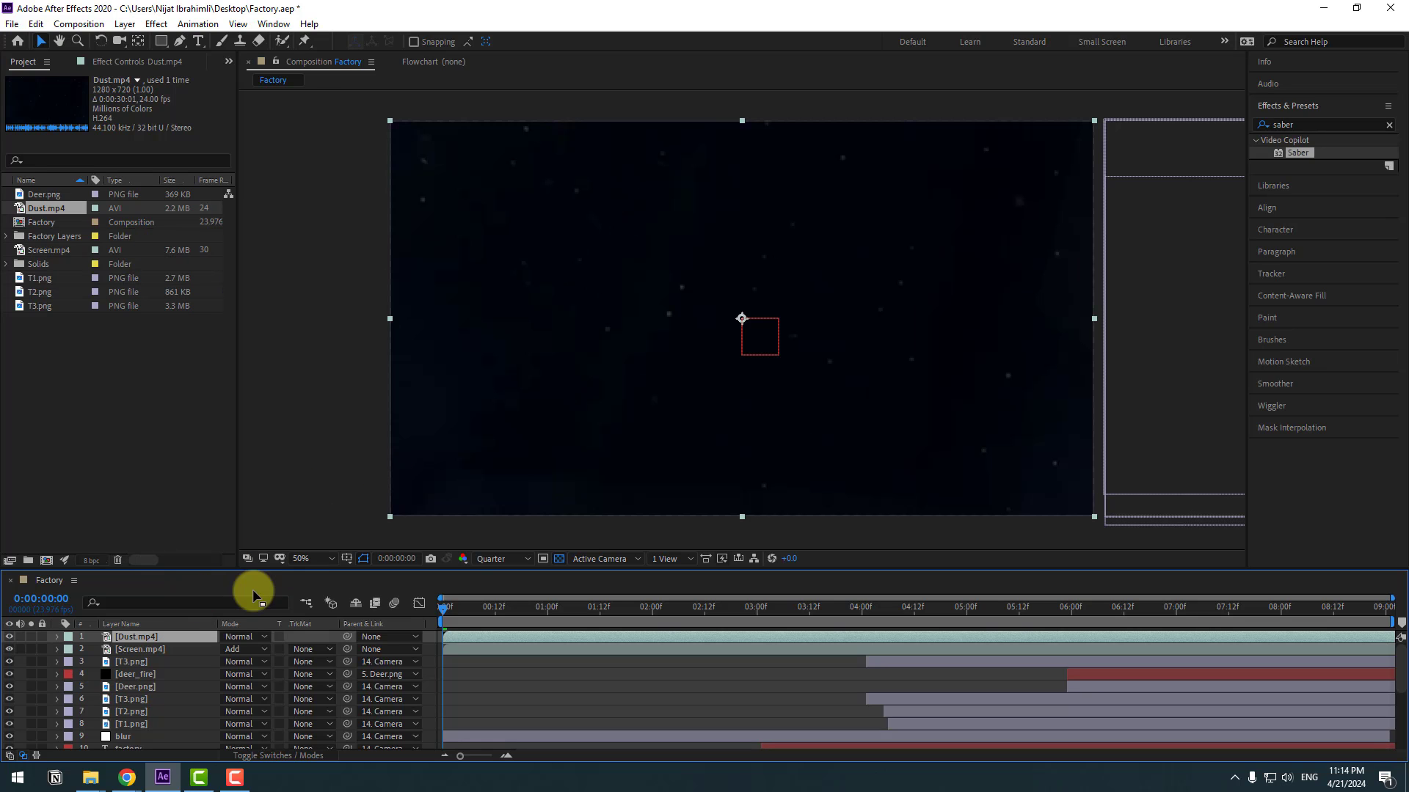
Step: Set the Dust.mp4 layer's blending mode to Add and play the composition from the start
click(233, 640)
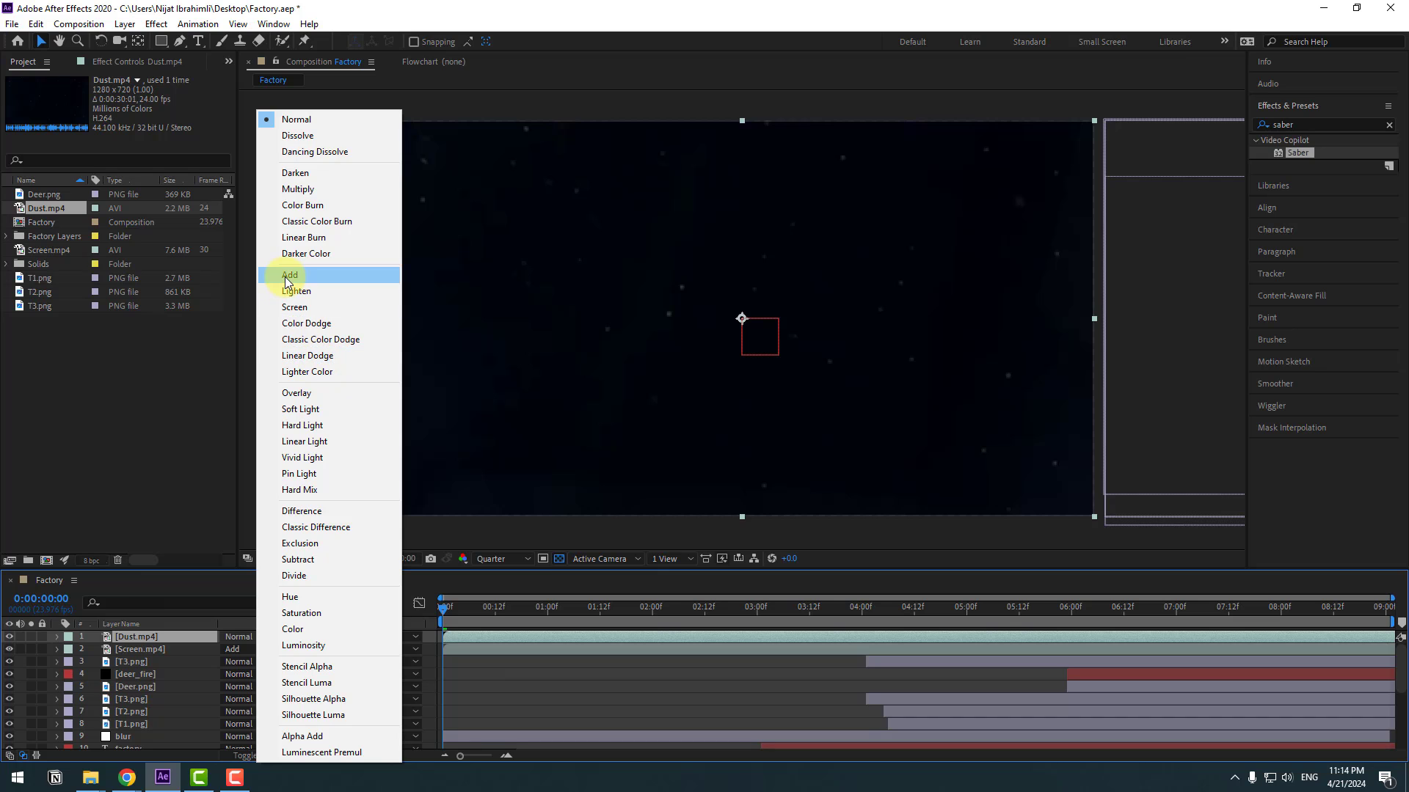
click(286, 277)
key(space)
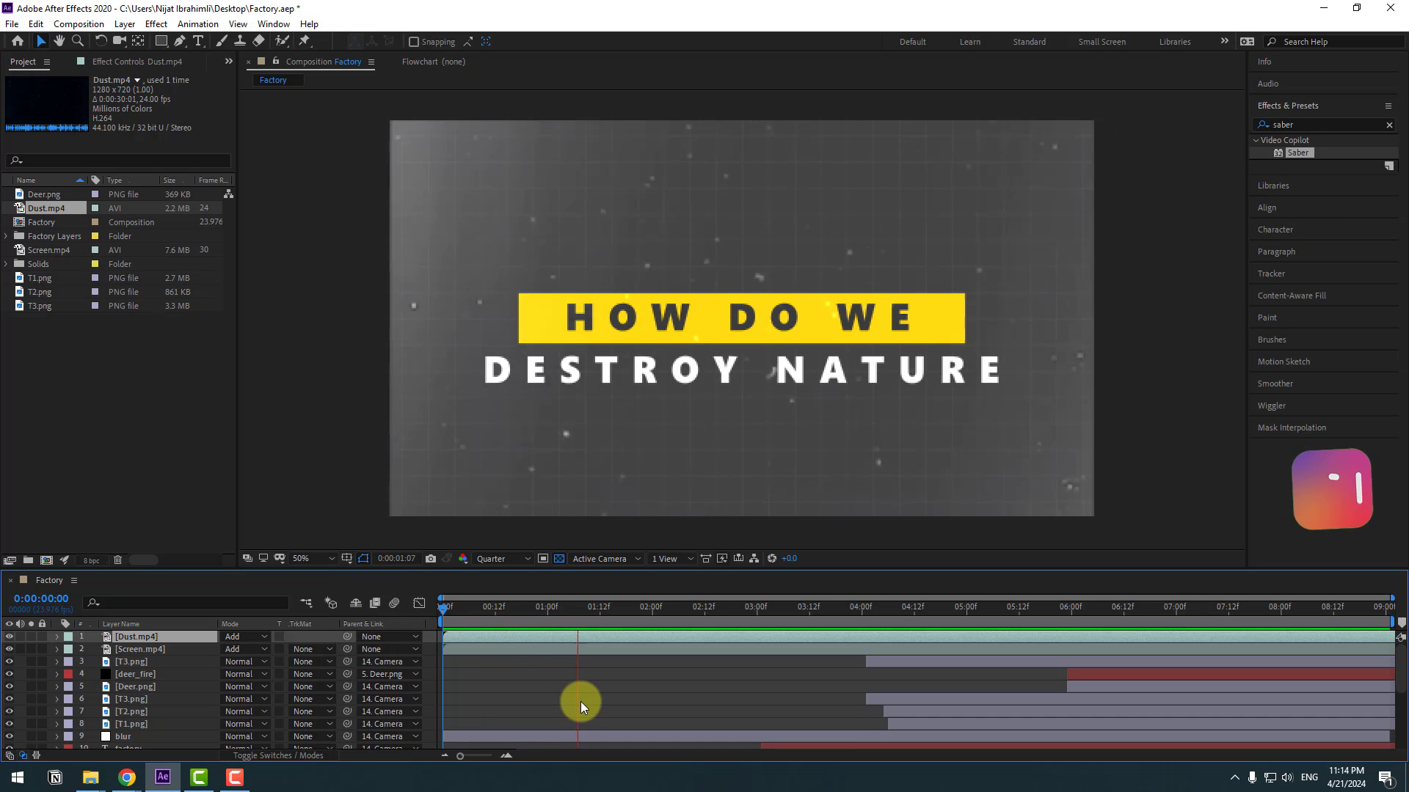